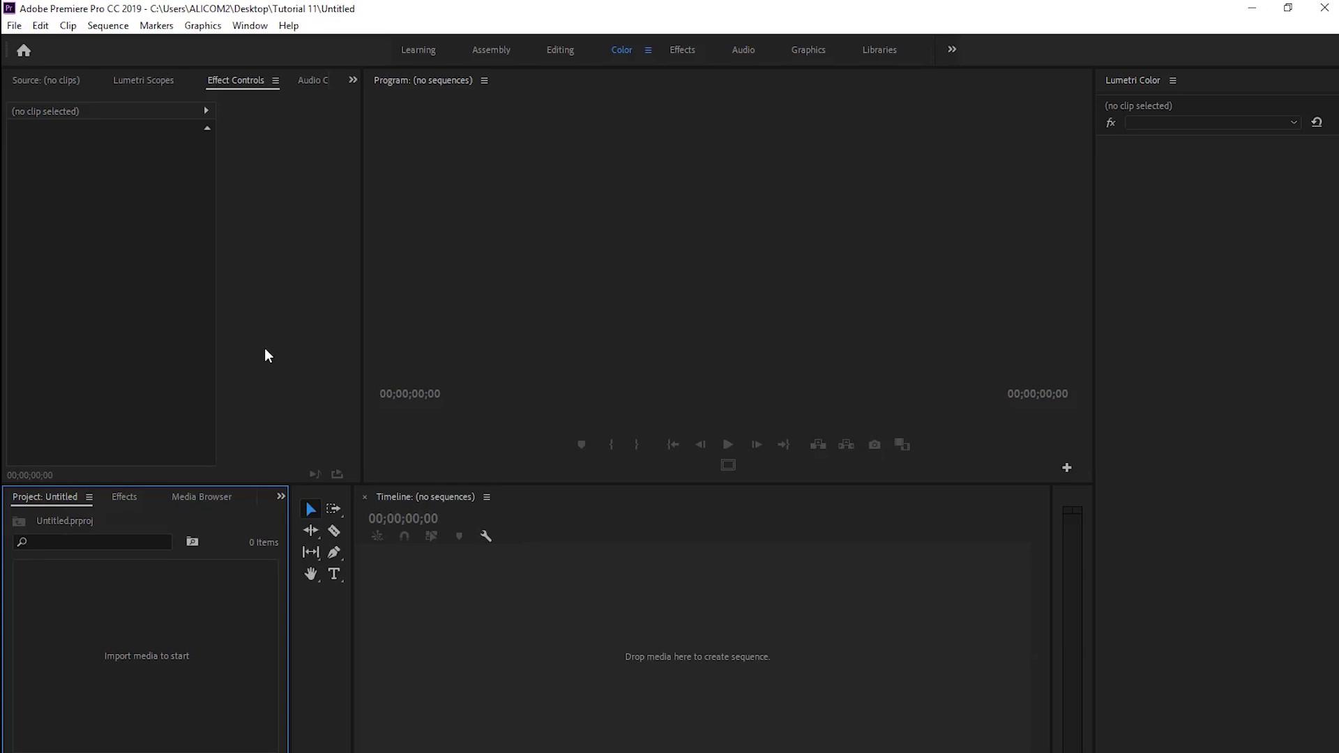
Switch Premiere Pro to the Editing workspace layout.
click(258, 30)
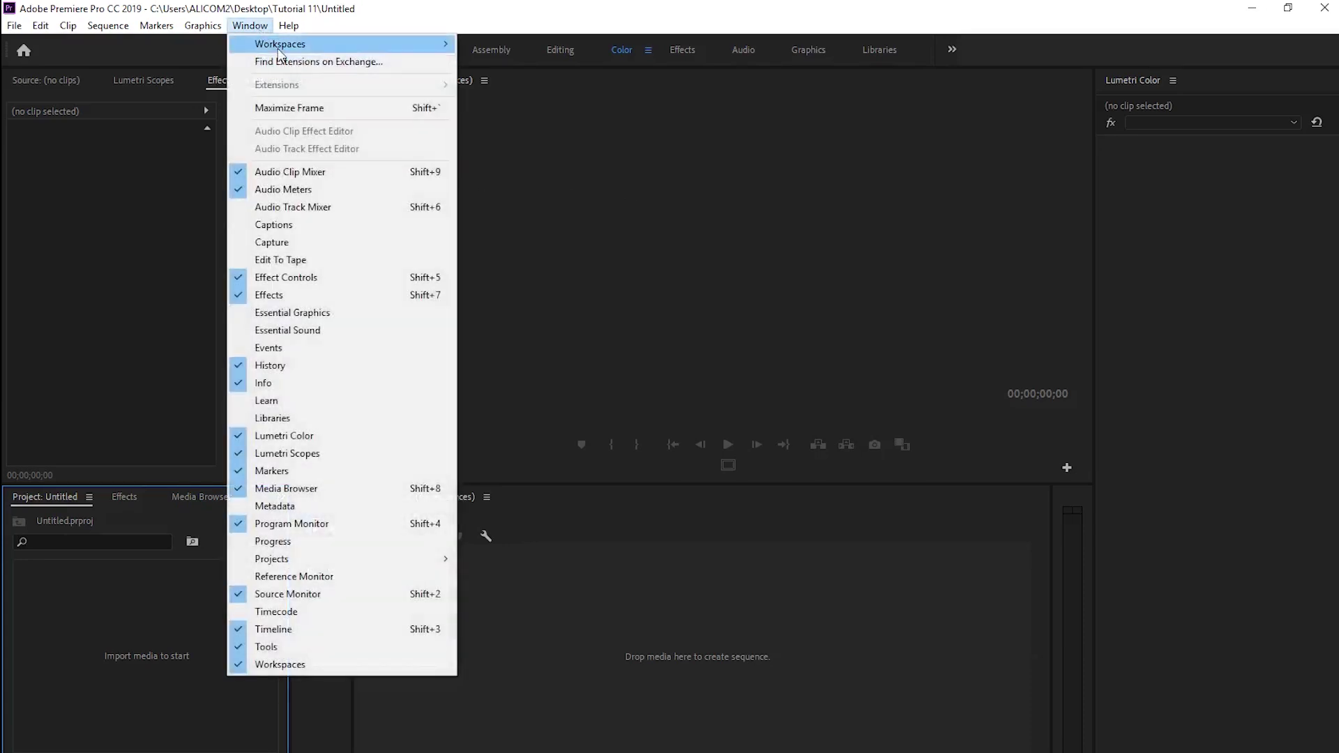
mouse_move(279, 49)
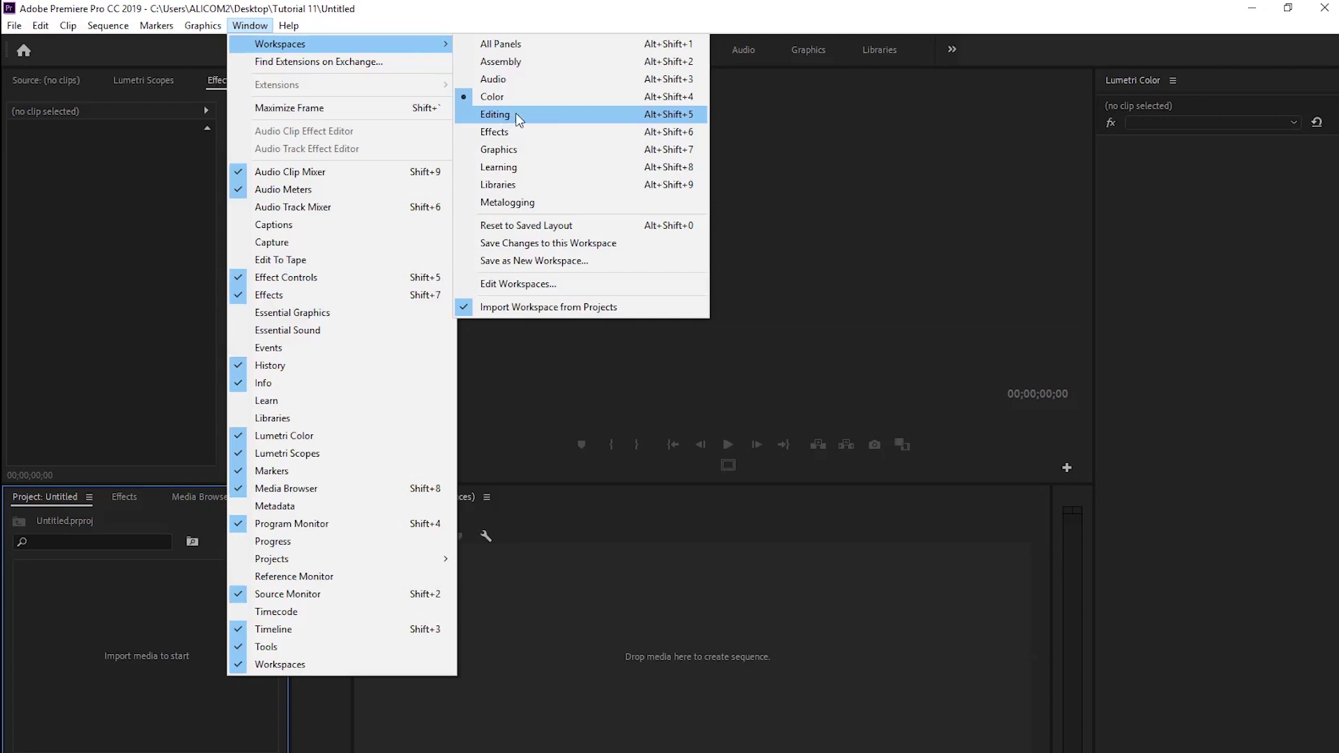
click(518, 115)
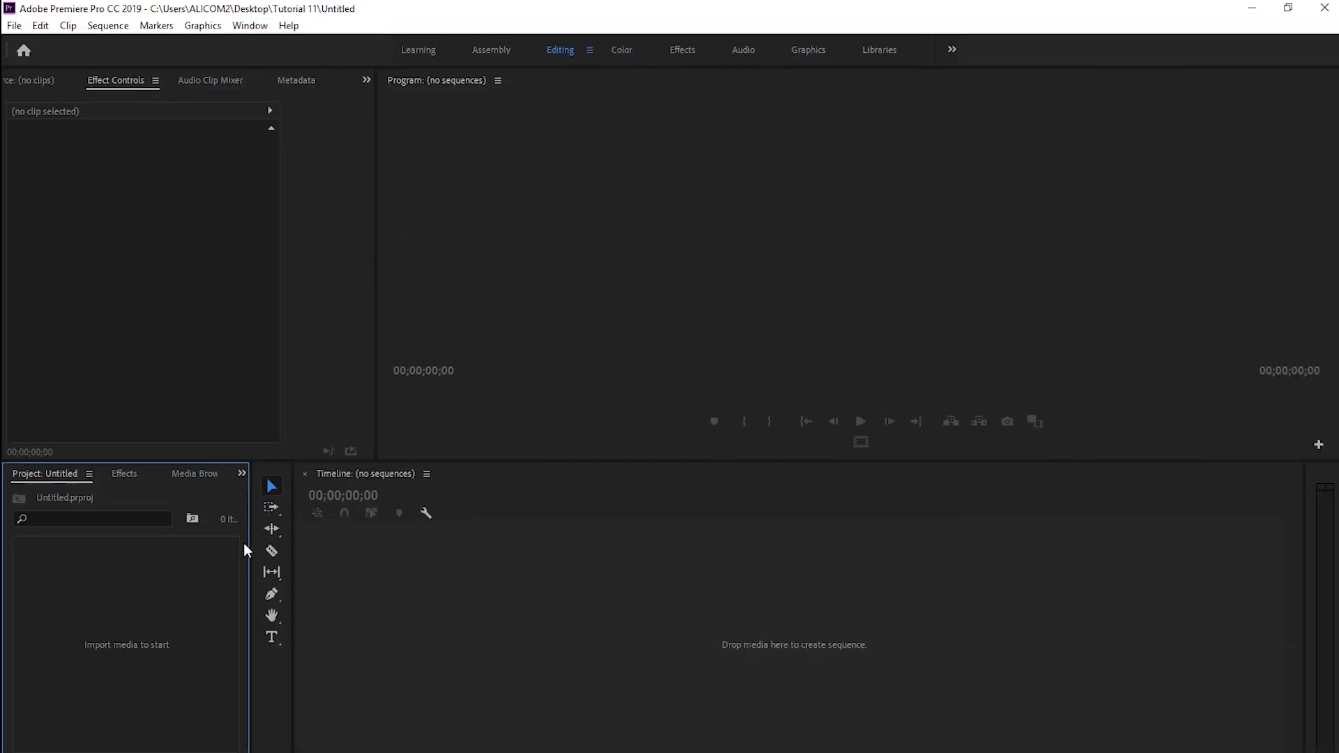
Widen the Project and Effect Controls panels, then open the Import dialog.
drag(249, 553, 346, 516)
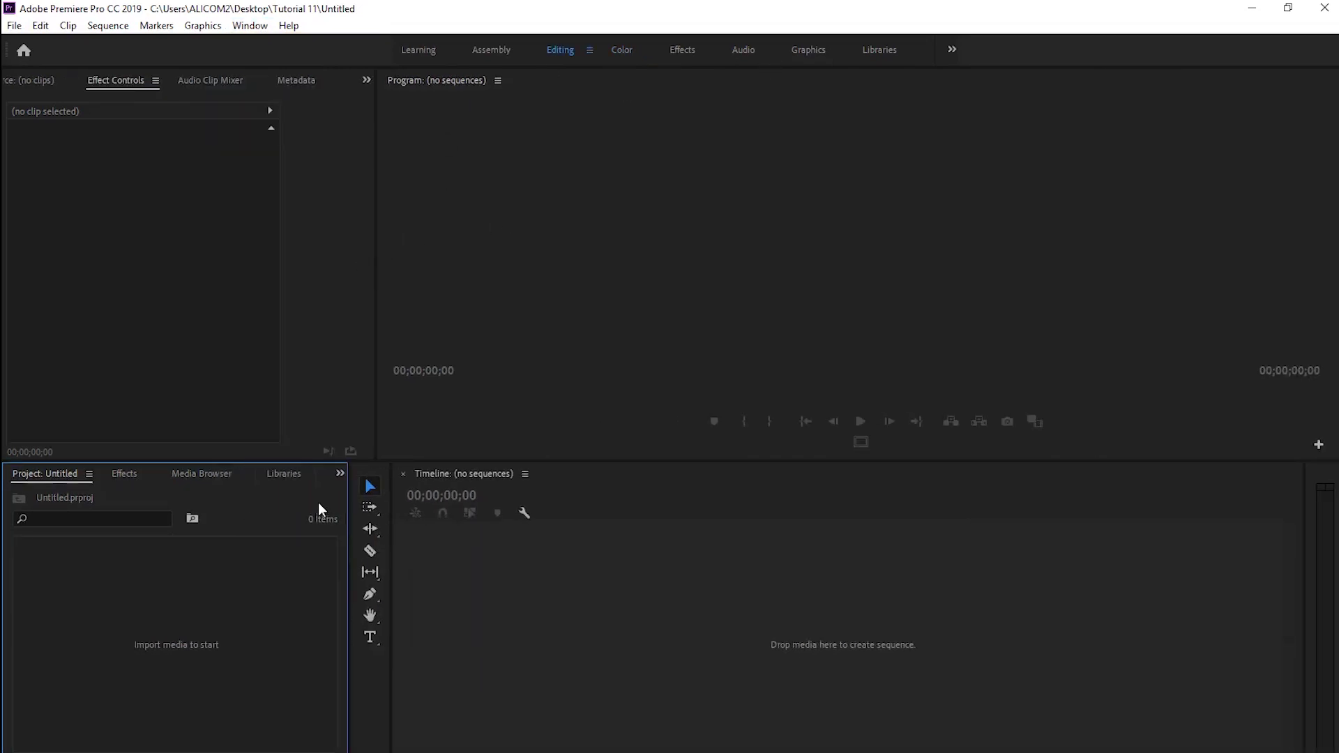
drag(280, 211, 345, 216)
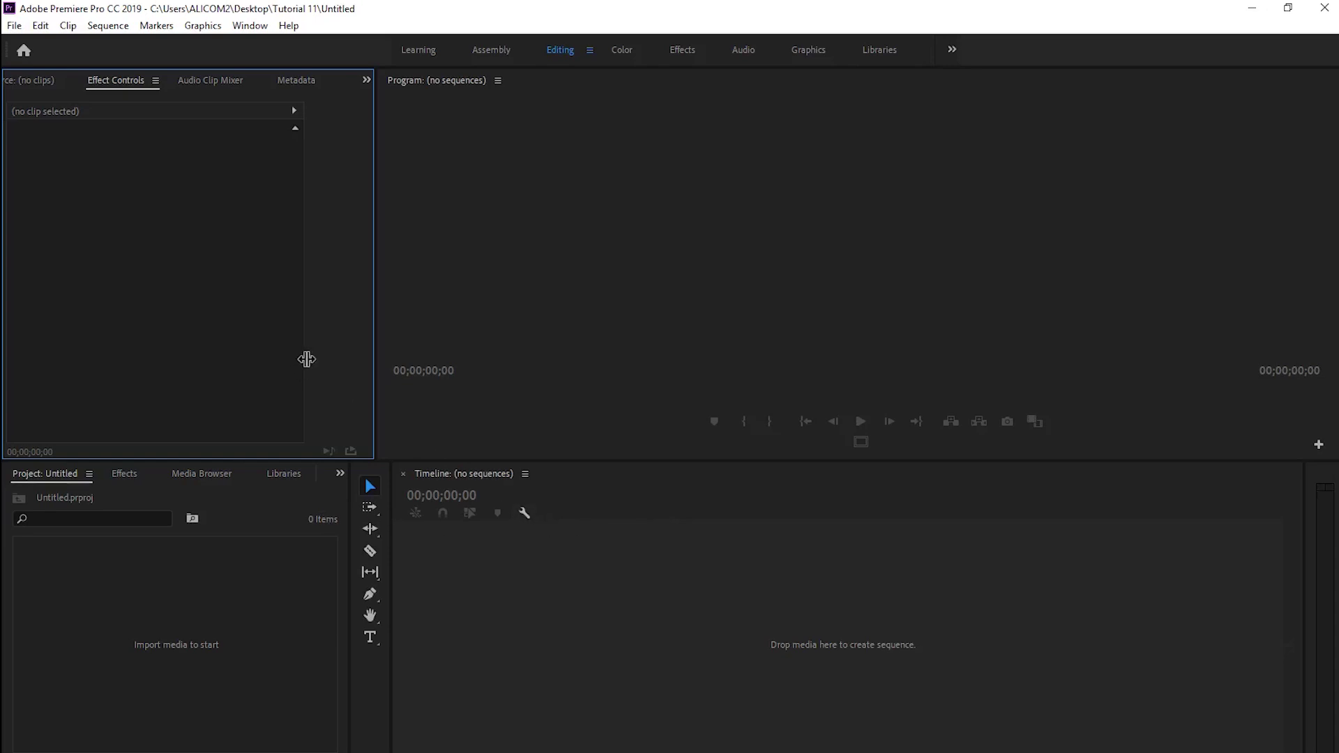
drag(375, 337, 421, 339)
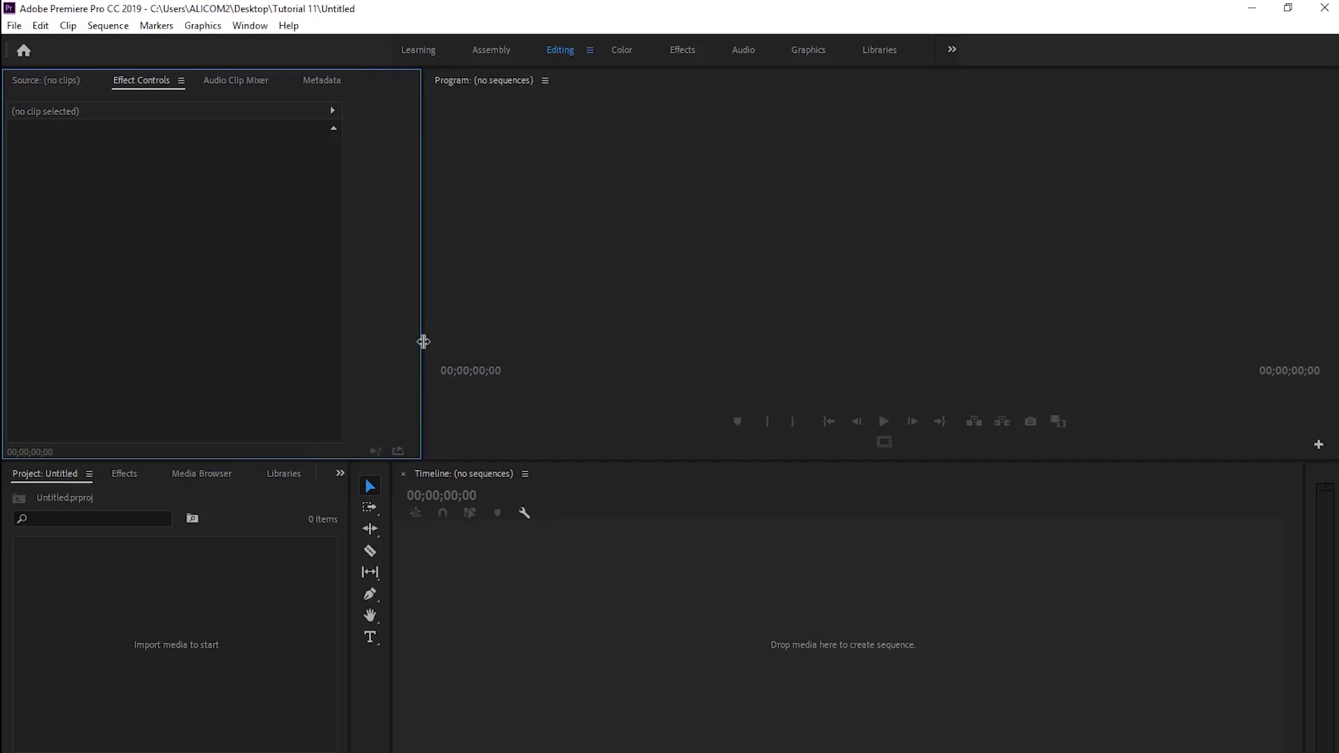
drag(349, 530, 377, 530)
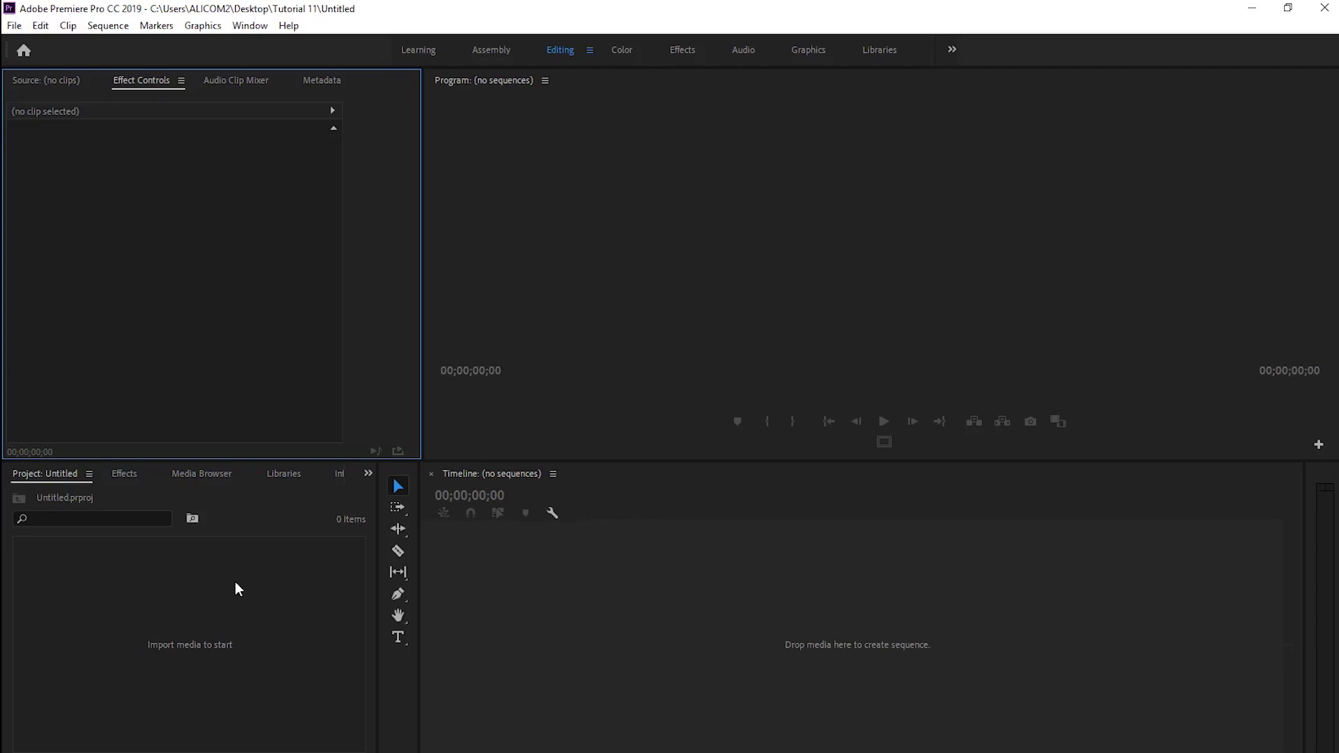
double_click(195, 597)
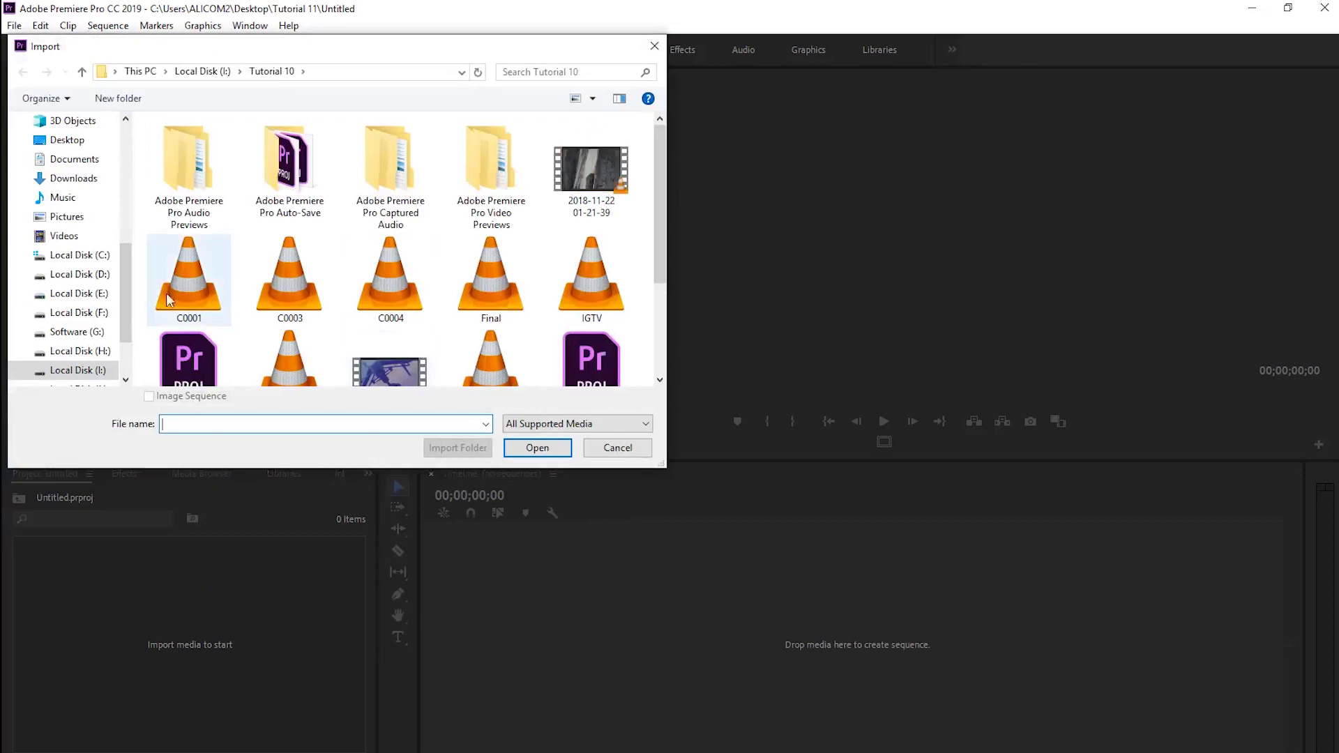
Import the Desktop > Tutorial 11 > Videos folder as a 38-clip Videos bin.
scroll(105, 265, up, 3)
scroll(105, 251, down, 1)
scroll(104, 241, up, 1)
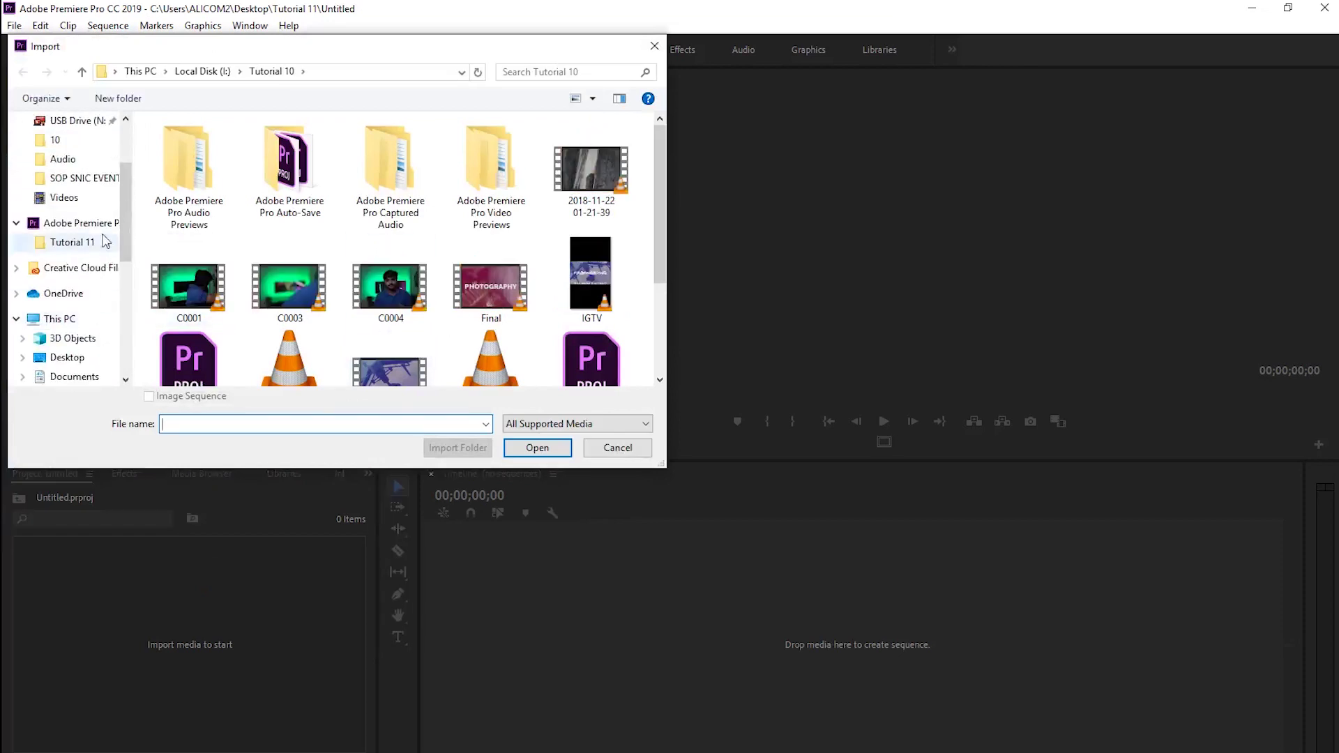
scroll(105, 209, up, 3)
click(69, 152)
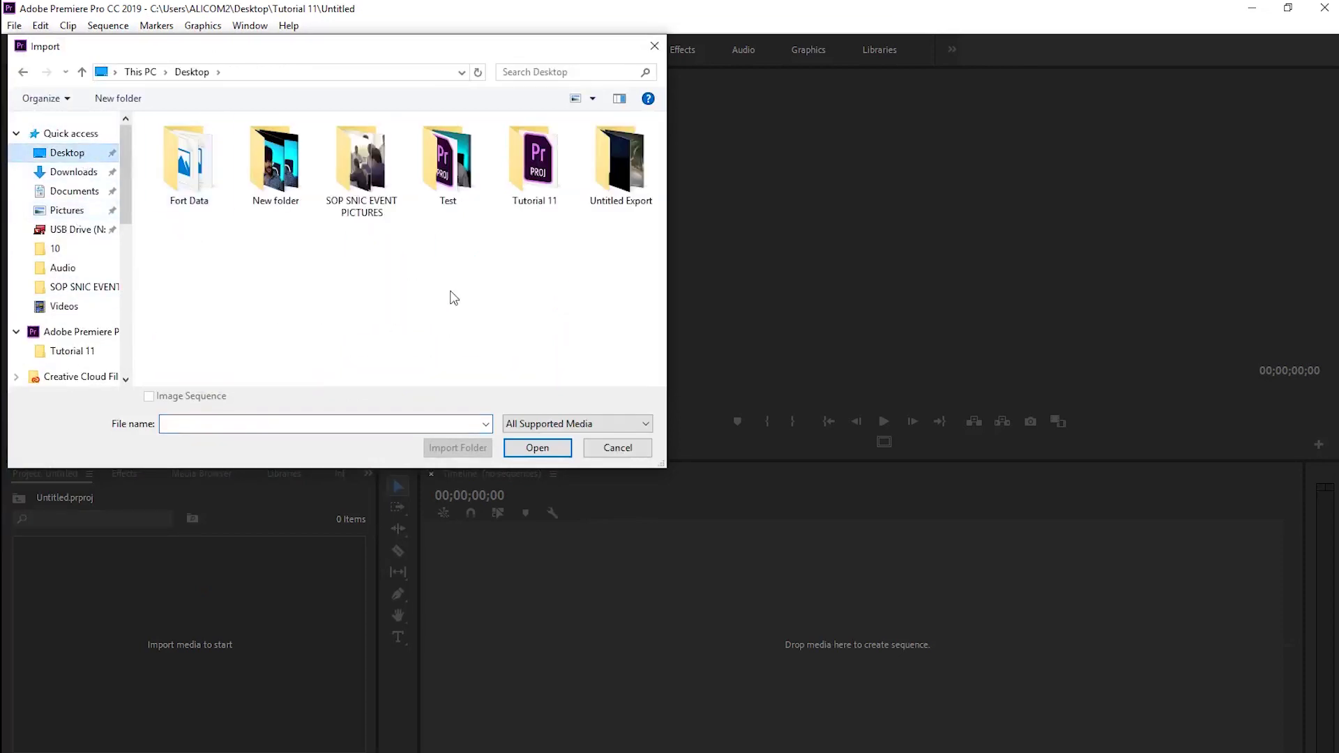
double_click(535, 159)
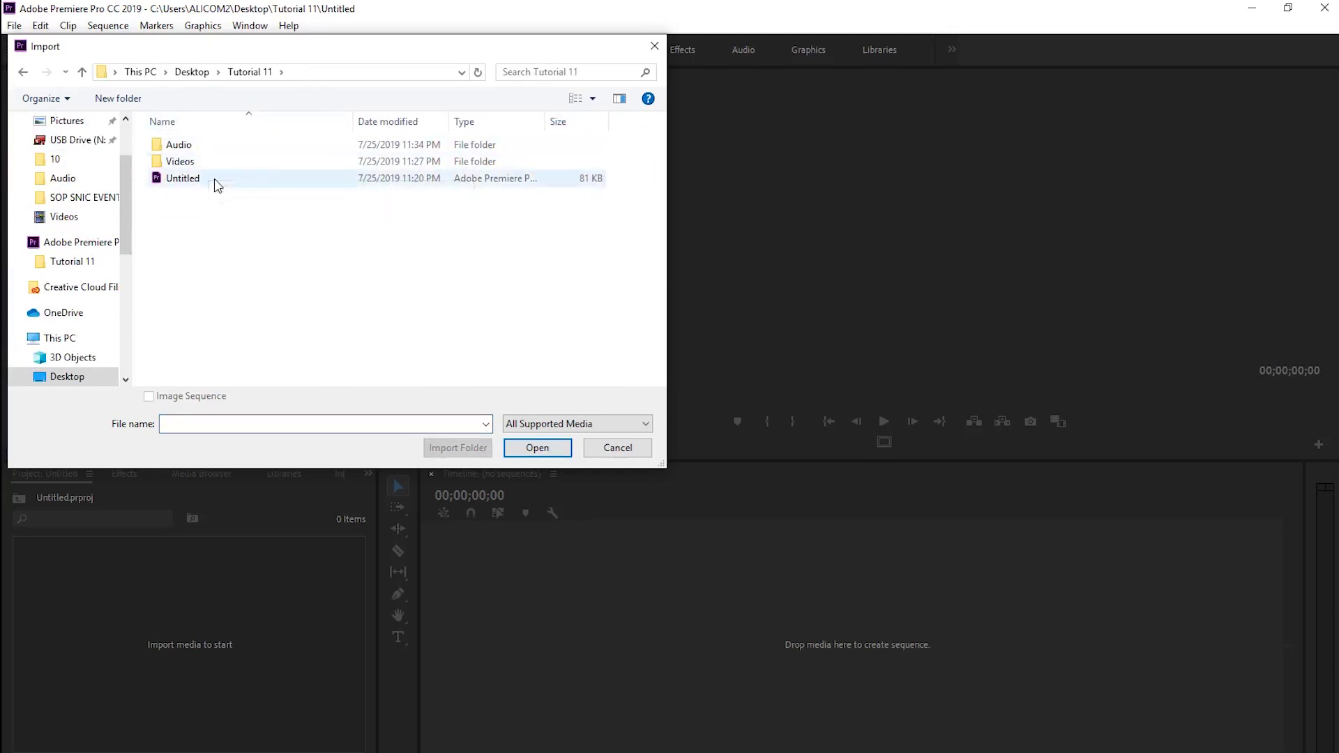
click(180, 161)
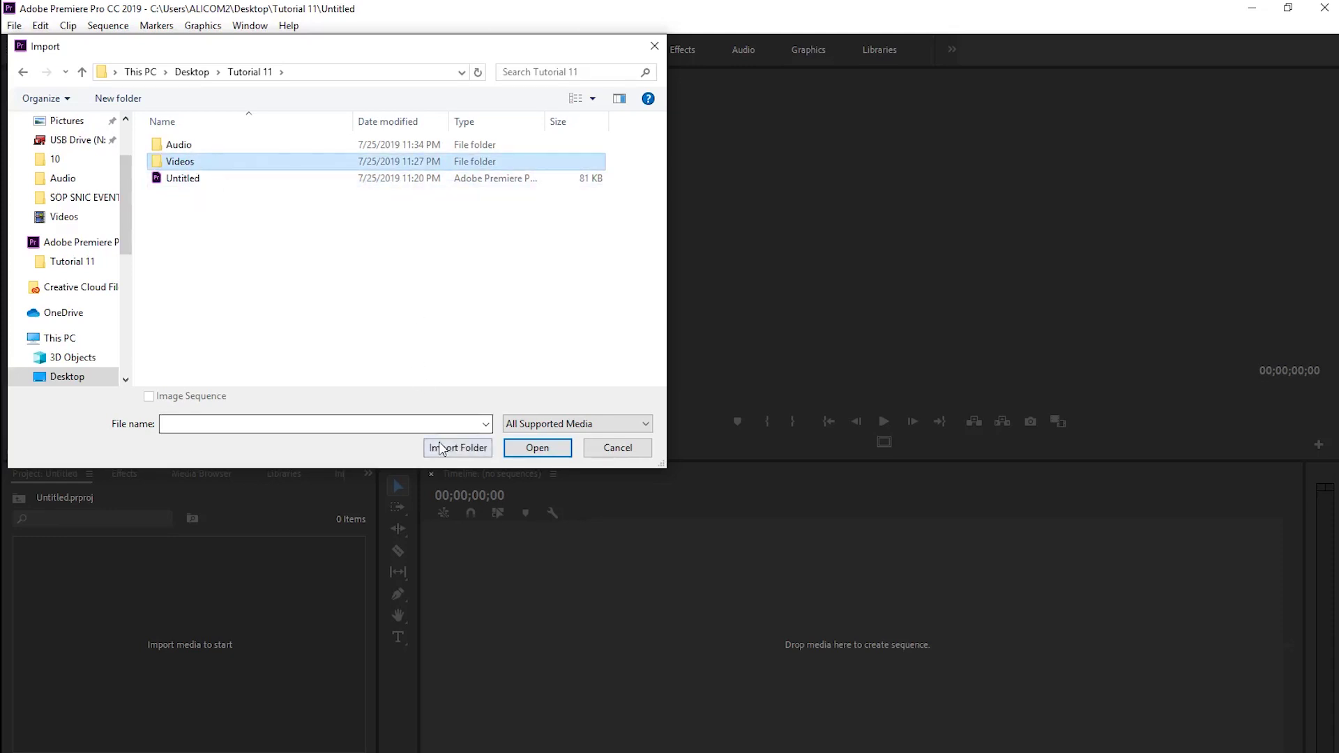
double_click(199, 166)
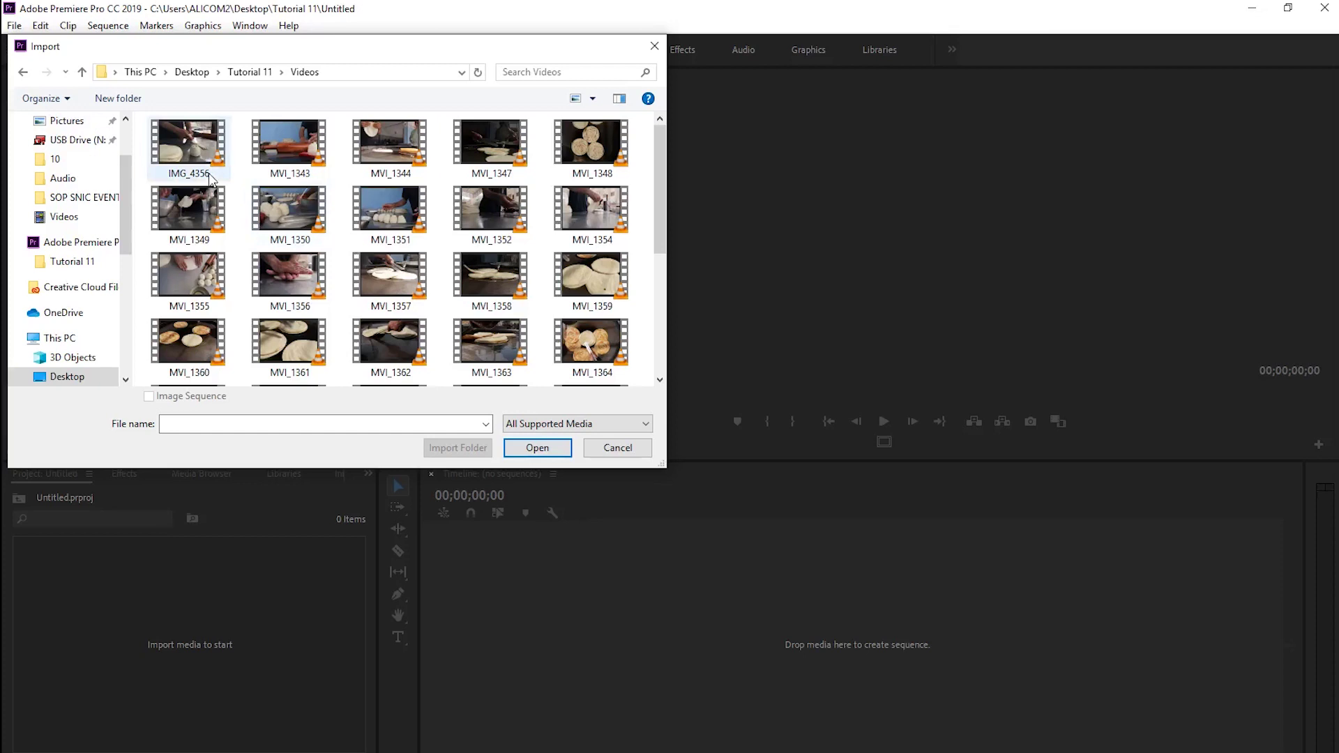
click(23, 72)
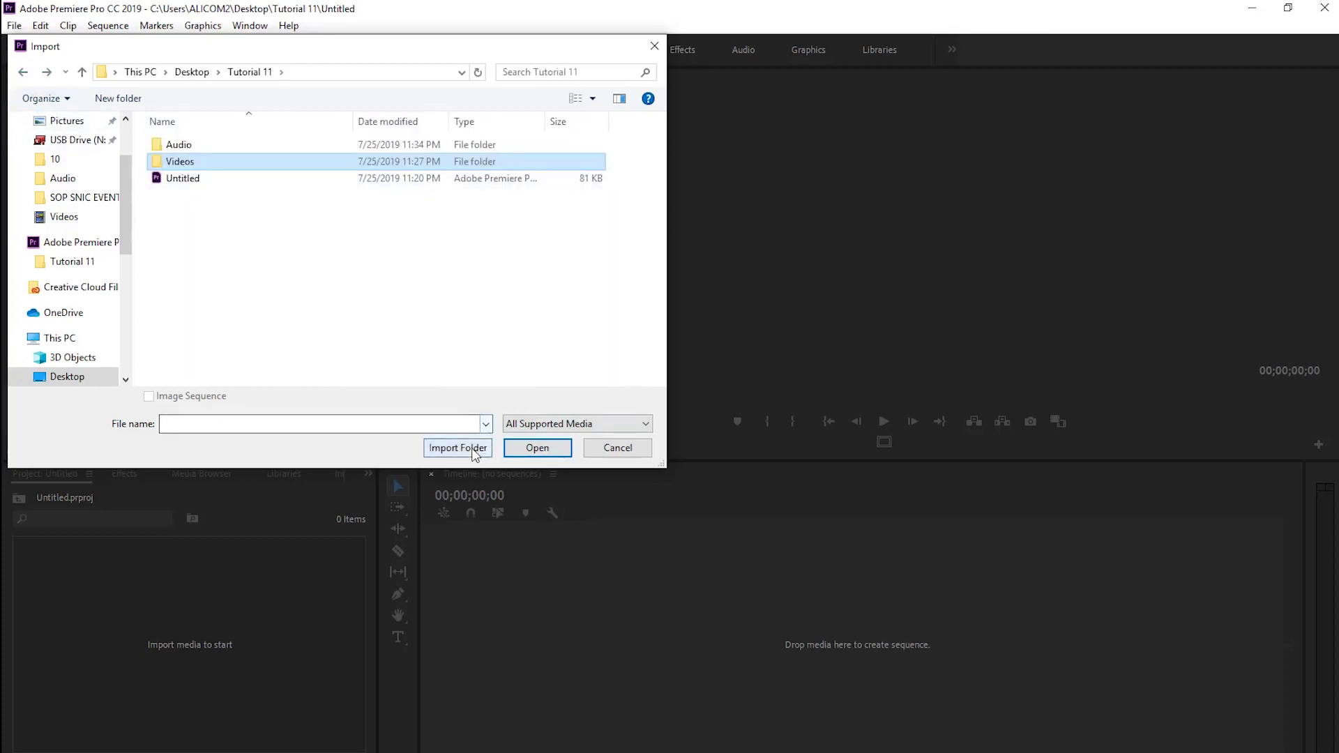
click(473, 450)
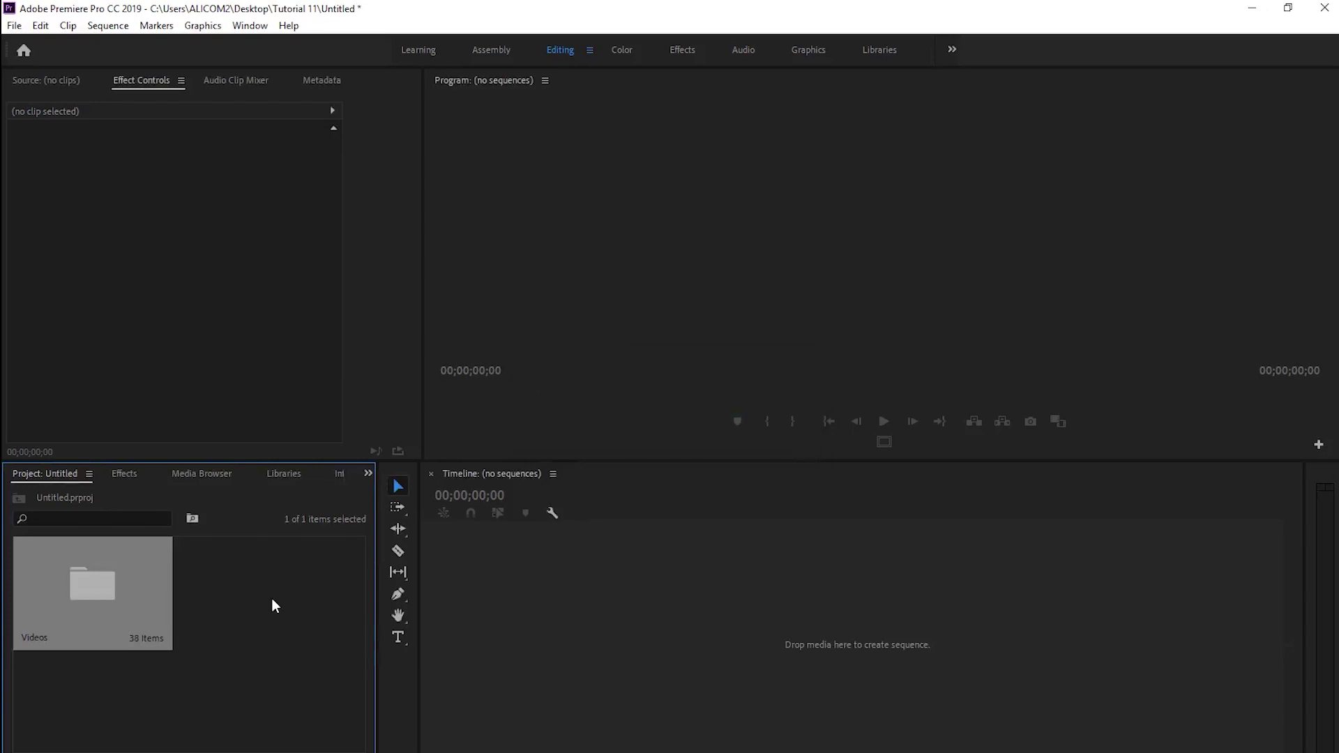
double_click(269, 624)
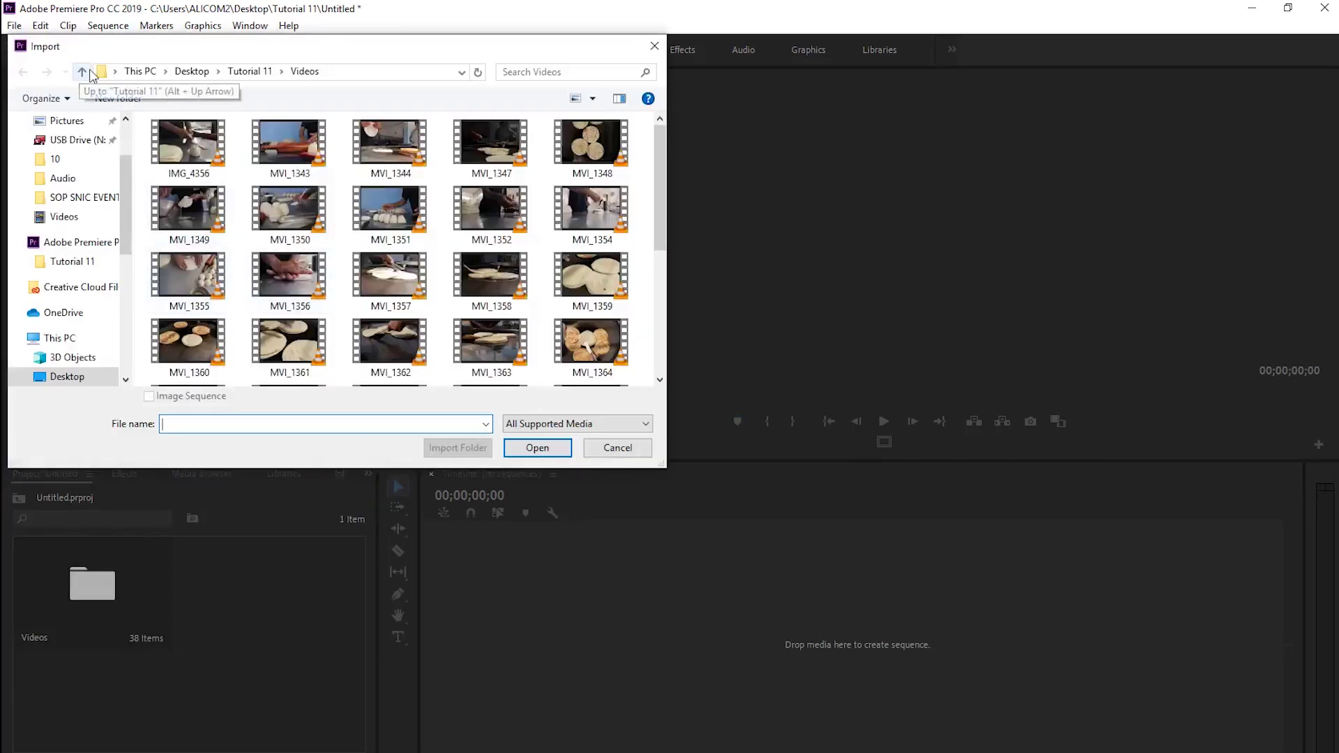
Import the Tutorial 11 Audio folder and open the Audio bin to show its MP3.
click(81, 72)
click(182, 145)
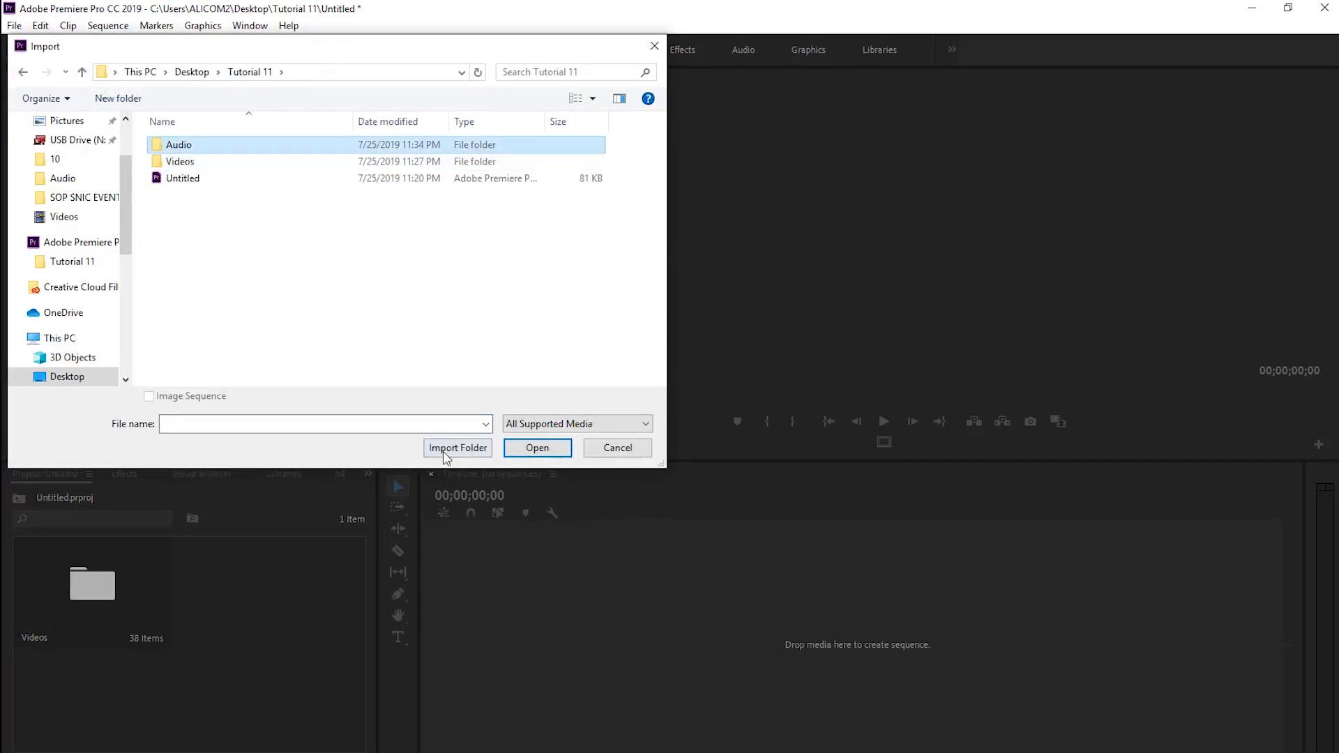
click(447, 452)
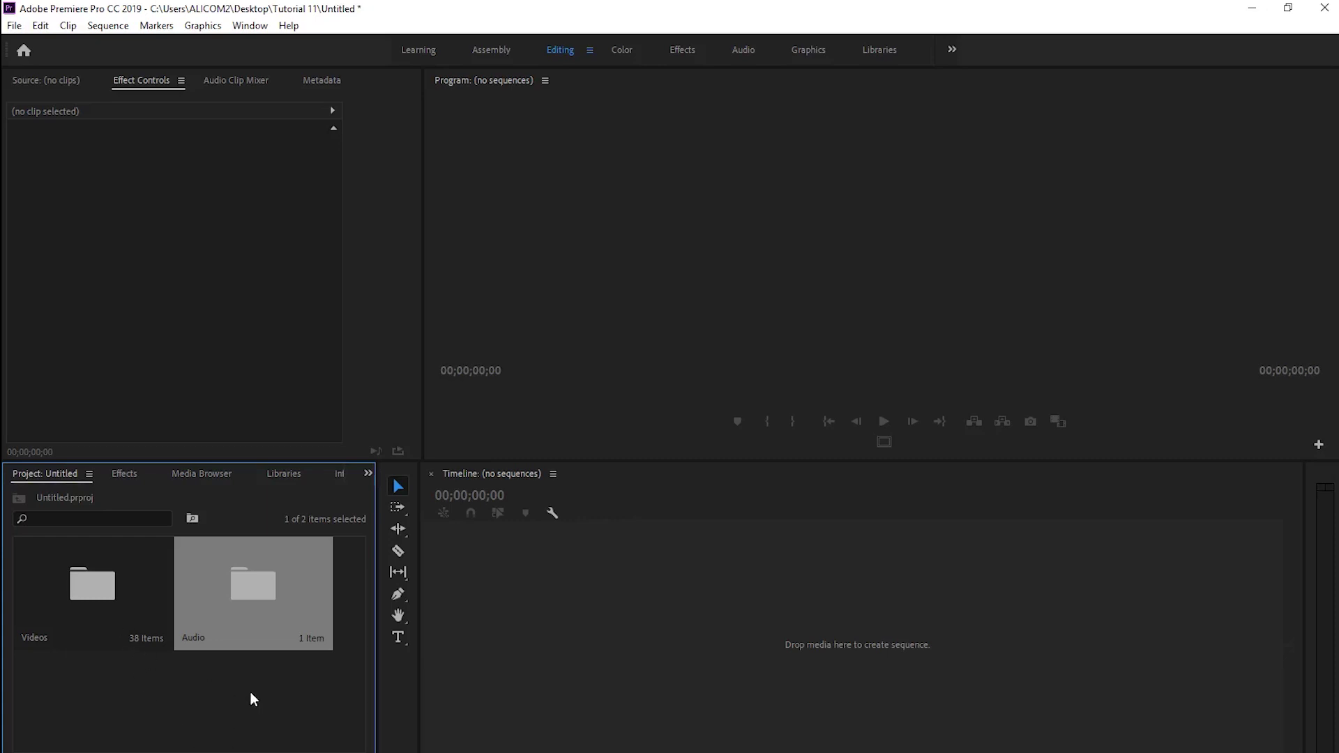
double_click(252, 597)
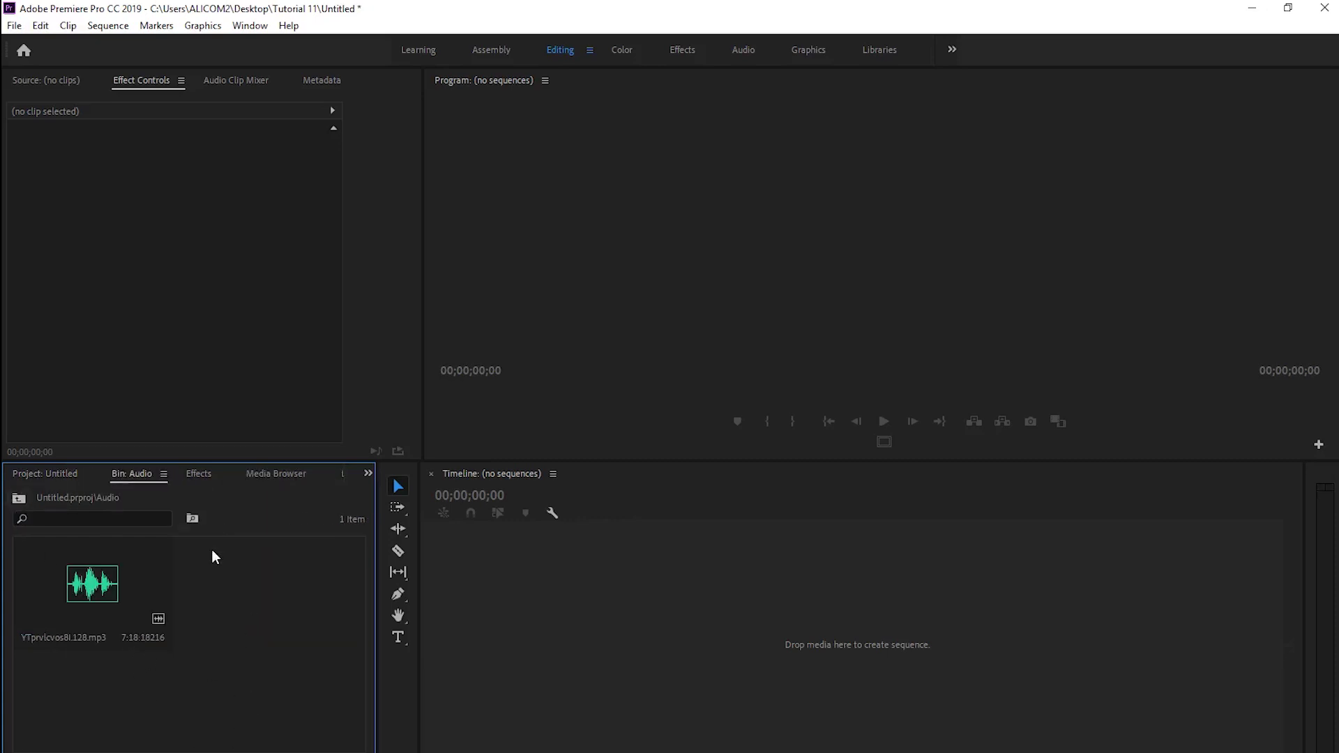
click(19, 498)
double_click(104, 604)
scroll(143, 624, down, 5)
scroll(56, 566, up, 5)
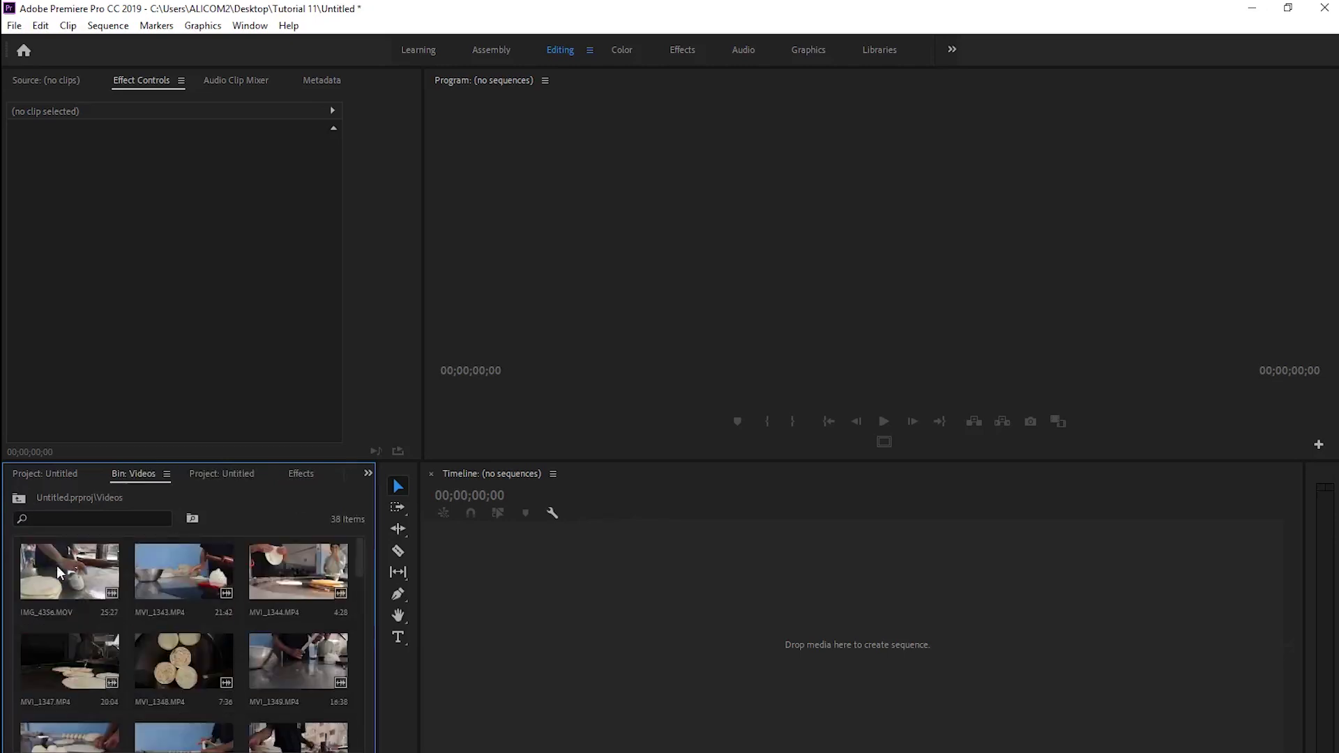
click(19, 499)
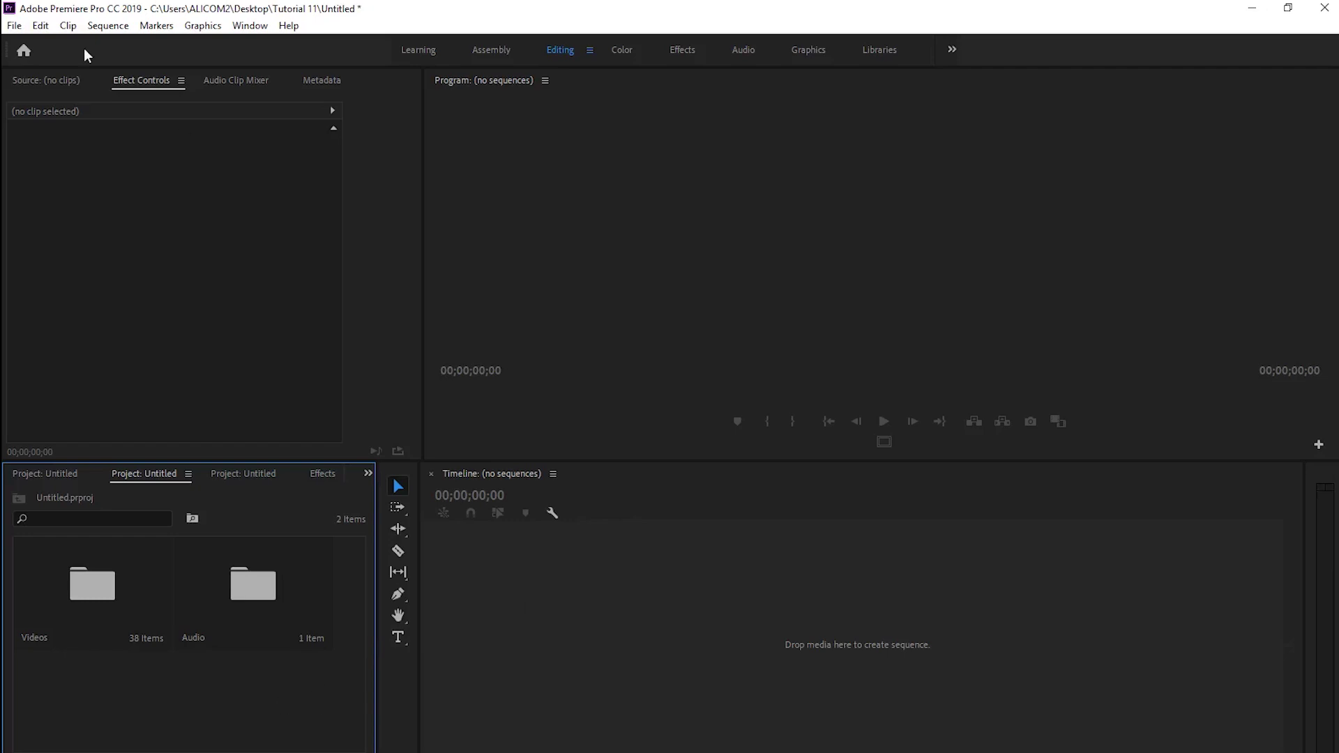
click(101, 31)
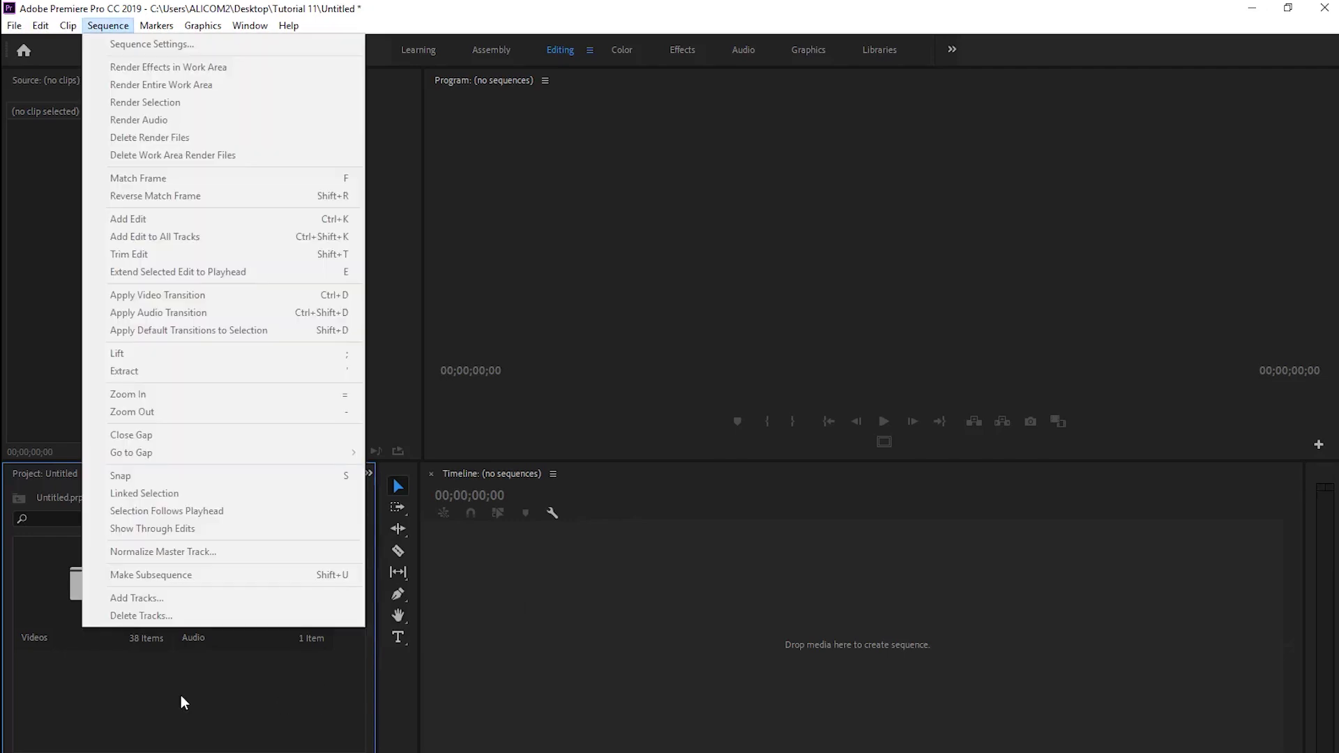
Start a new sequence from the Project panel's New Item menu.
right_click(181, 696)
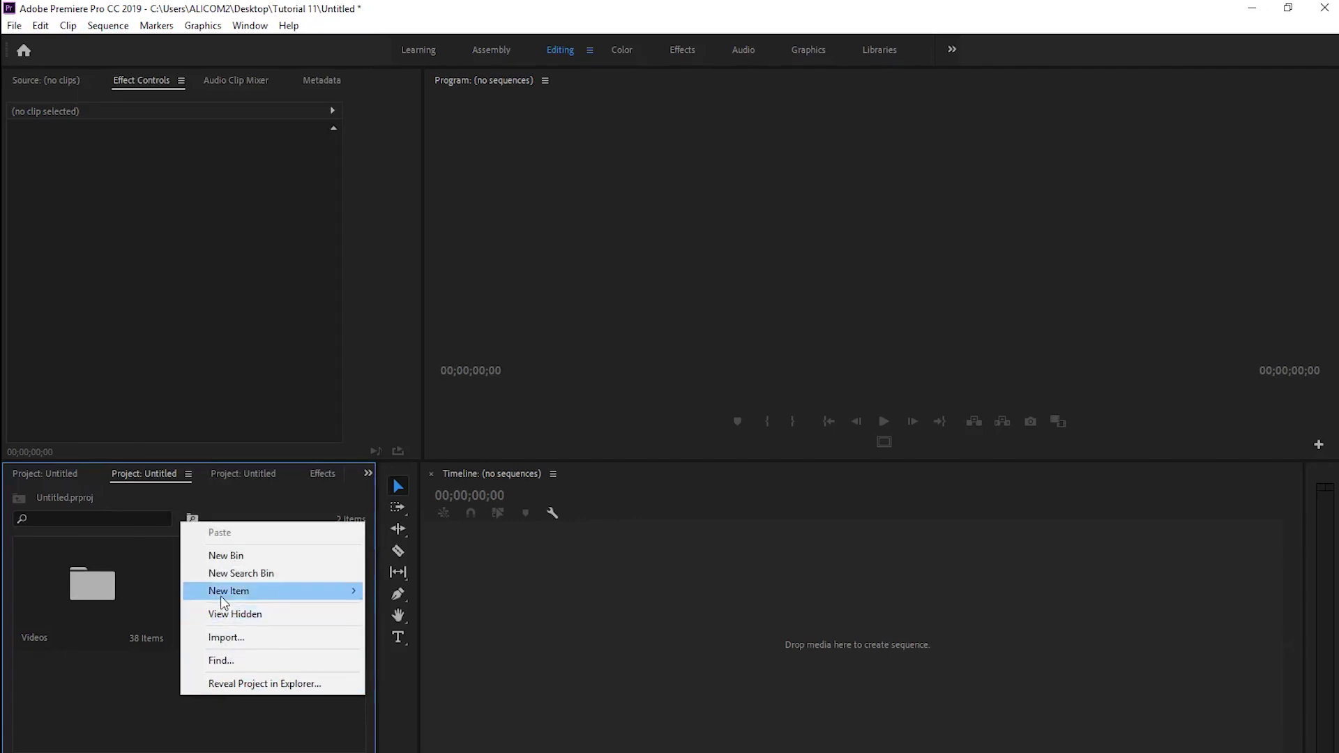
mouse_move(224, 602)
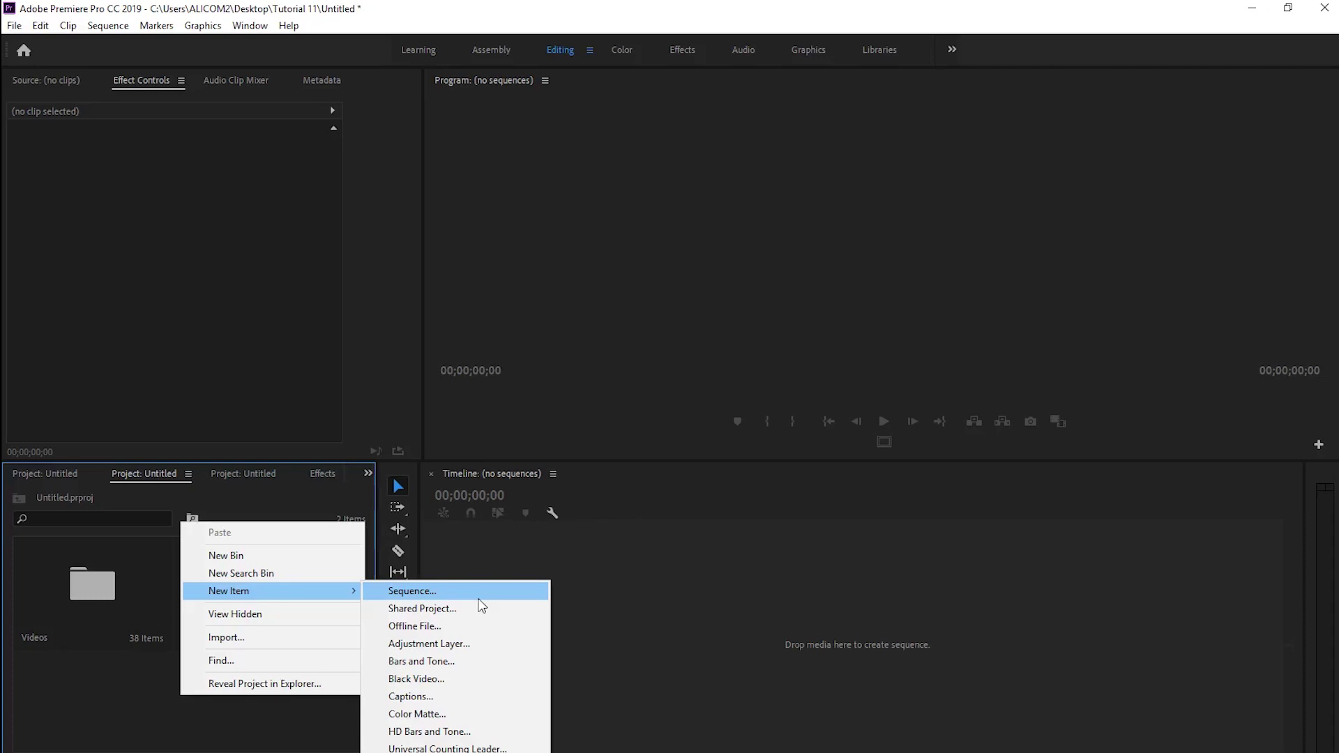
click(432, 597)
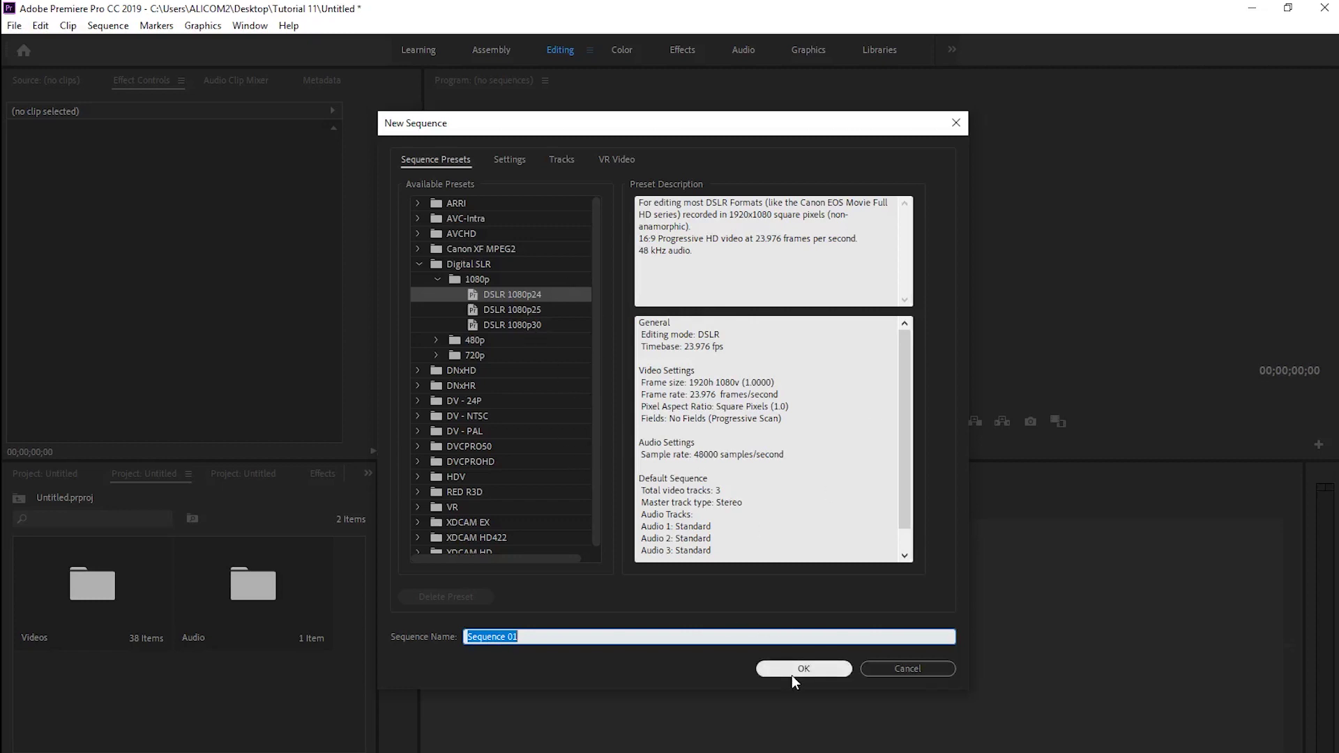
Choose the DSLR 1080p24 preset after trying DSLR 1080p25 and 1080p30.
click(536, 311)
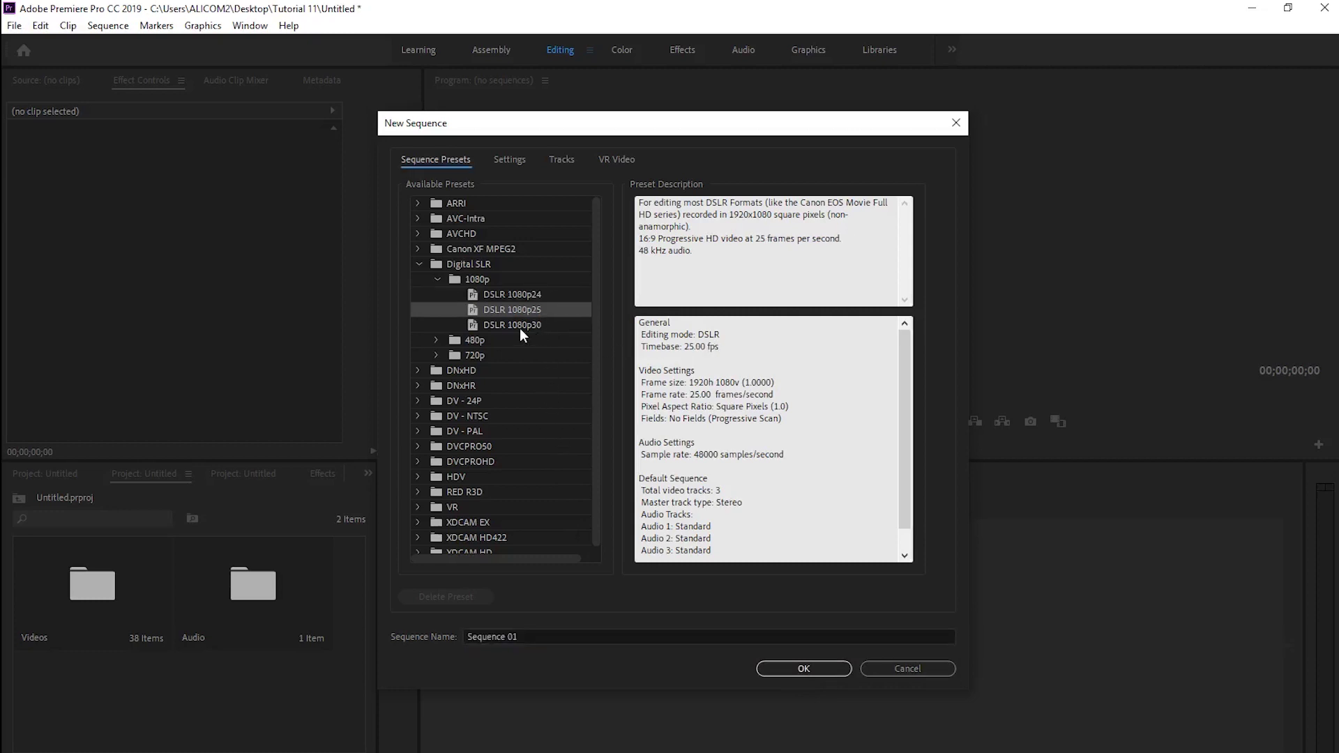
click(521, 327)
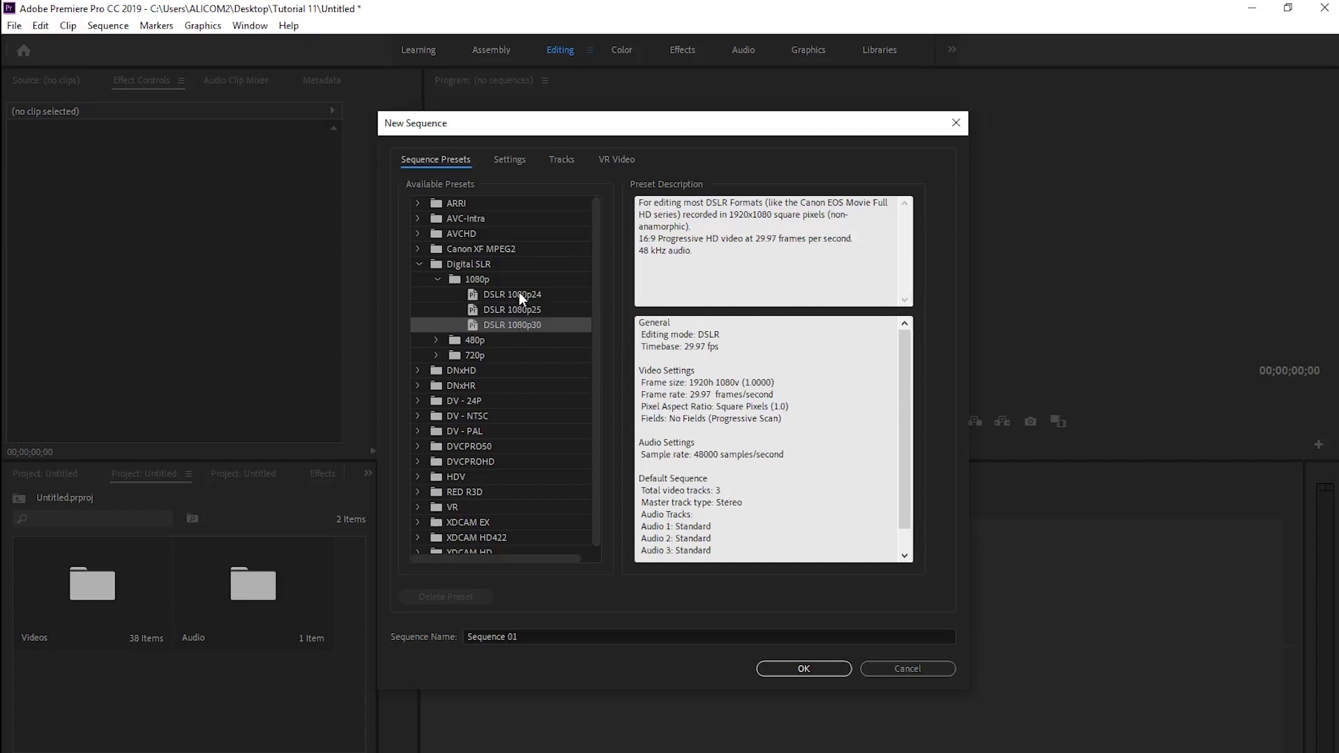
click(518, 294)
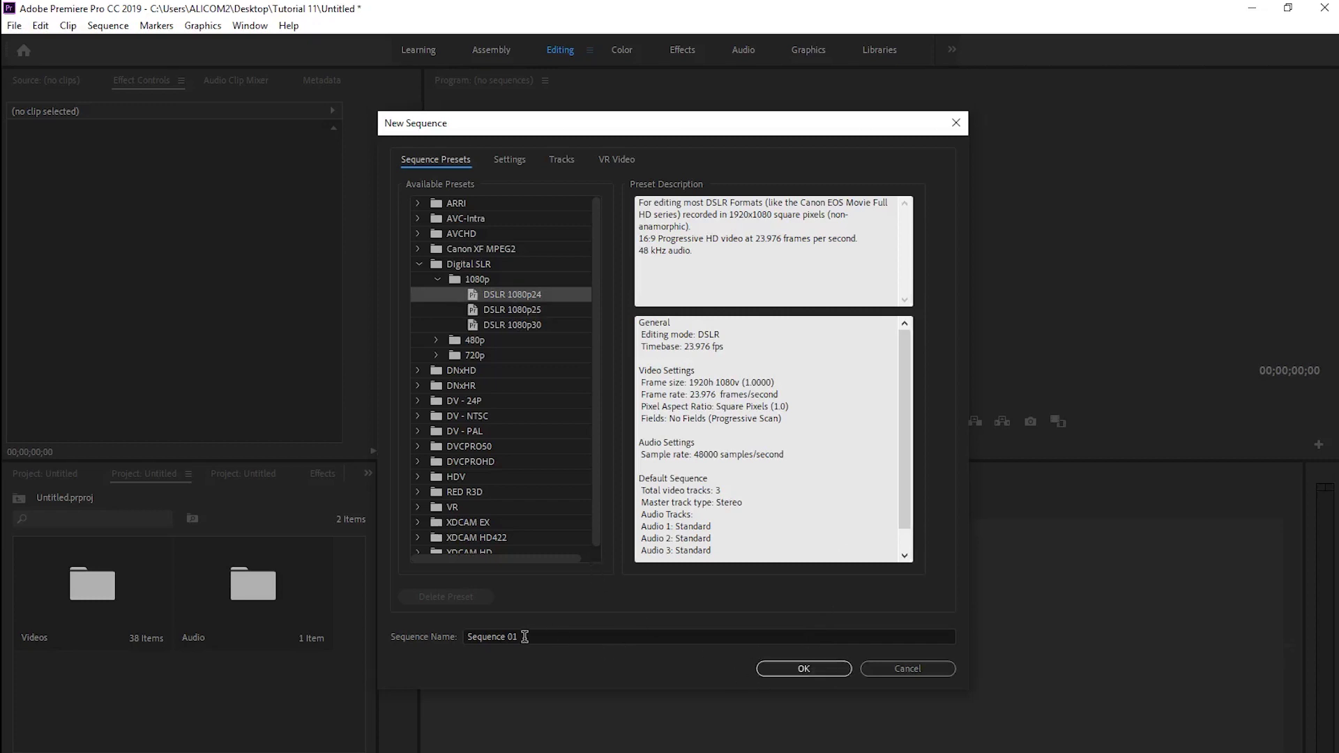
click(524, 636)
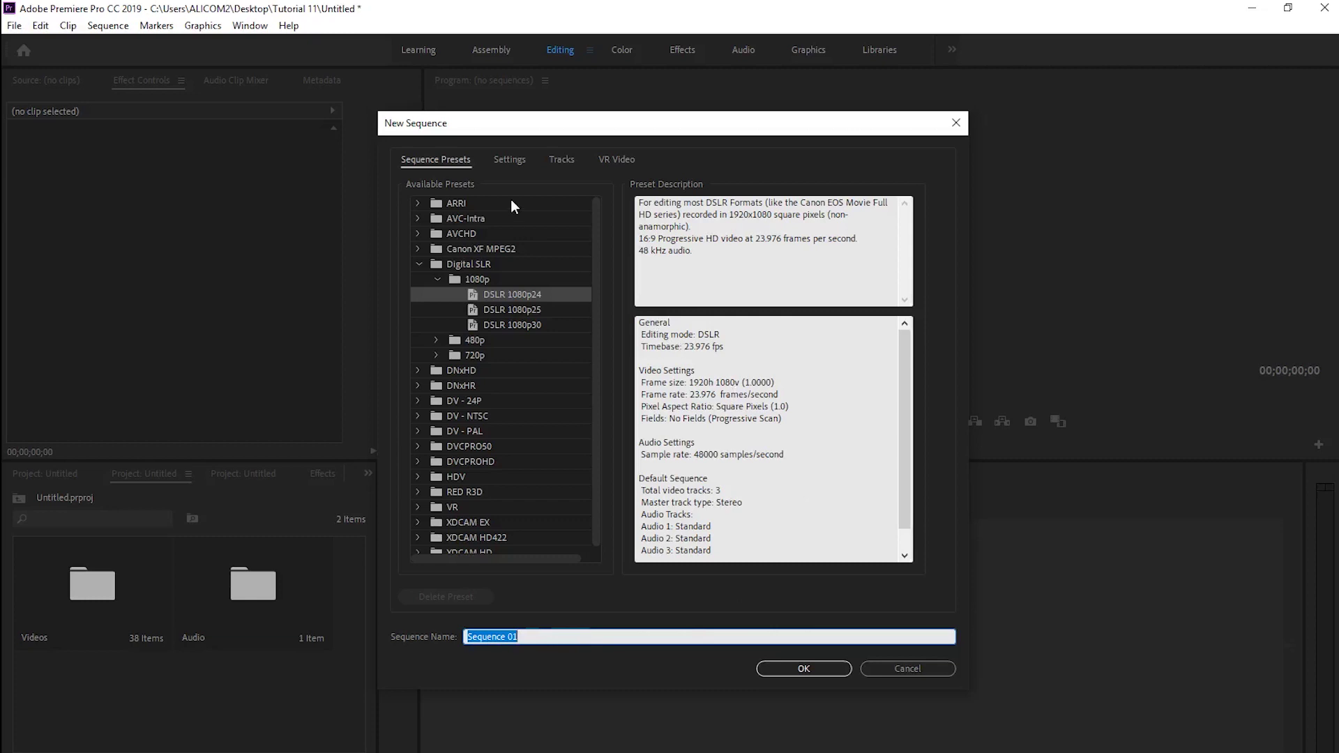
click(510, 161)
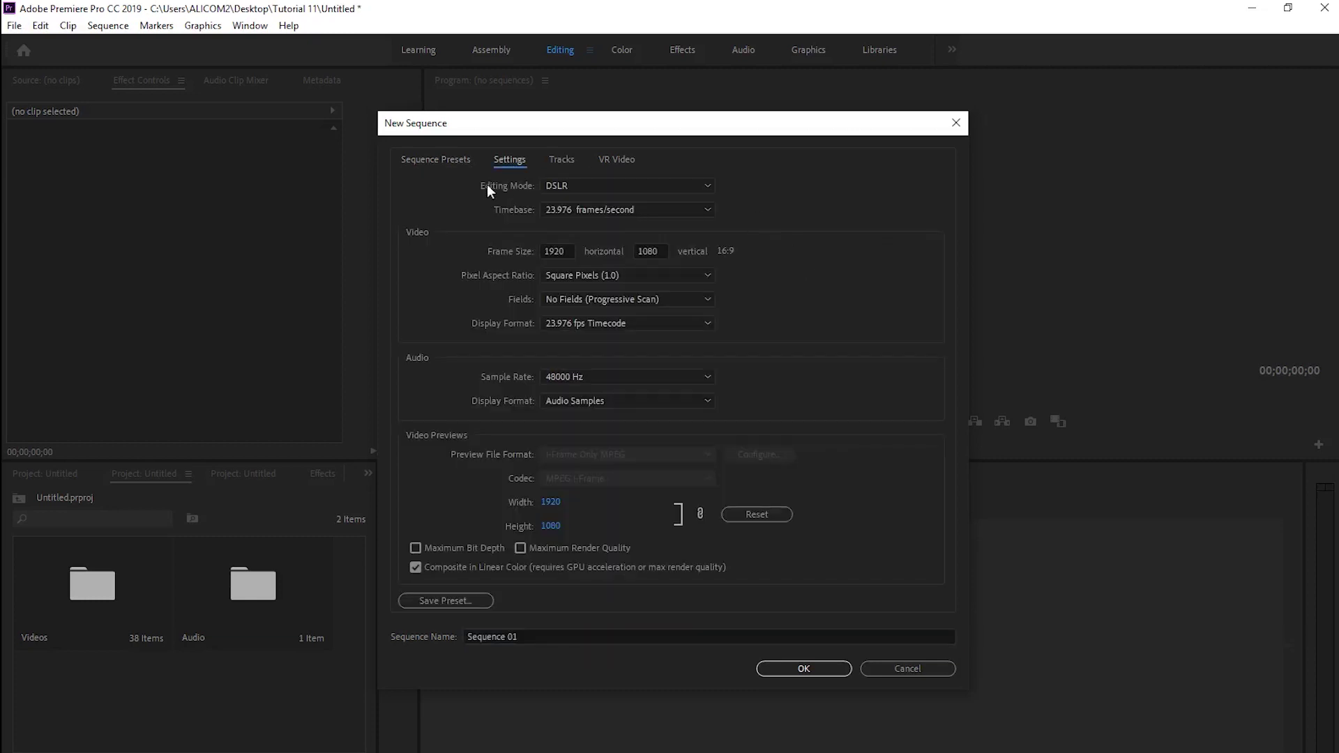
Confirm the 23.976 fps timebase and 1920×1080 frame size, then create Sequence 01.
click(625, 211)
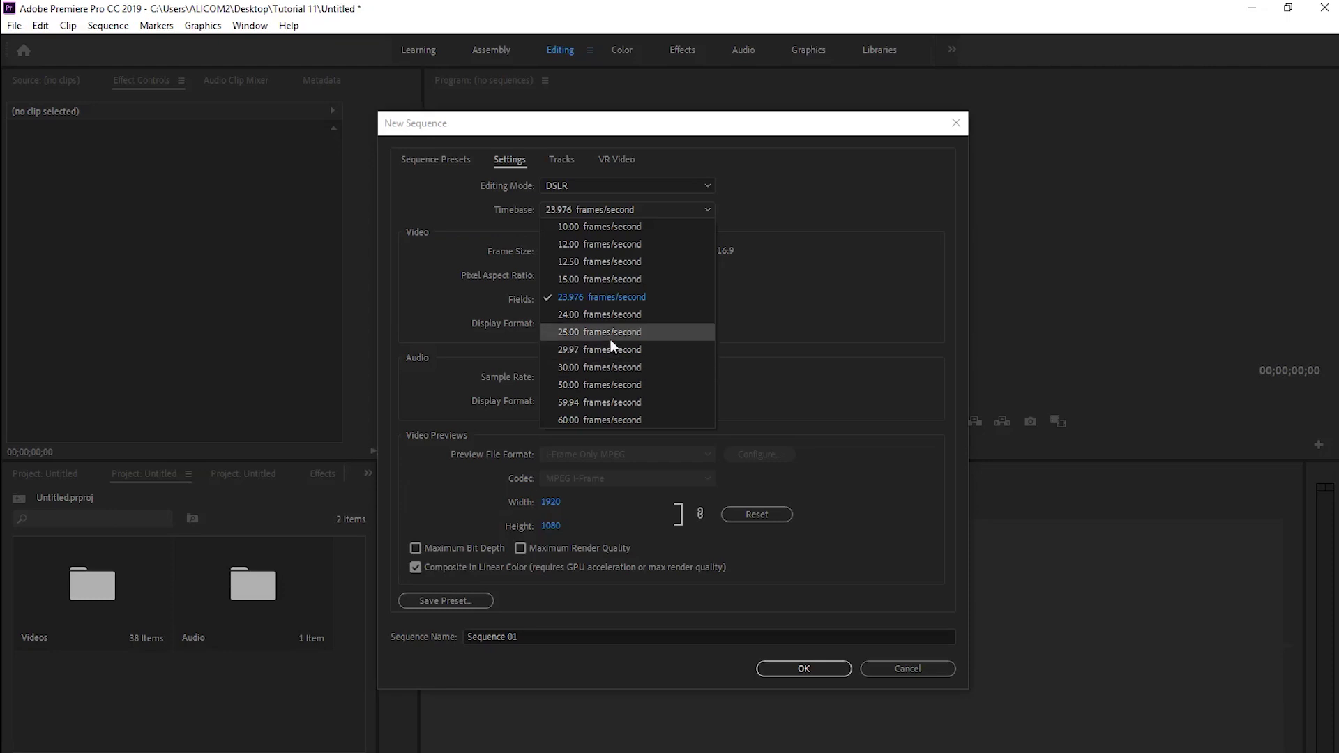
click(714, 207)
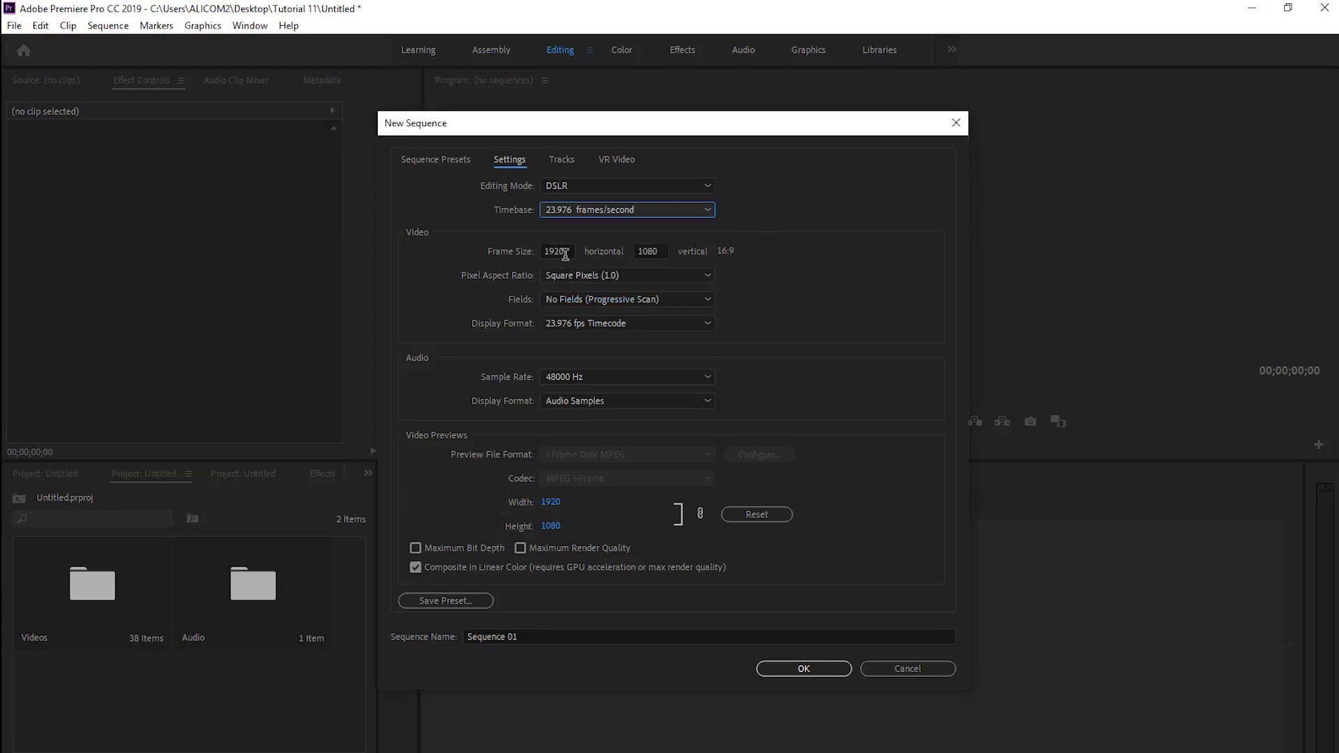
click(565, 254)
click(652, 251)
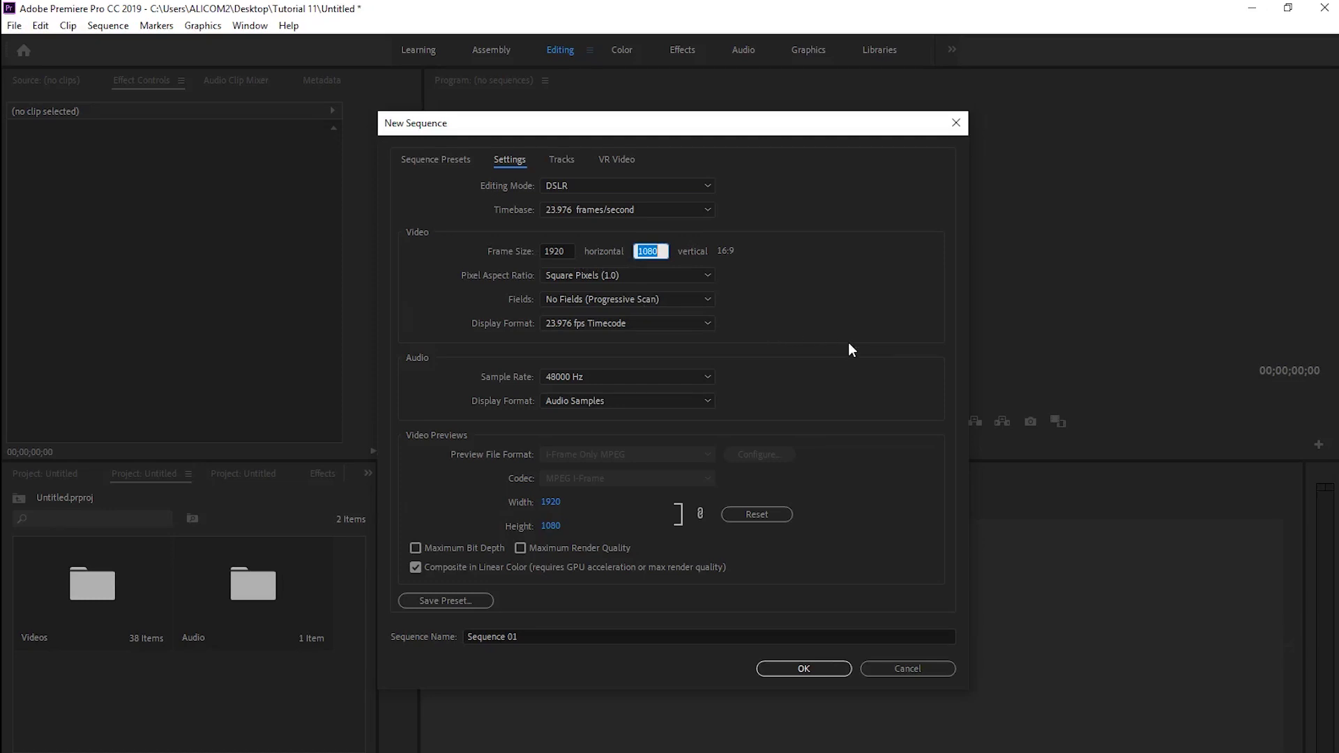
click(454, 161)
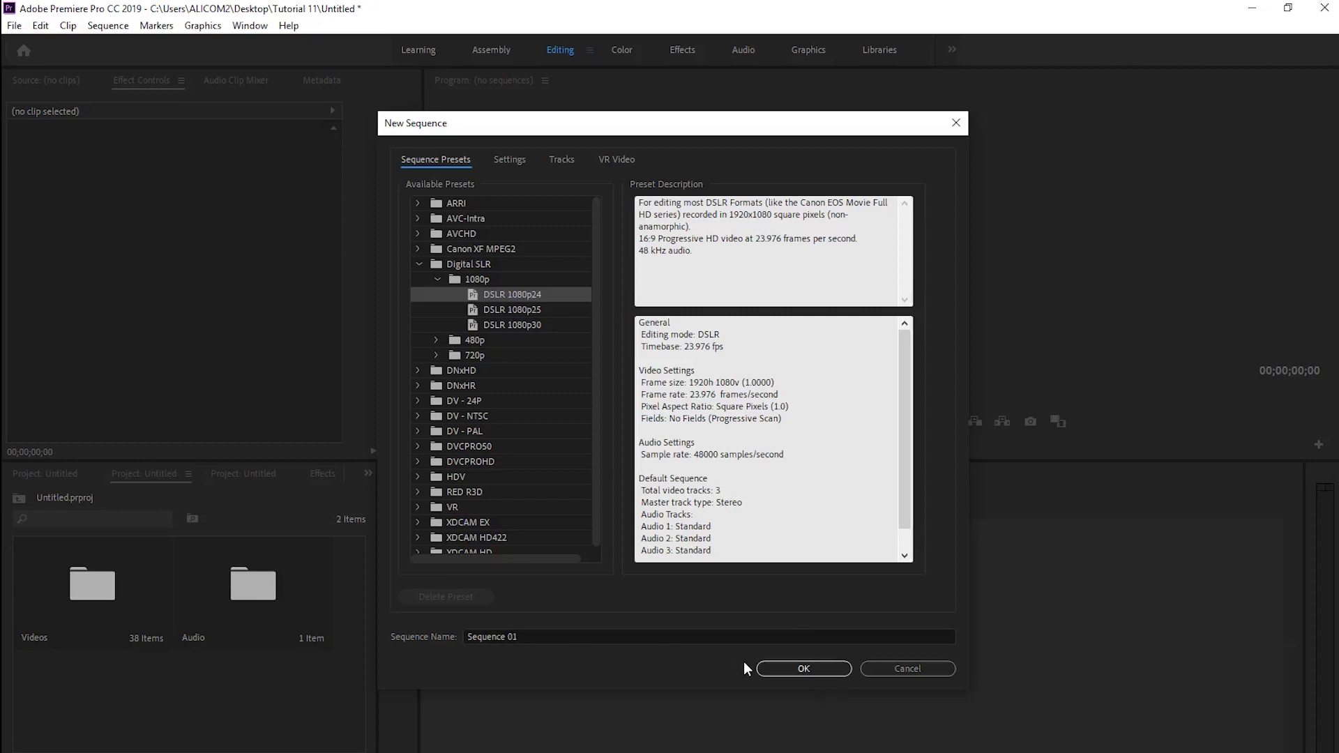
click(793, 670)
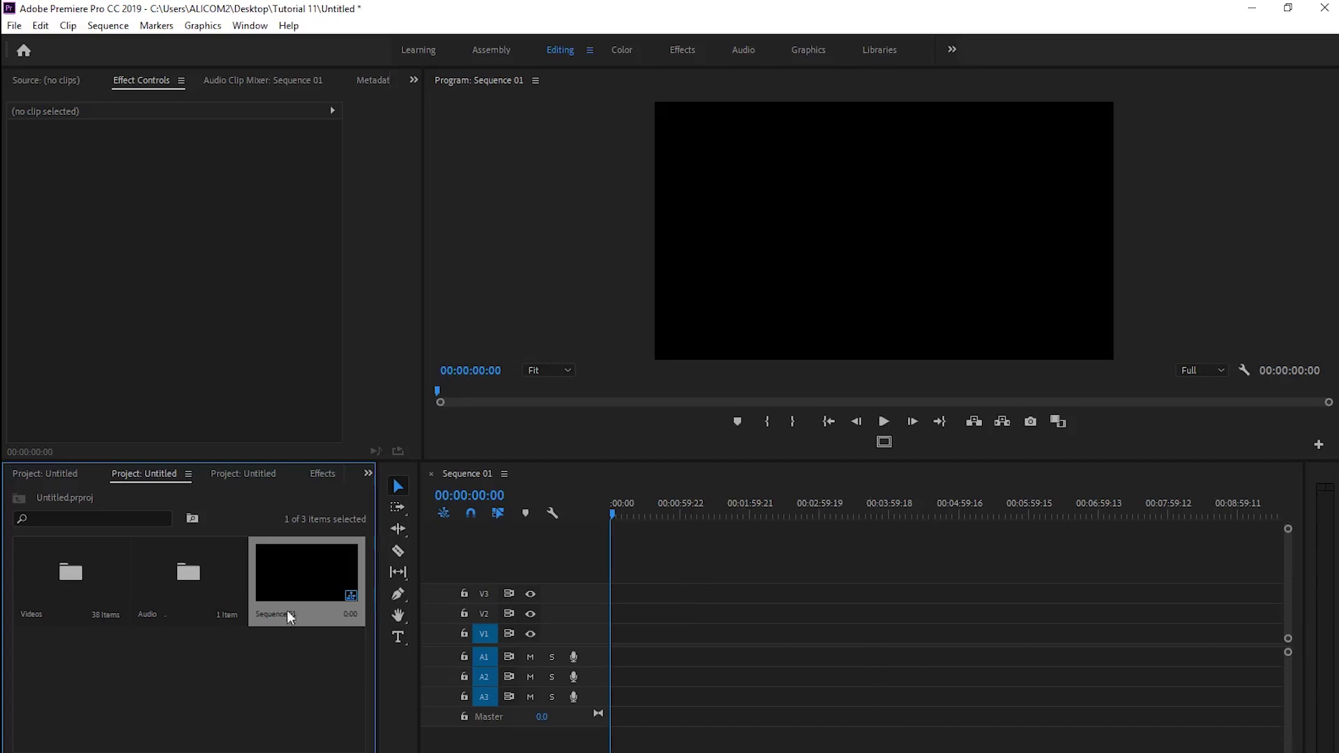
click(257, 685)
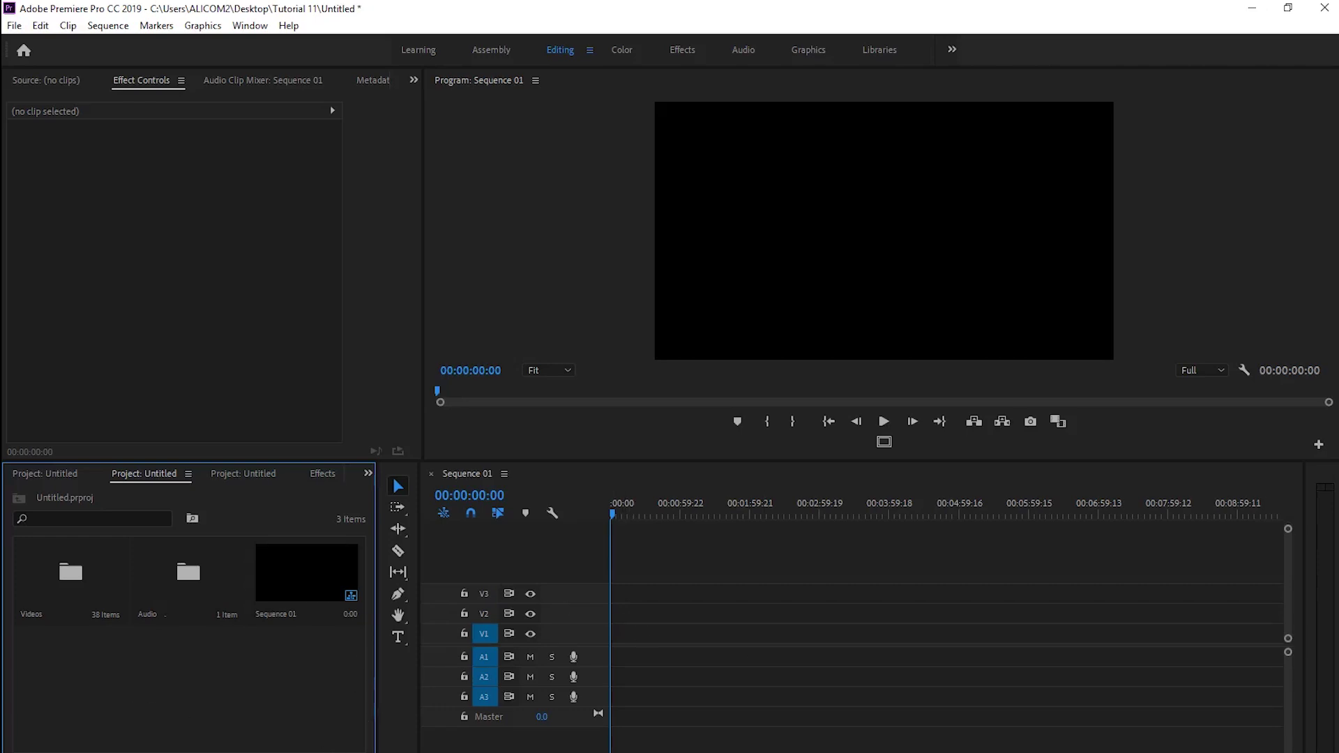
Create a bin named 'Sequence' and move Sequence 01 into it.
key(ctrl+slash)
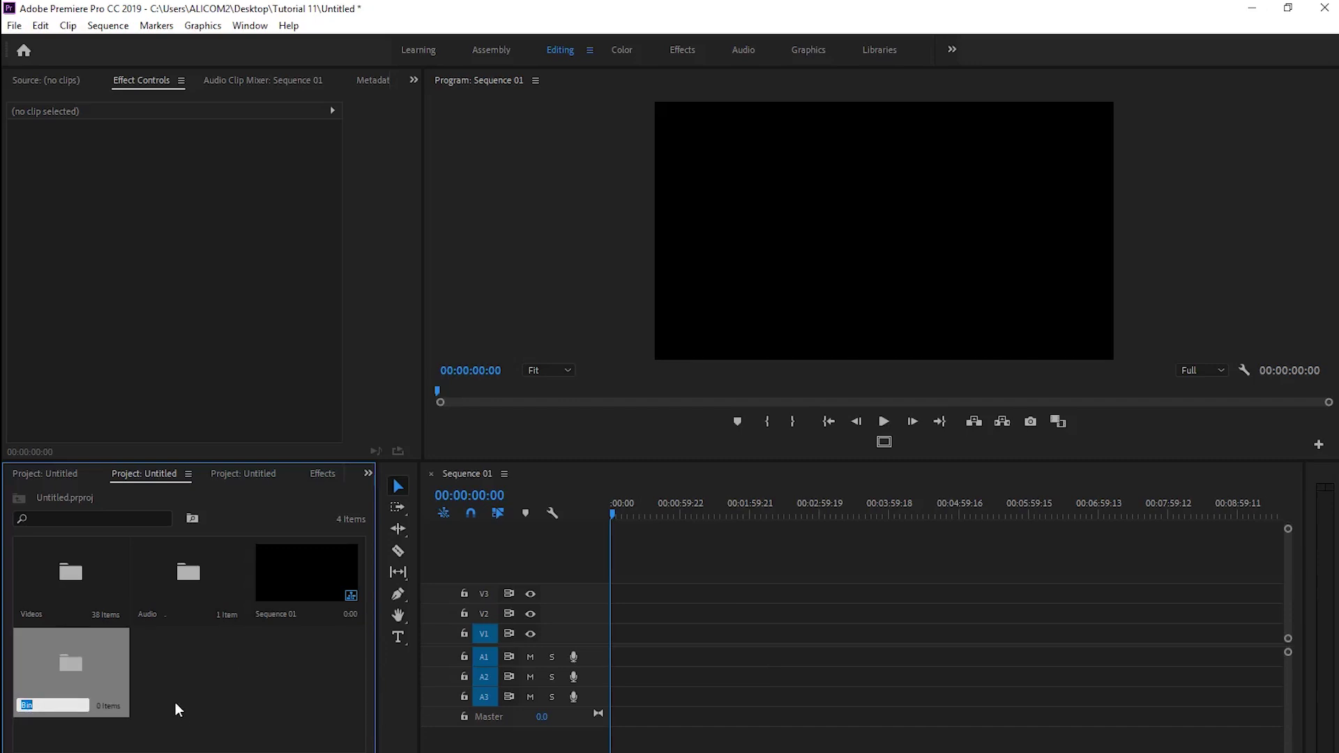
text(Seq)
text(uence)
key(Return)
drag(265, 585, 84, 672)
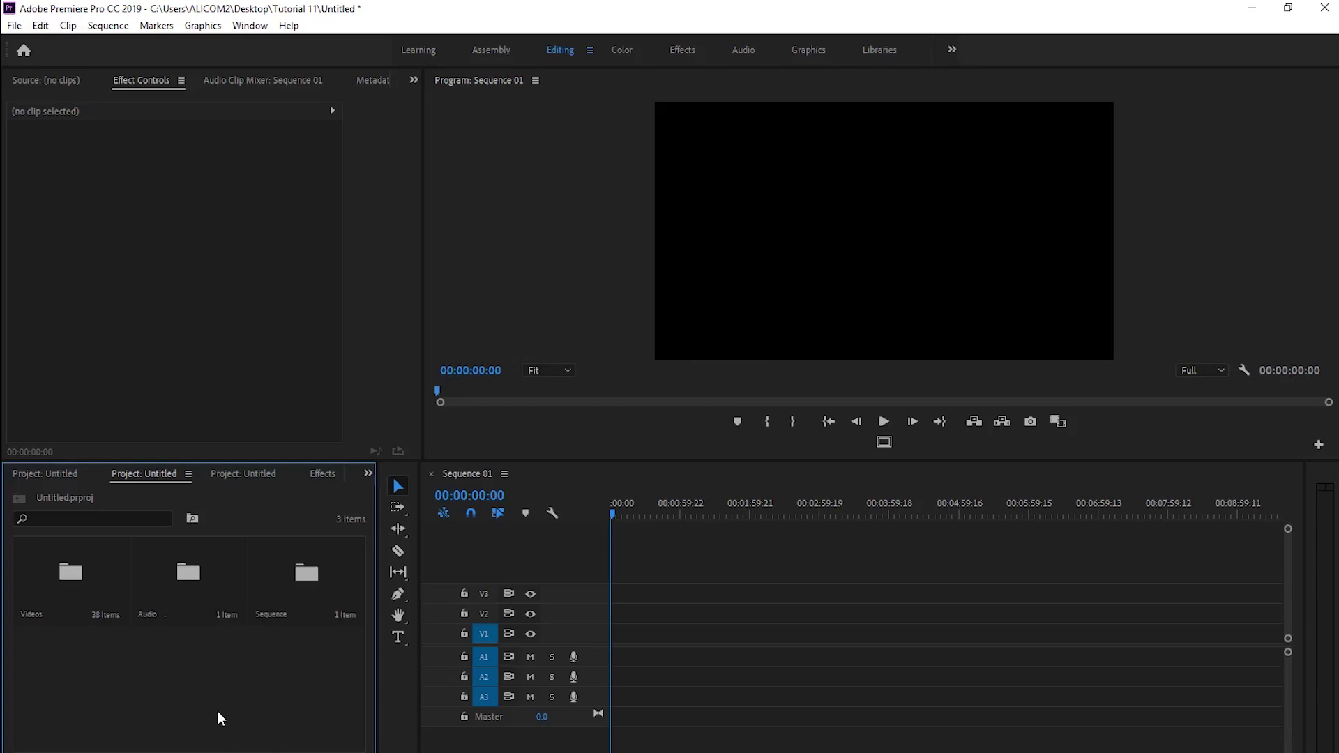
double_click(81, 590)
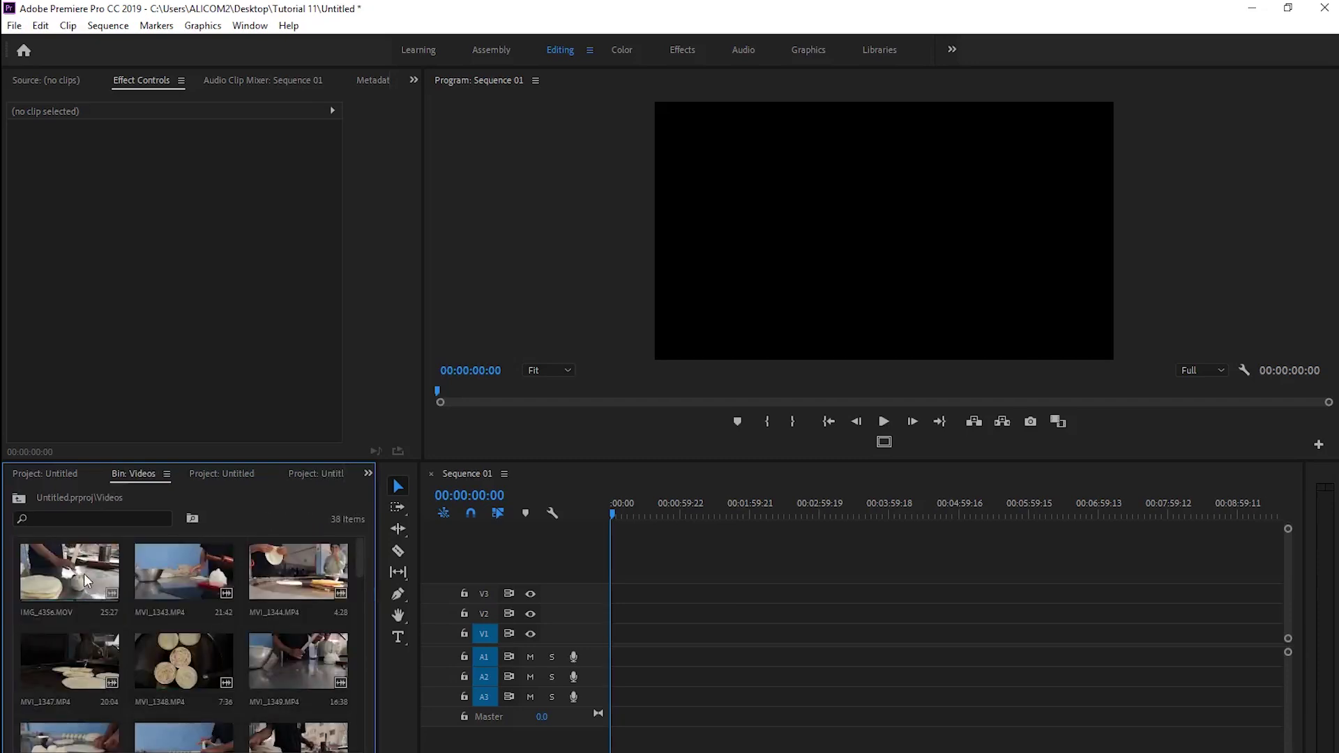
Drop IMG_4356.MOV at the start of Sequence 01, save, and open its Properties.
drag(85, 574, 599, 639)
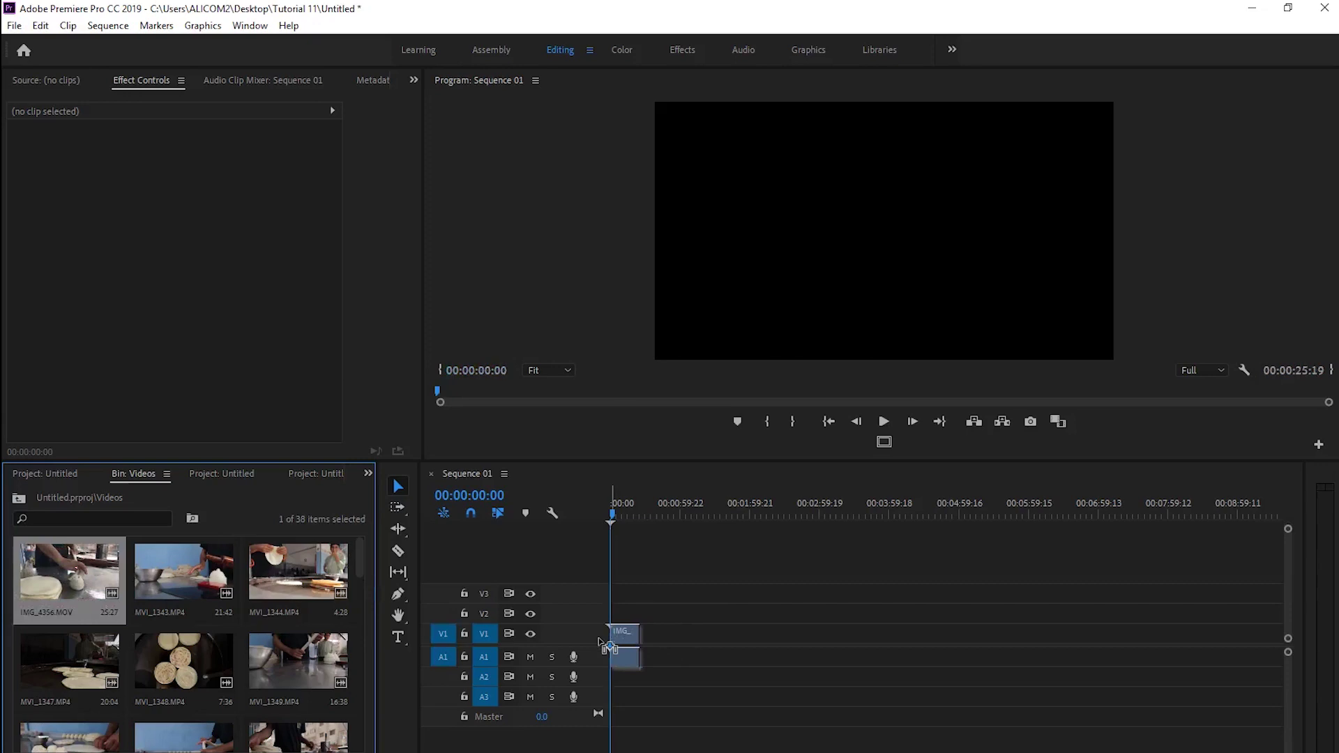
drag(599, 640, 601, 643)
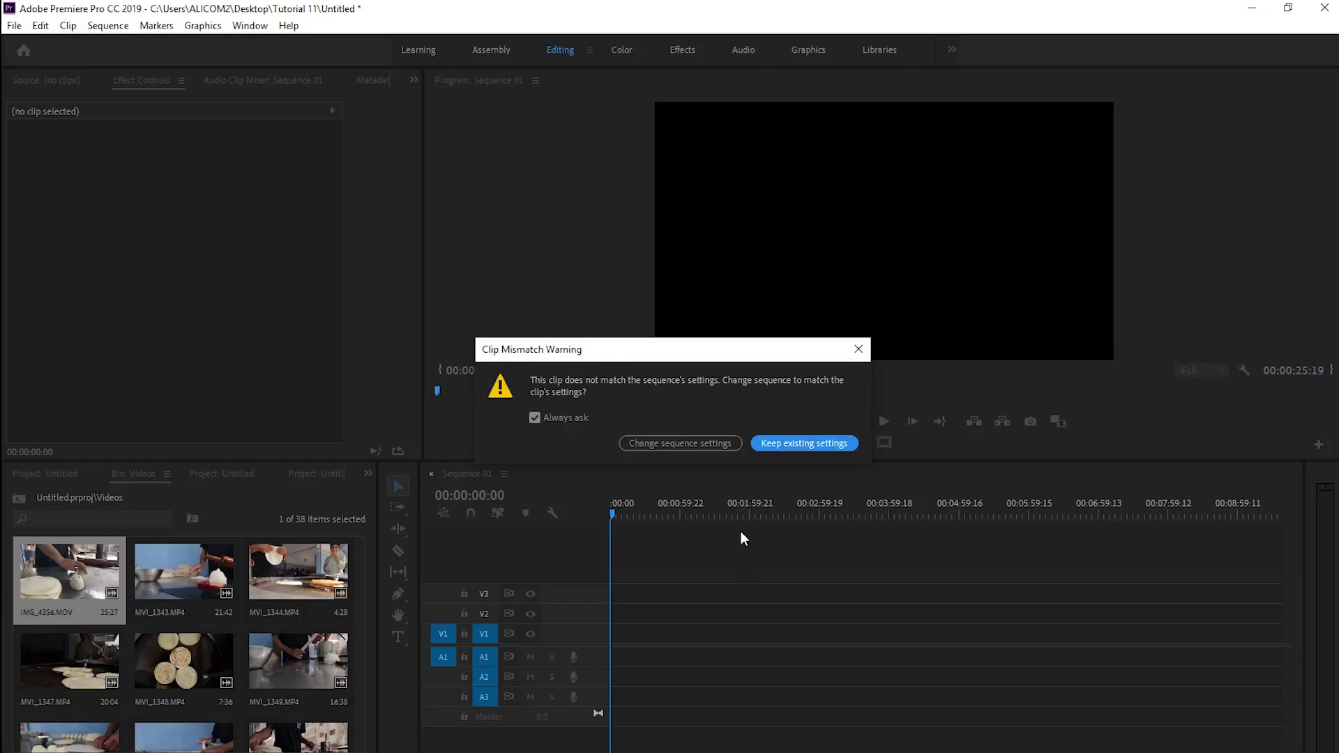
key(ctrl+s)
click(859, 348)
right_click(63, 551)
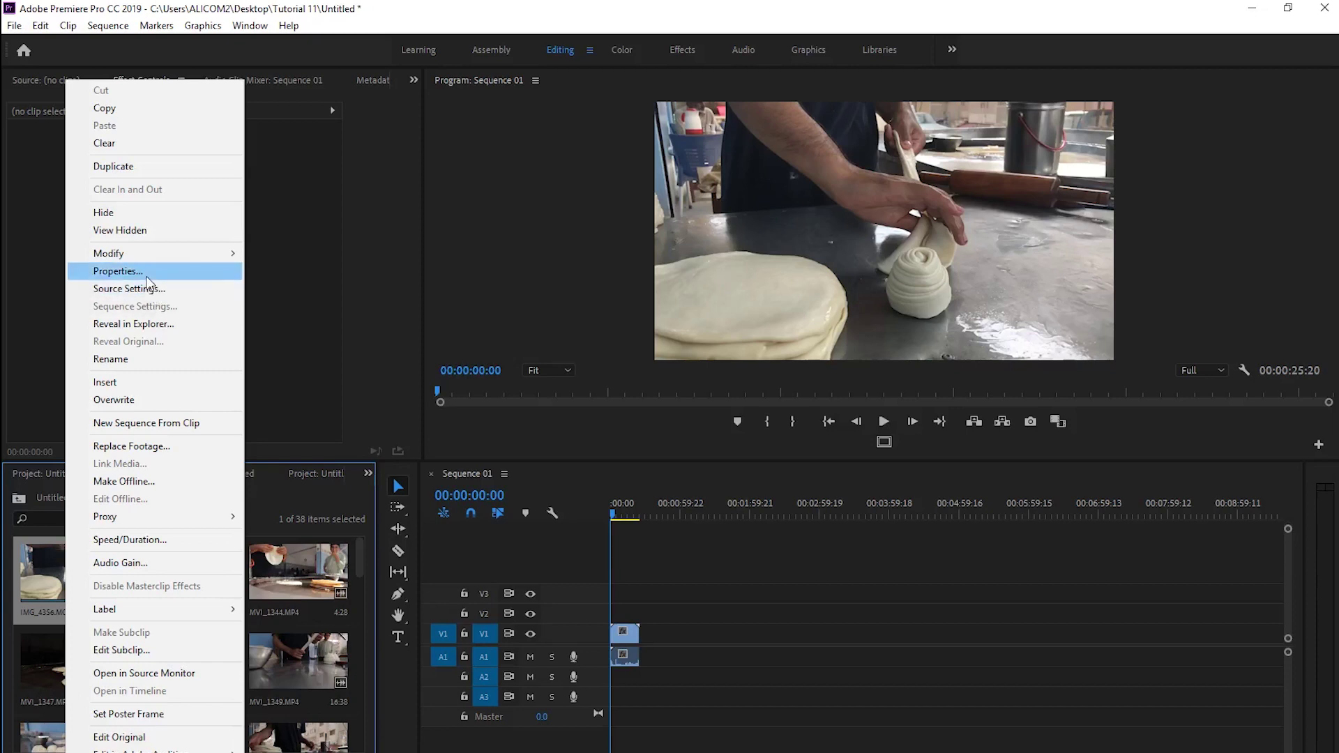
click(148, 272)
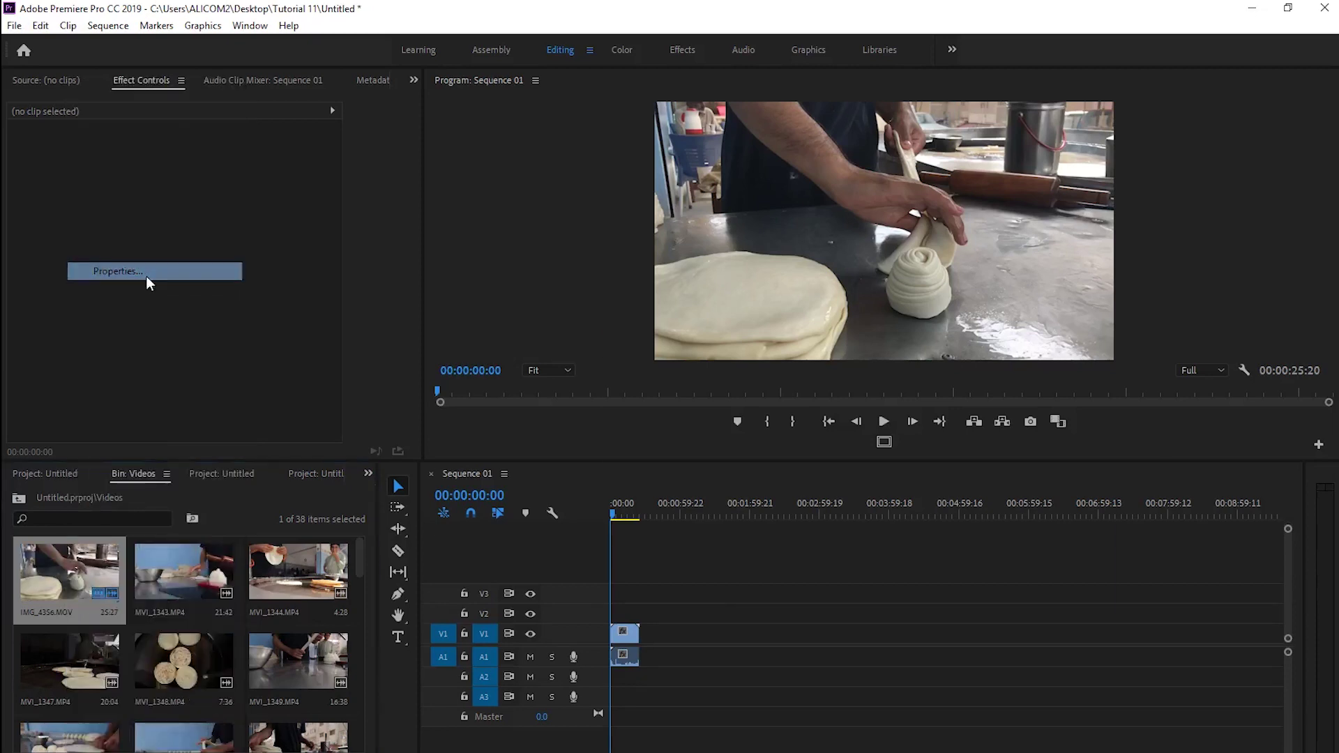
Verify IMG_4356.MOV's 30.00 fps frame rate, then delete the clip from the sequence.
drag(699, 412, 629, 413)
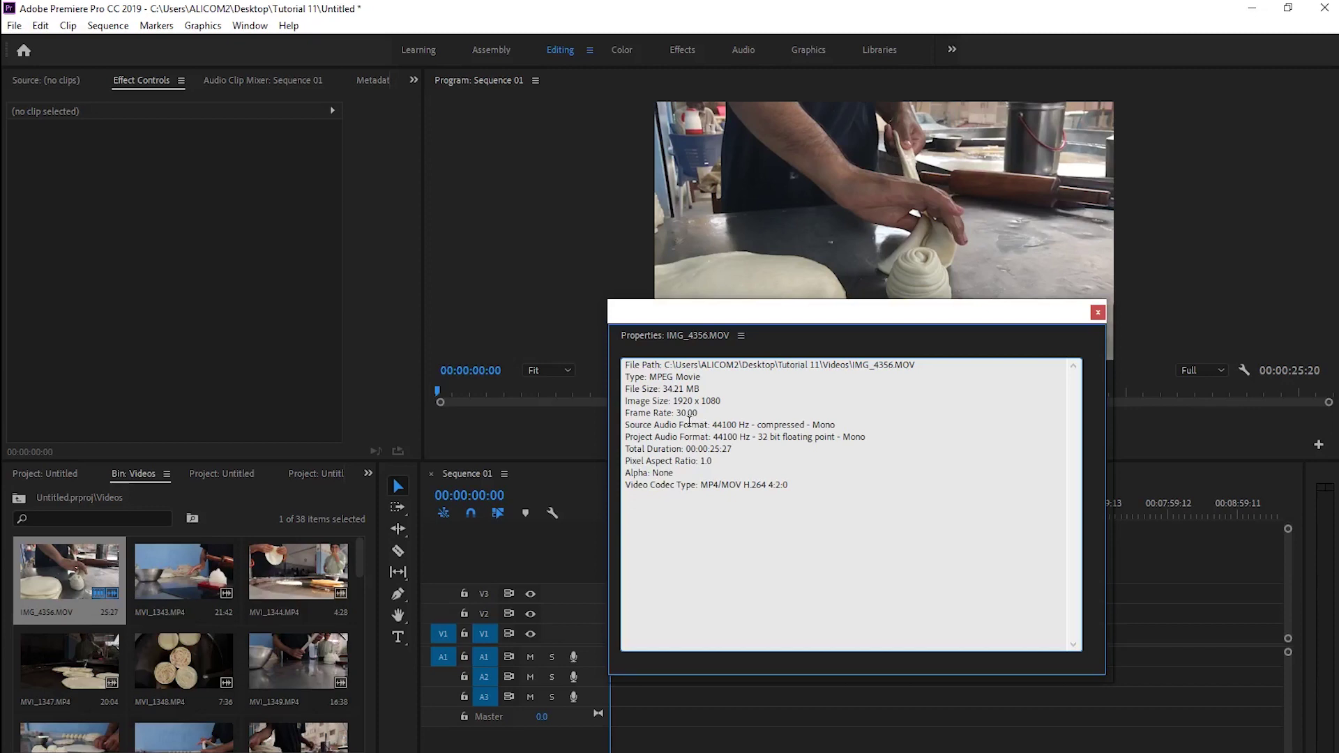
double_click(687, 413)
click(1097, 312)
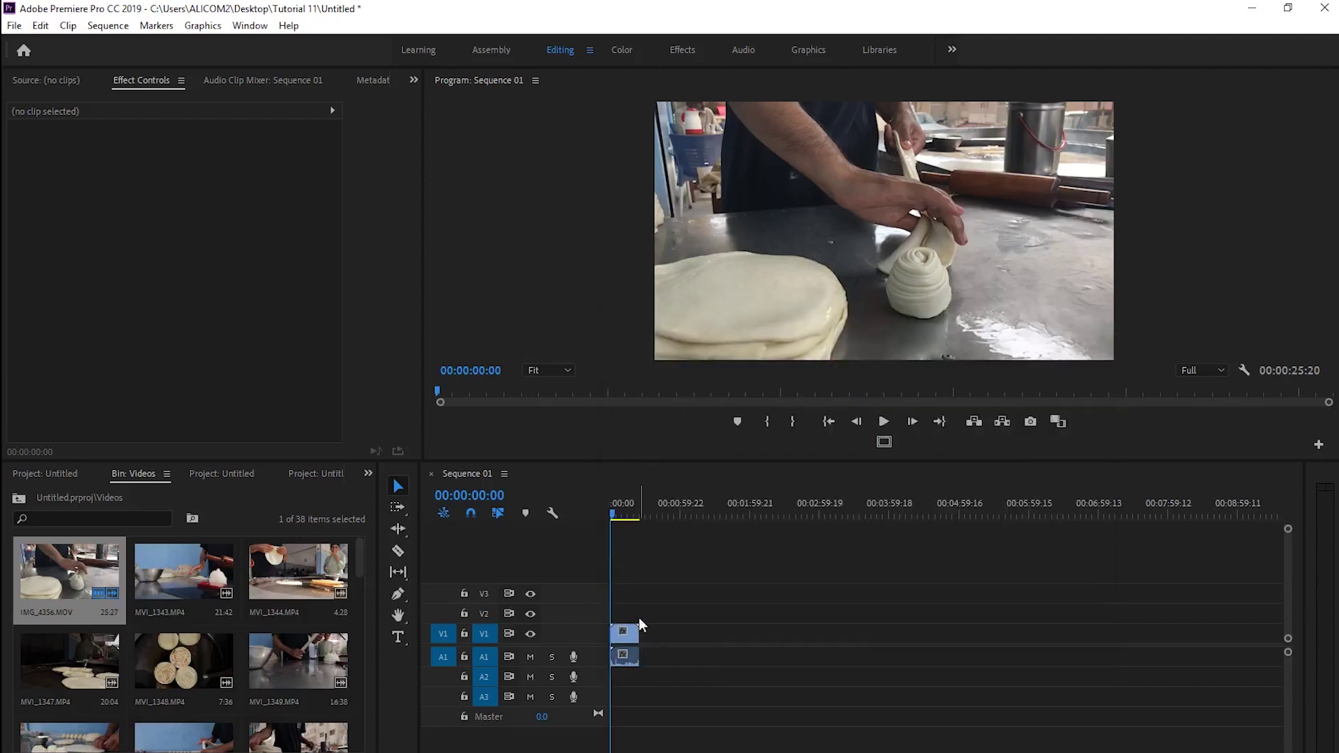
click(625, 639)
key(Delete)
mouse_move(88, 564)
mouse_down()
mouse_move(562, 562)
mouse_move(615, 634)
mouse_up()
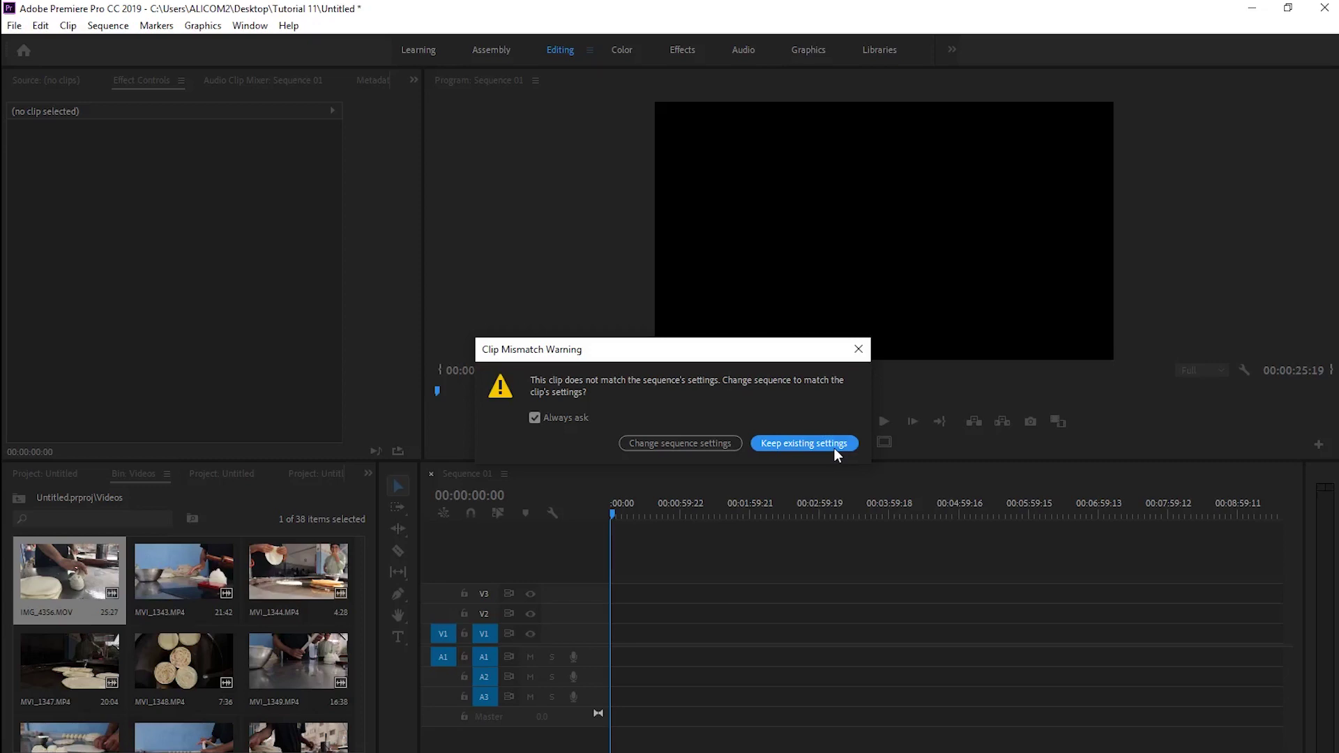
click(834, 449)
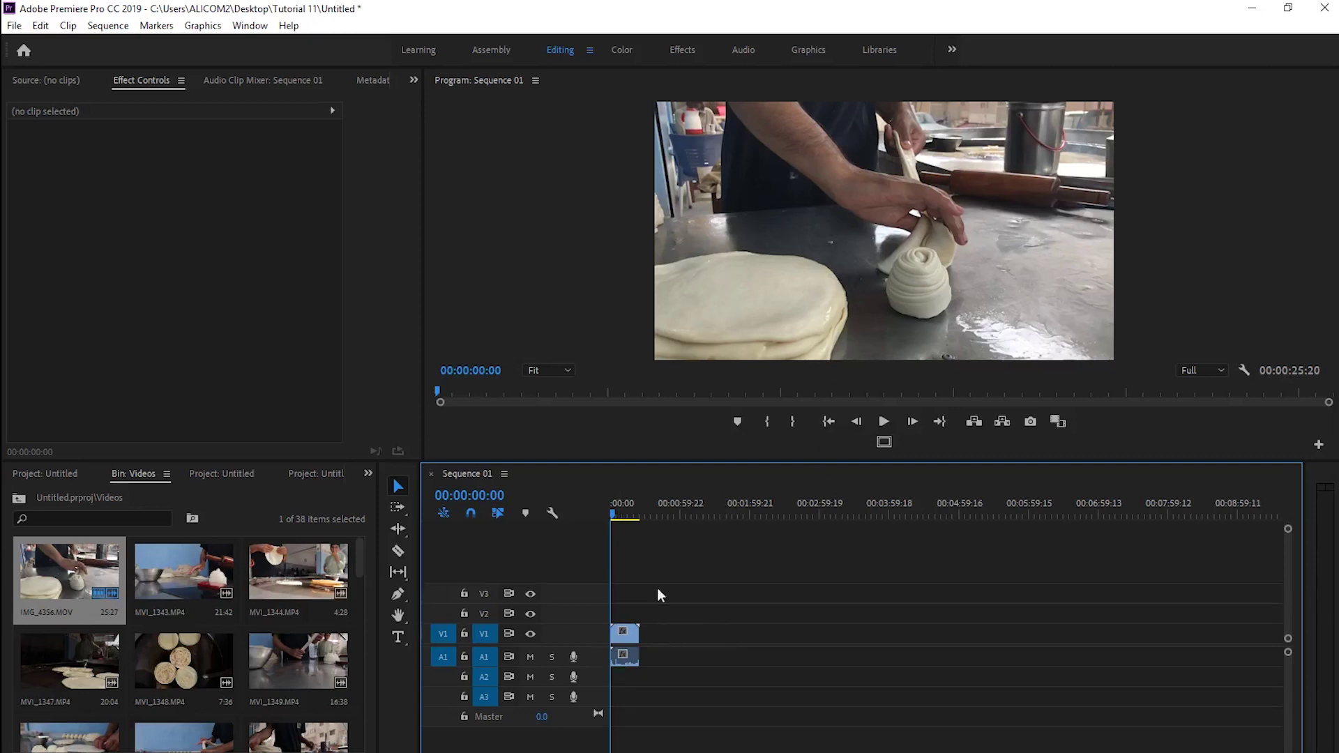
click(624, 637)
key(Delete)
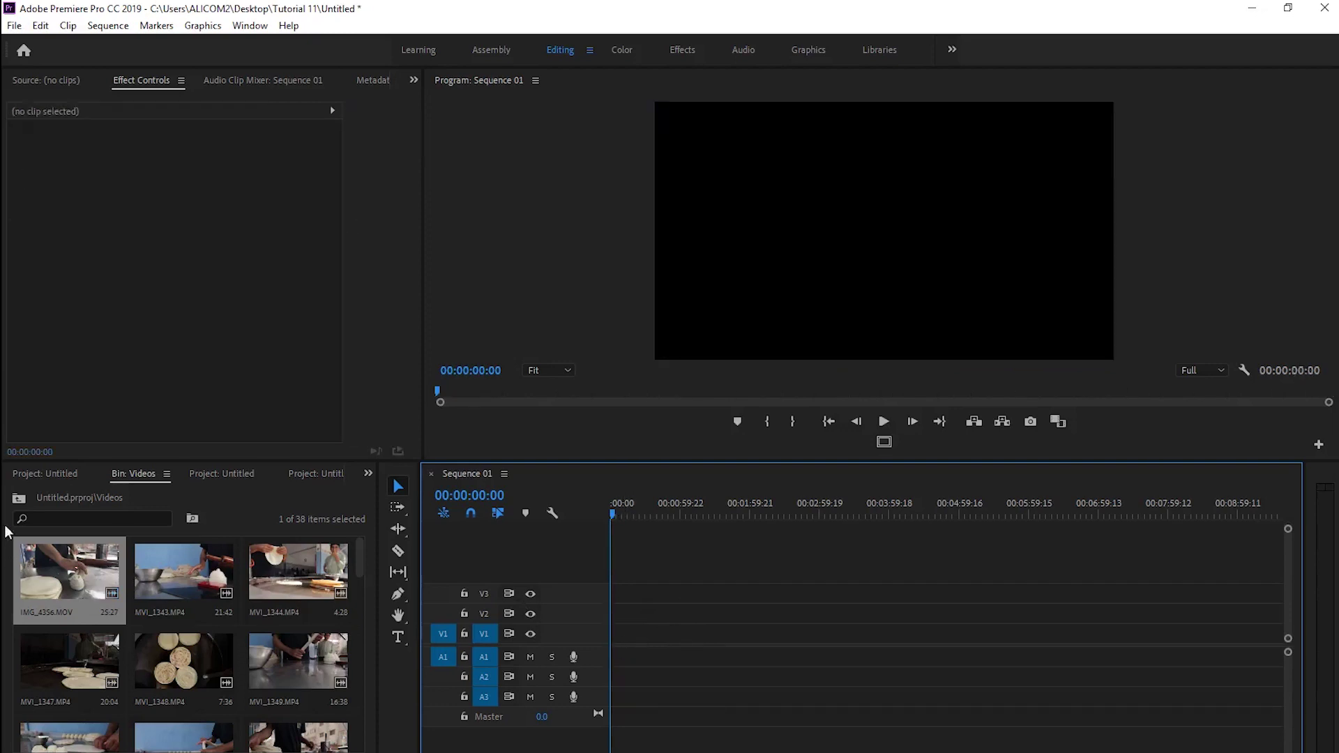
click(19, 497)
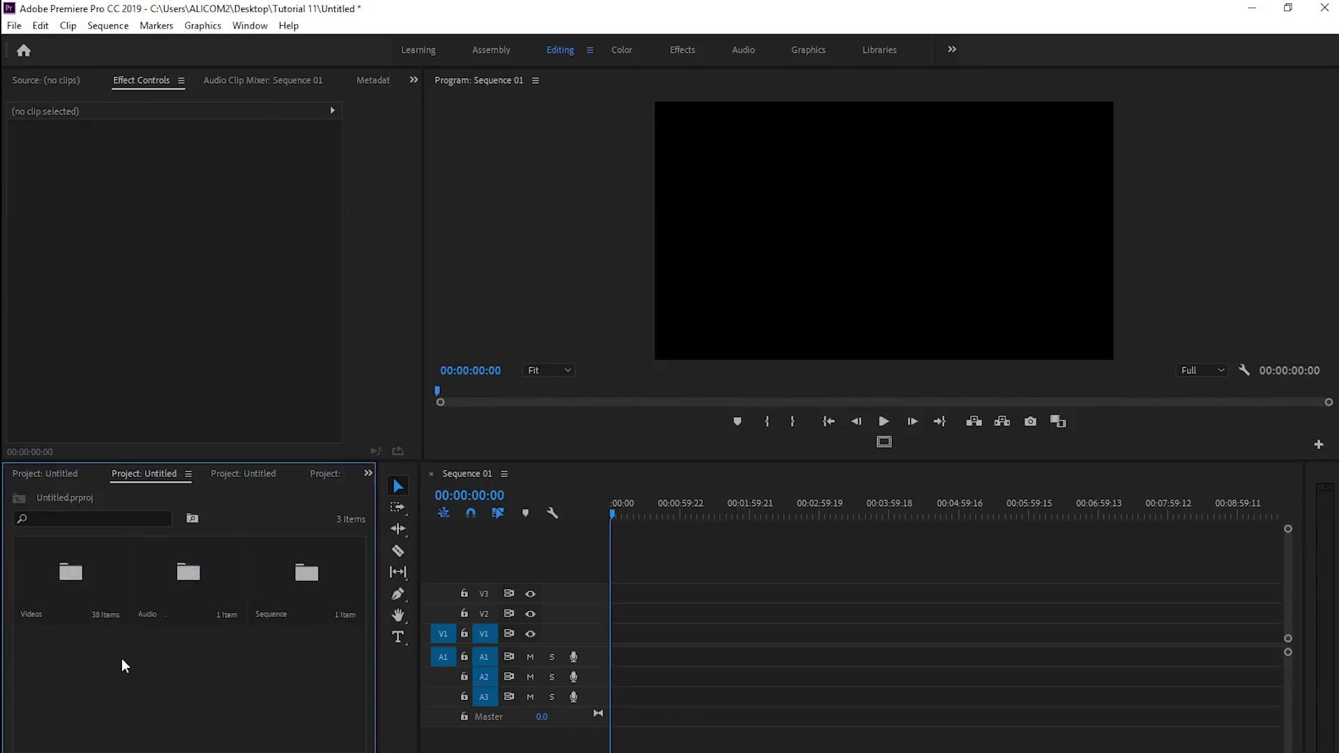
mouse_move(78, 579)
mouse_down()
mouse_move(717, 628)
mouse_move(663, 645)
mouse_up()
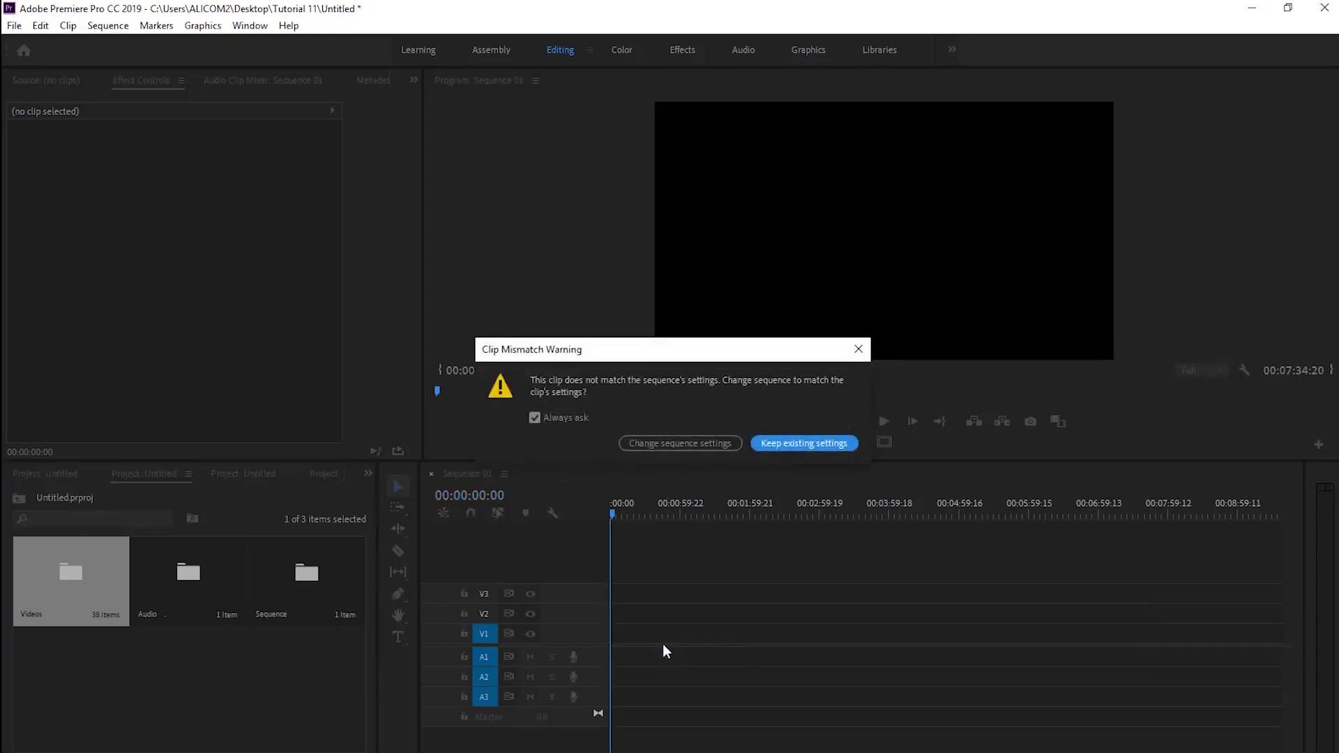
click(792, 443)
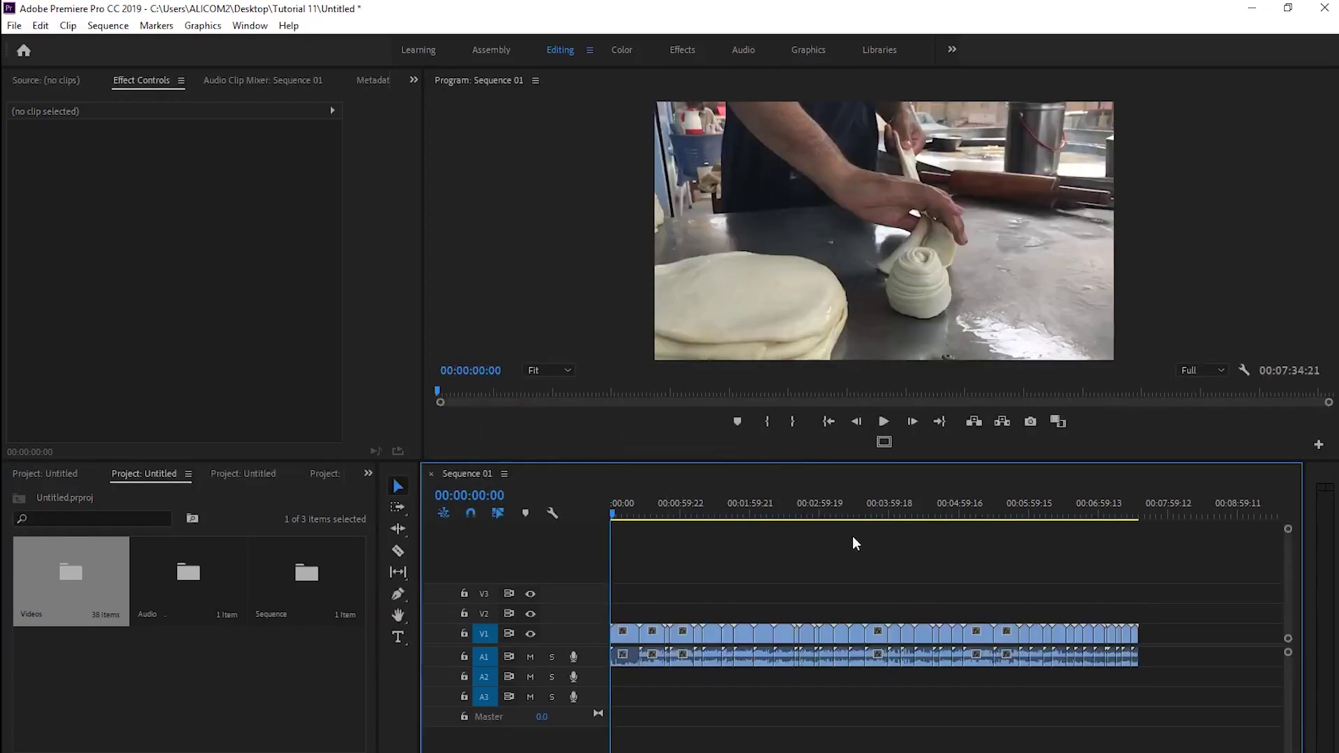
drag(1176, 703, 709, 615)
key(Delete)
double_click(53, 583)
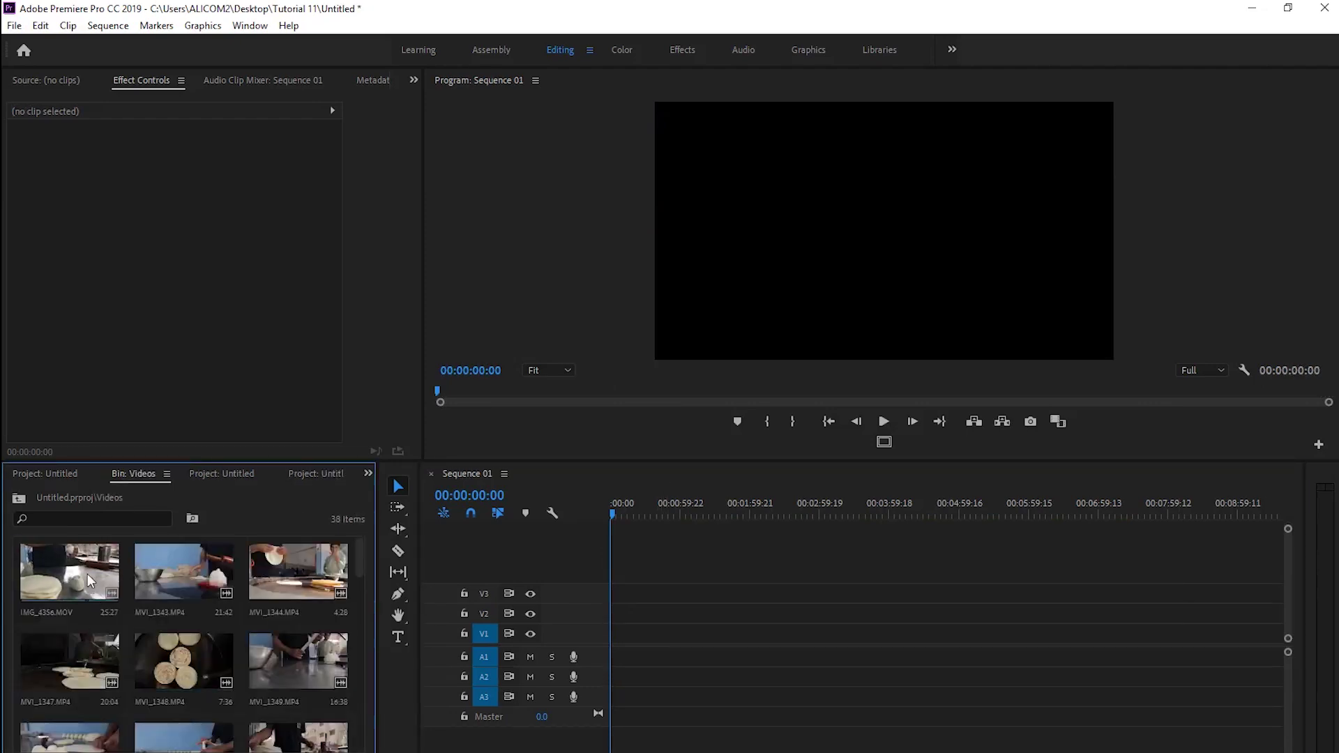
Preview IMG_4356.MOV near 7 seconds, drop its video on V1, then remove that test clip.
double_click(88, 576)
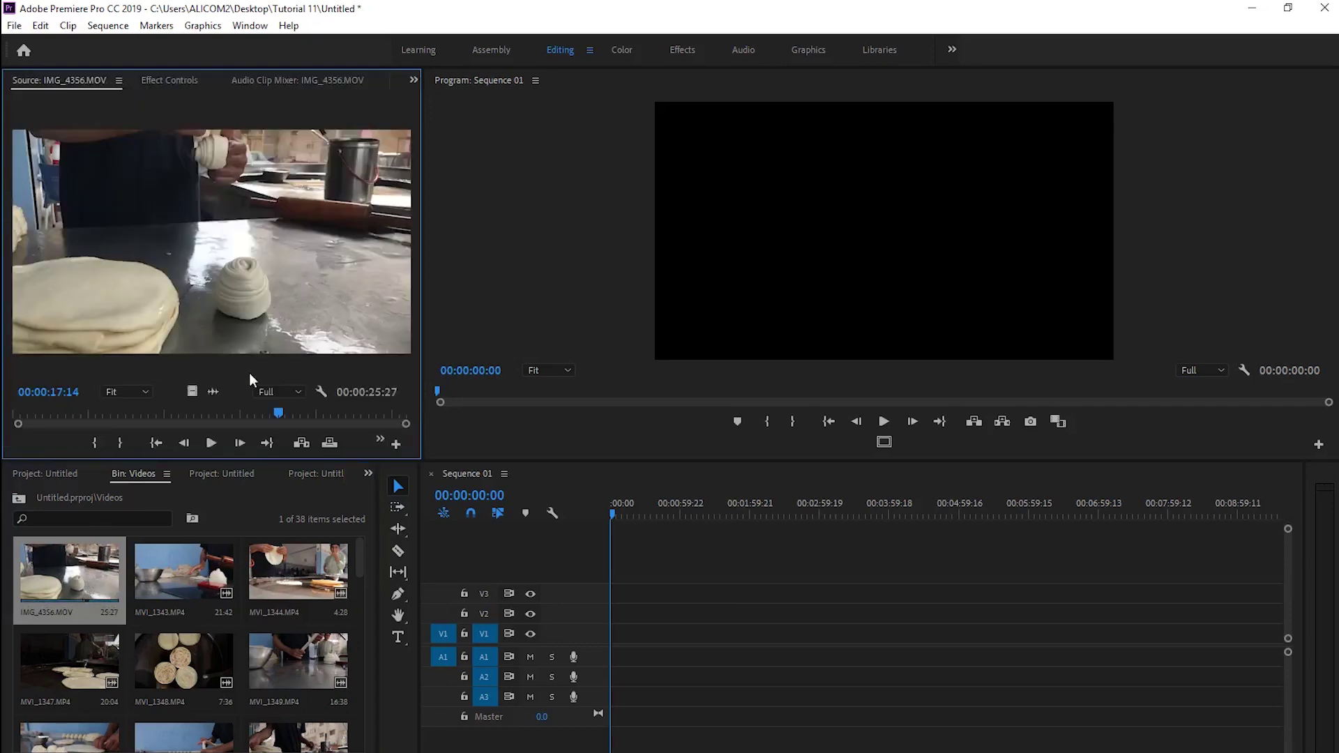
mouse_move(145, 419)
mouse_down()
mouse_move(215, 413)
mouse_move(120, 416)
mouse_up()
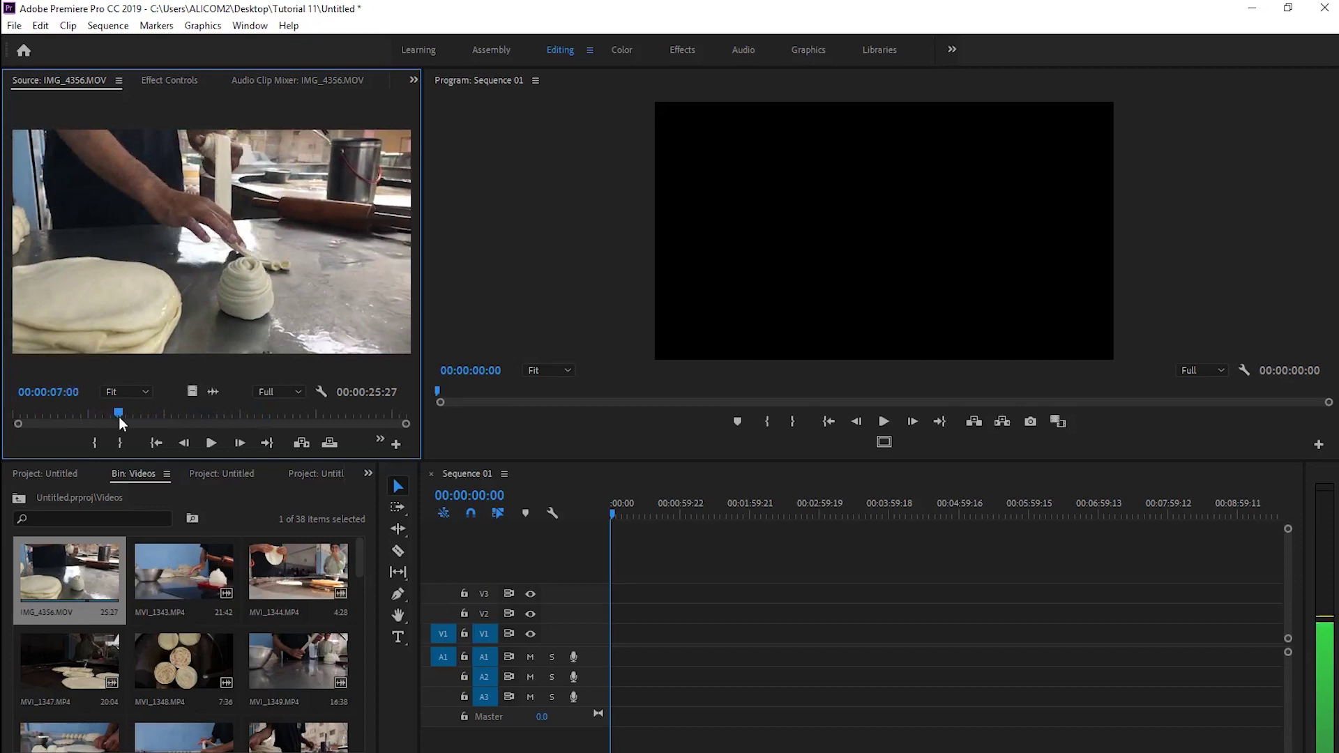
drag(191, 391, 604, 638)
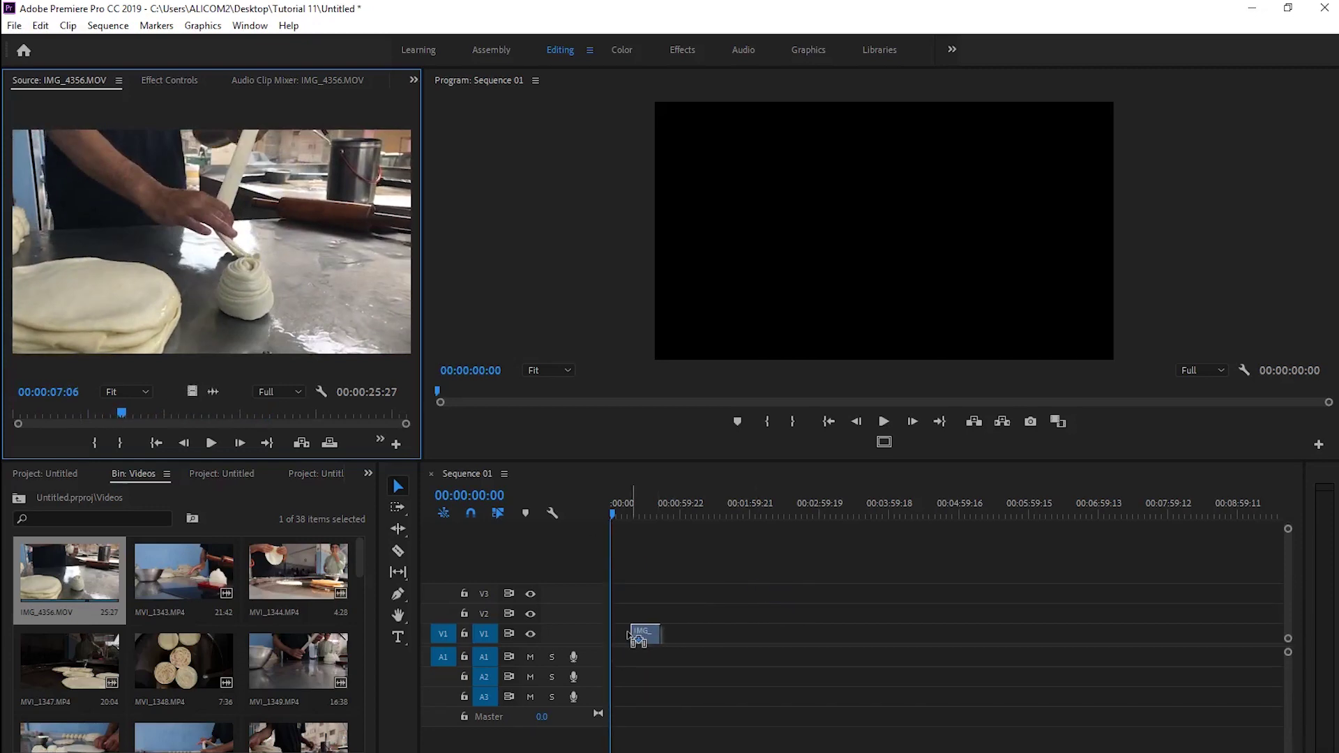
drag(604, 638, 189, 391)
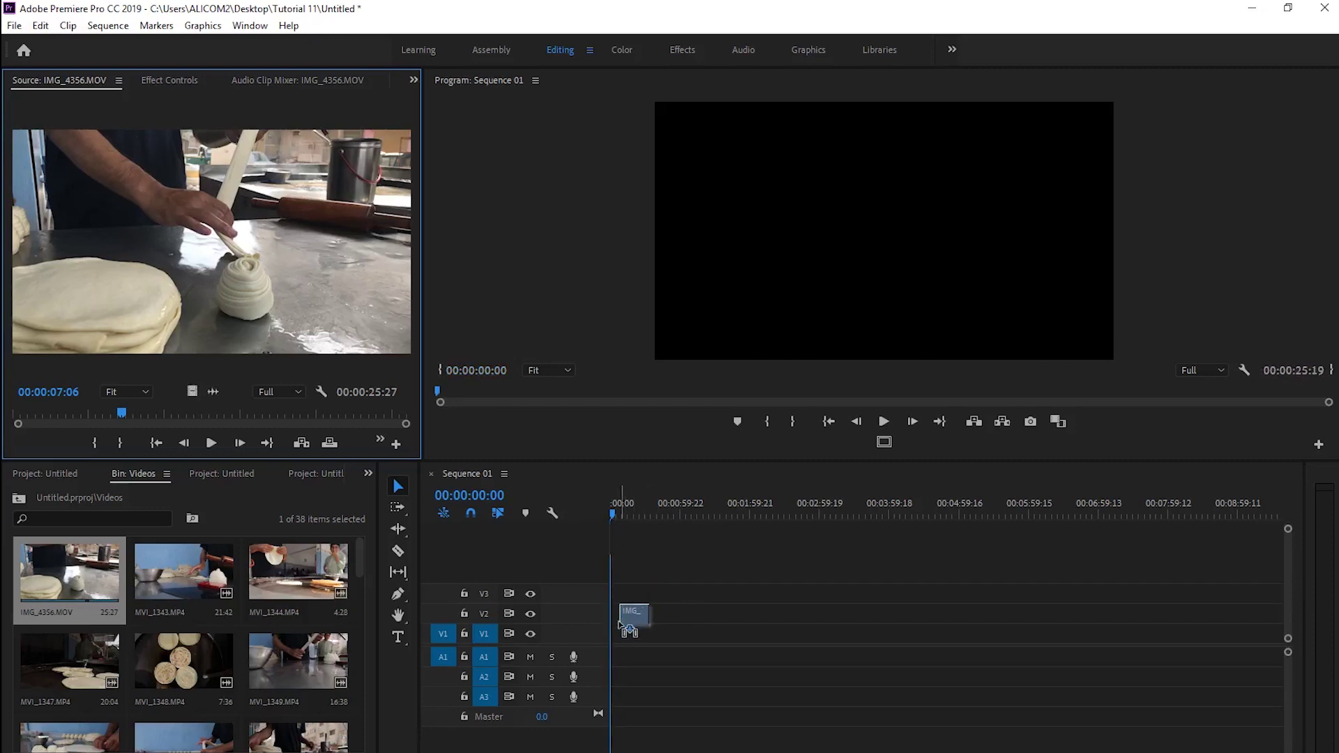
drag(189, 392, 611, 634)
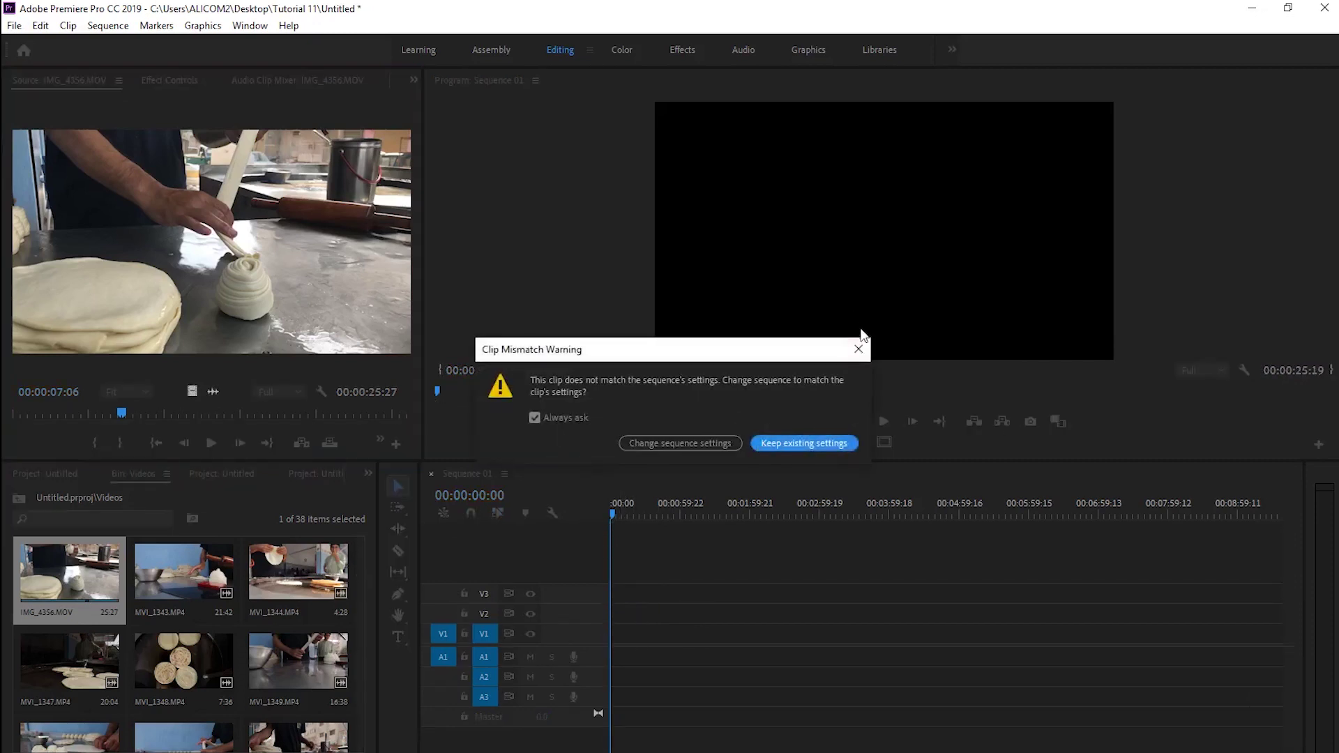
click(858, 349)
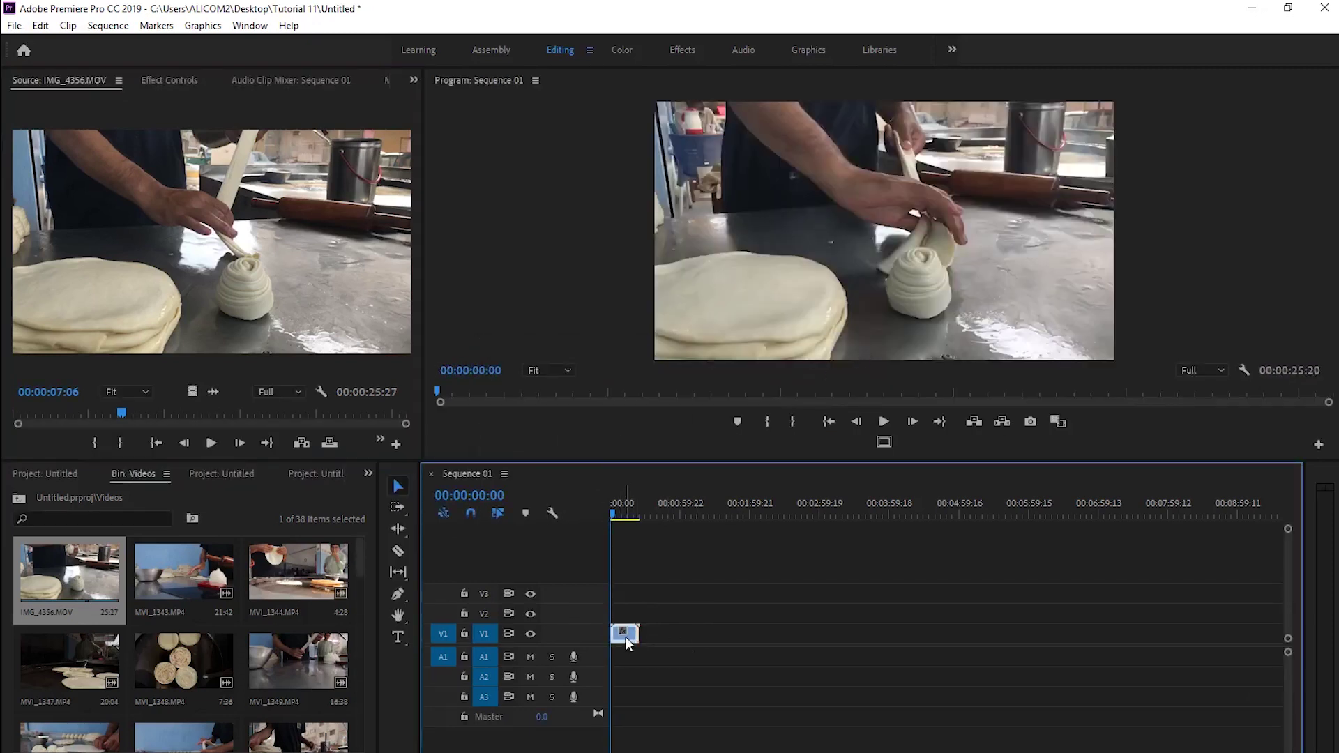
mouse_move(673, 657)
mouse_down()
mouse_move(208, 433)
mouse_move(624, 673)
mouse_move(604, 663)
mouse_up()
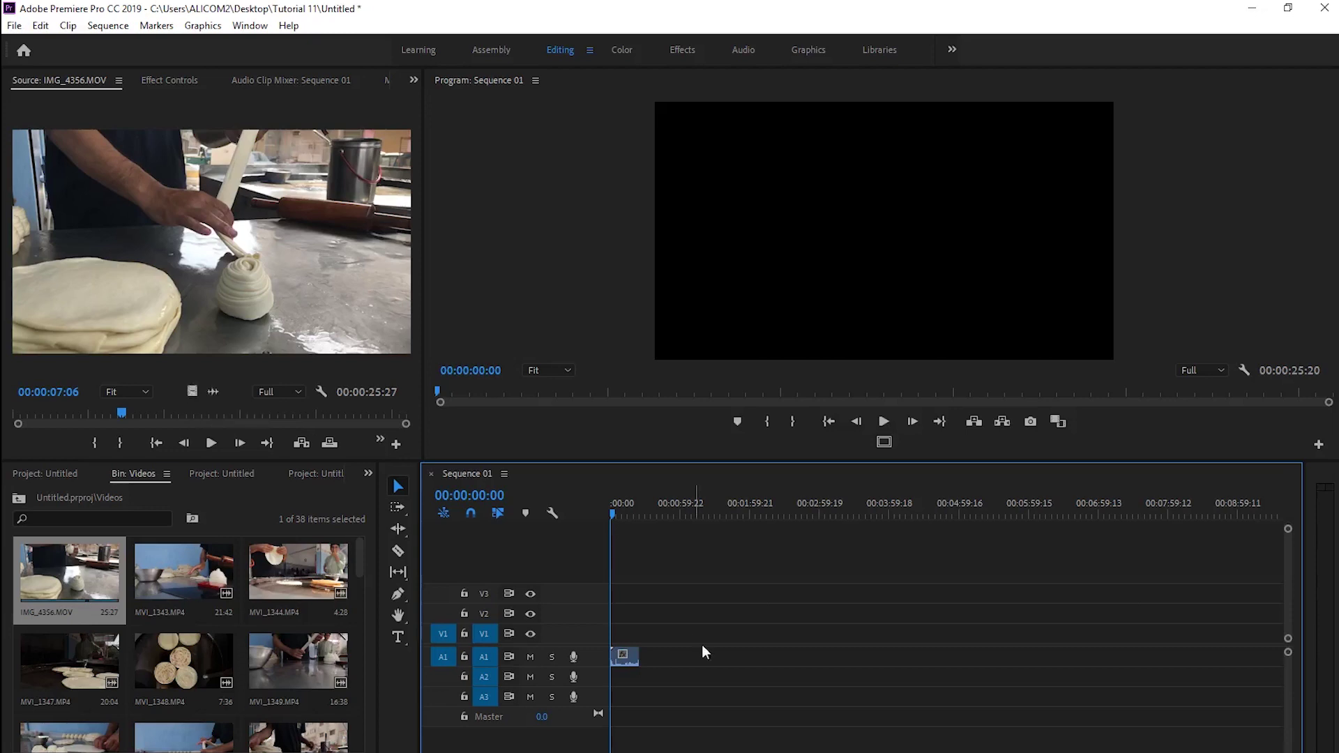
key(ctrl+z)
Place the 00:00:14:25 marked portion of IMG_4356.MOV at sequence start, keeping existing settings.
click(328, 445)
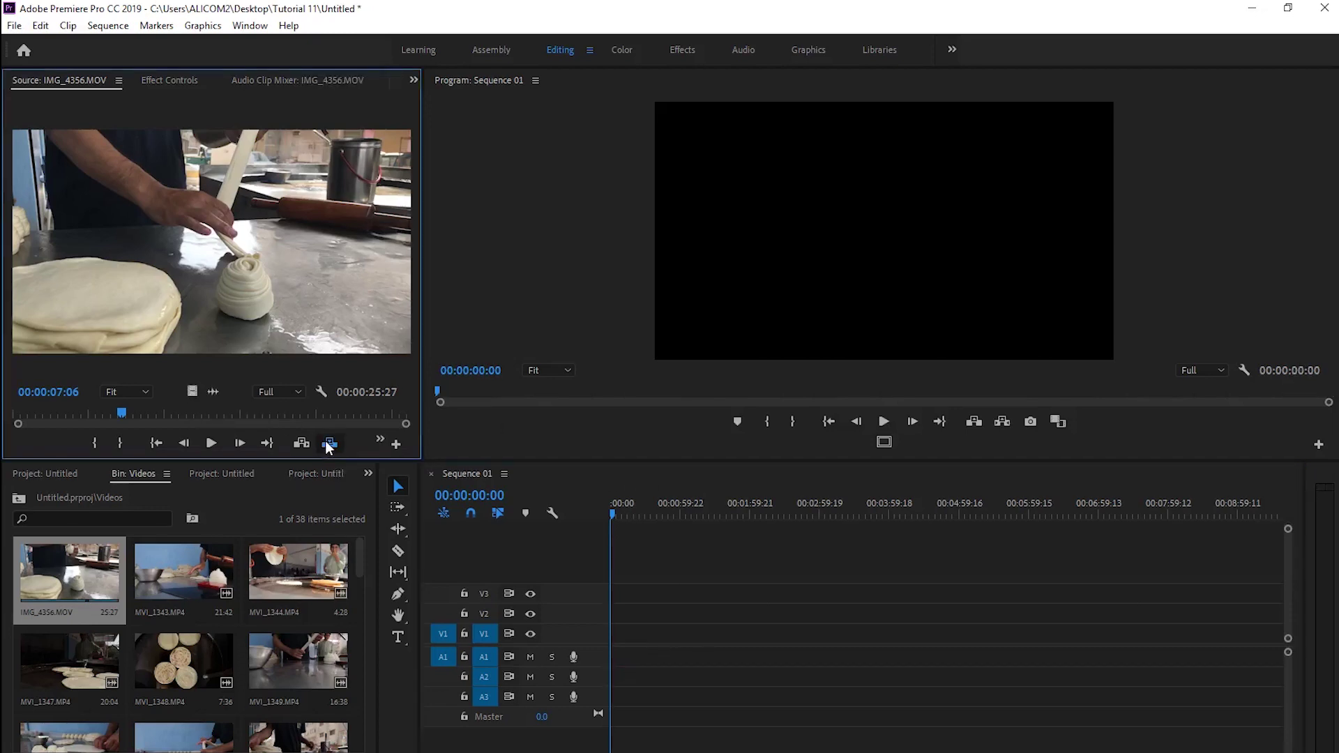
click(381, 439)
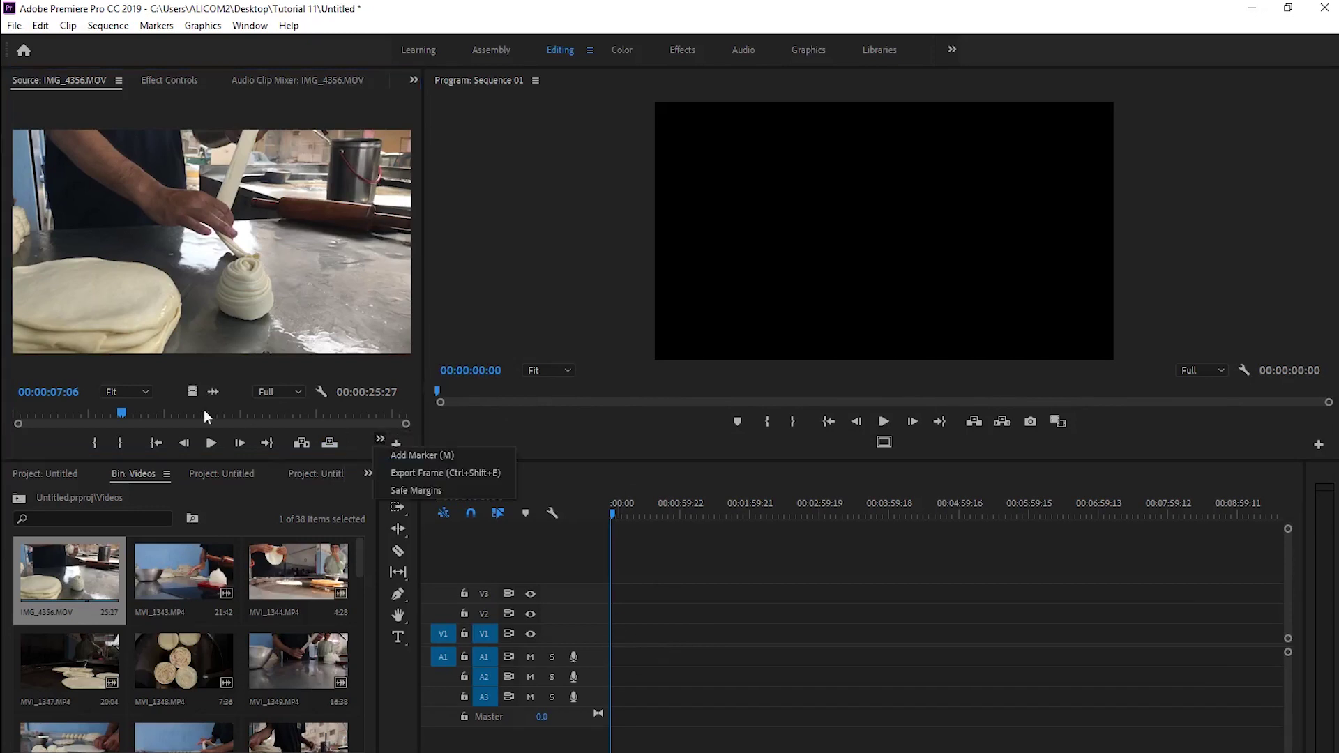
click(61, 442)
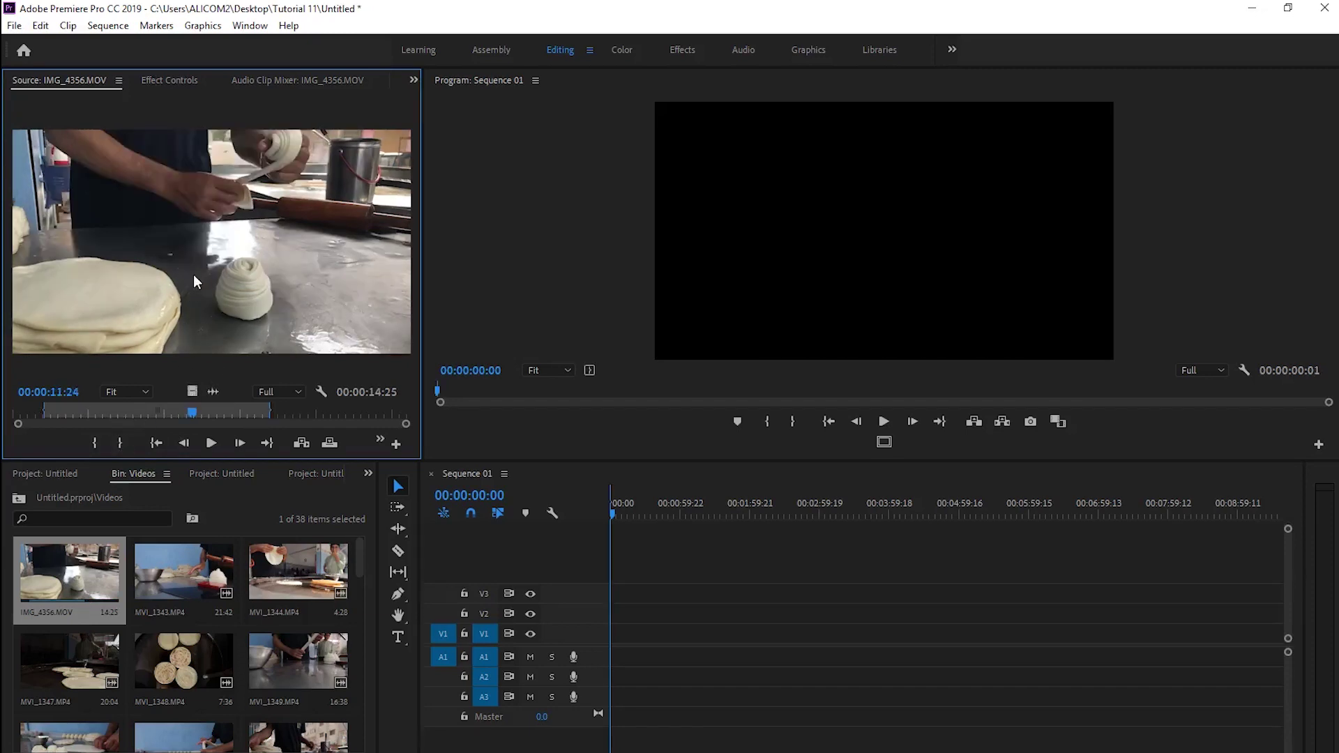
mouse_move(174, 211)
mouse_down()
mouse_move(658, 638)
mouse_move(613, 638)
mouse_up()
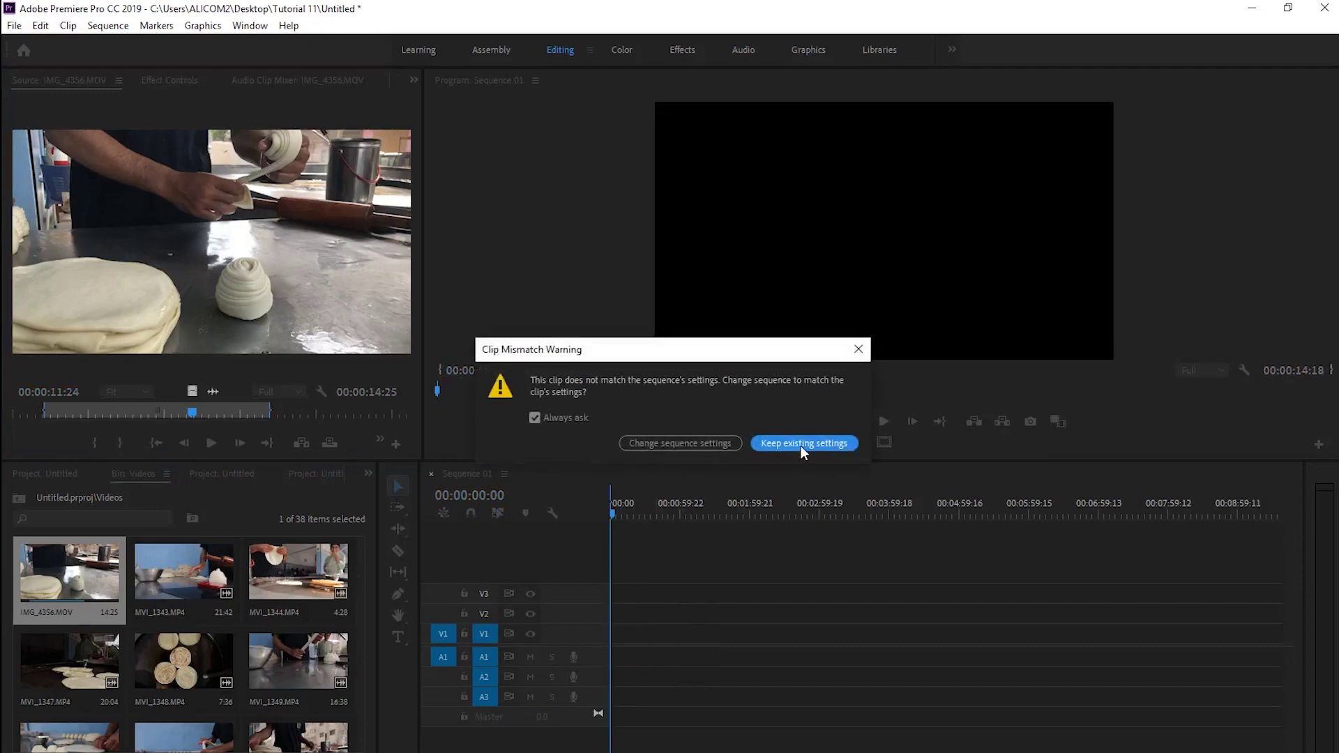
click(801, 446)
key(equal)
key(equal)
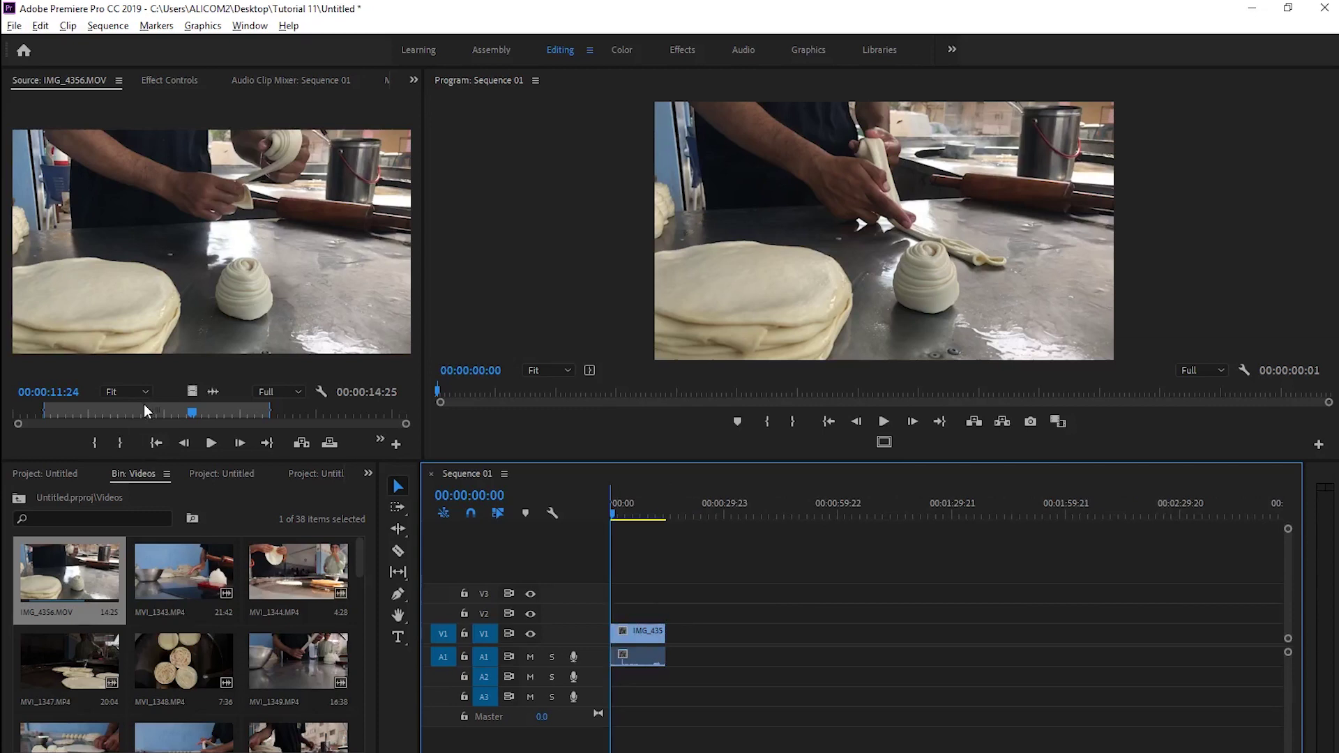
Mute the A1 audio track and briefly play the trimmed clip.
click(530, 657)
key(space)
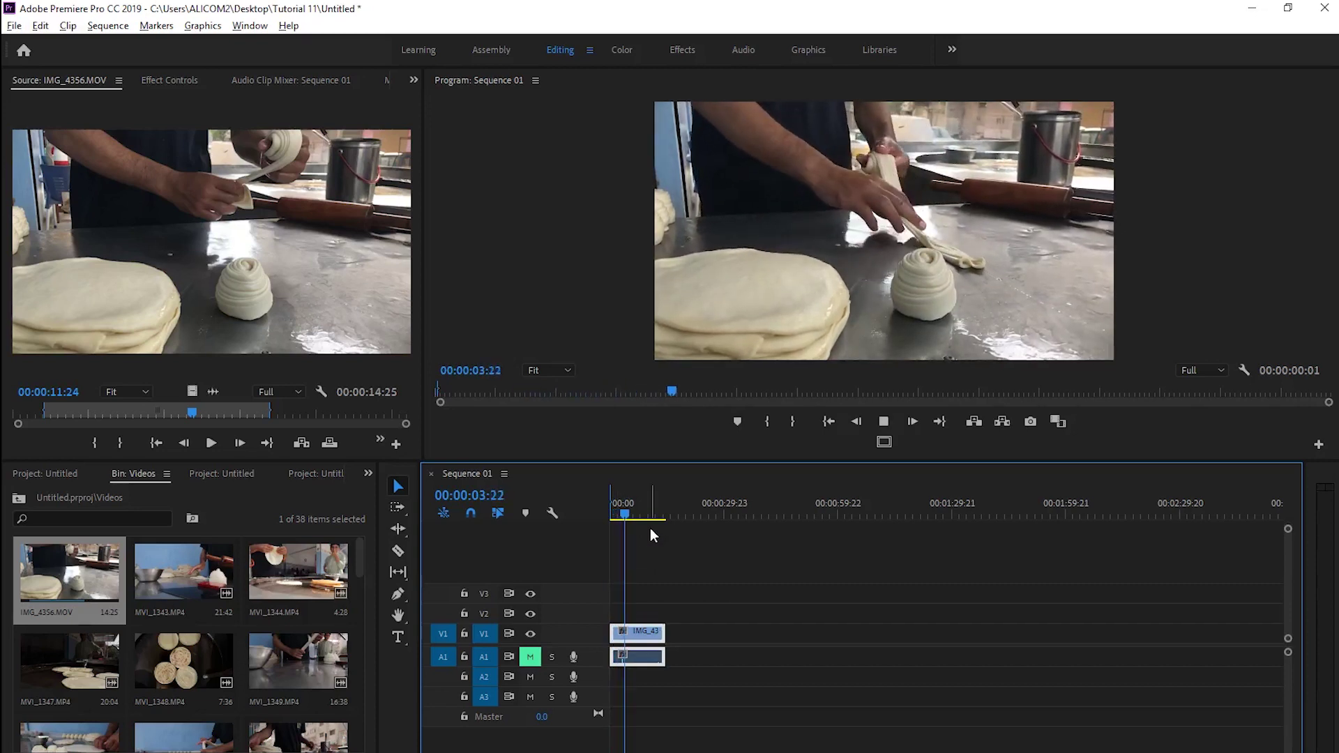
key(space)
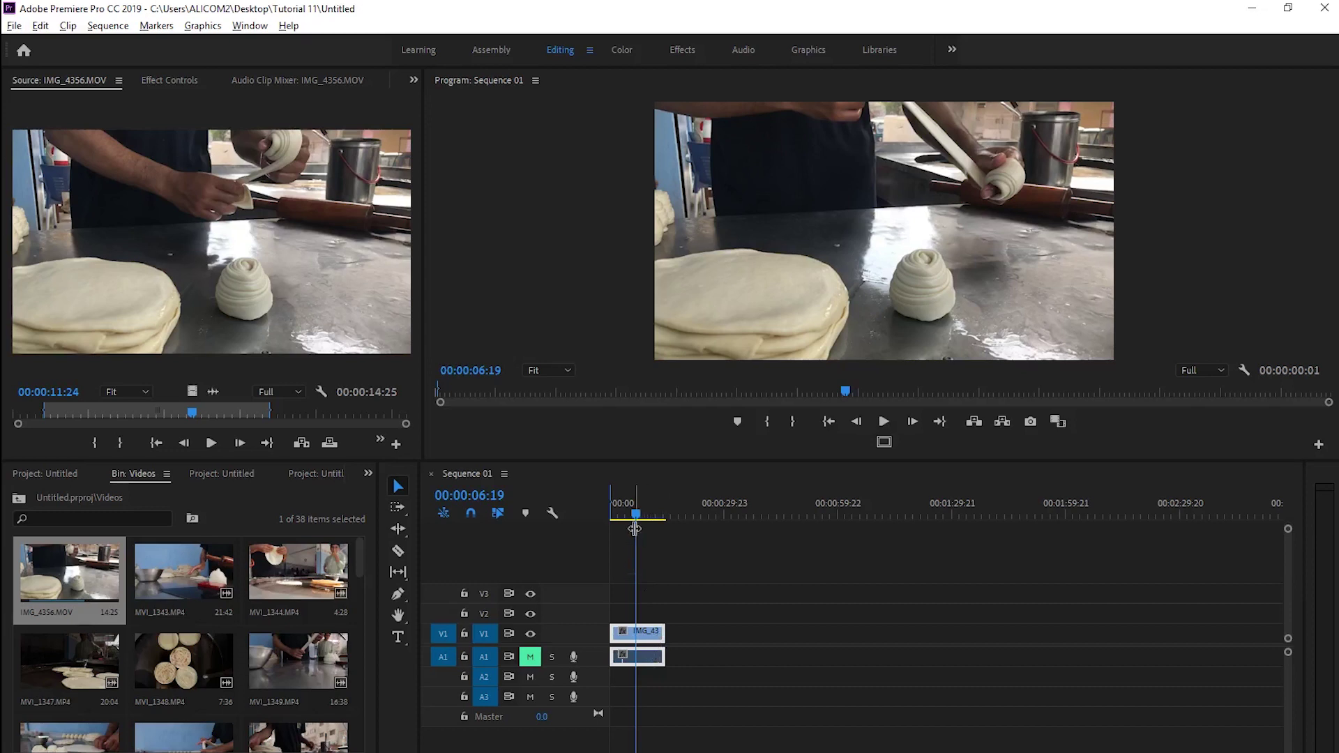
Delete the trimmed clip so Sequence 01 is empty.
drag(635, 515, 617, 516)
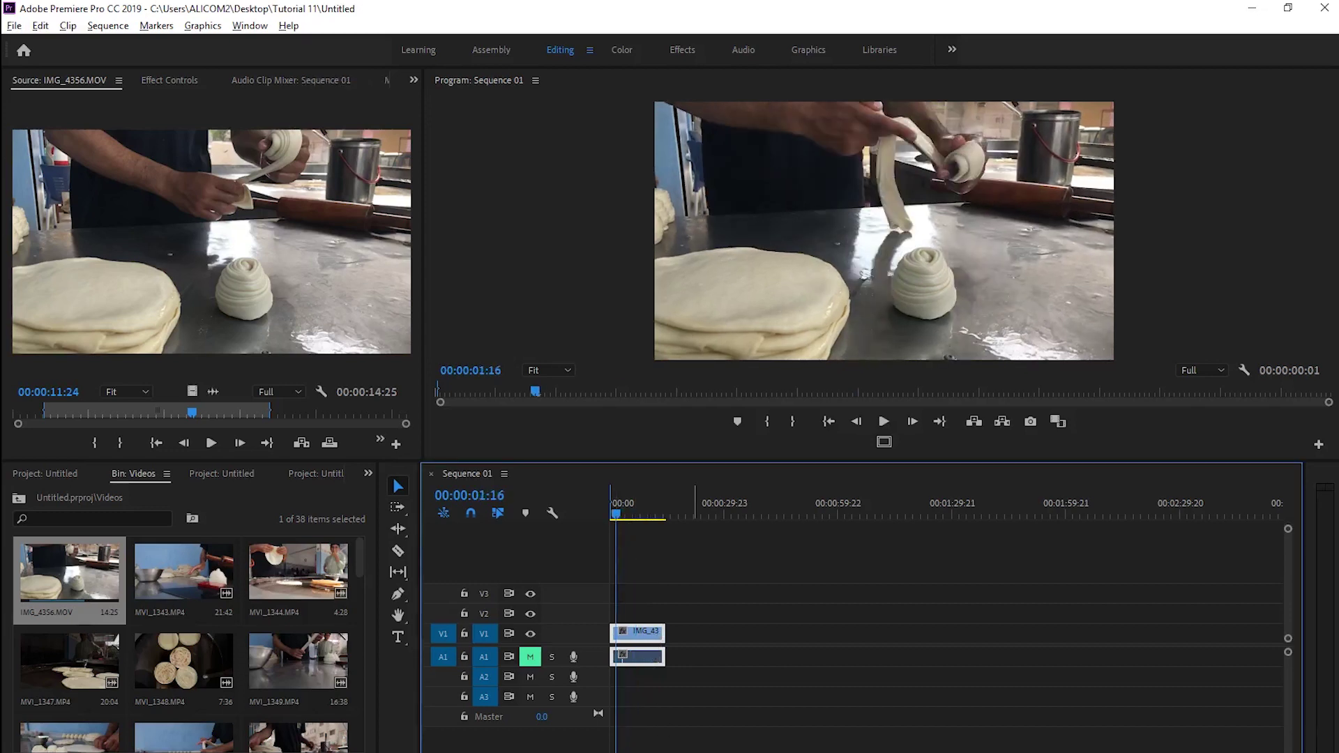
click(633, 642)
key(Delete)
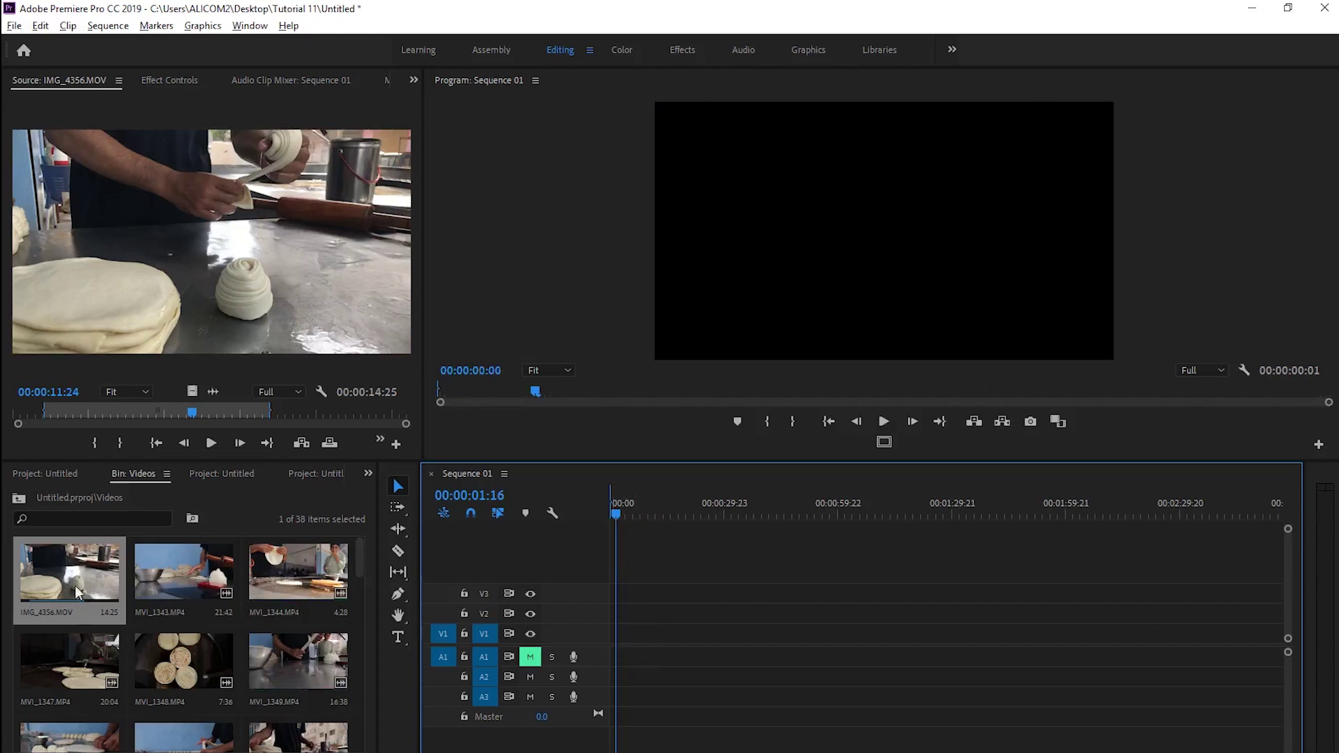
click(19, 498)
Add the whole Videos bin to V1/A1, keeping existing sequence settings, and enlarge both tracks.
mouse_move(94, 558)
mouse_down()
mouse_move(574, 659)
mouse_move(617, 651)
mouse_up()
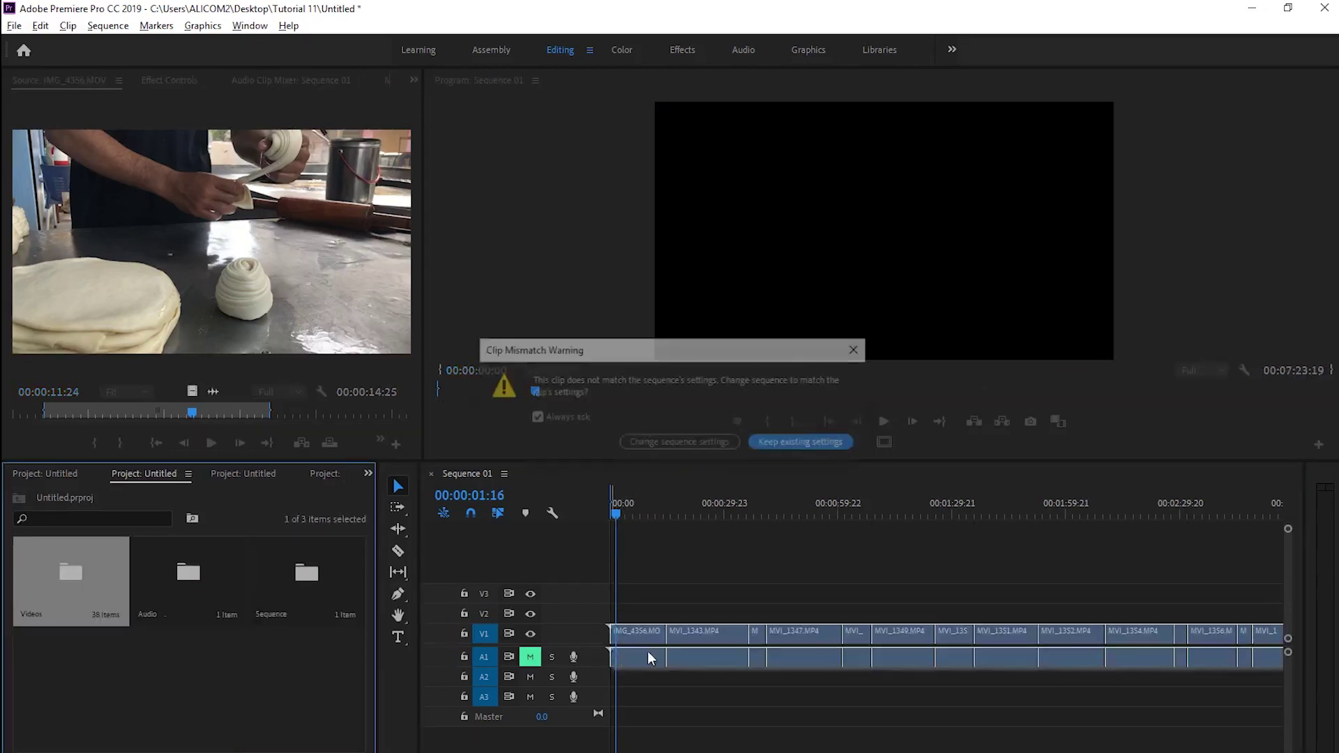
click(802, 443)
key(minus)
key(minus)
double_click(588, 636)
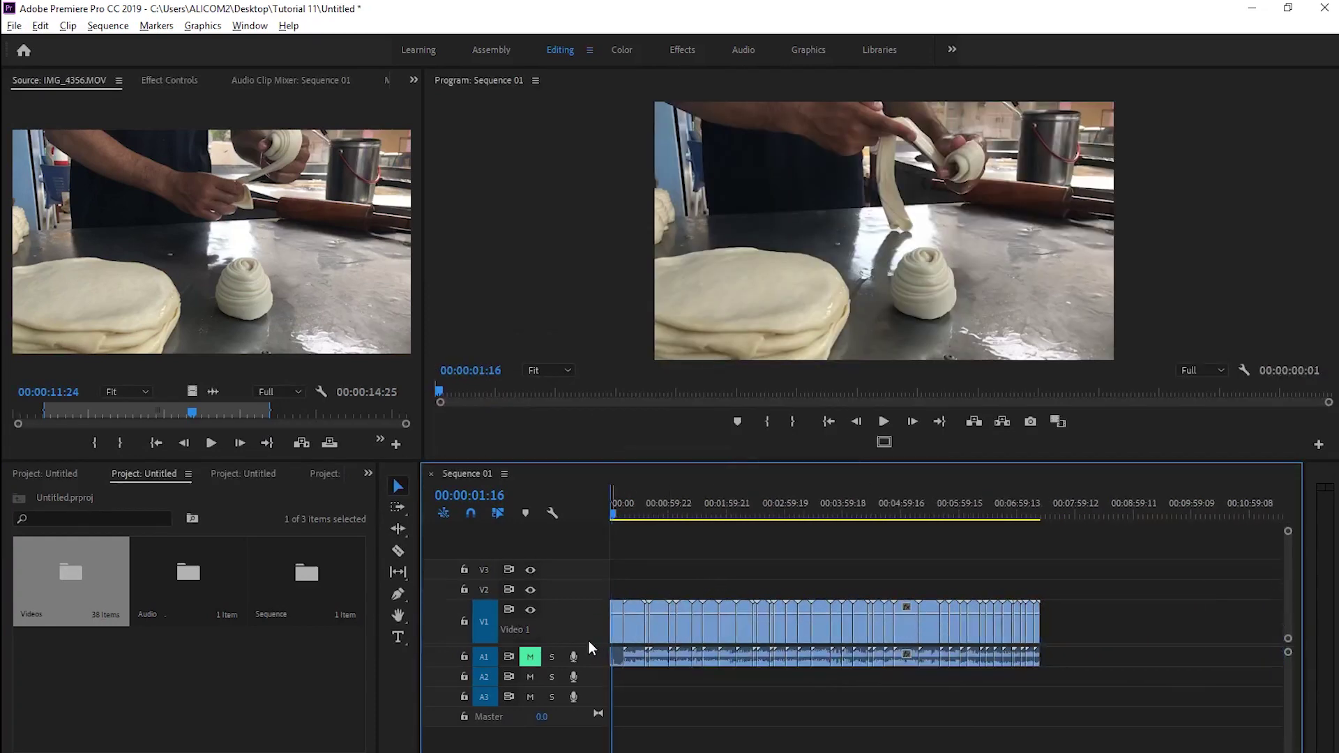
double_click(585, 658)
Play the sequence from the start, beginning with IMG_4356, then zoom out to show it all.
key(equal)
key(equal)
key(equal)
click(643, 637)
click(614, 508)
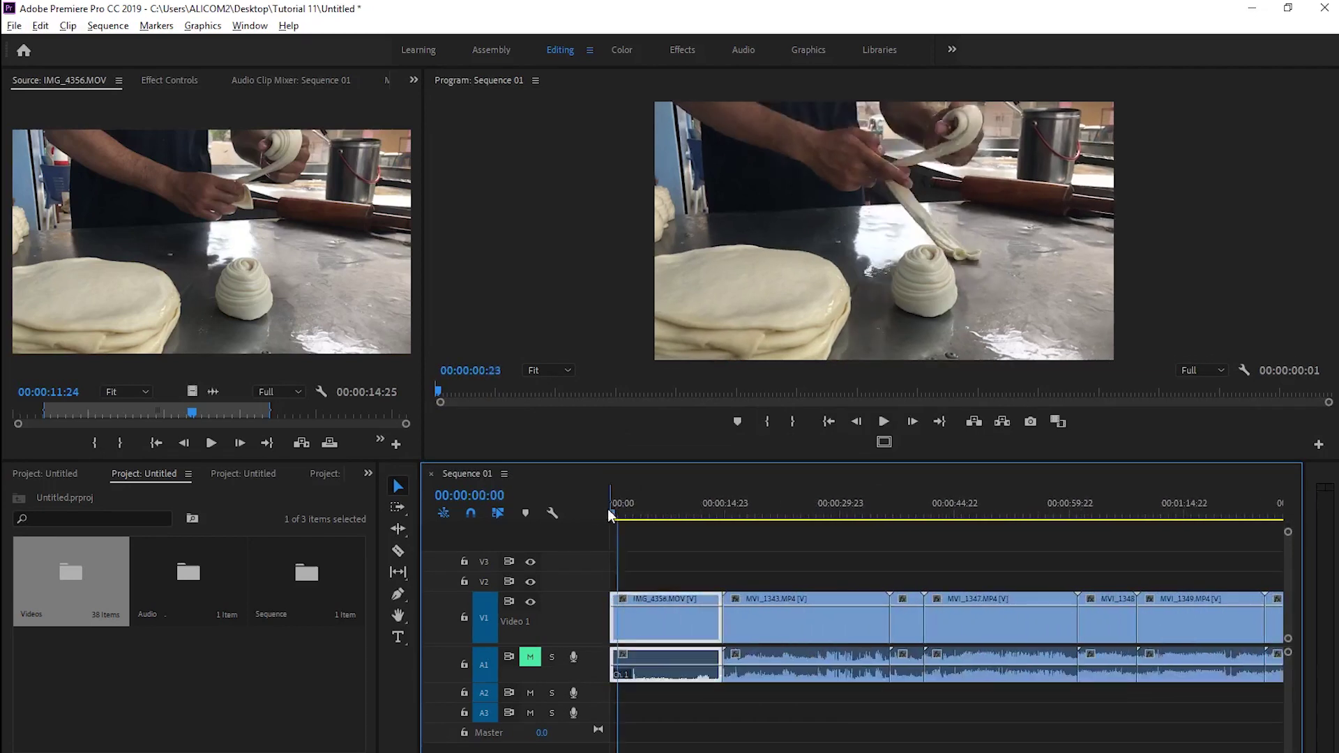
key(space)
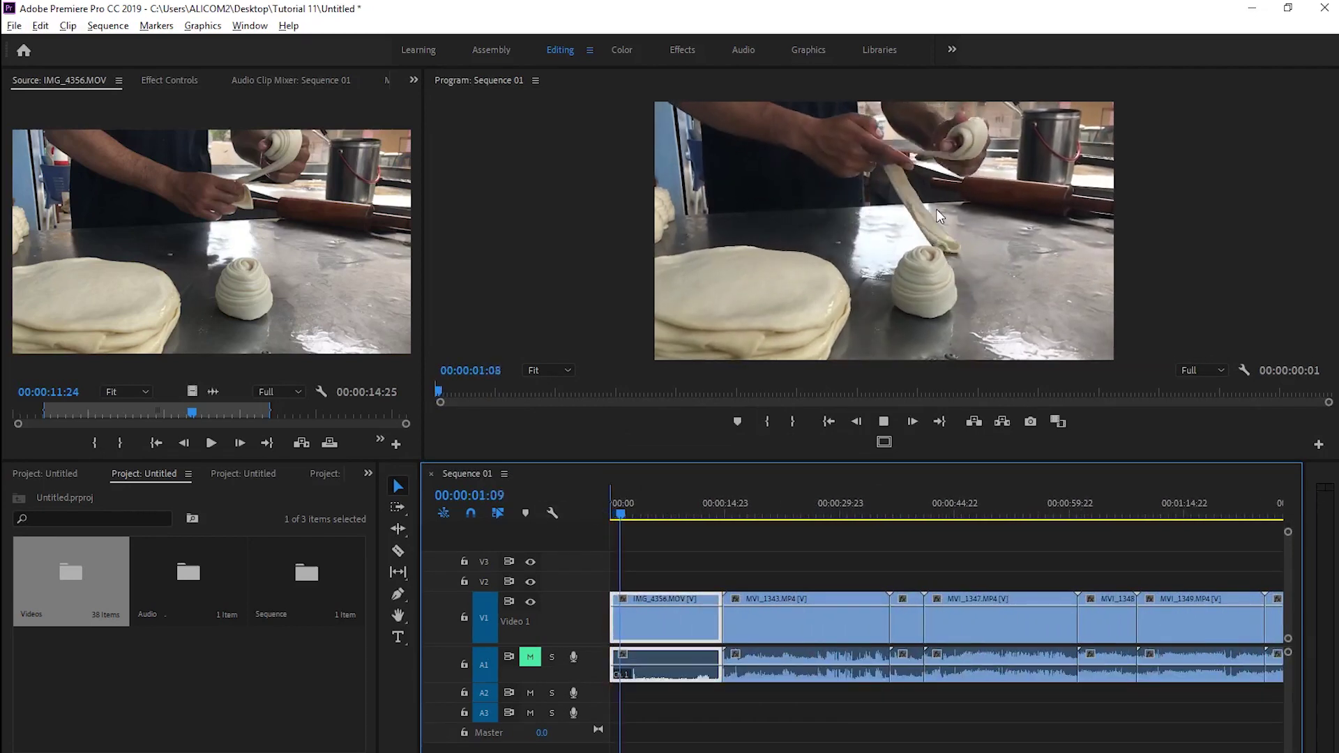
key(space)
key(Home)
key(backslash)
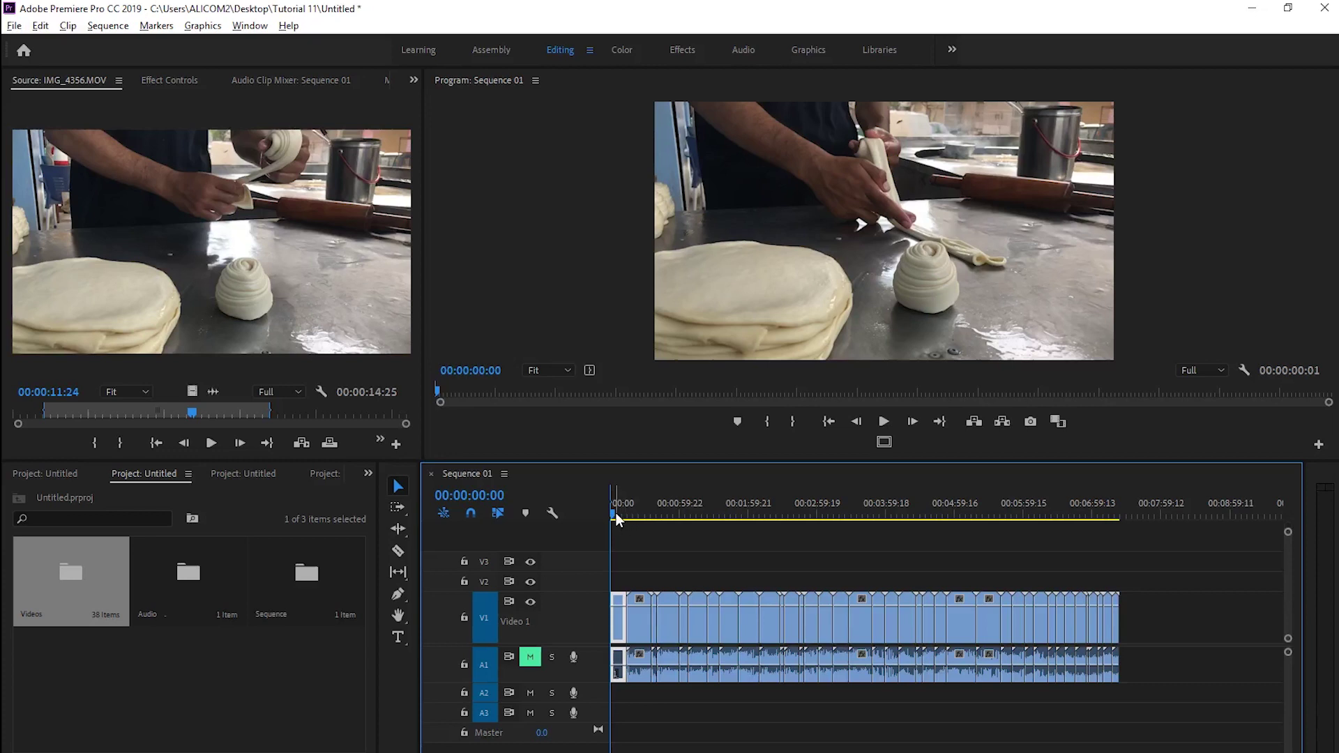
mouse_move(623, 513)
mouse_down()
mouse_move(1097, 521)
mouse_move(1005, 539)
mouse_move(989, 518)
mouse_move(869, 512)
mouse_move(962, 512)
mouse_up()
key(equal)
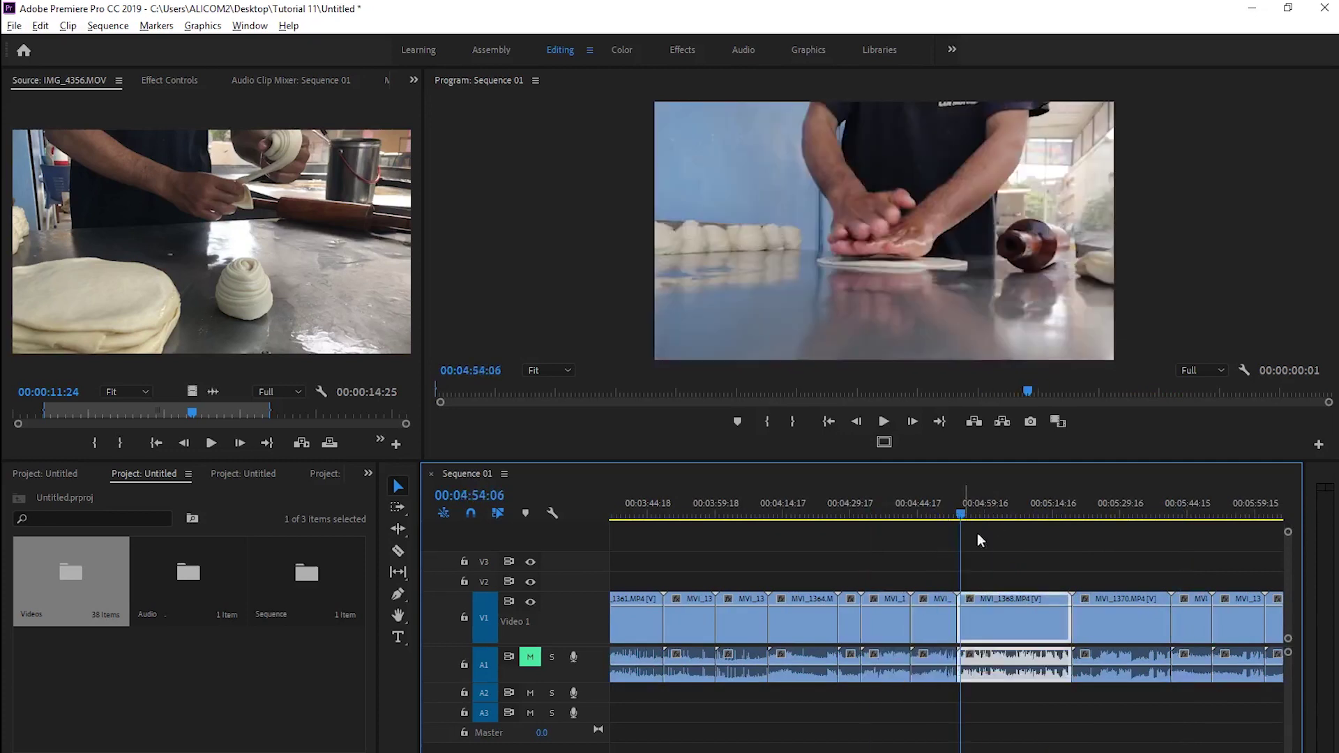
key(minus)
key(minus)
Move MVI_1368 and a block of clips later, and delete a short clip, leaving a gap.
drag(848, 628, 1173, 634)
scroll(1014, 618, down, 3)
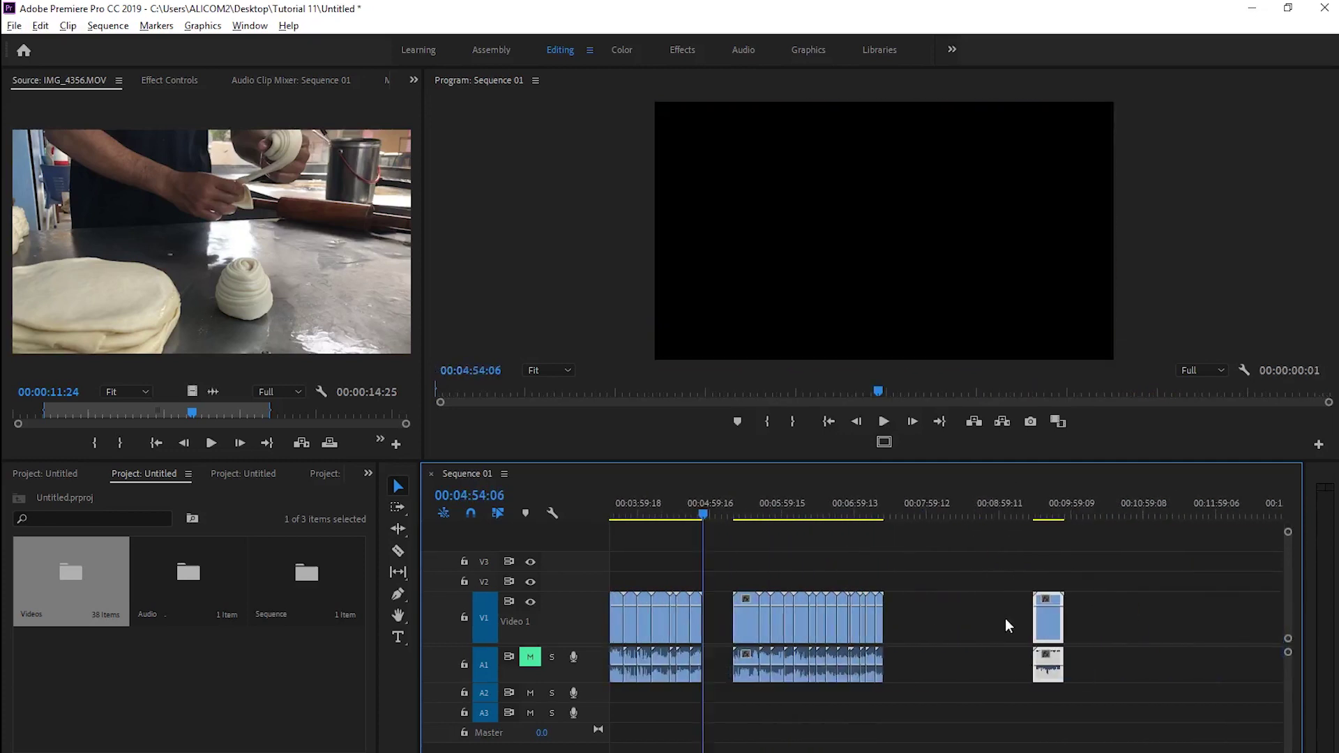
click(745, 500)
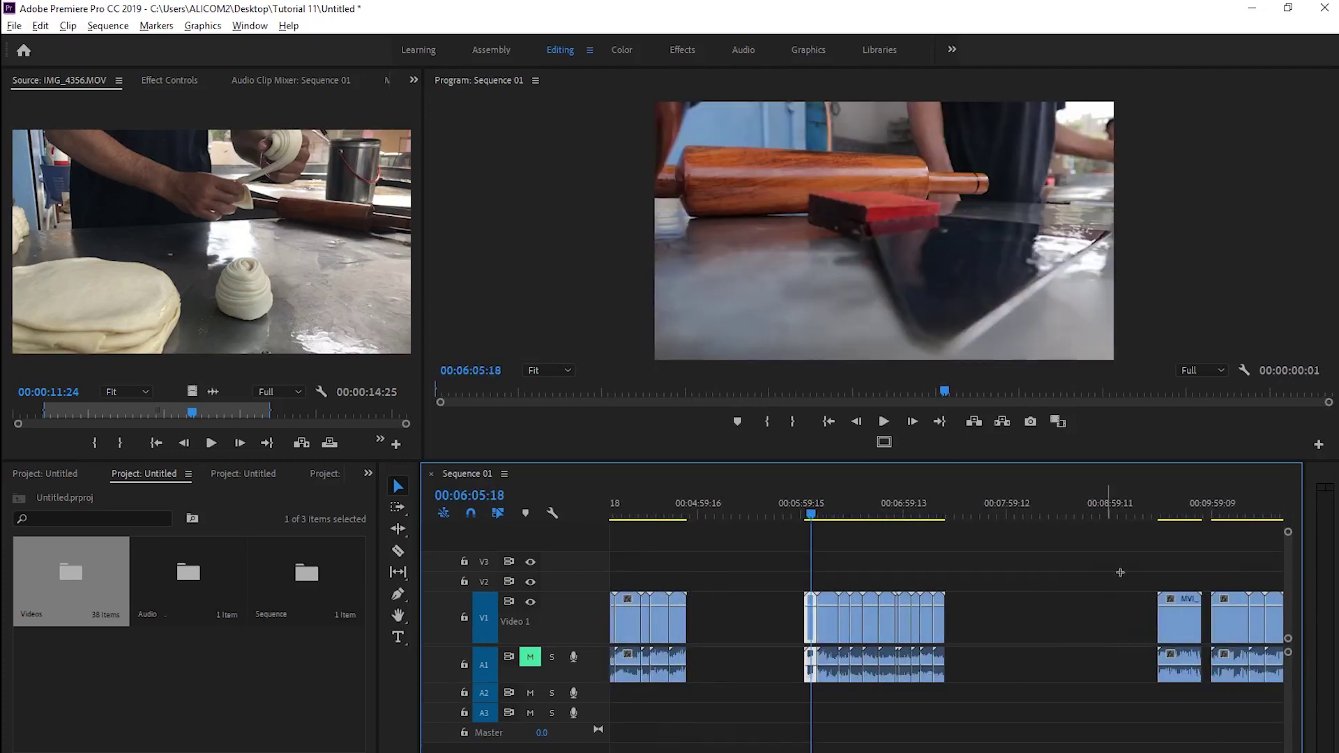
scroll(906, 572, up, 2)
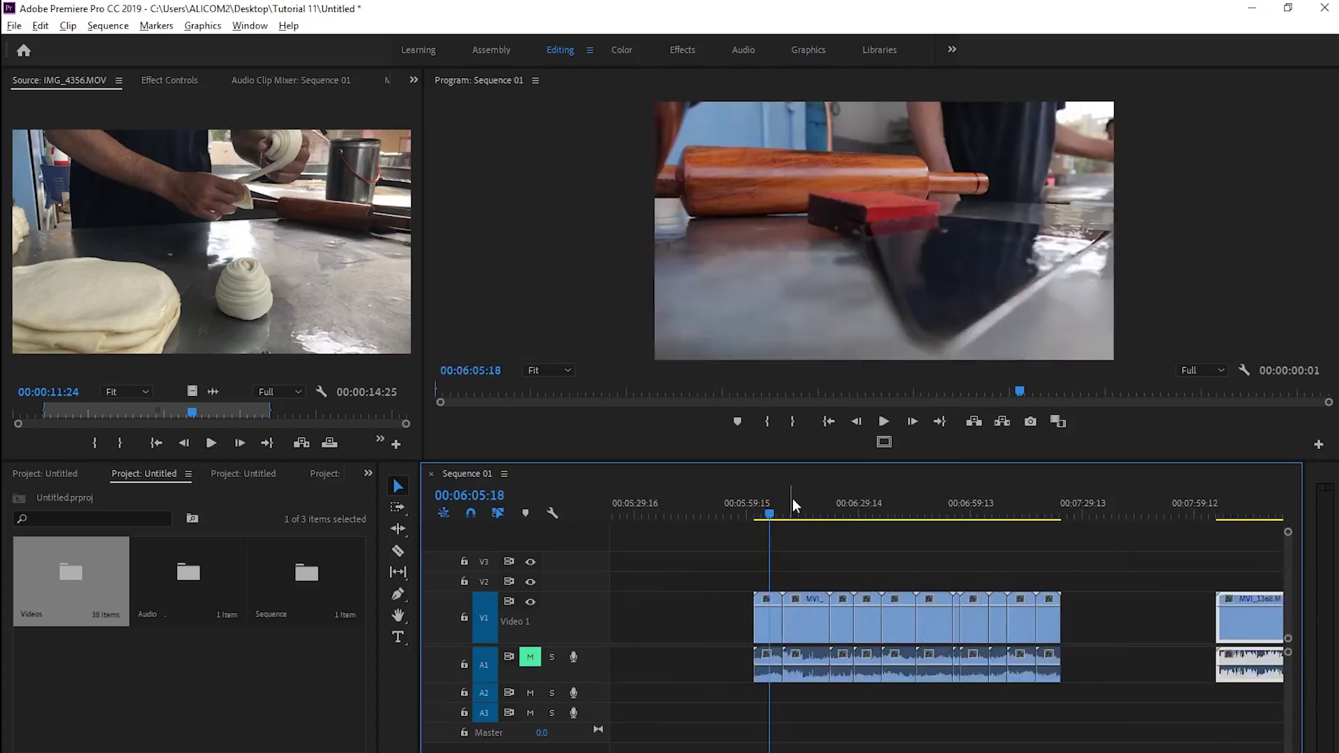
drag(768, 509, 828, 509)
scroll(802, 618, down, 3)
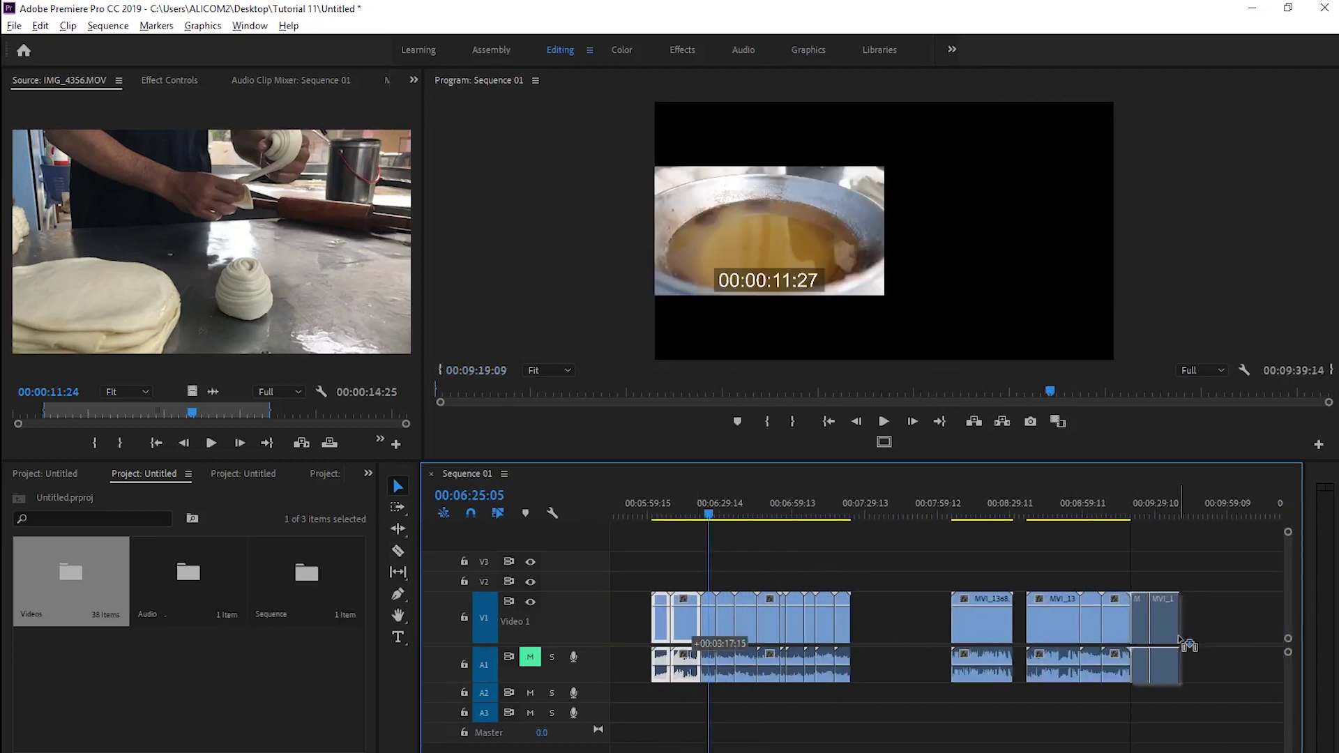
key(Delete)
click(709, 512)
Preview through the clips from 00:07:13:14 to about 00:09:14, then return to 00:02:01:02.
drag(736, 519, 848, 528)
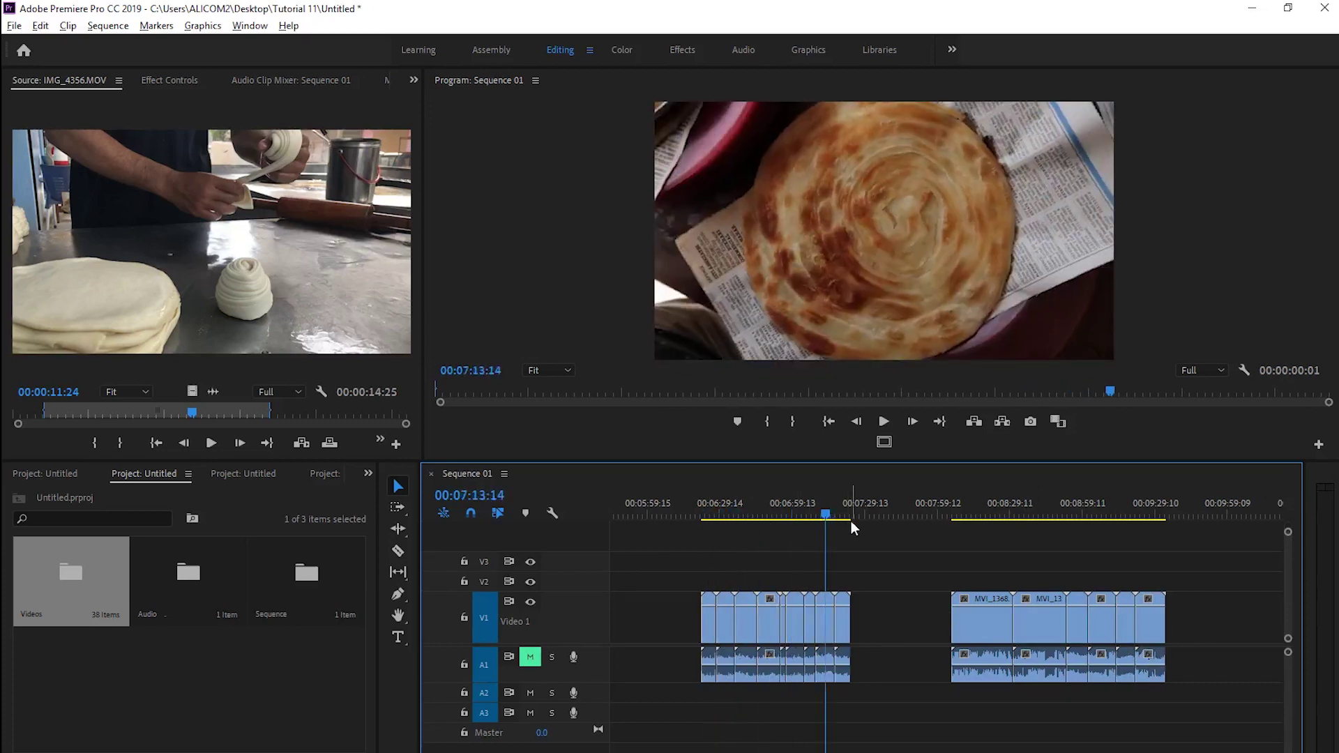
click(984, 514)
drag(984, 514, 1032, 519)
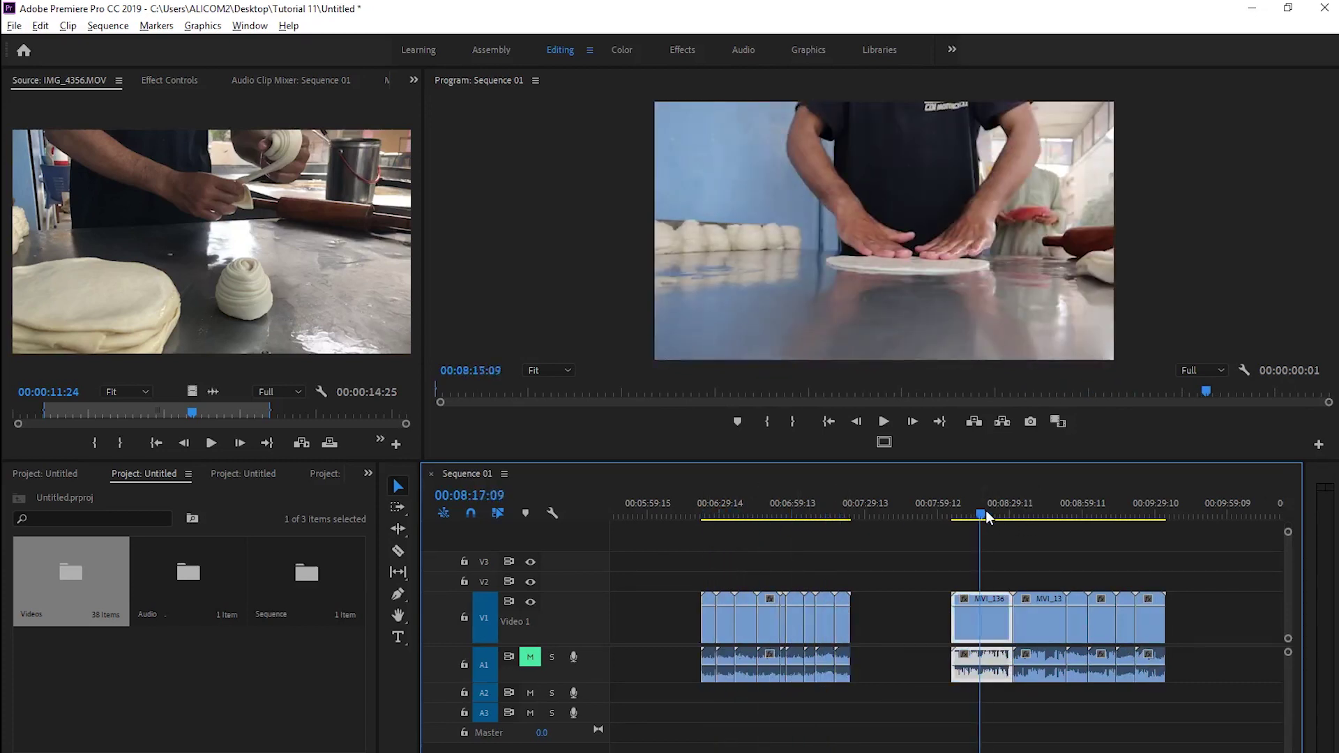
drag(1033, 521, 1141, 514)
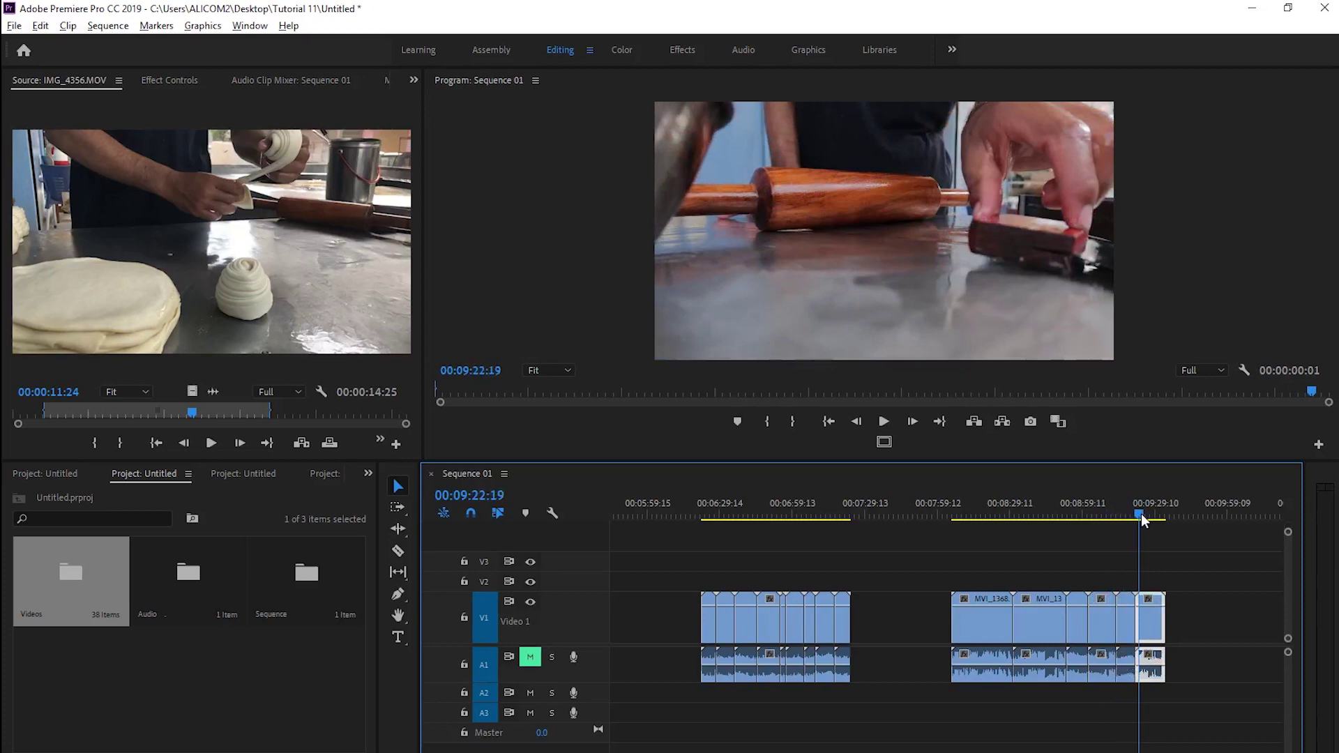
key(minus)
key(minus)
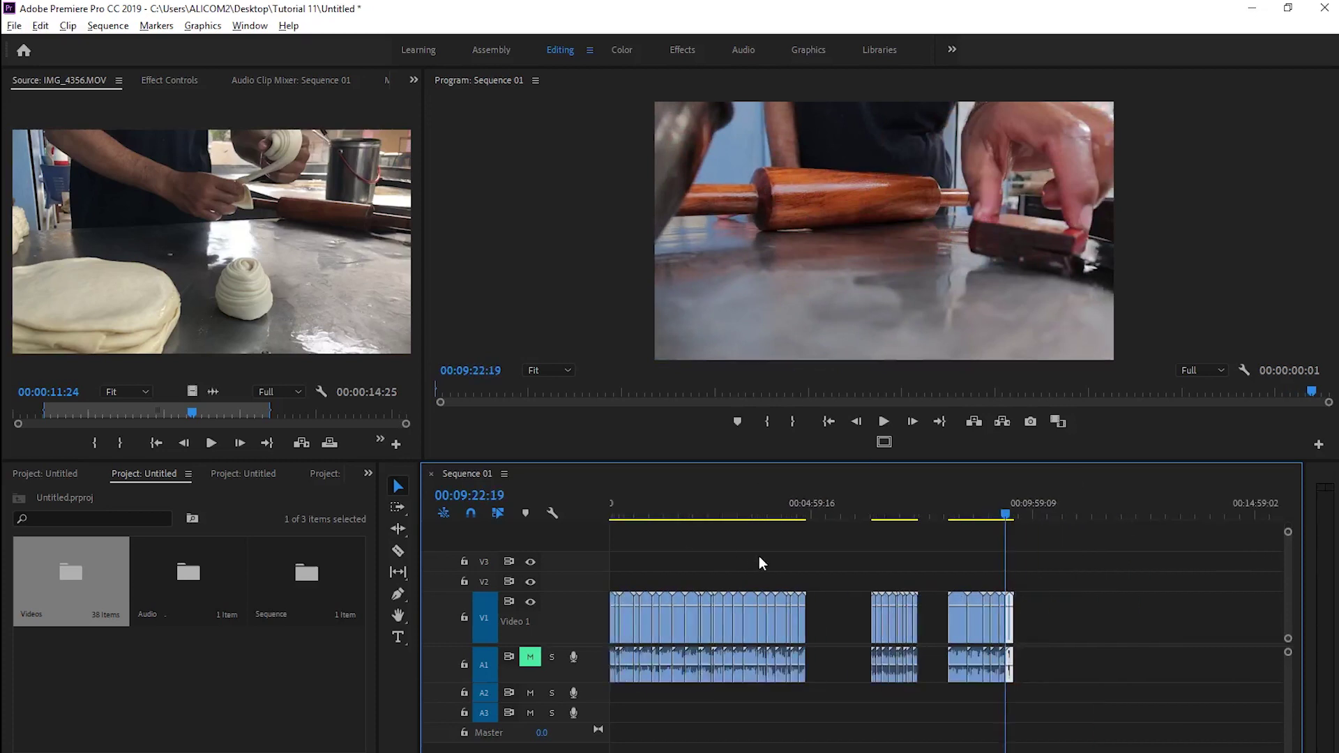
mouse_move(651, 515)
mouse_down()
mouse_move(588, 504)
mouse_move(896, 505)
mouse_up()
key(equal)
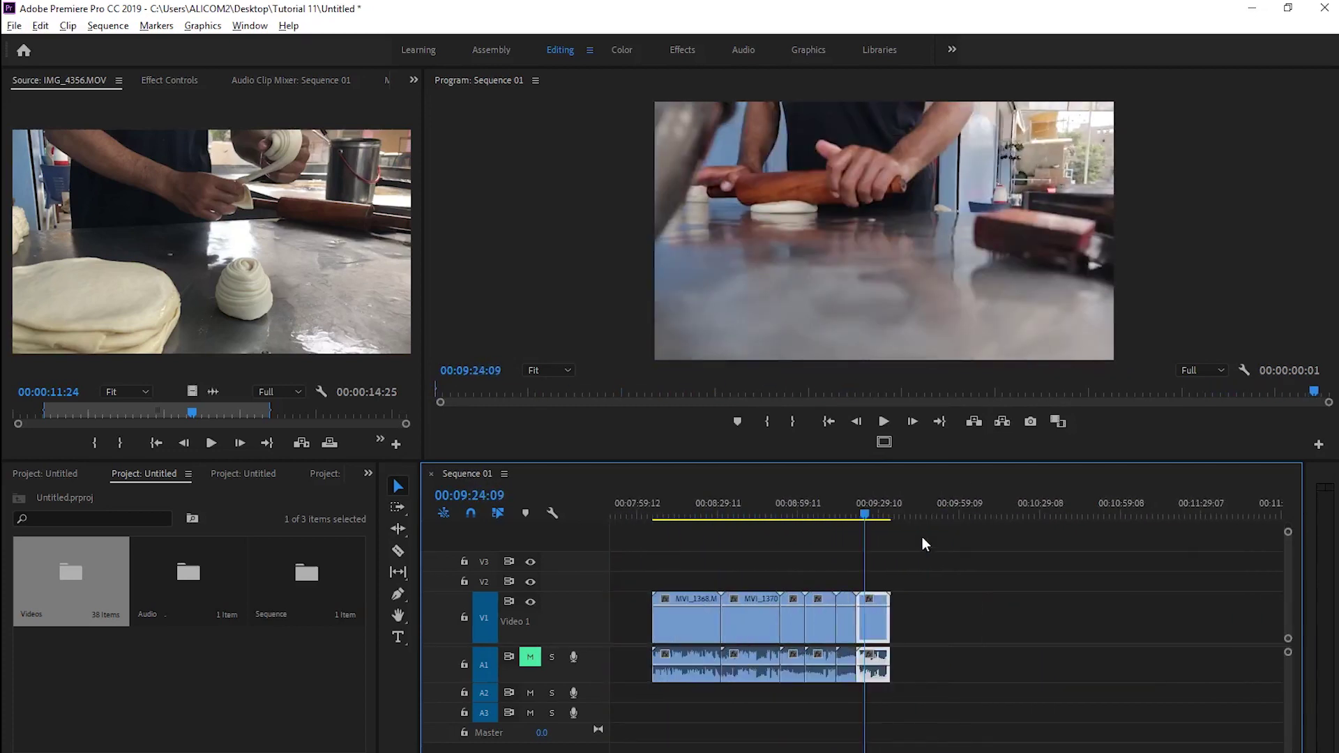
key(minus)
drag(646, 512, 701, 516)
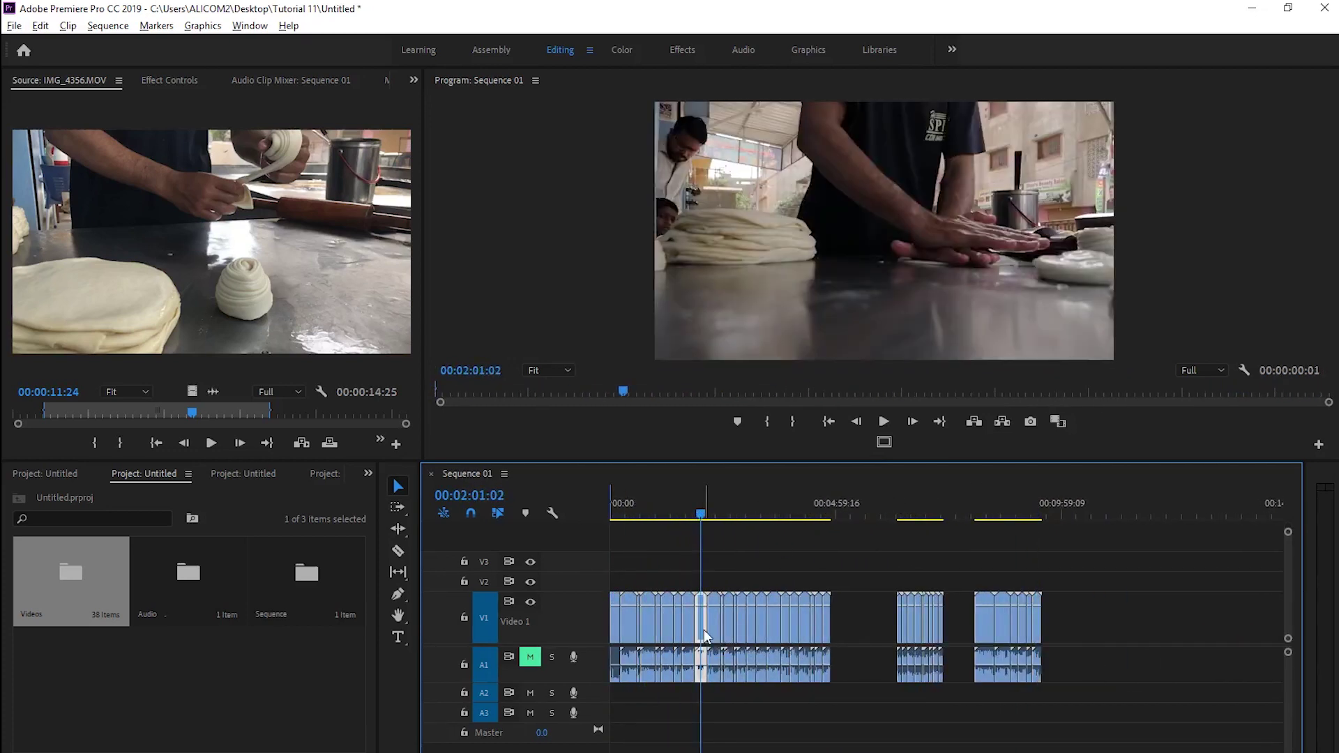
Move a clip and then a clip group after the last clips of the sequence.
drag(701, 627, 1100, 654)
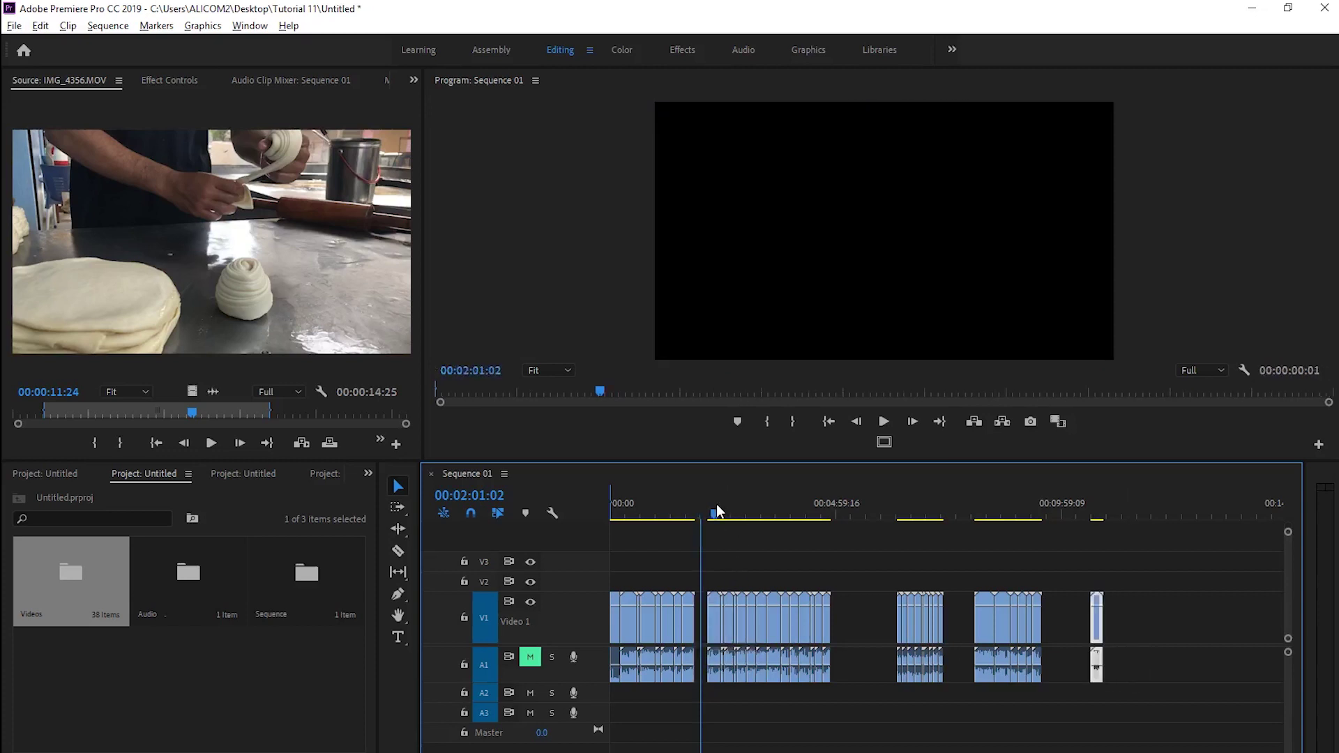
drag(726, 508, 977, 513)
key(equal)
drag(1087, 628, 1102, 628)
scroll(733, 536, right, 2)
click(789, 504)
mouse_move(782, 633)
mouse_down()
mouse_move(1076, 642)
mouse_move(1065, 642)
mouse_up()
click(1061, 503)
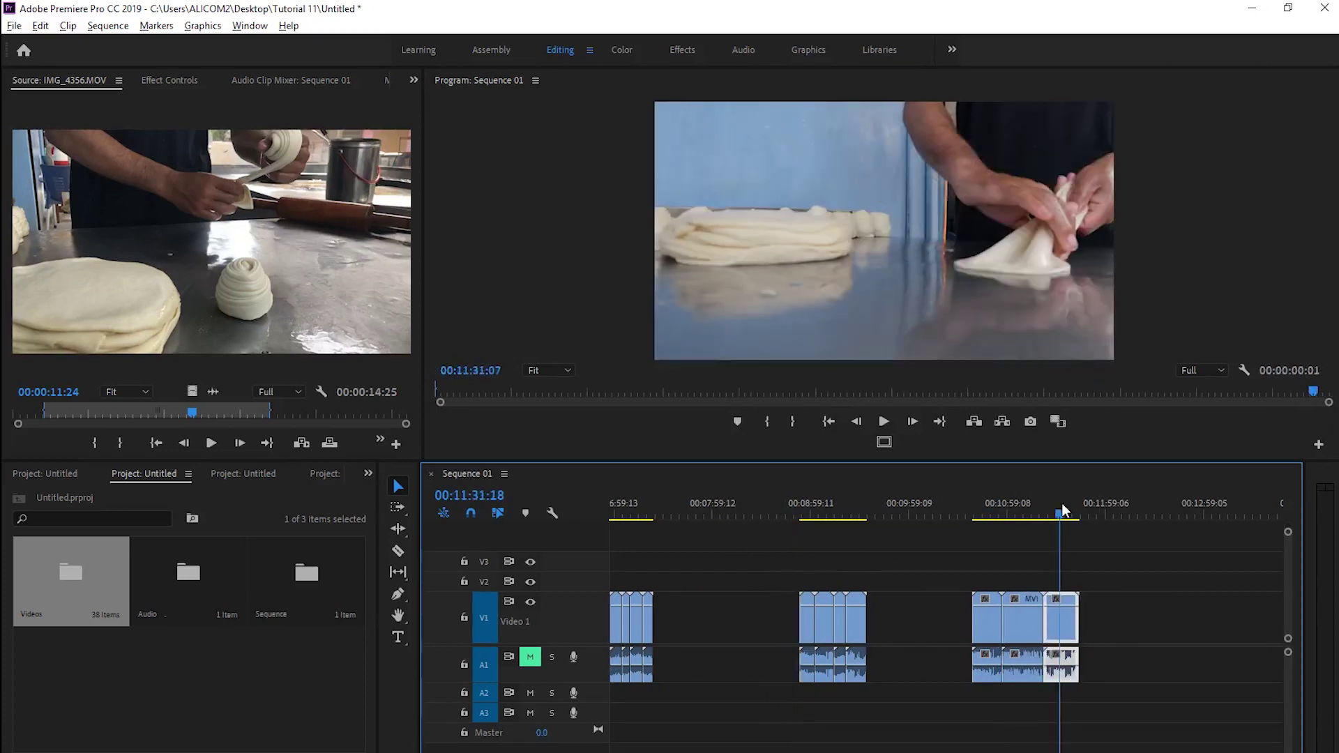
Move the short rolling-pin clip piece near 08:56 after the later group.
scroll(940, 516, right, 2)
click(688, 502)
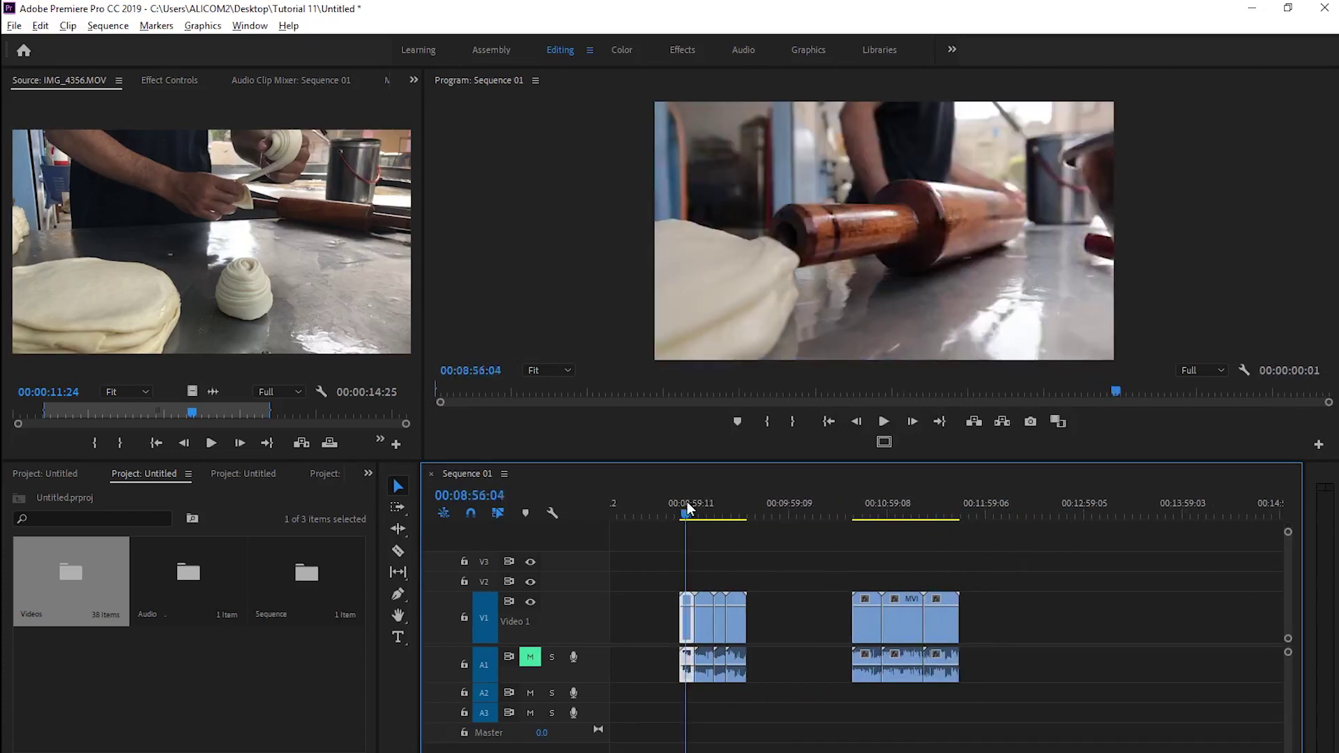
drag(703, 613, 968, 614)
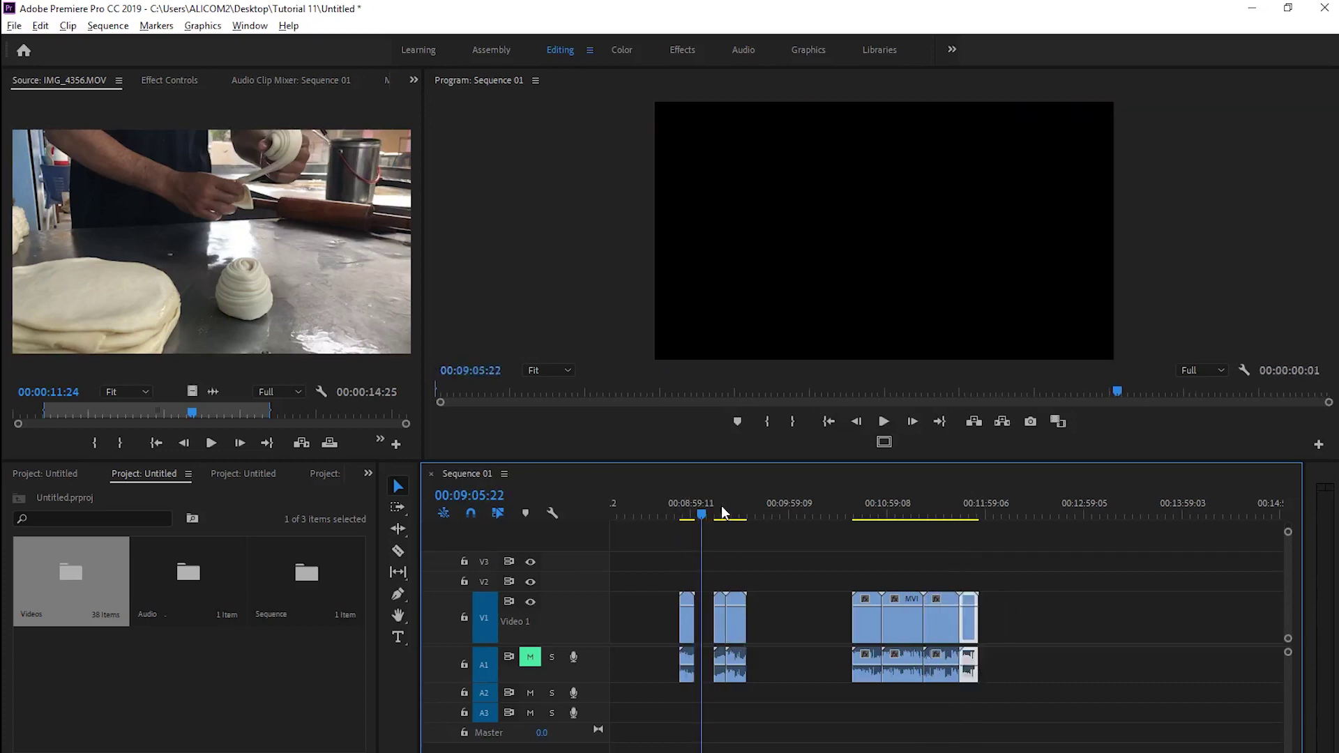
click(720, 514)
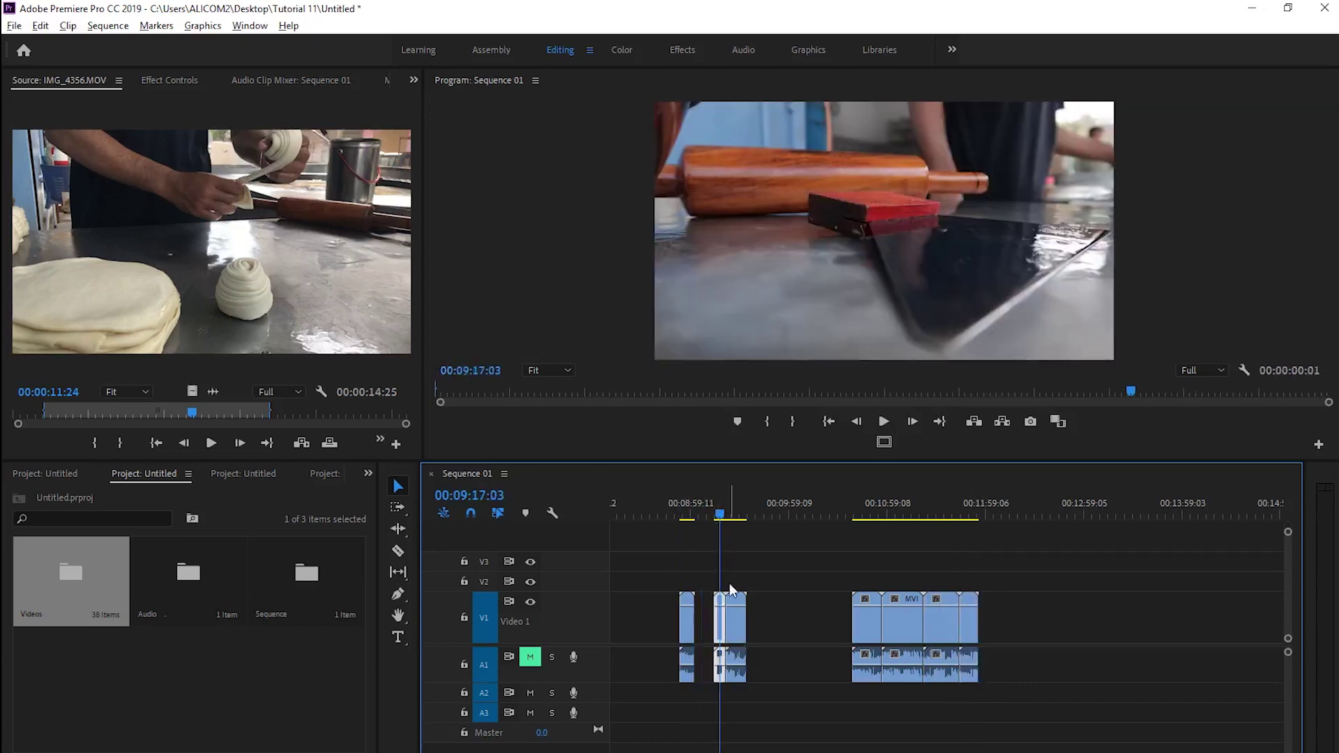
Marquee-select the small leftover clip pieces near 08:59:10 on V1/A1 and delete them.
click(738, 501)
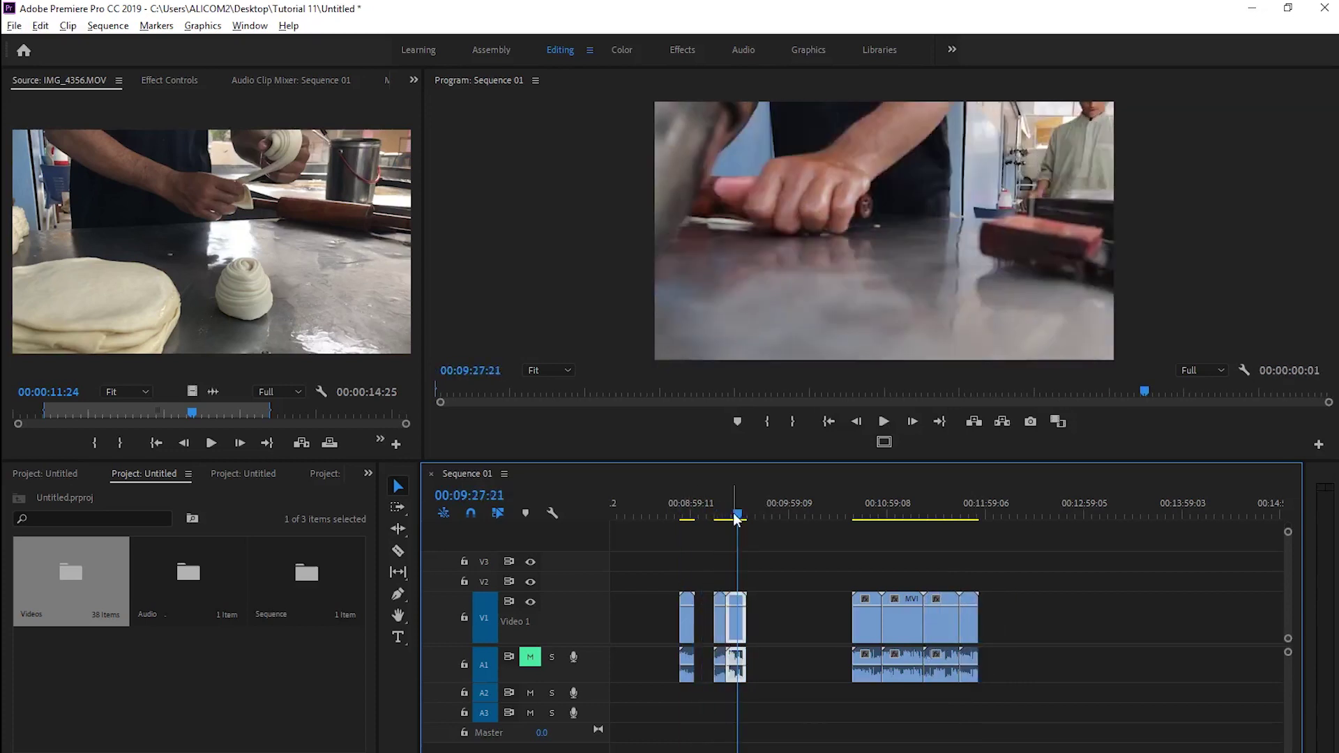
key(minus)
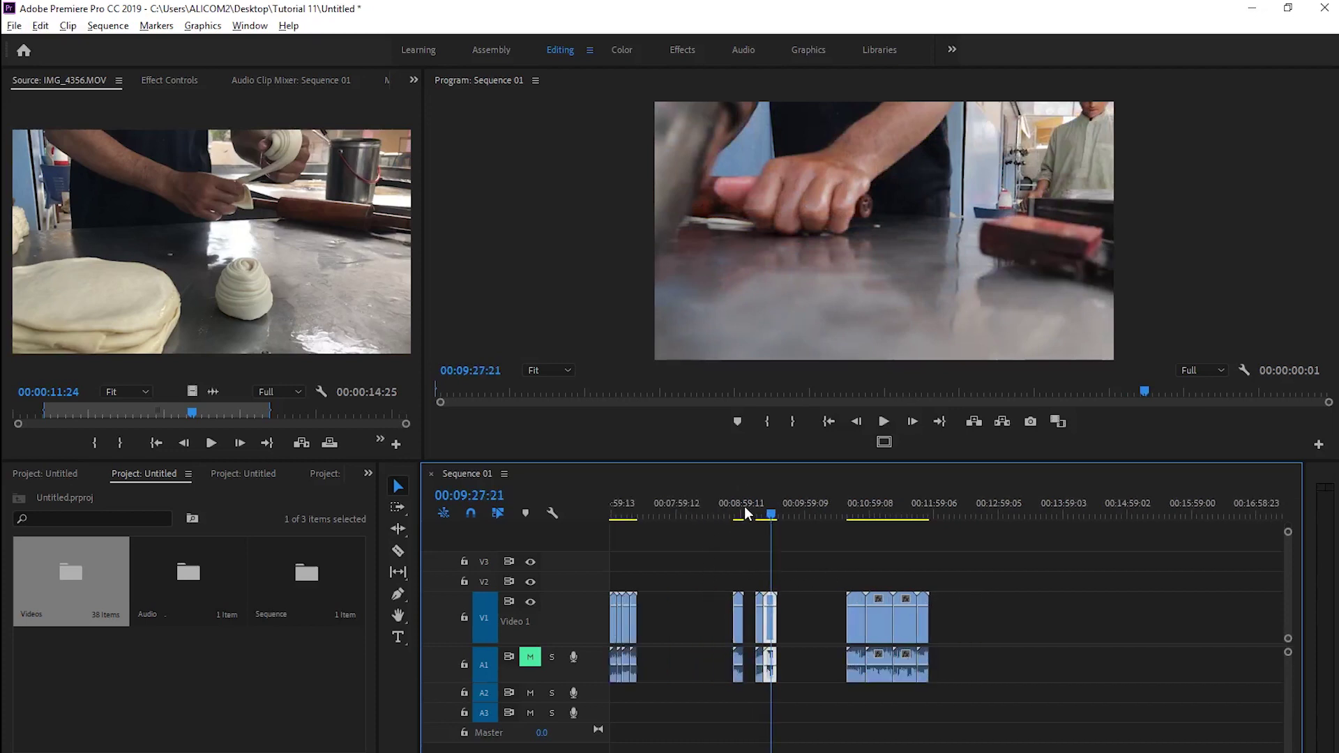
click(741, 507)
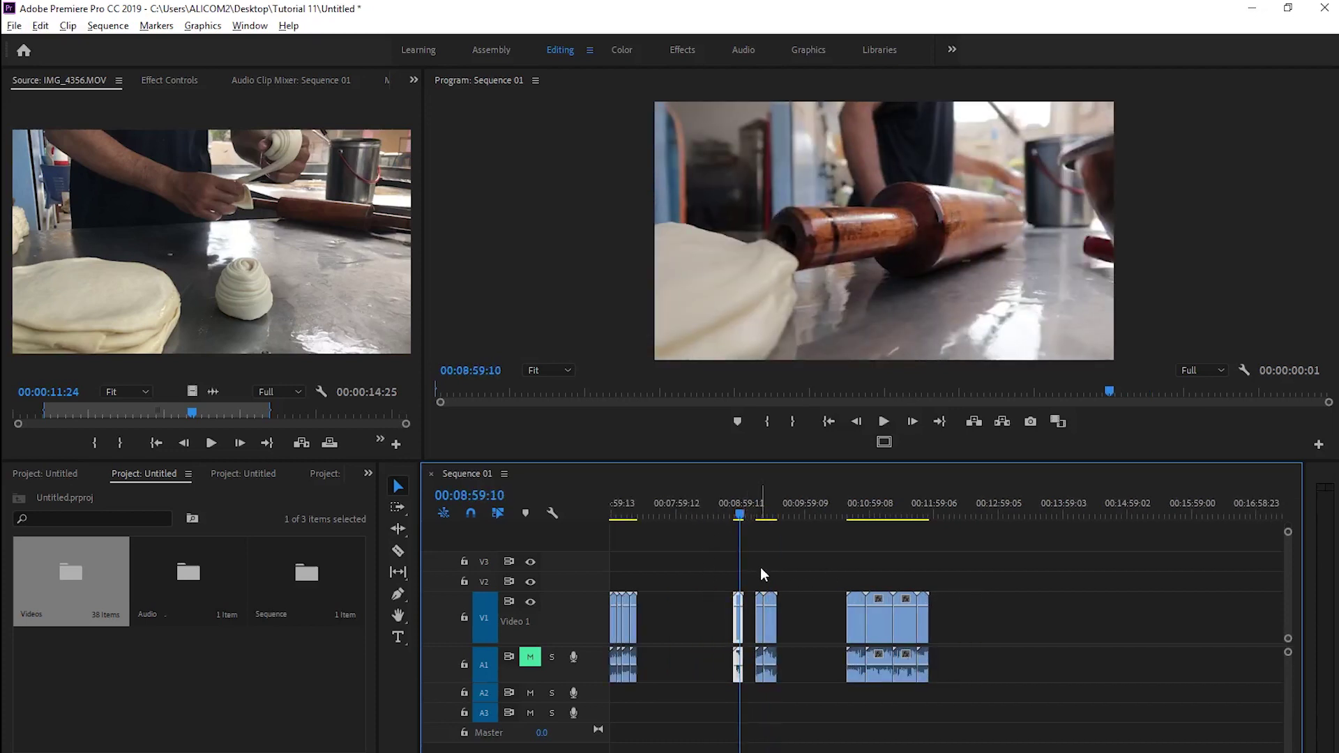
key(minus)
drag(785, 564, 723, 660)
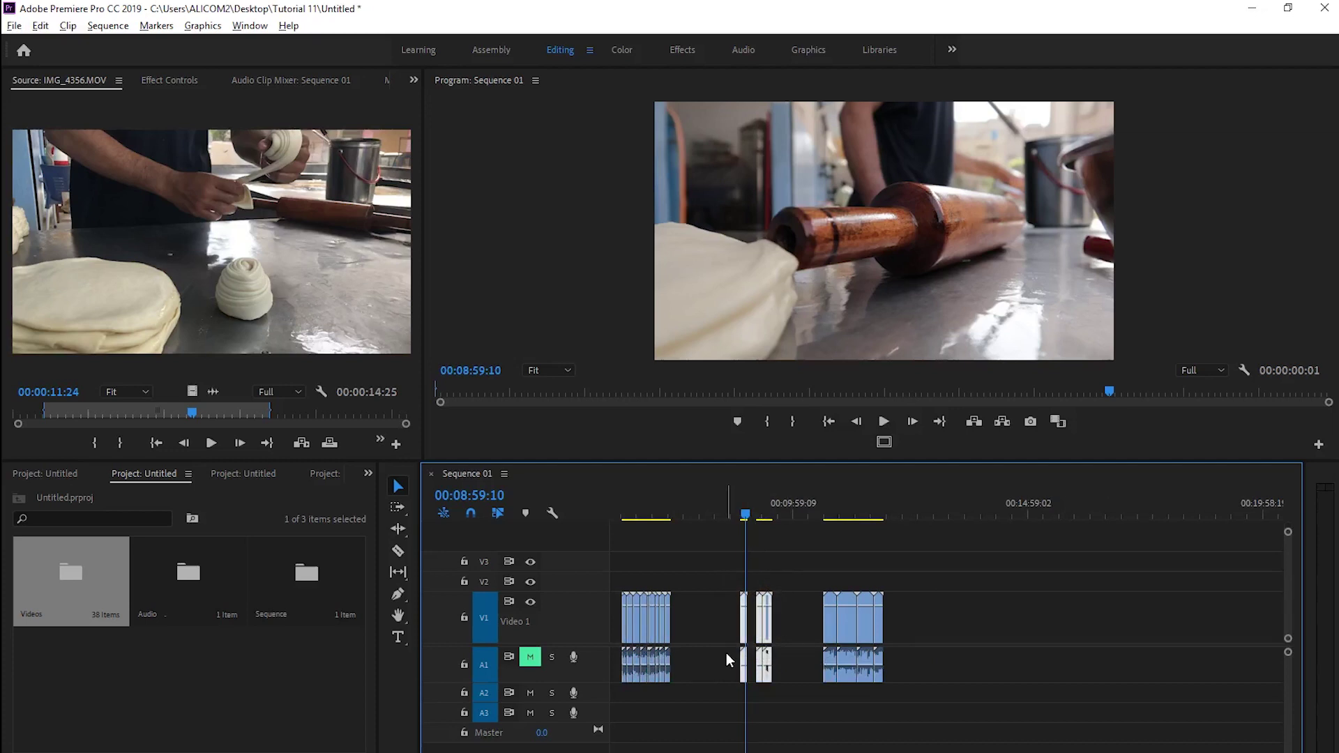
key(Delete)
key(minus)
key(minus)
Play and scrub through the late clips from about 00:10:38 to review them.
scroll(727, 658, up, 2)
click(694, 515)
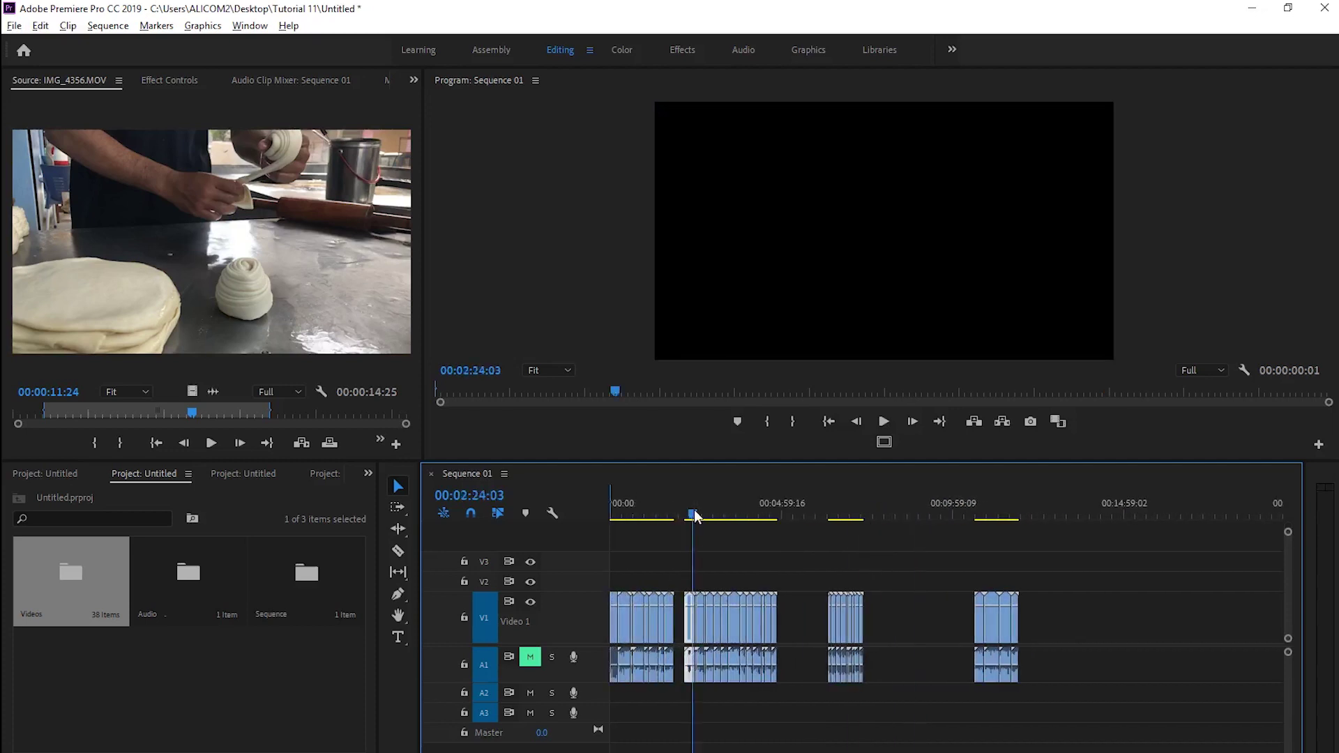
scroll(1016, 533, up, 2)
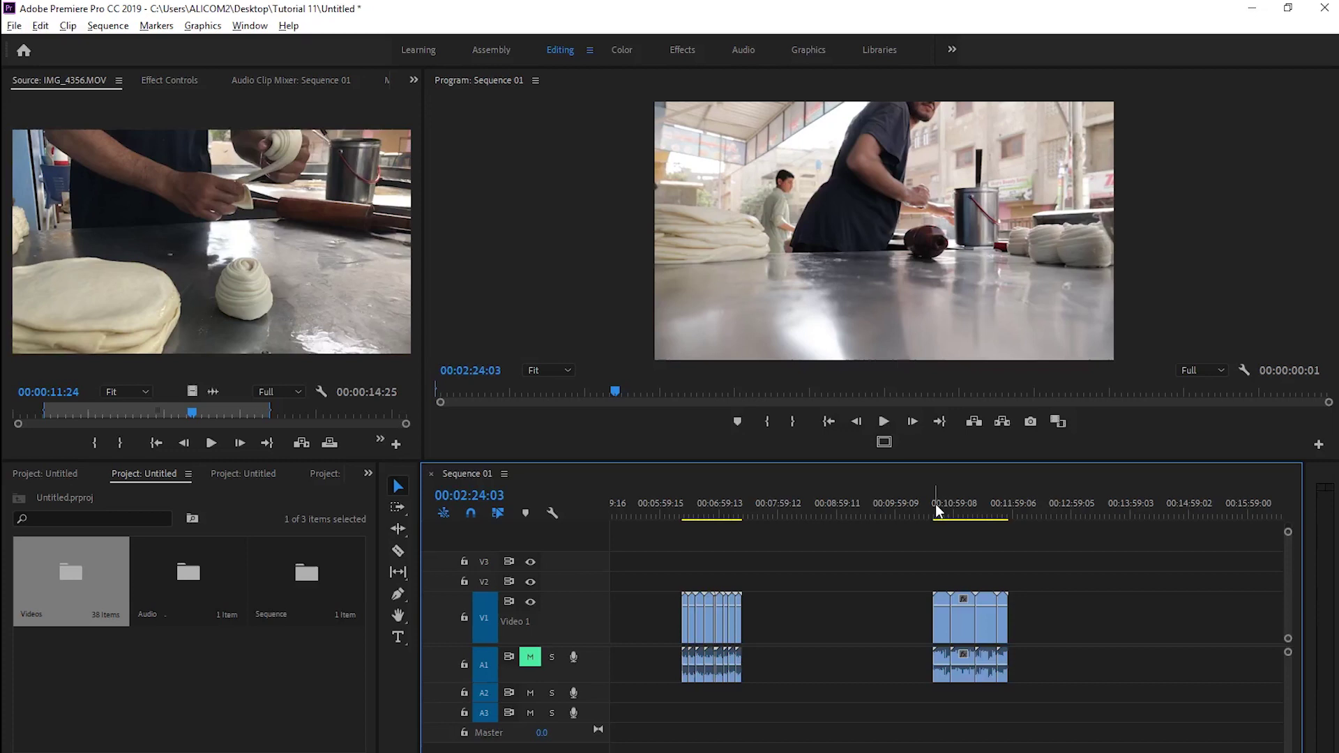
click(935, 506)
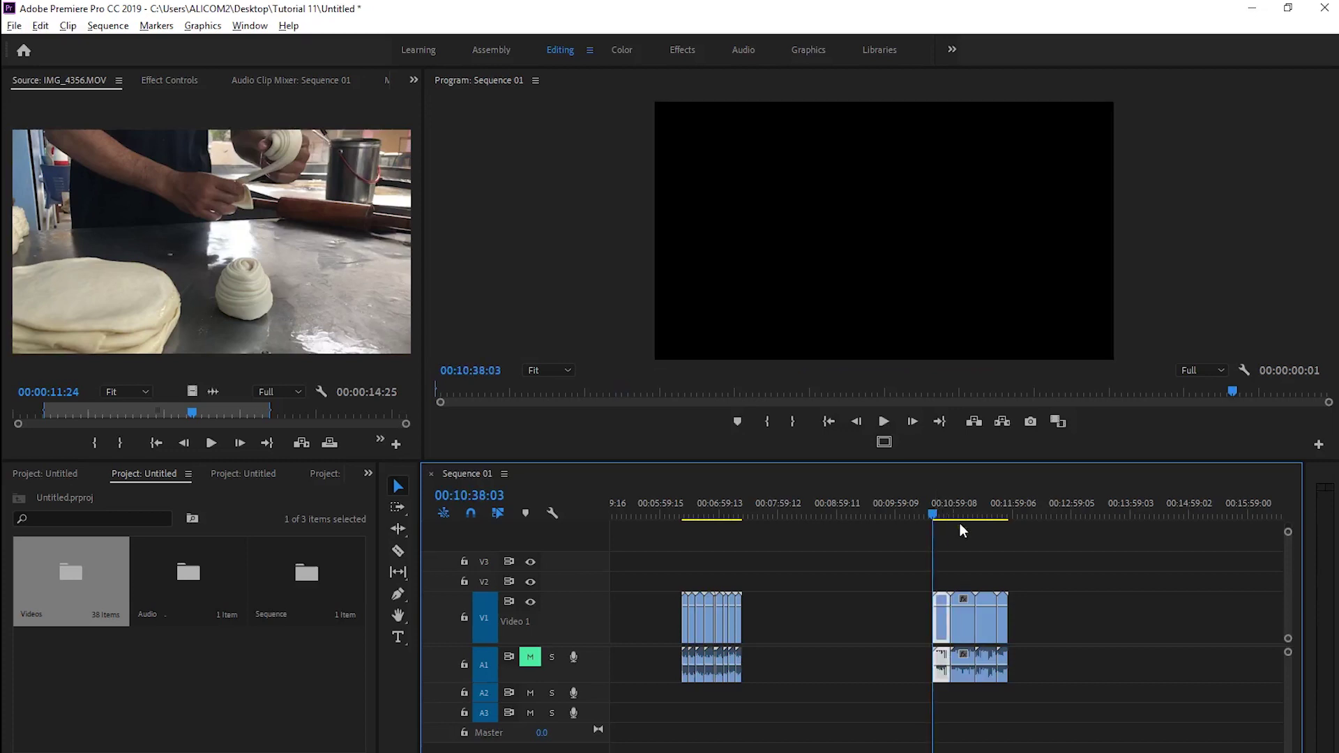
key(space)
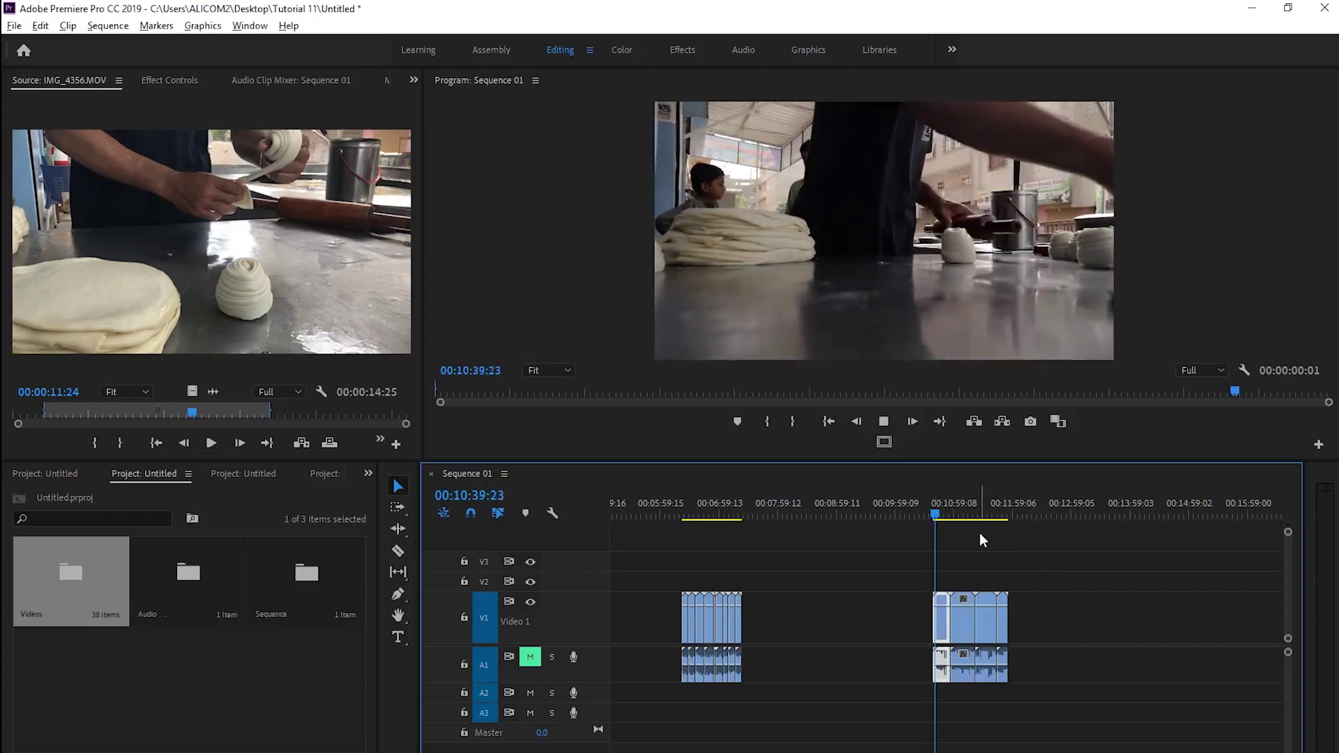
key(space)
drag(936, 516, 962, 516)
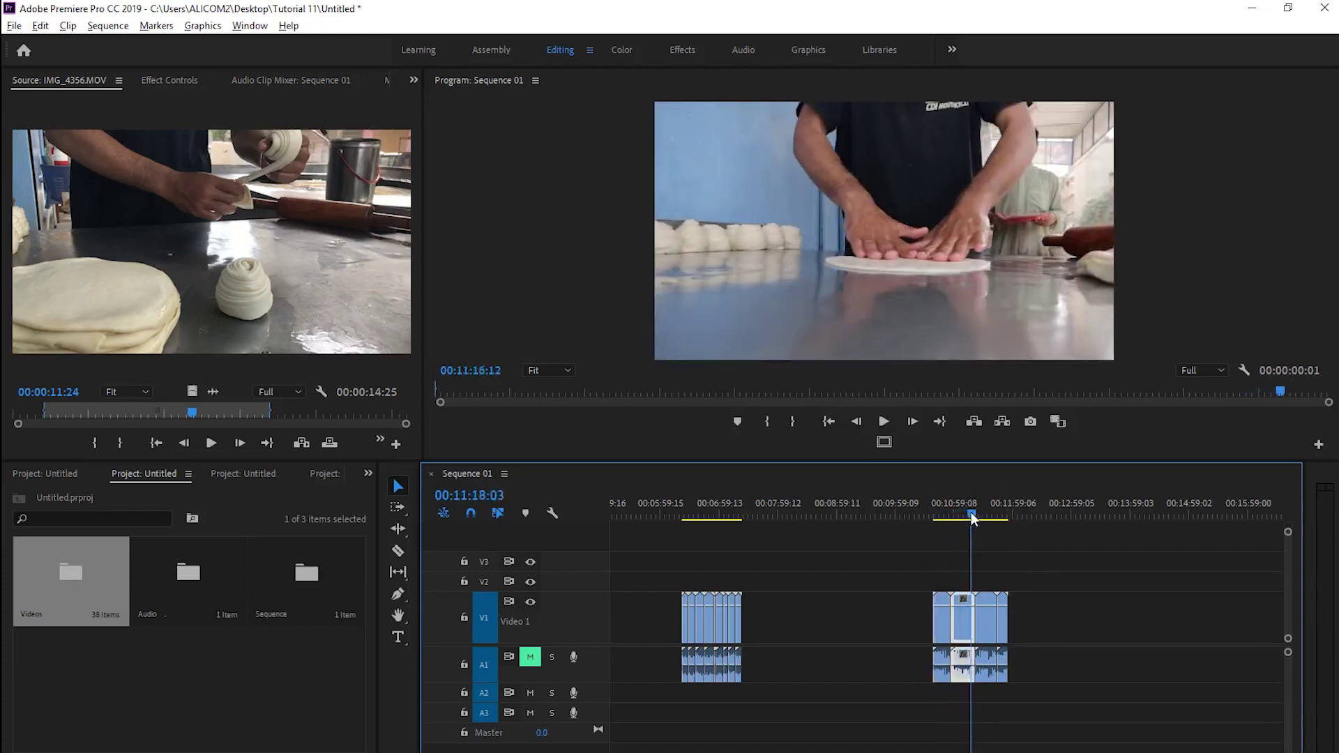
Split MVI_1370 at 11:31:19, delete the piece before the cut, and close the gap.
drag(962, 517, 986, 516)
key(=)
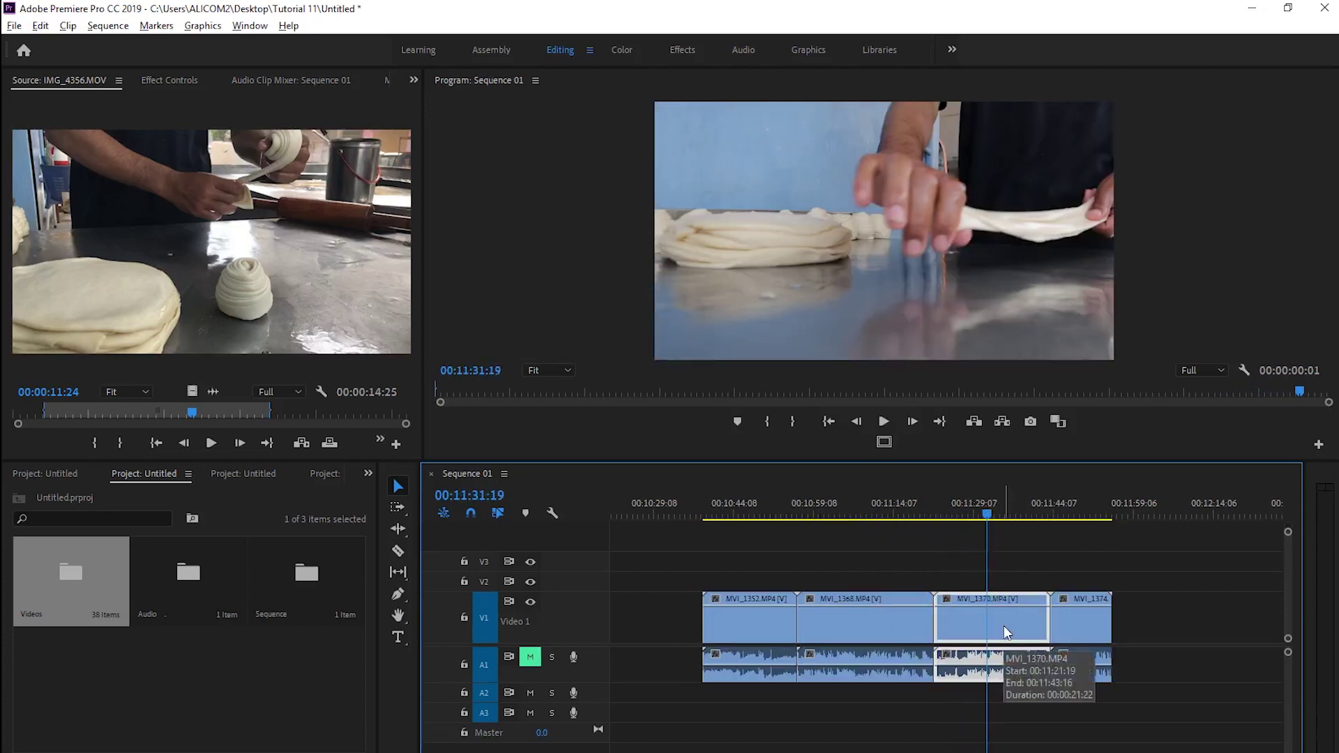
key(ctrl+k)
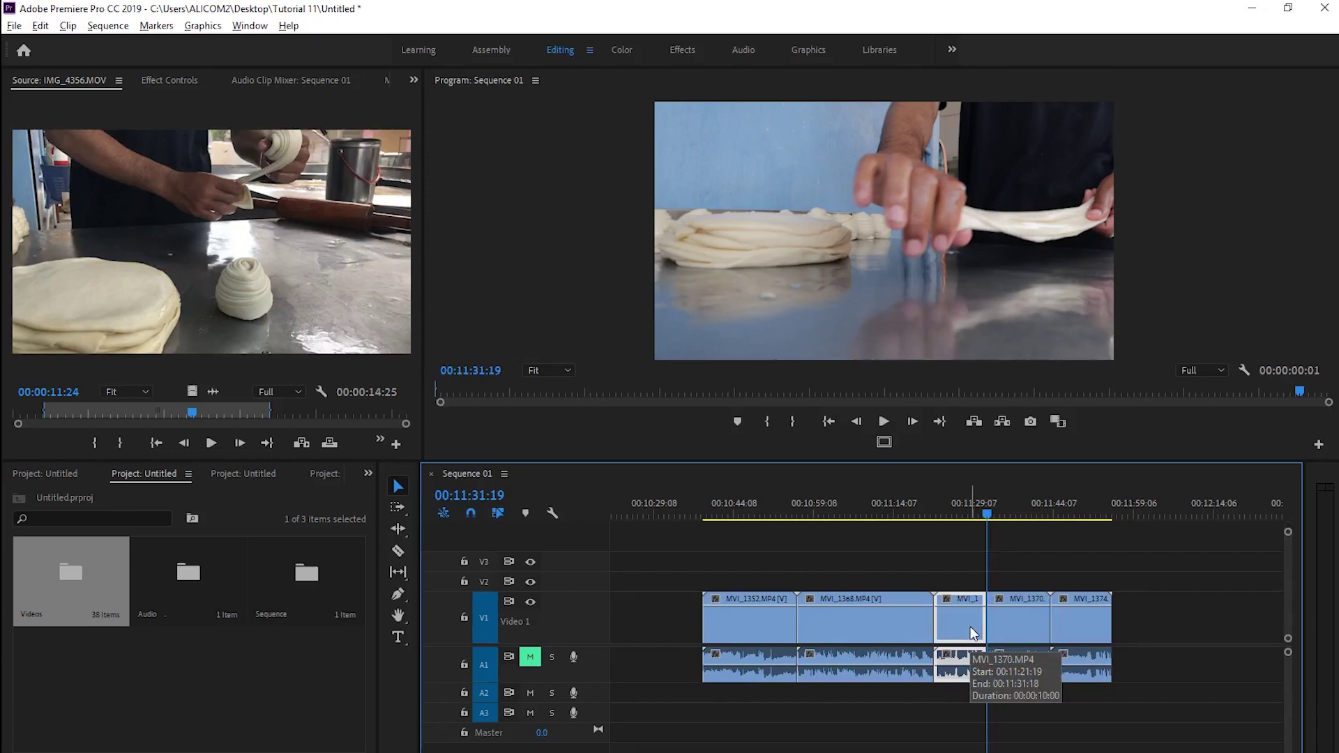
key(Delete)
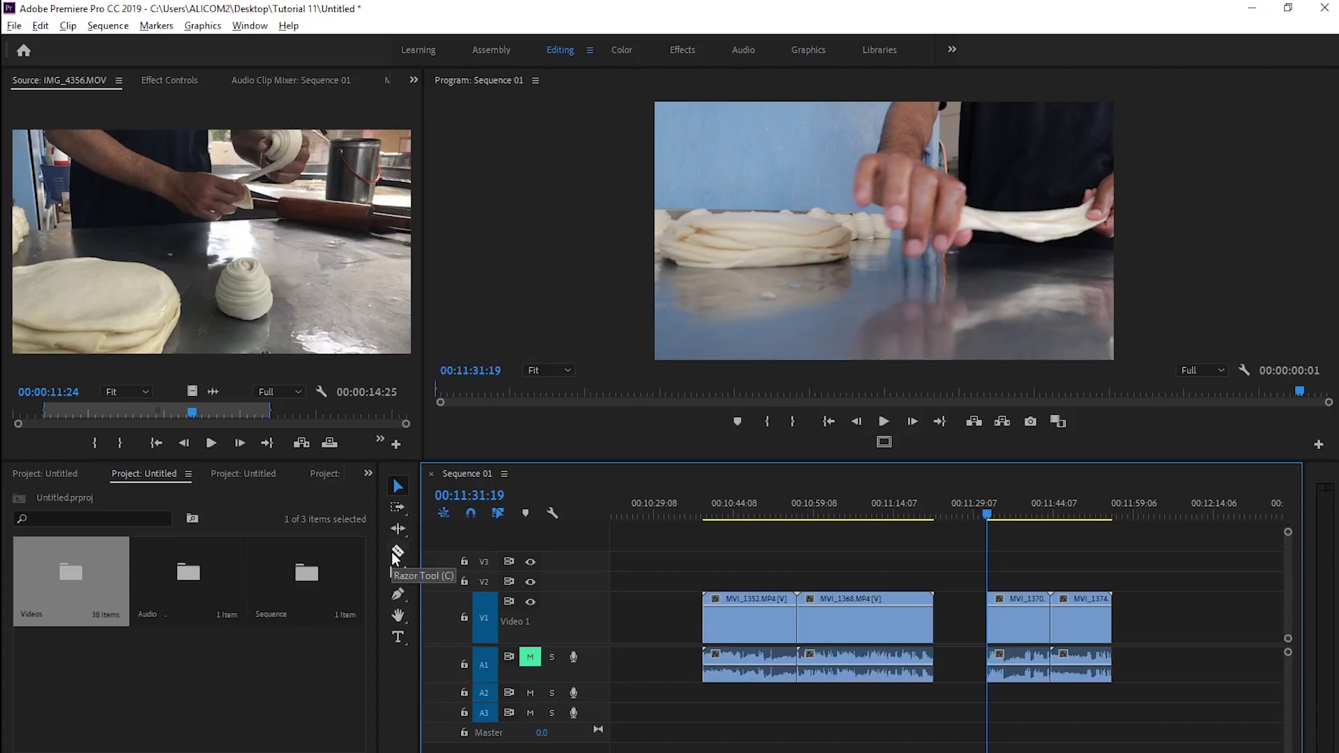
click(949, 622)
key(Delete)
click(892, 514)
Ripple-trim MVI_1368's tail at about 11:09:14.
key(space)
drag(892, 514, 867, 512)
key(w)
key(ctrl+z)
drag(868, 511, 868, 507)
key(space)
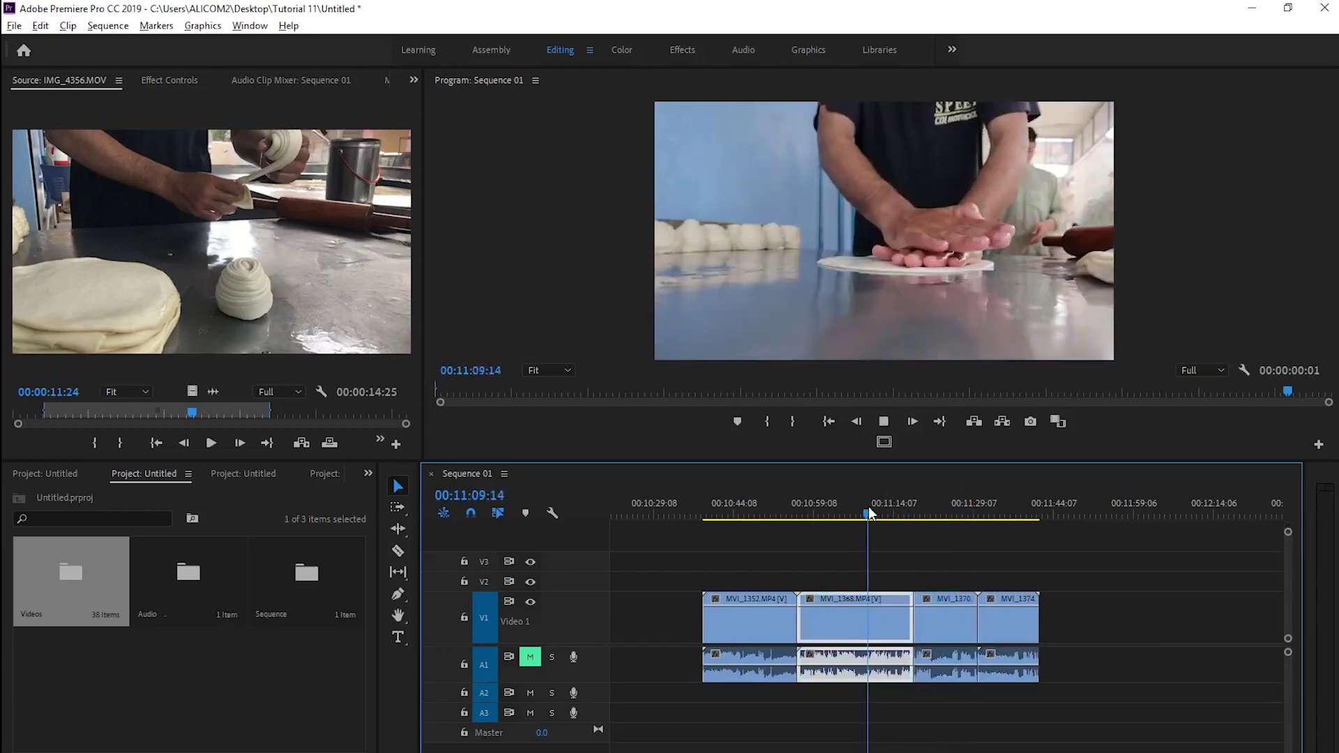
key(w)
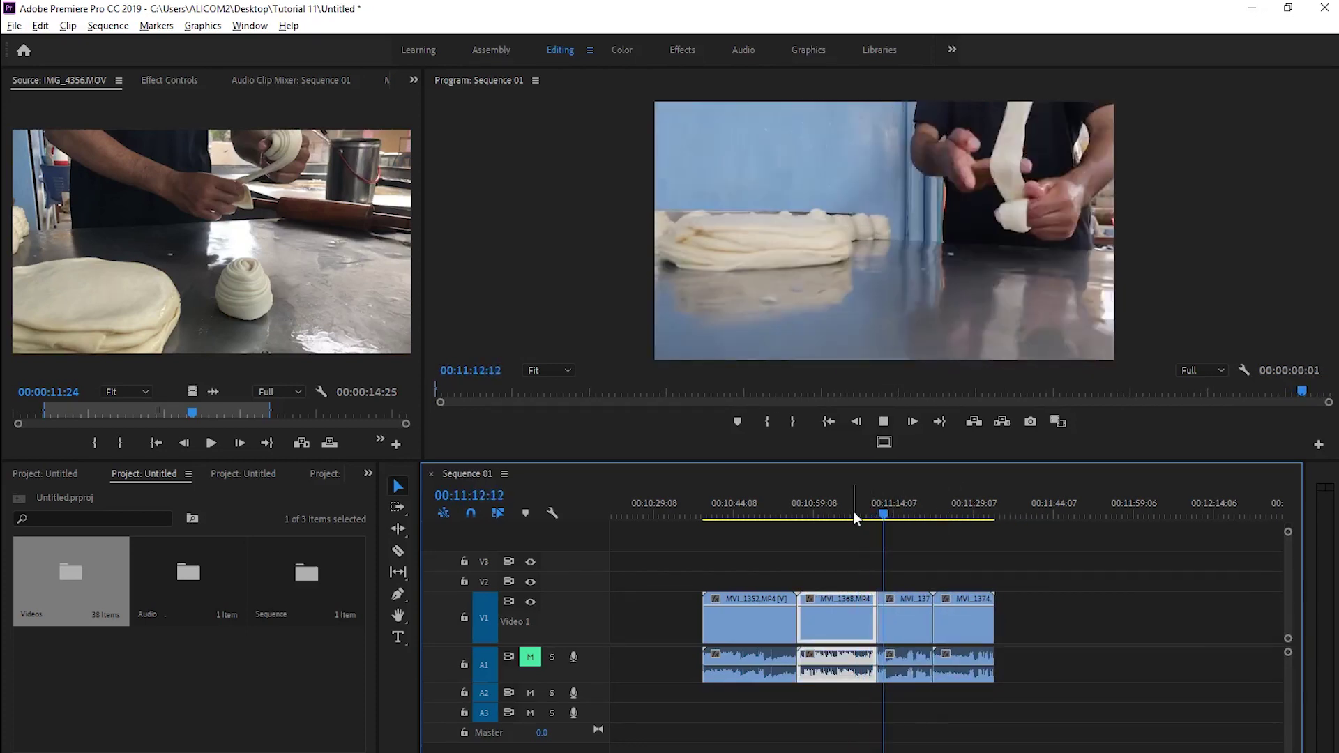
Cut MVI_1370, delete its tail and close the gap so MVI_1374 follows directly.
click(906, 610)
key(=)
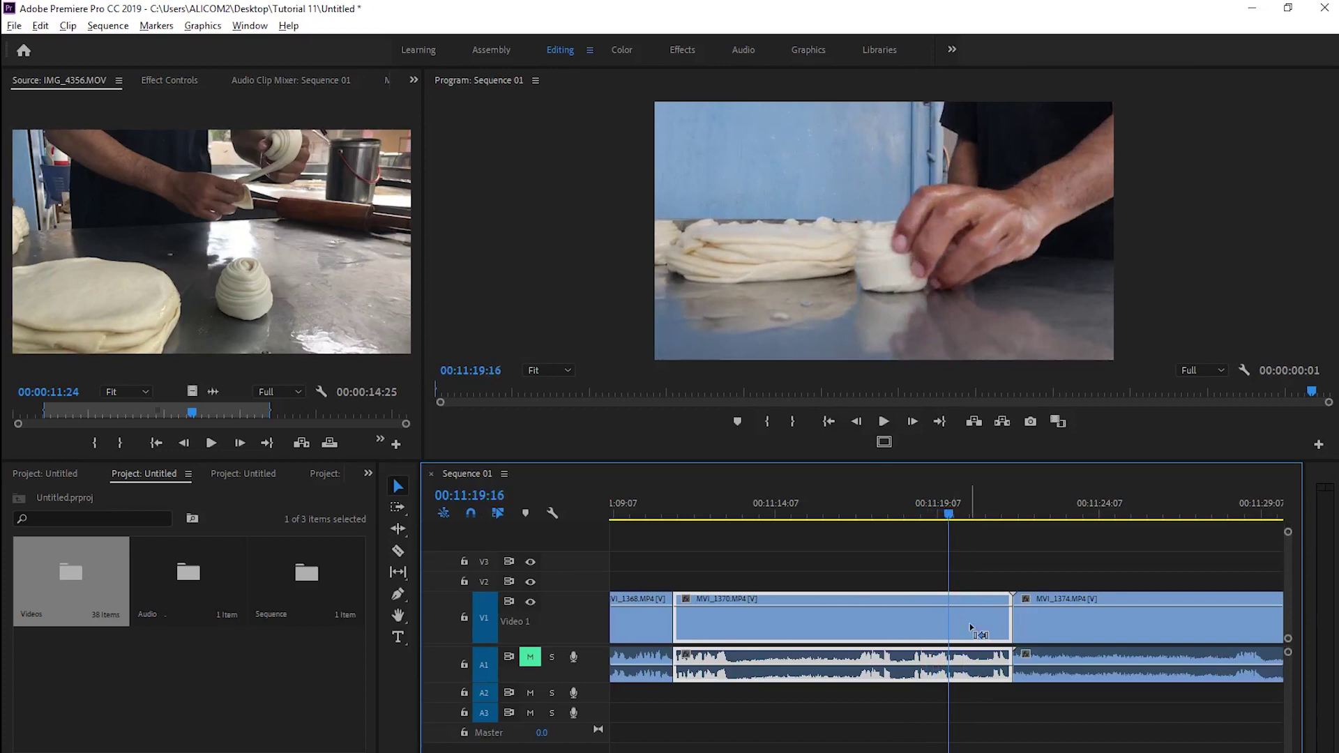
key(ctrl+k)
click(969, 623)
key(Delete)
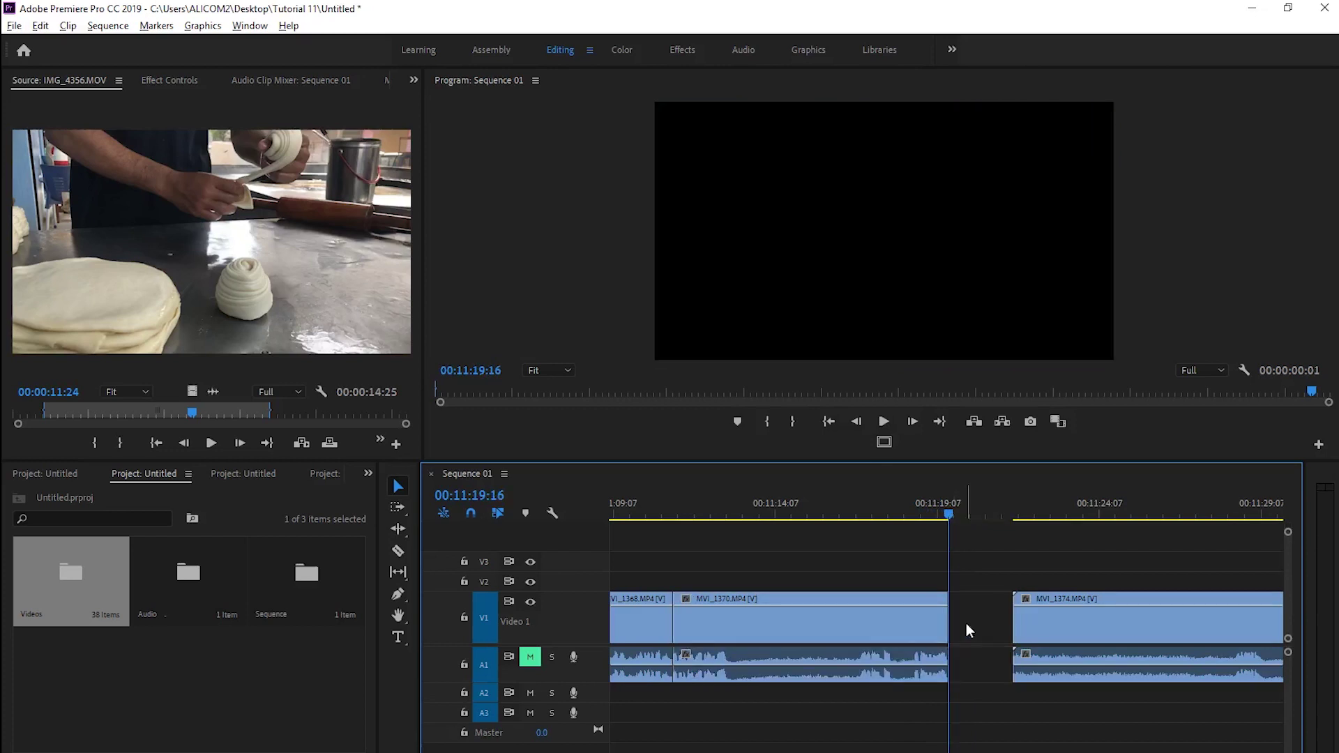
click(967, 630)
key(Delete)
Delete MVI_1374 and close the gap before the later clip group.
key(minus)
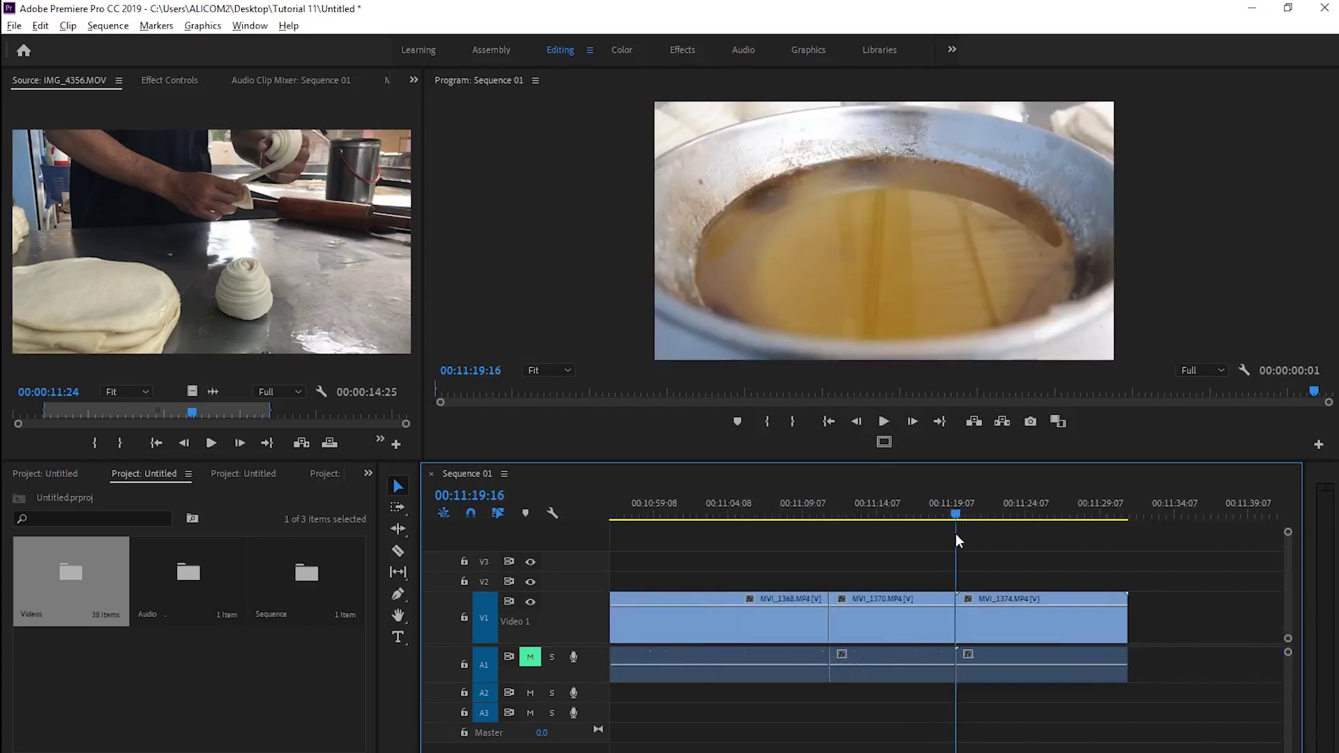
mouse_move(956, 514)
mouse_down()
mouse_move(1070, 525)
mouse_move(1052, 527)
mouse_up()
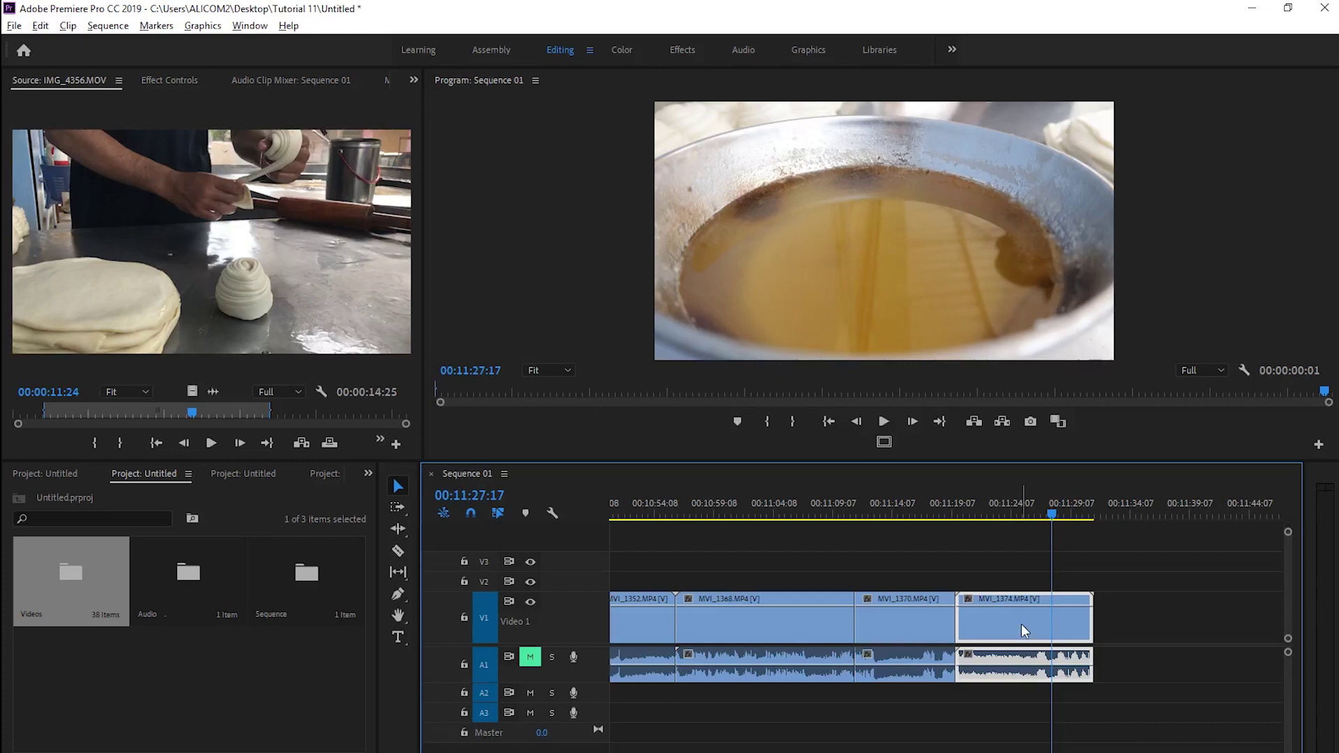
key(Delete)
key(minus)
key(minus)
key(minus)
key(minus)
scroll(809, 631, up, 3)
drag(1115, 558, 973, 680)
click(798, 633)
key(Delete)
key(minus)
key(minus)
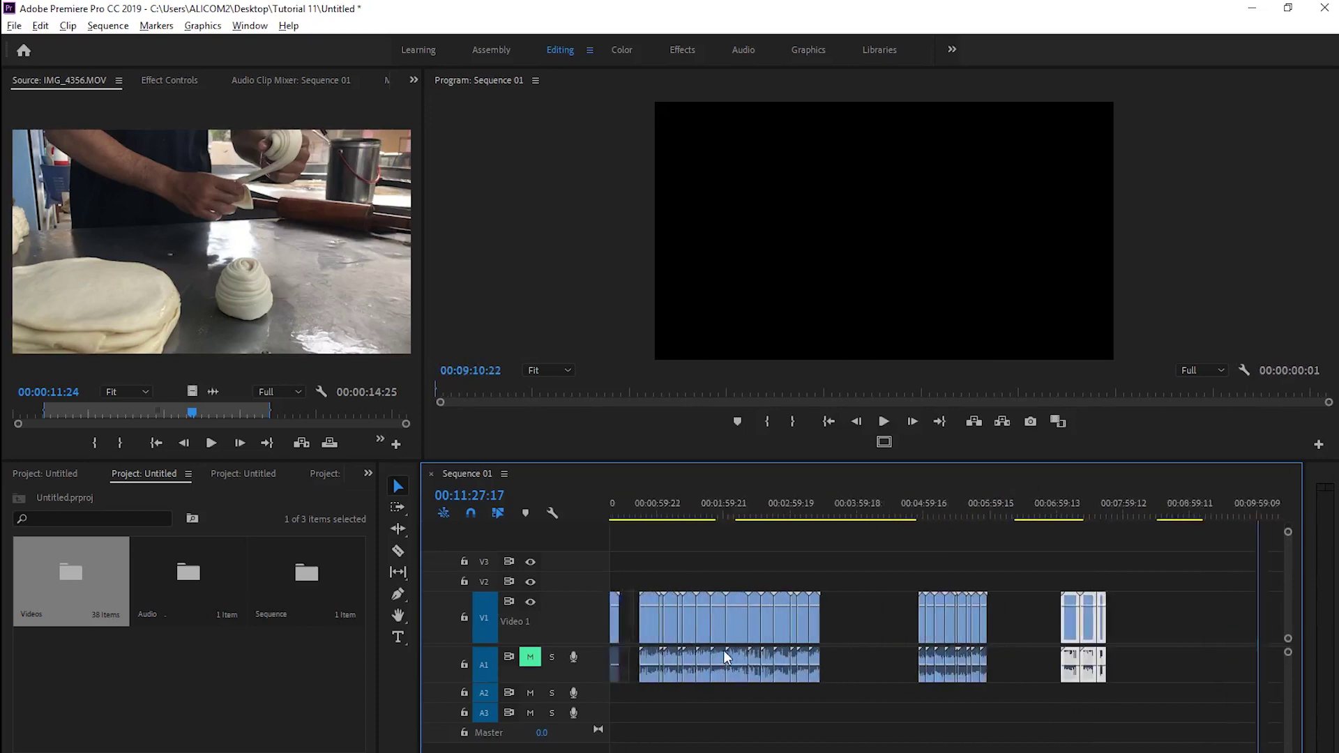
Move a short early clip to the right on V1/A1 and delete the unwanted pieces near 02:58.
scroll(723, 650, up, 2)
drag(622, 507, 652, 514)
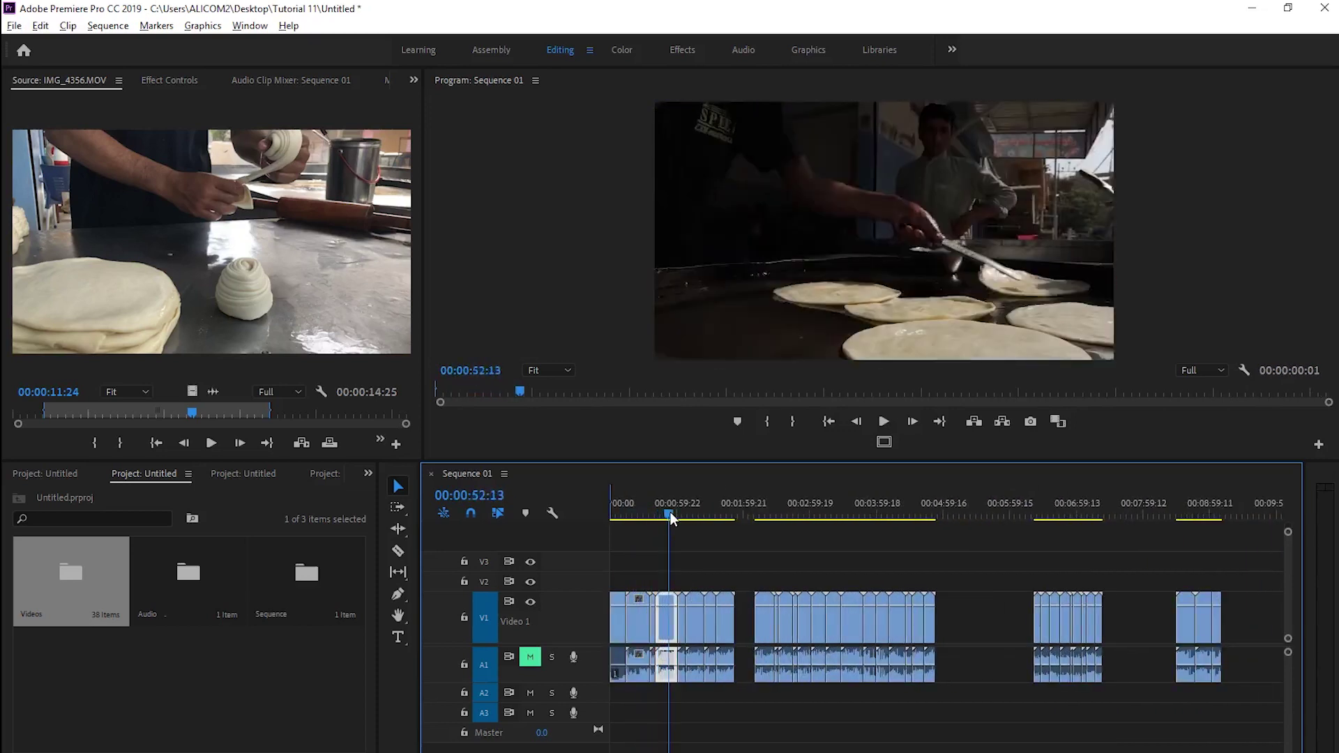
drag(652, 617, 1178, 631)
drag(642, 514, 768, 518)
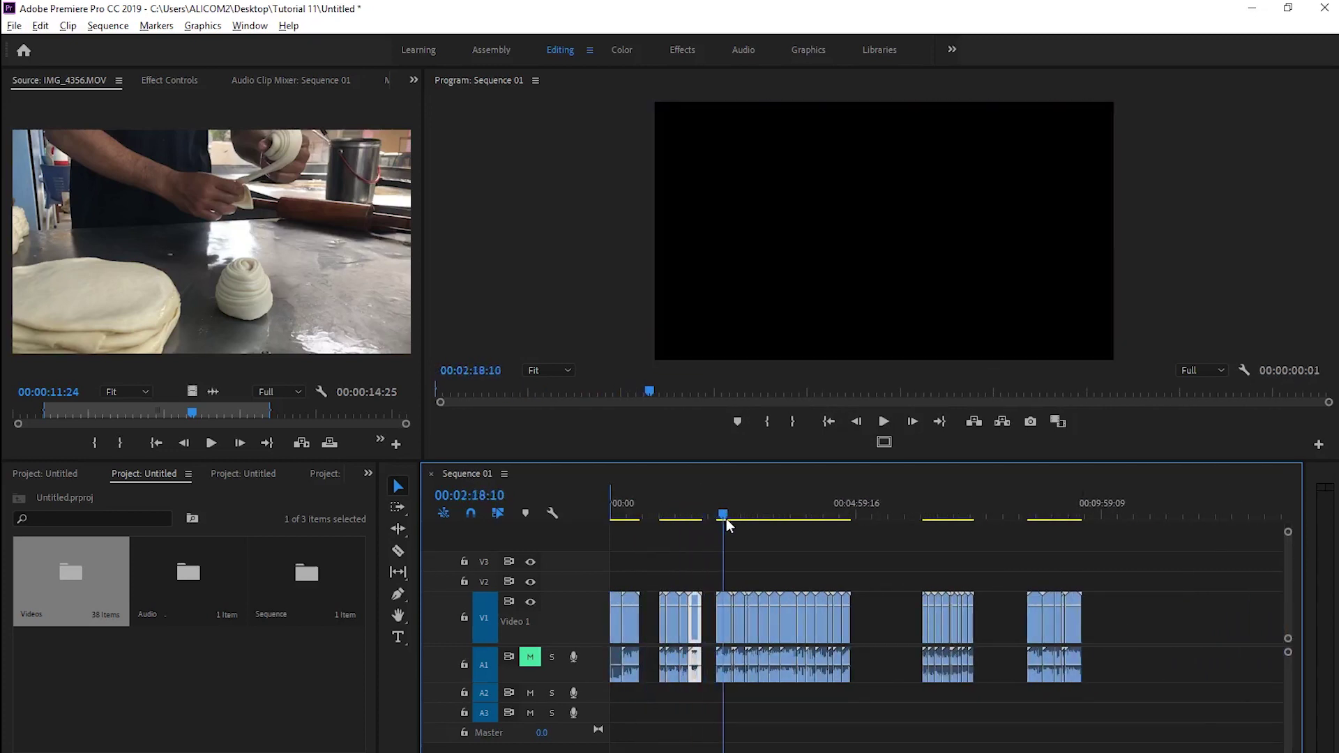
scroll(771, 613, down, 2)
key(Delete)
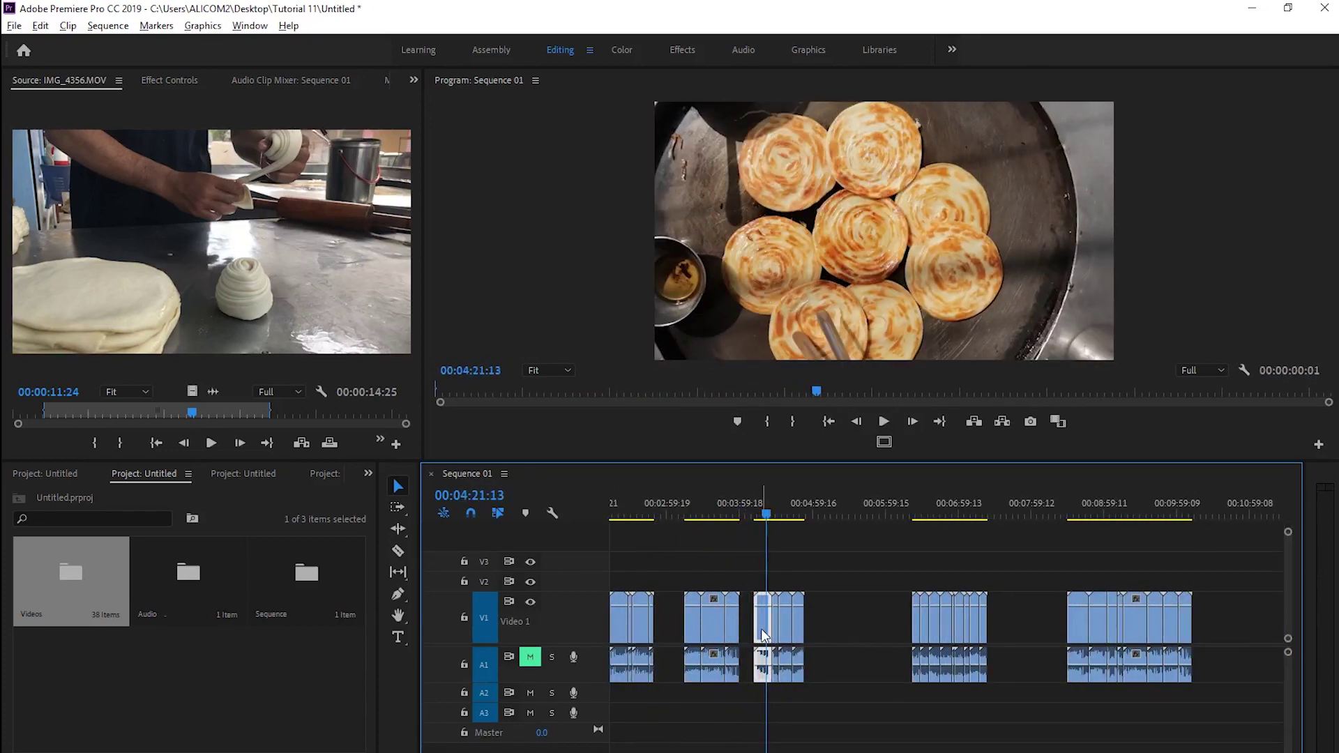
Review the edits by playing from 06:25:08 and from 08:38:15.
key(space)
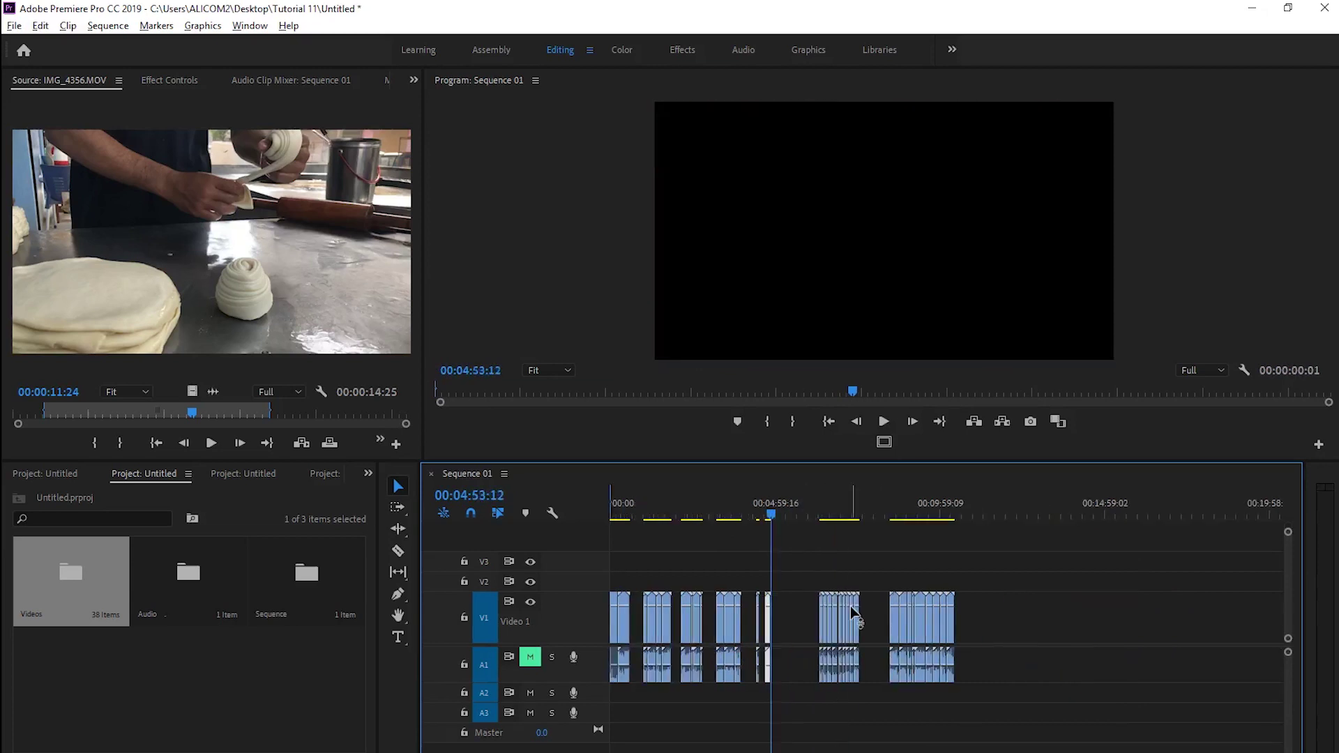
key(Down)
click(754, 514)
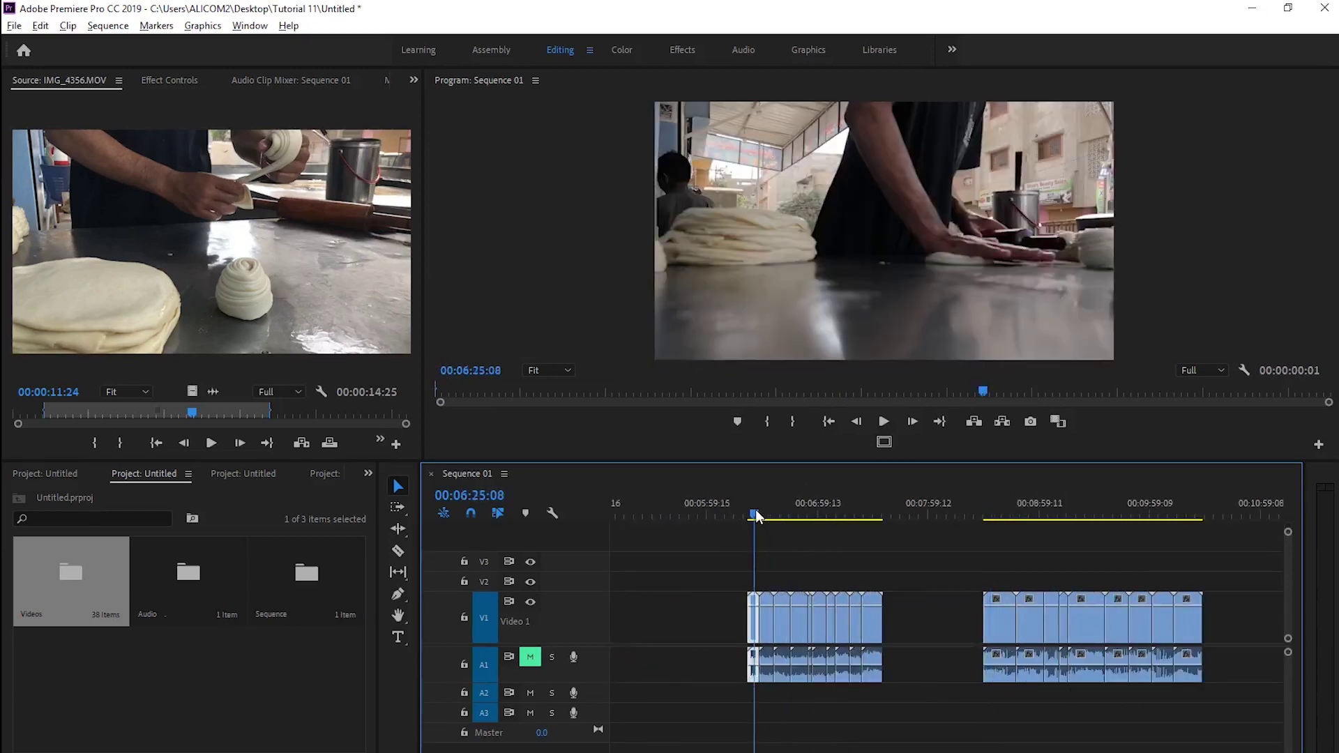
click(1002, 513)
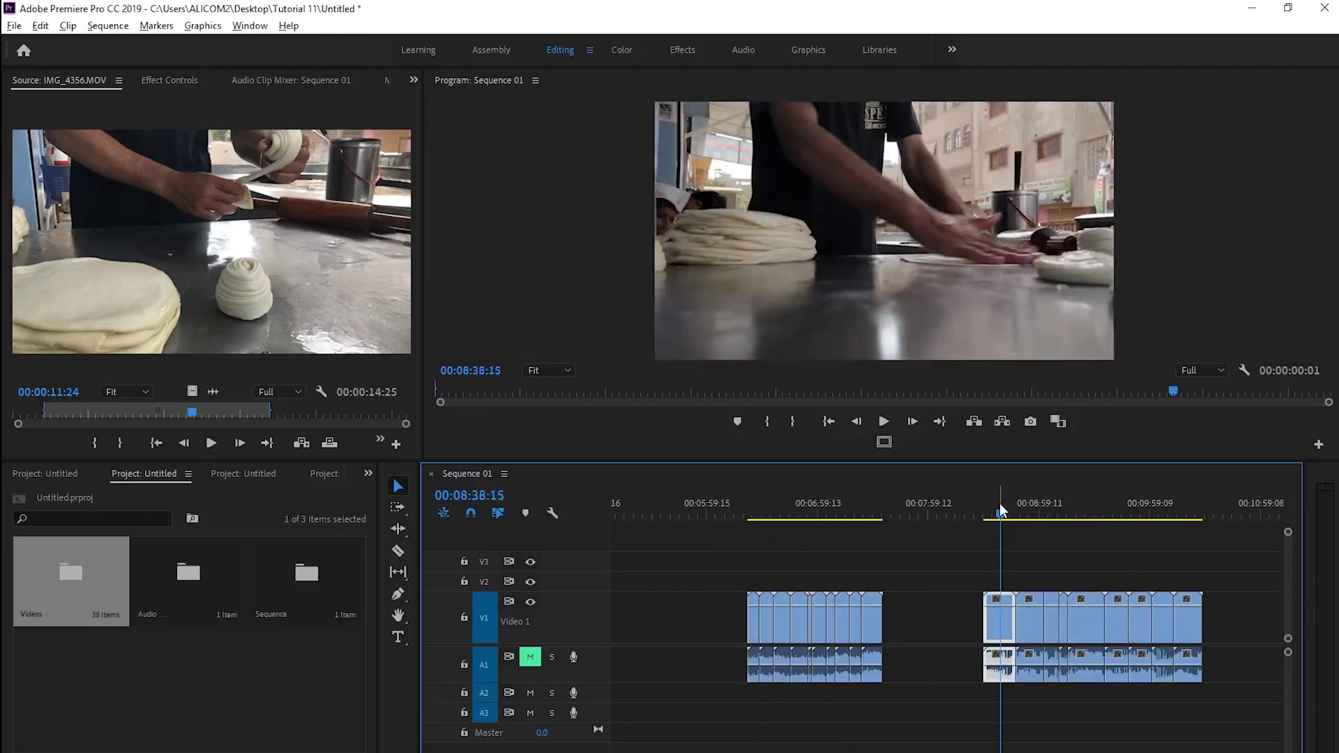
key(space)
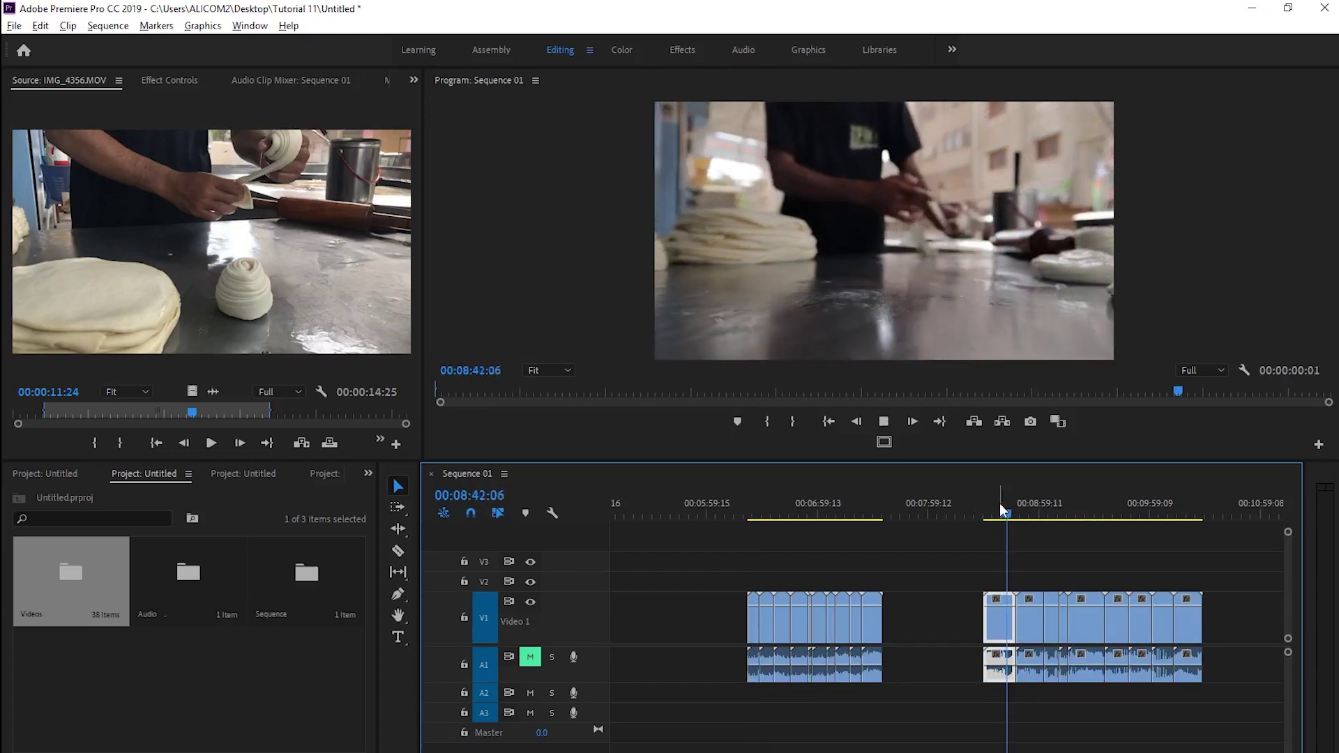
key(space)
key(equal)
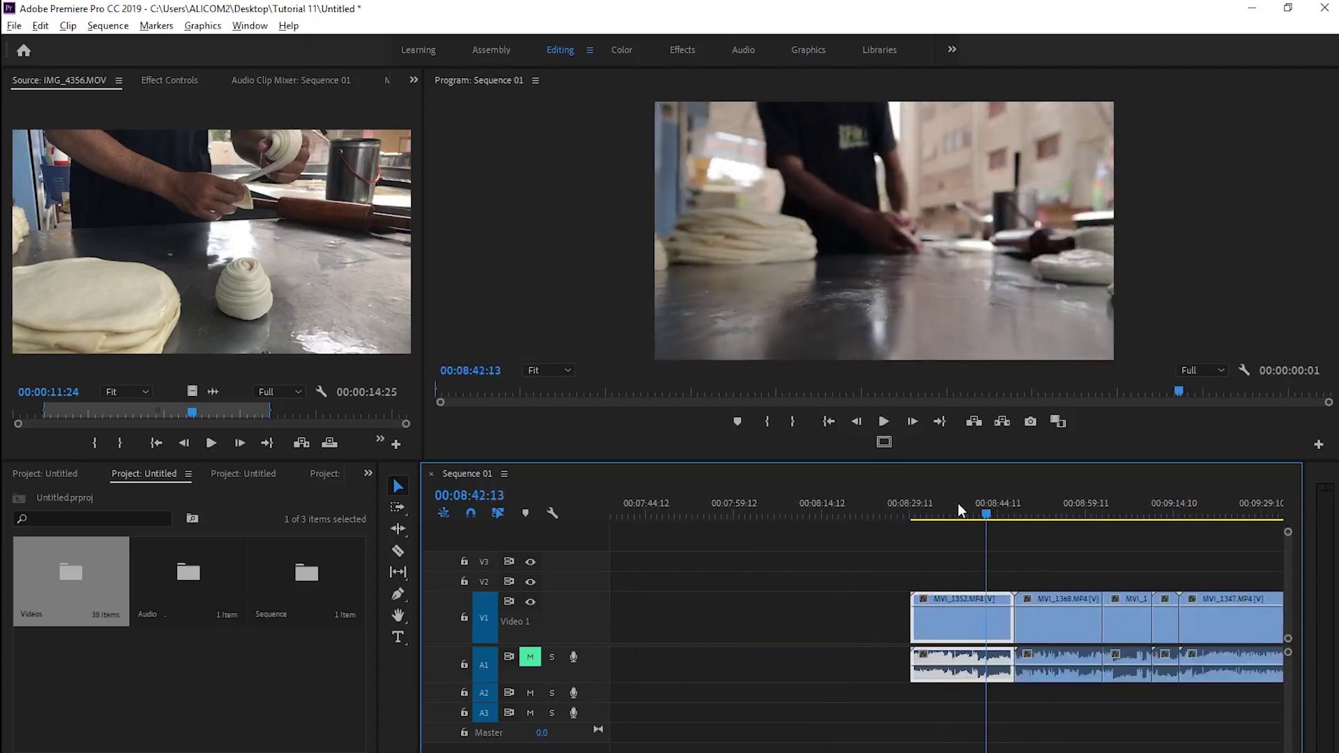
Razor MVI_1352 at the chosen cut point and ripple-delete its tail.
drag(992, 518, 963, 520)
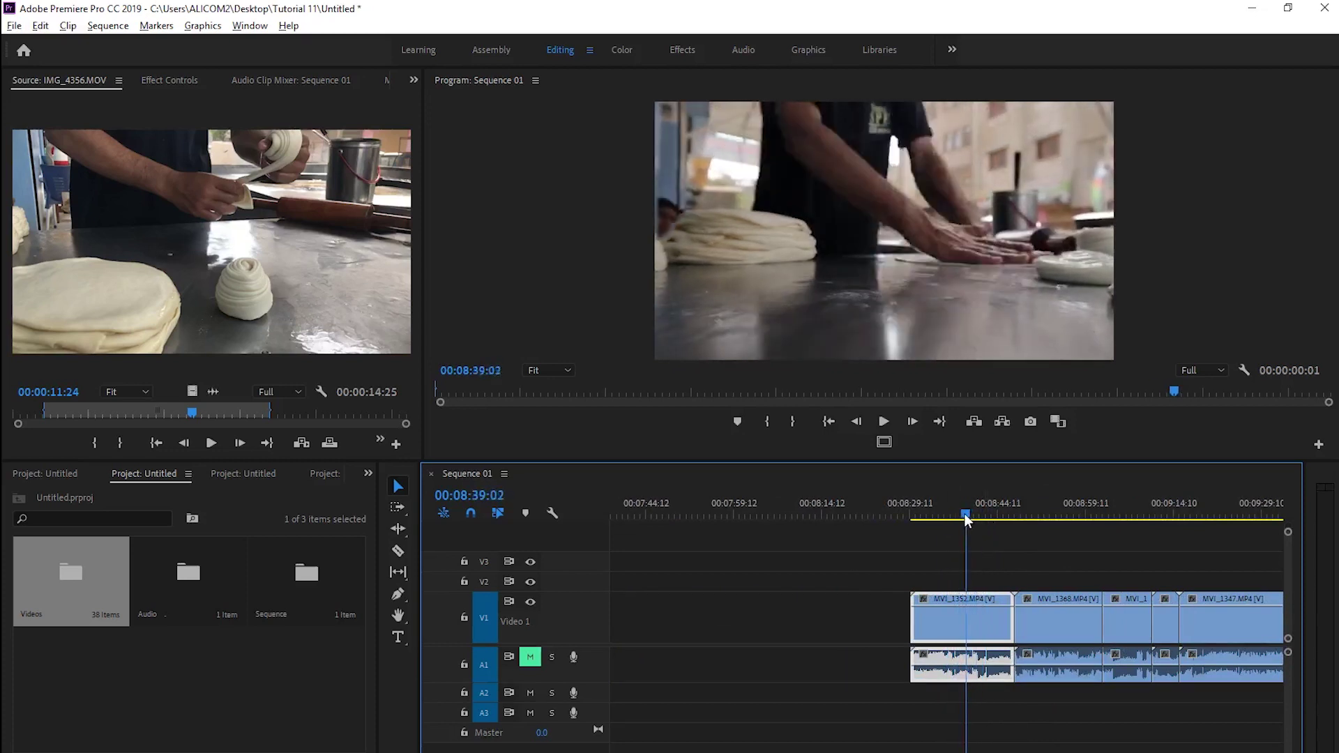
key(space)
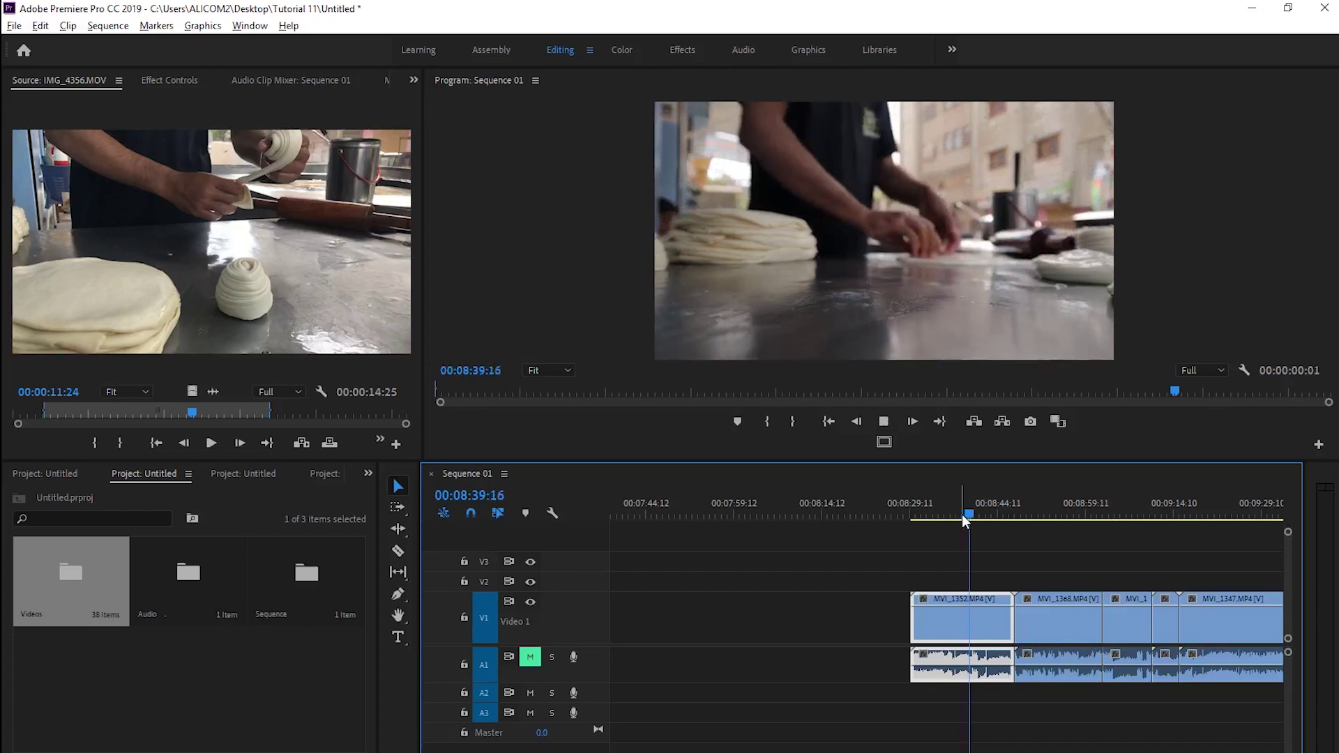
drag(972, 513, 964, 522)
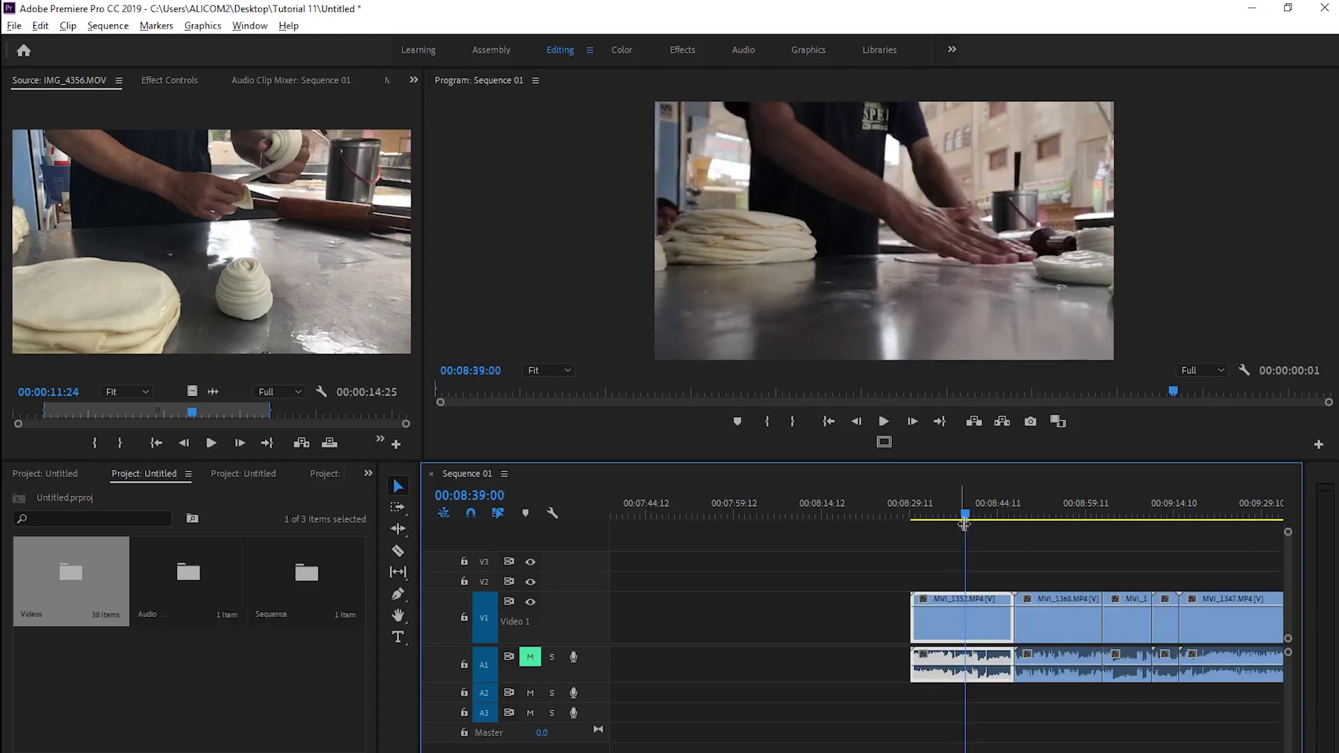
key(ctrl+k)
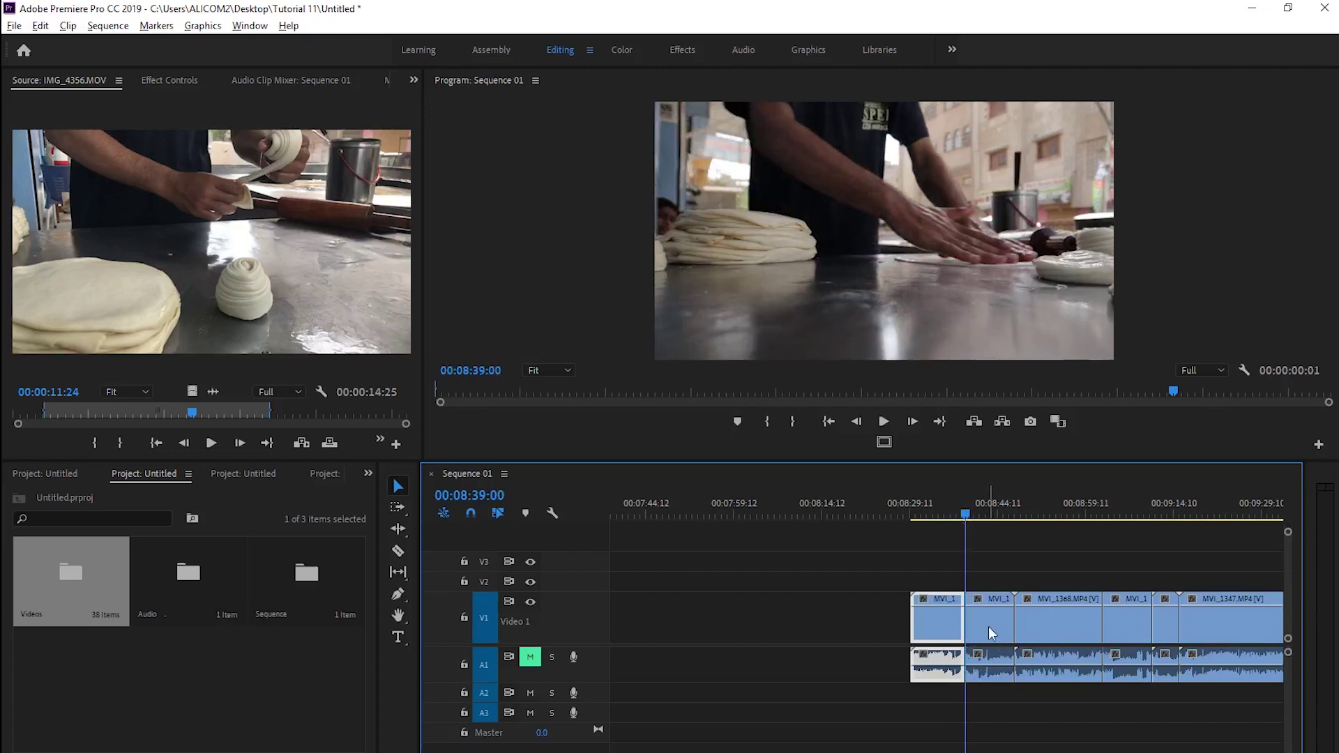
click(989, 627)
key(Delete)
click(989, 627)
key(Delete)
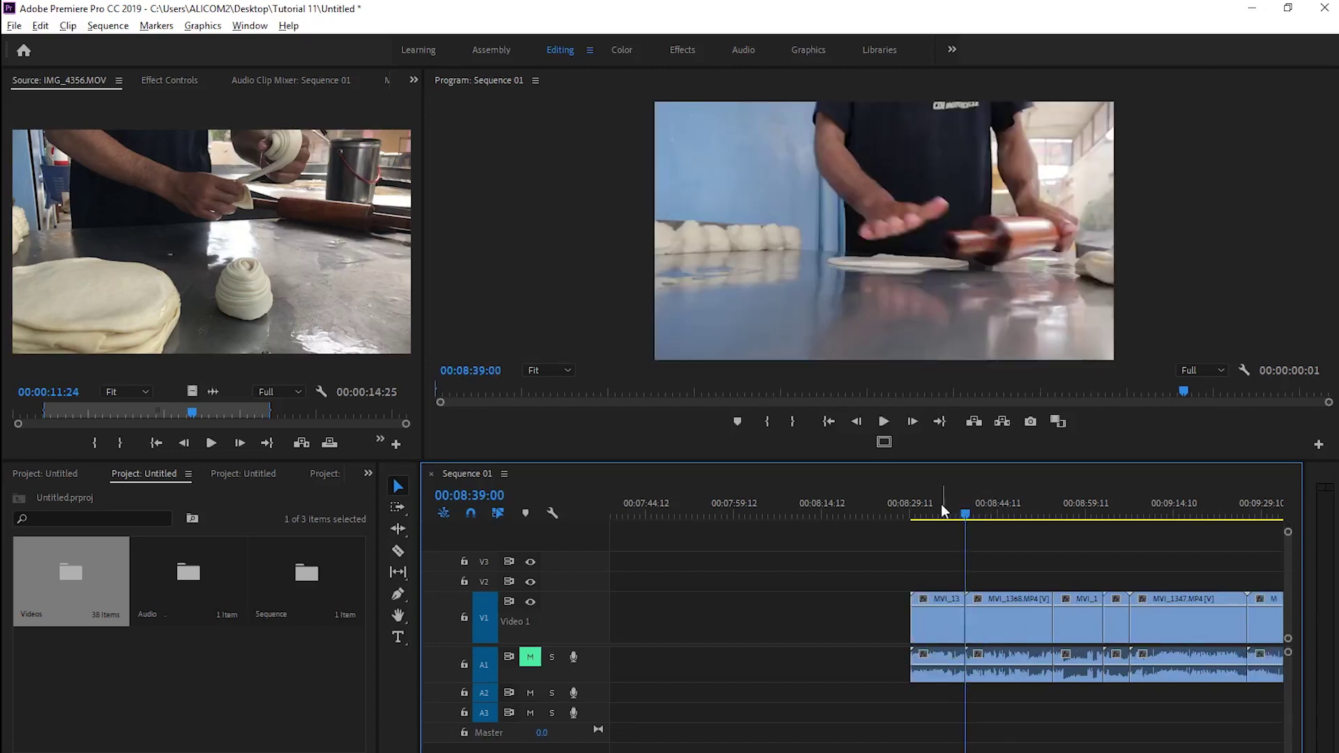
Remove the stray MVI_1352 piece and close the gap it leaves.
click(940, 509)
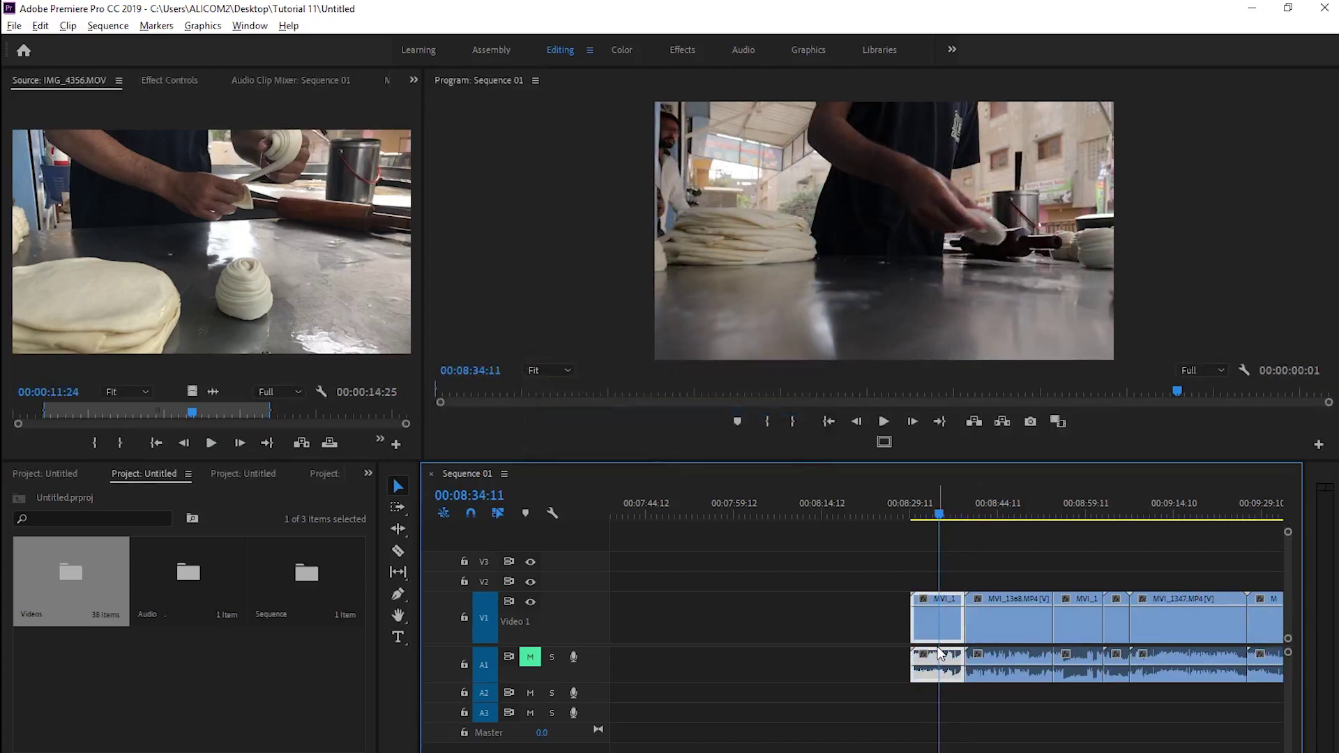
drag(938, 647, 992, 638)
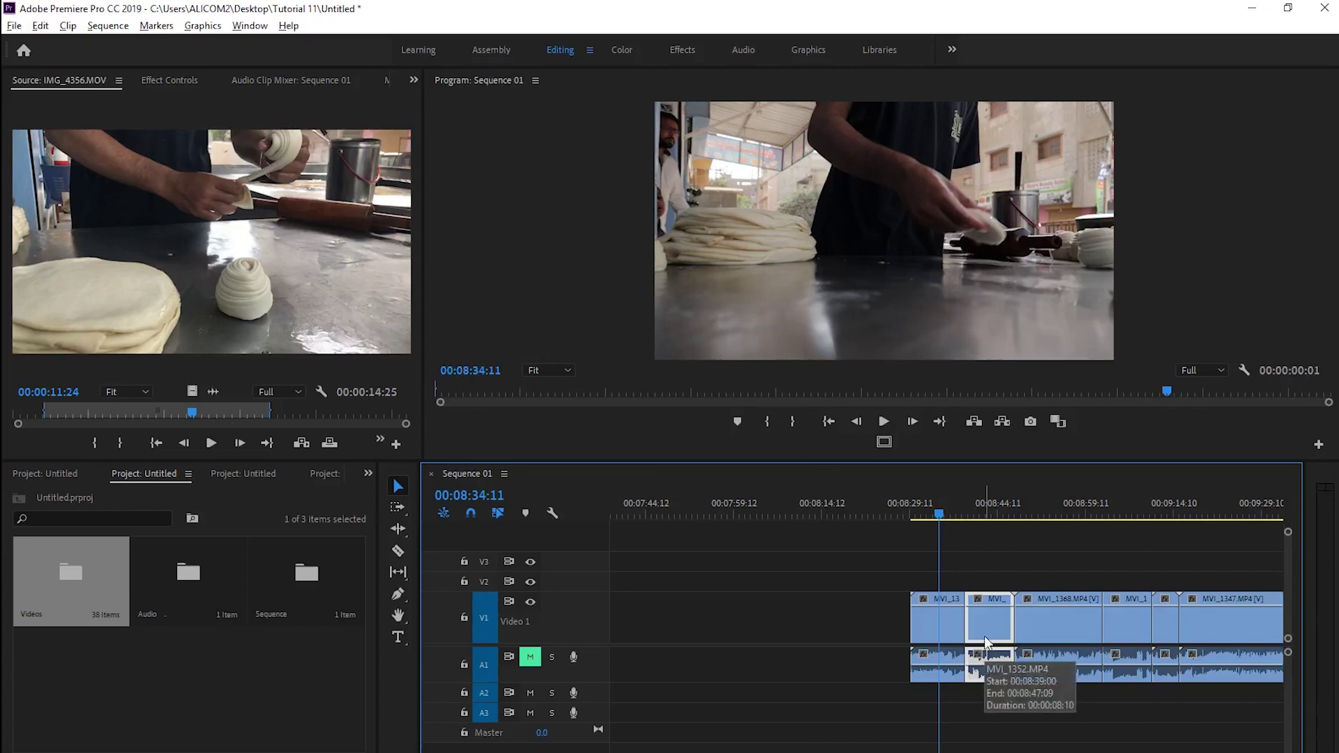
key(Delete)
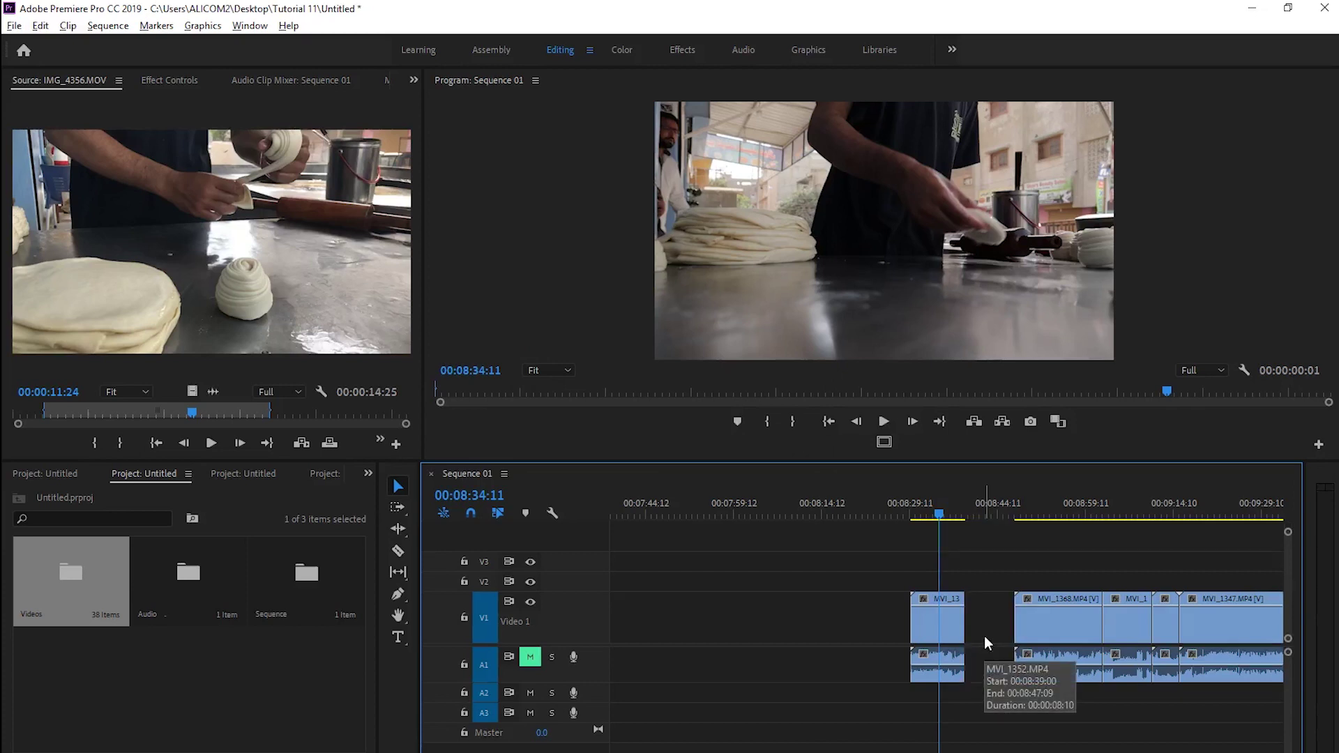
click(985, 635)
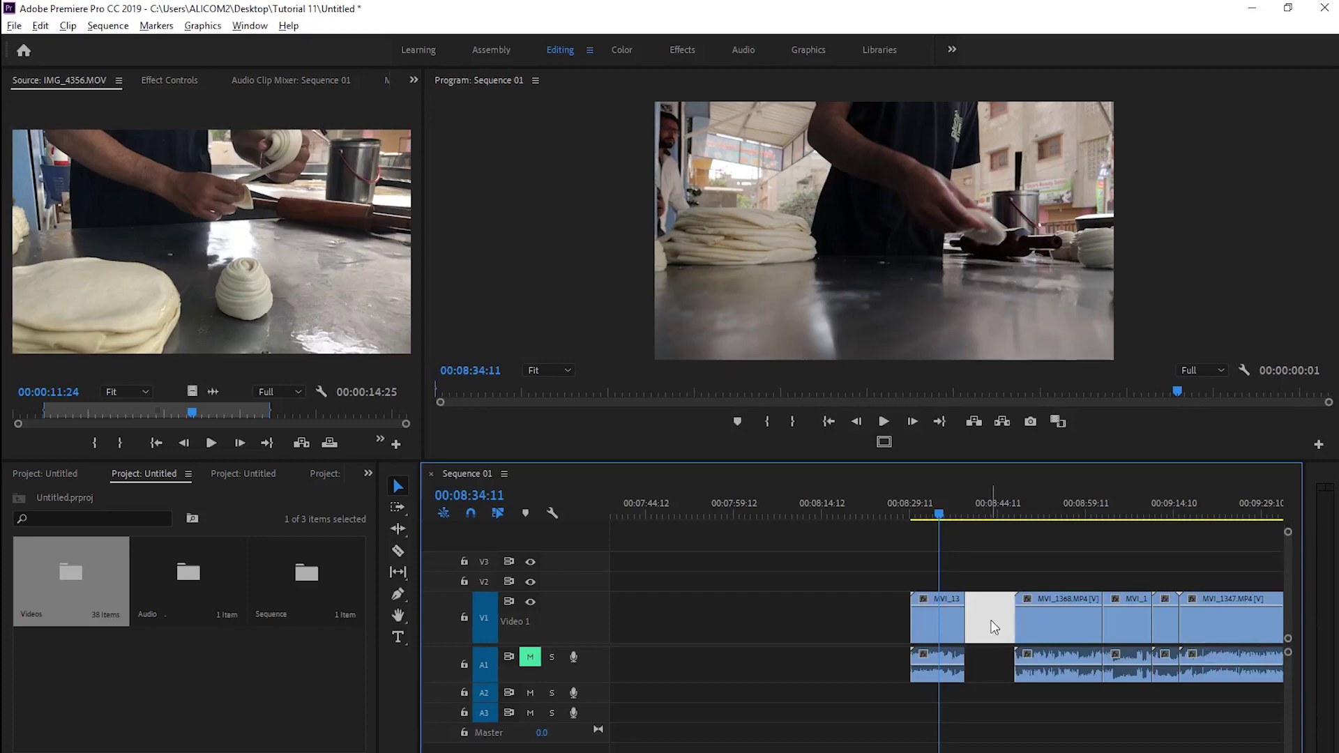
key(Delete)
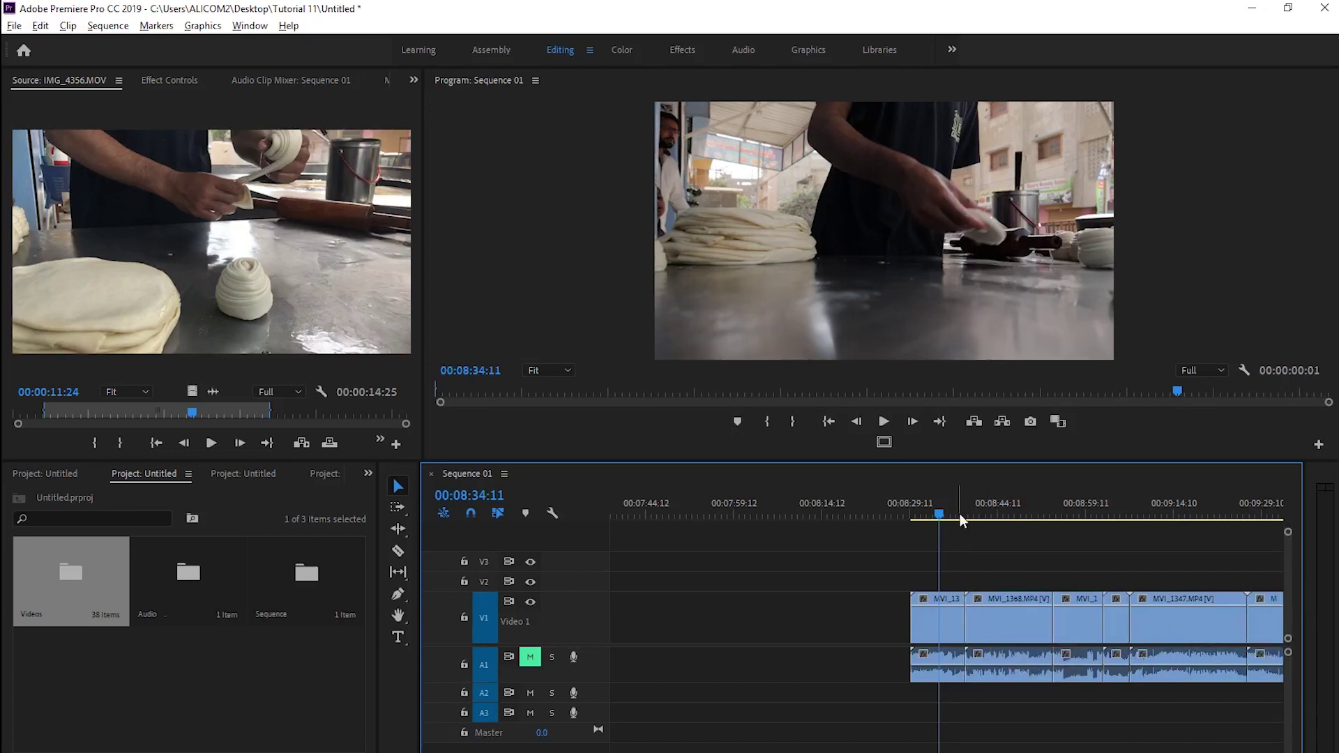
click(990, 599)
Ripple-trim MVI_1344 shorter so the later clips close up.
key(=)
key(=)
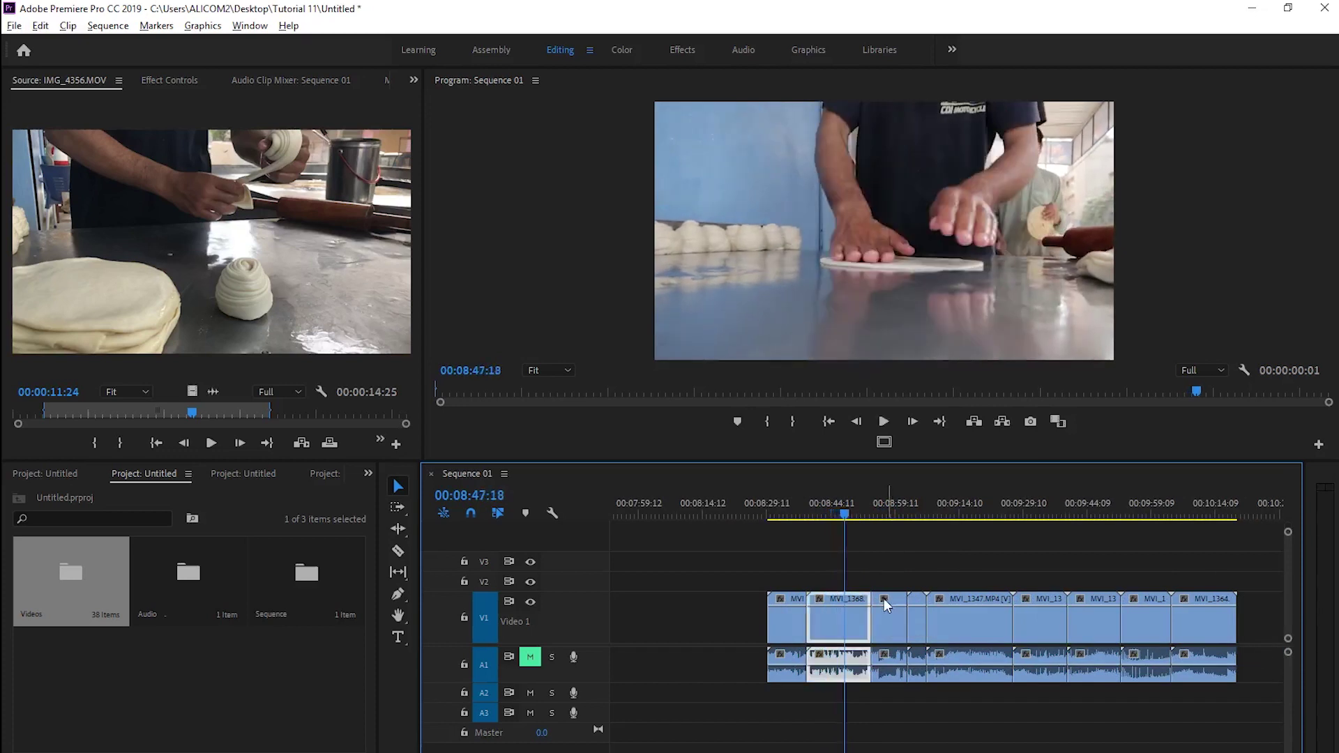
drag(811, 523, 823, 516)
key(=)
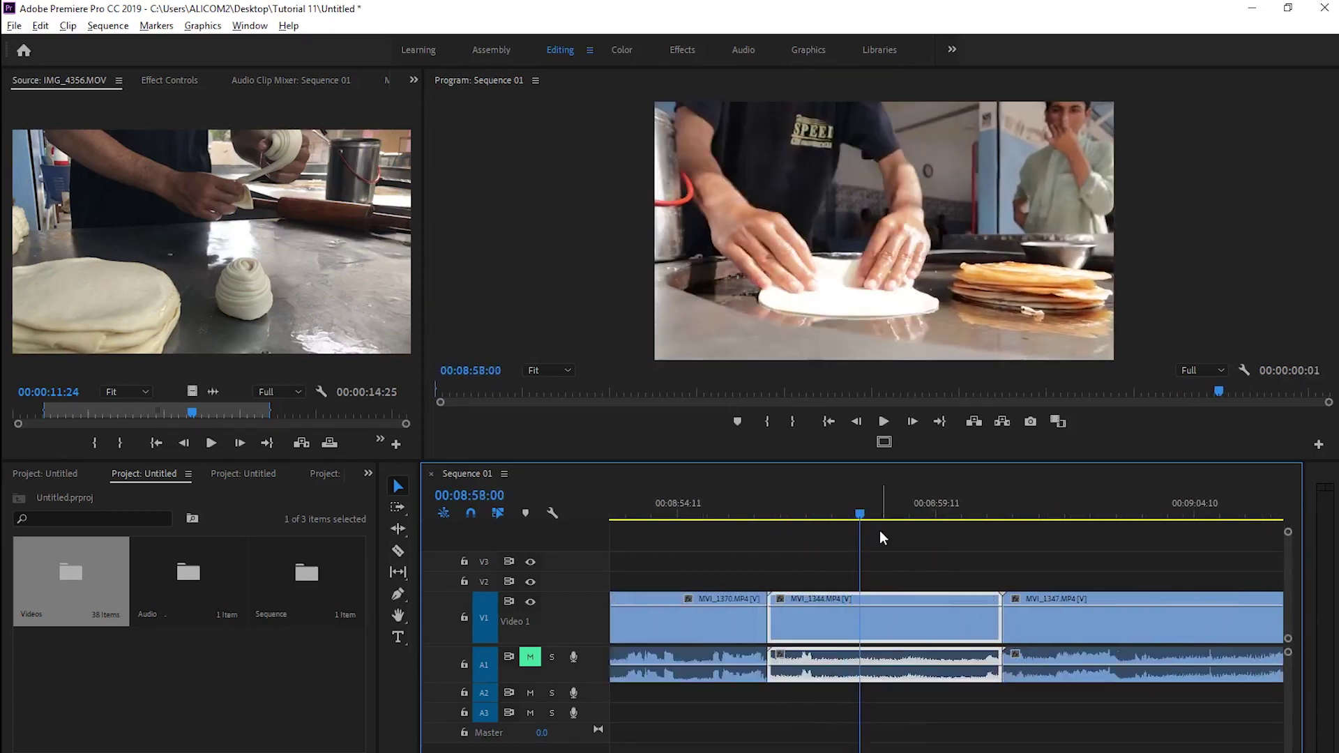
drag(993, 618, 868, 618)
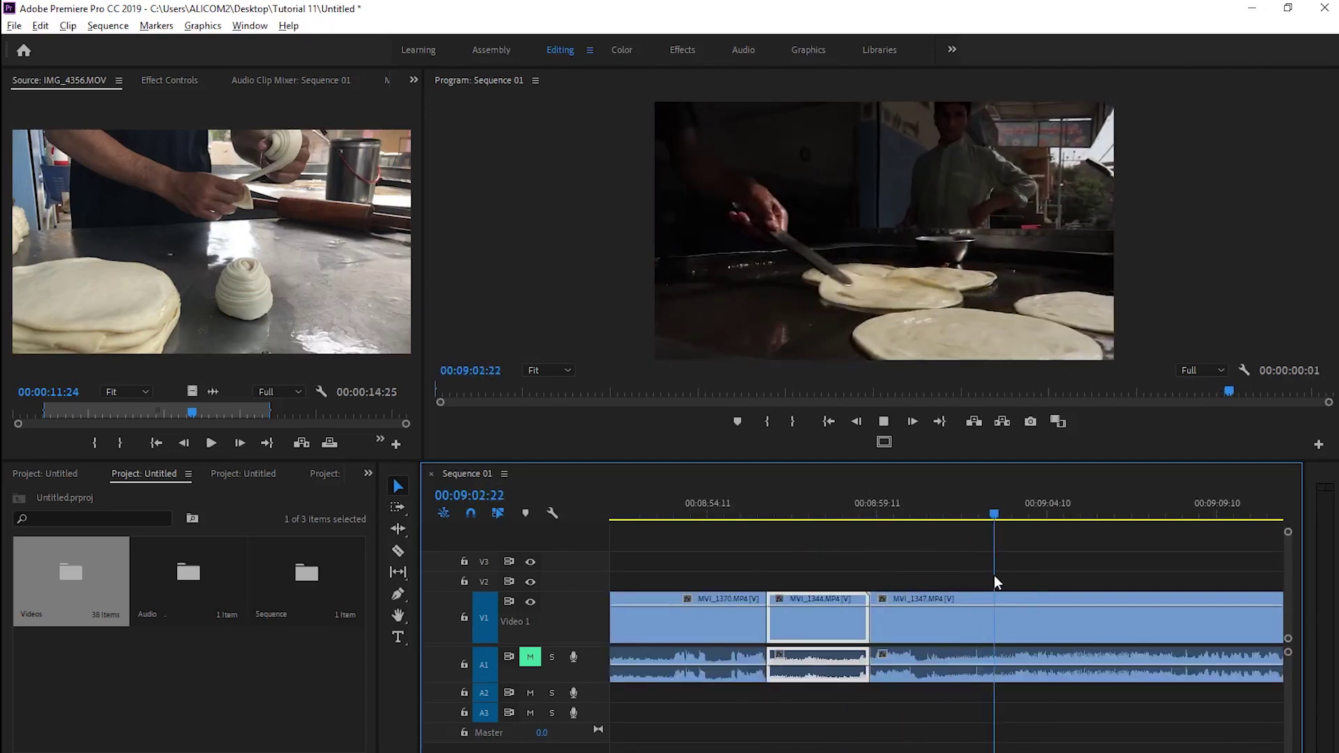
key(space)
drag(1085, 518, 1109, 516)
Delete the gap after MVI_1347 and play back the result.
click(1076, 617)
key(Delete)
click(968, 516)
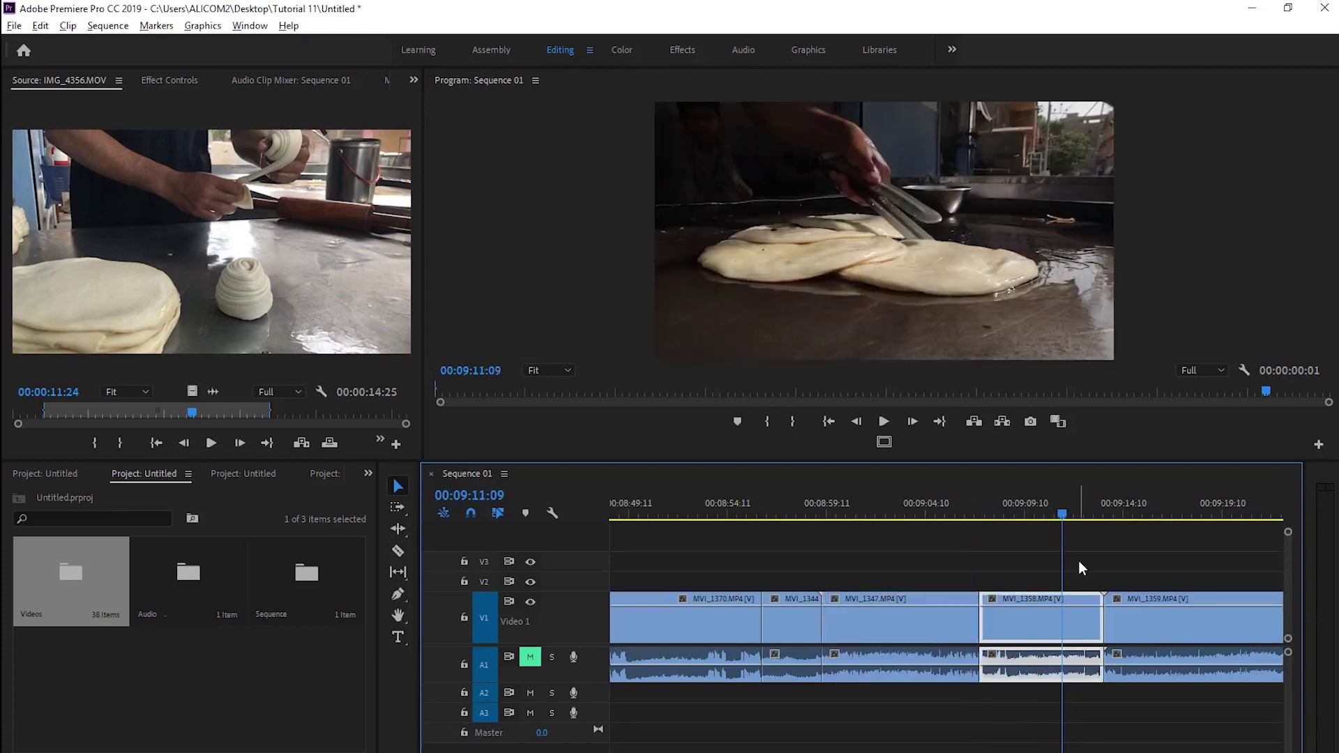
key(space)
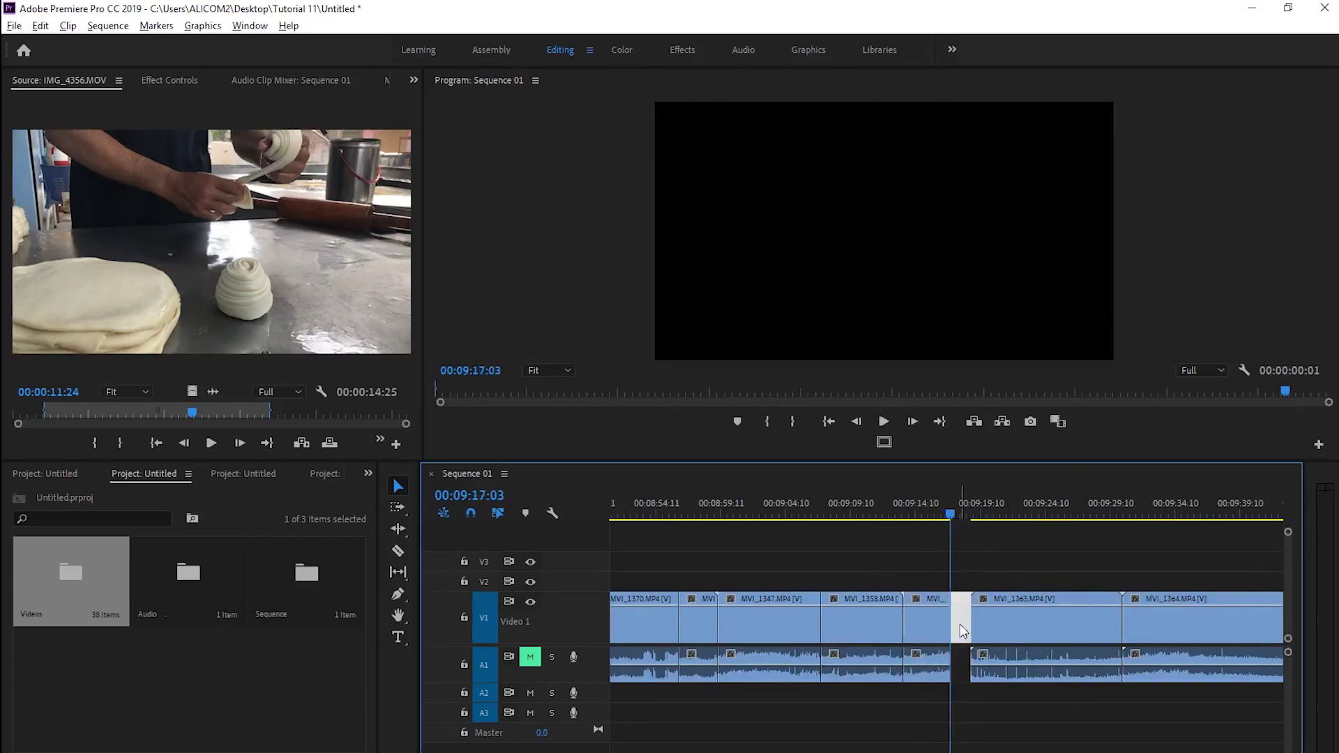
scroll(1032, 550, down, 4)
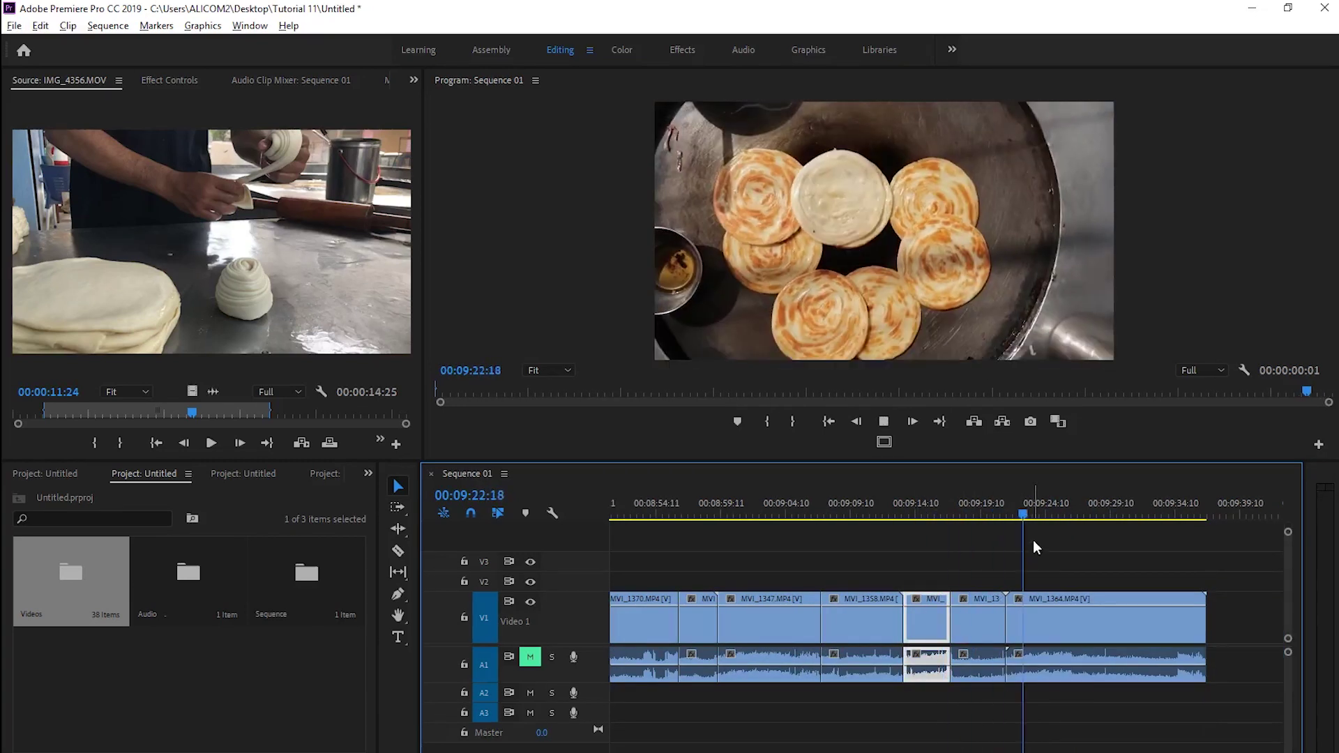
scroll(1076, 624, down, 2)
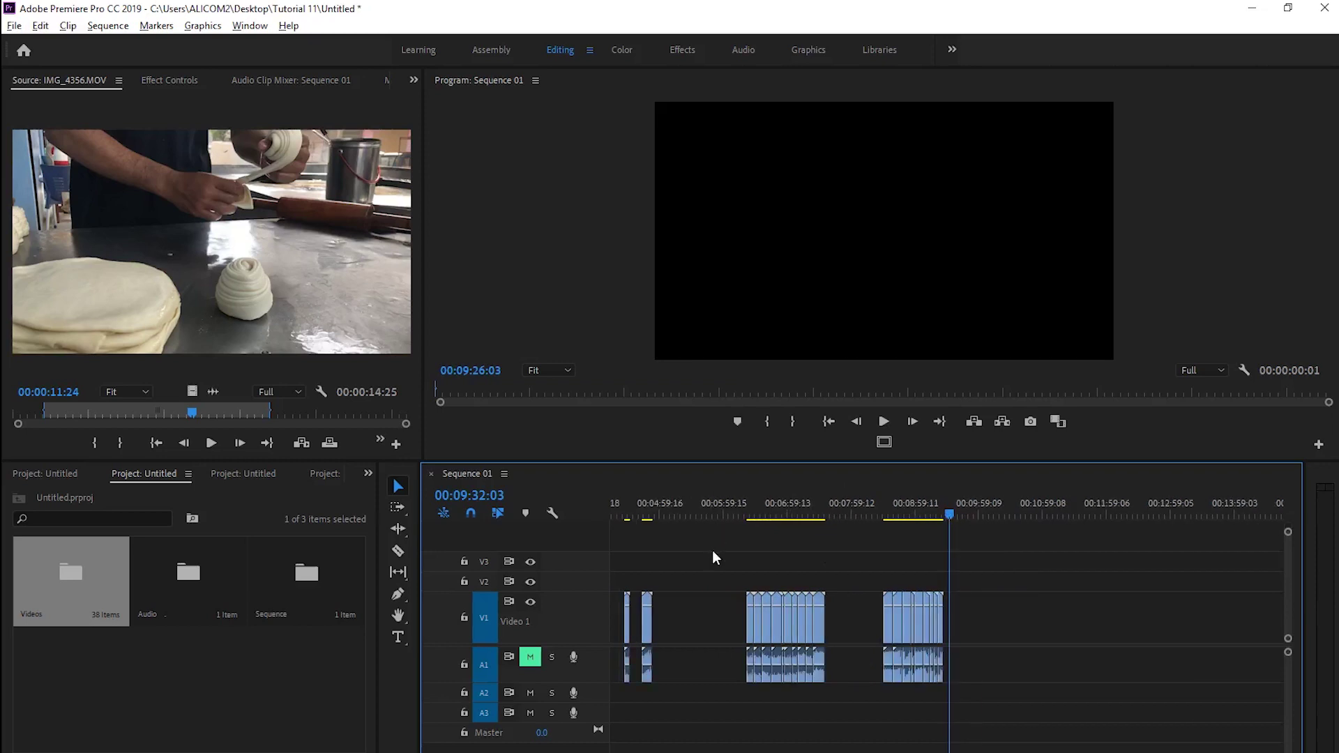
Move the two small clips past the last clip and close the gap before them.
scroll(713, 551, down, 3)
drag(747, 621, 1135, 628)
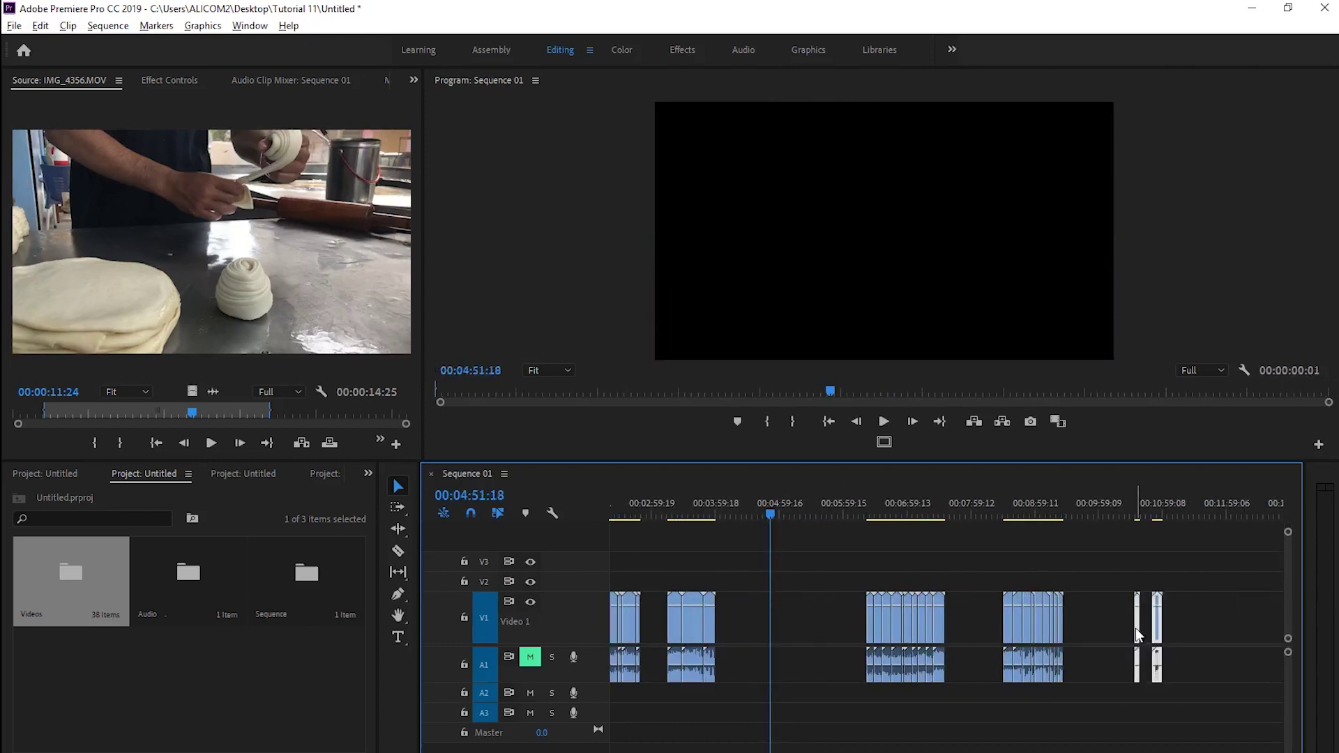
scroll(1109, 624, up, 3)
click(1083, 620)
key(Delete)
Undo the split to merge the short piece back into MVI_1364.
click(899, 503)
scroll(943, 565, up, 5)
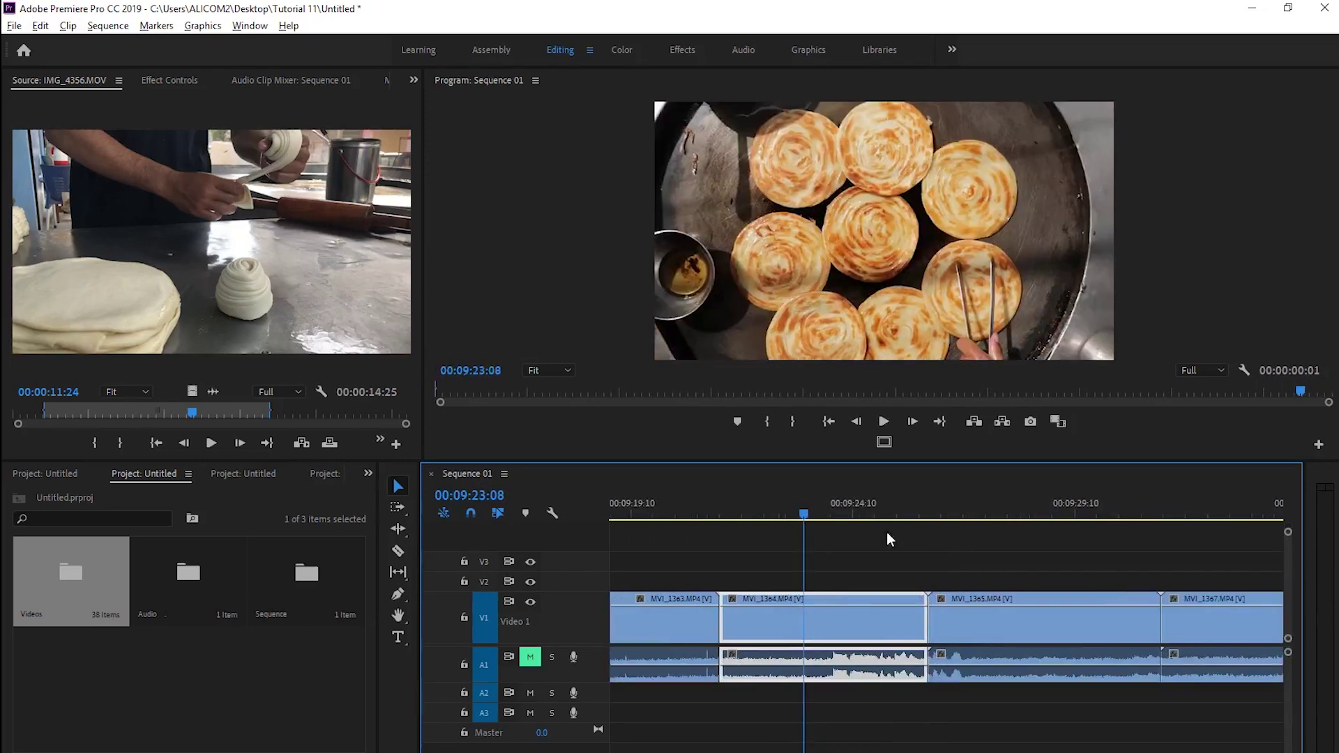
click(910, 503)
key(ctrl+z)
Cut MVI_1364 at the chosen frame, remove the part after it, and close the gap before MVI_1365.
click(823, 503)
key(space)
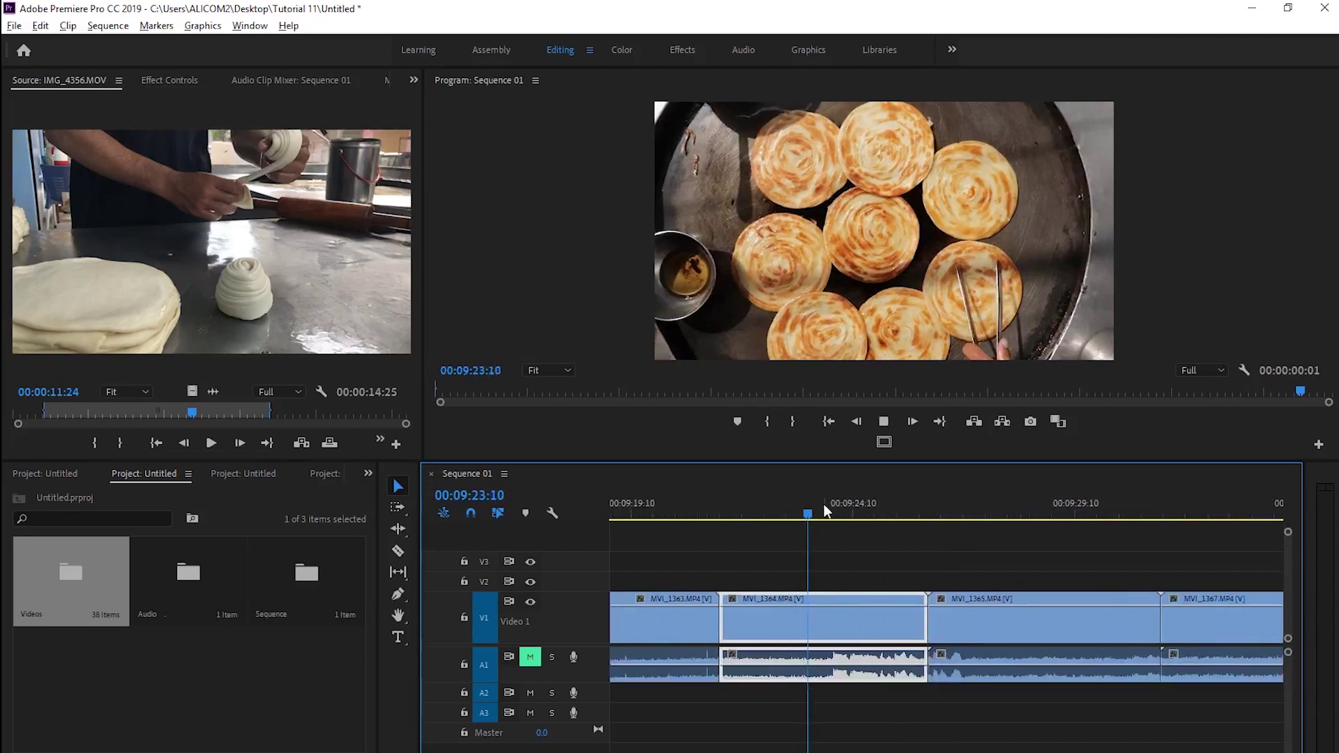
key(space)
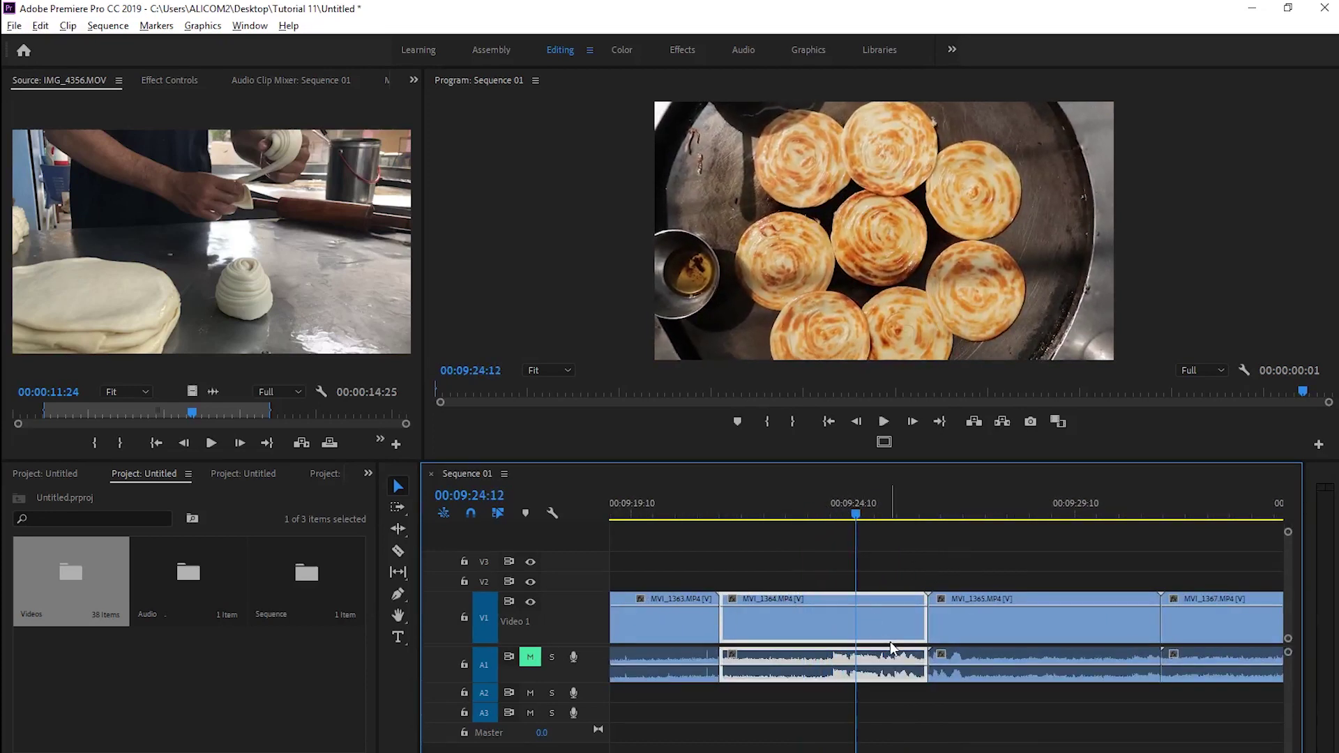
key(ctrl+k)
right_click(899, 662)
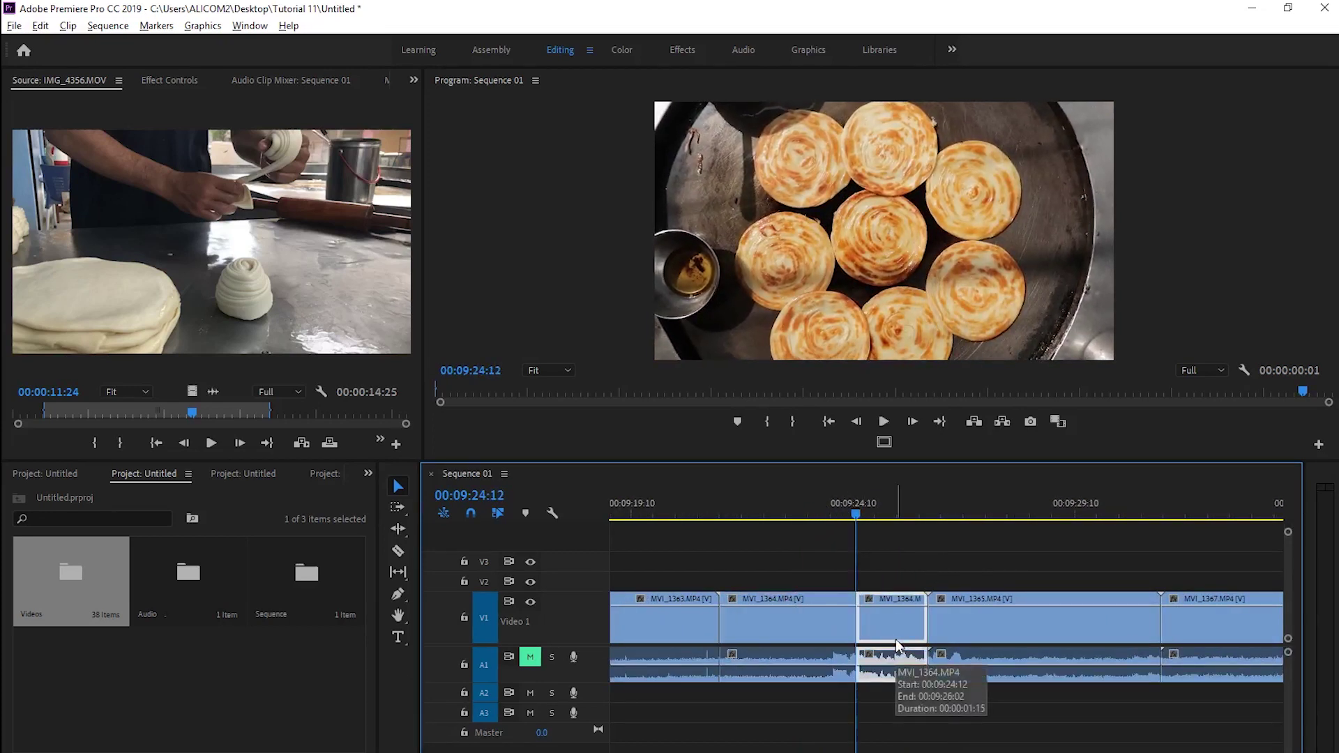
click(928, 694)
mouse_move(821, 632)
mouse_down()
mouse_move(894, 632)
mouse_move(724, 621)
mouse_up()
Remove the unwanted stretch of MVI_1365 and shorten it so later clips close up.
click(947, 496)
key(space)
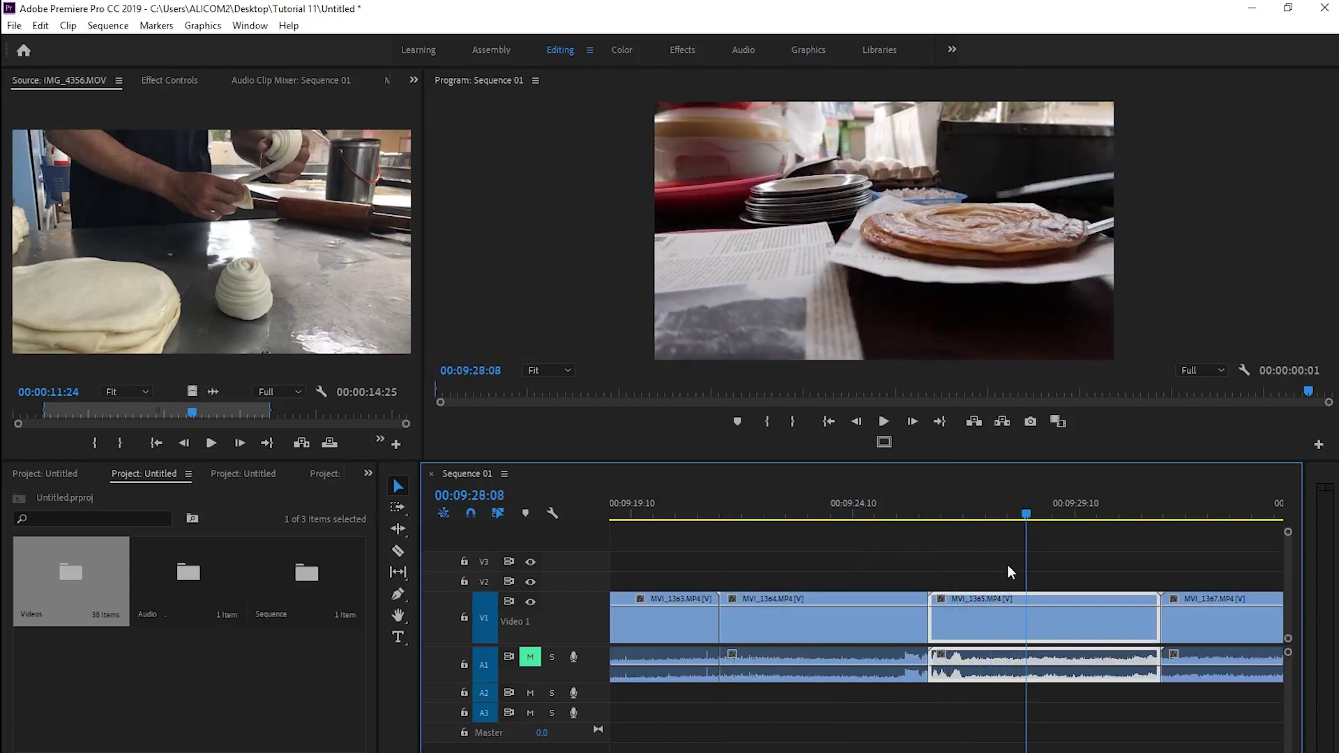
click(980, 509)
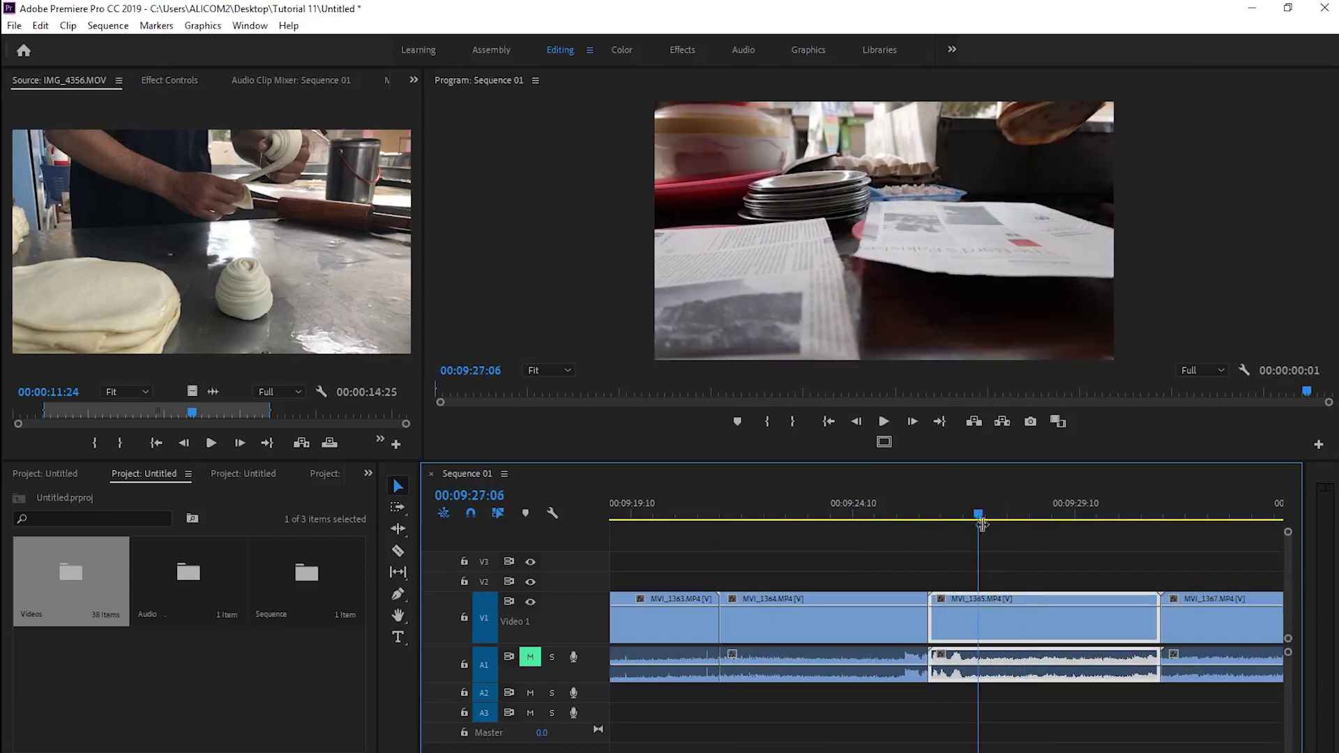
drag(976, 512, 982, 513)
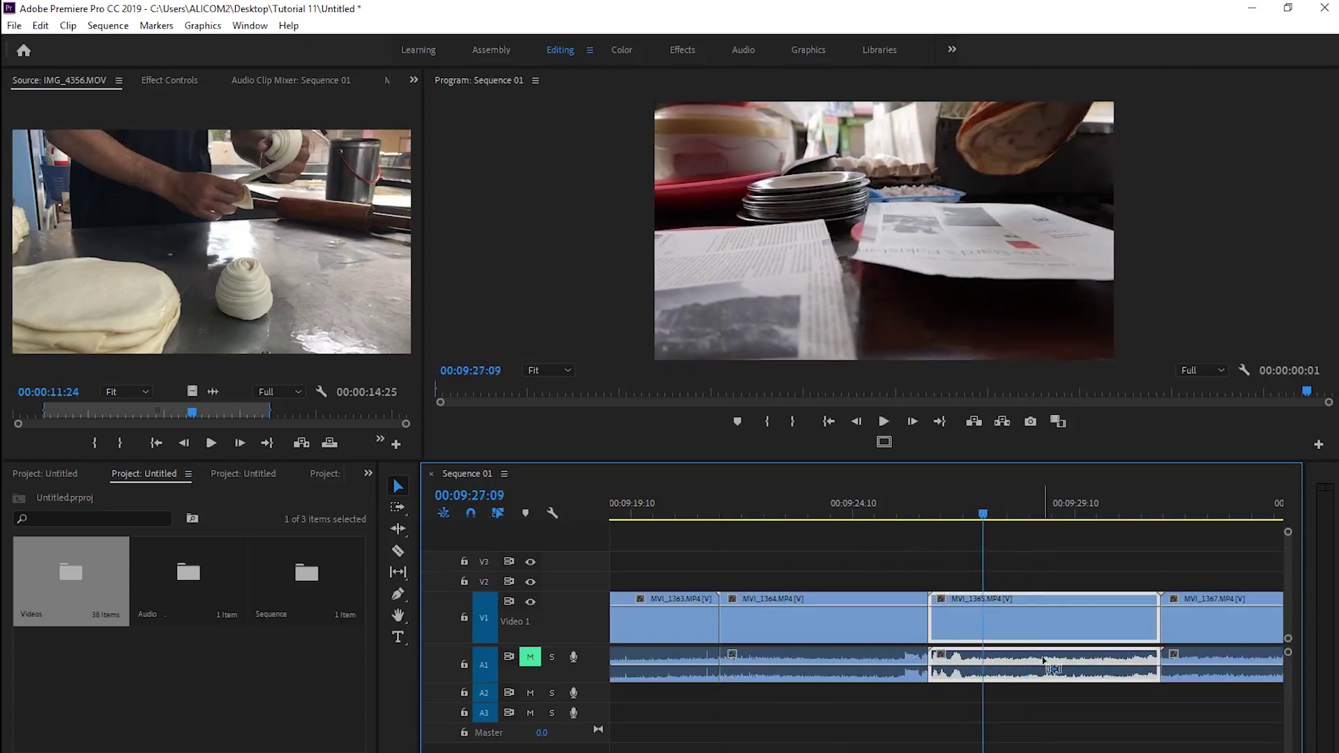
key(Delete)
click(919, 514)
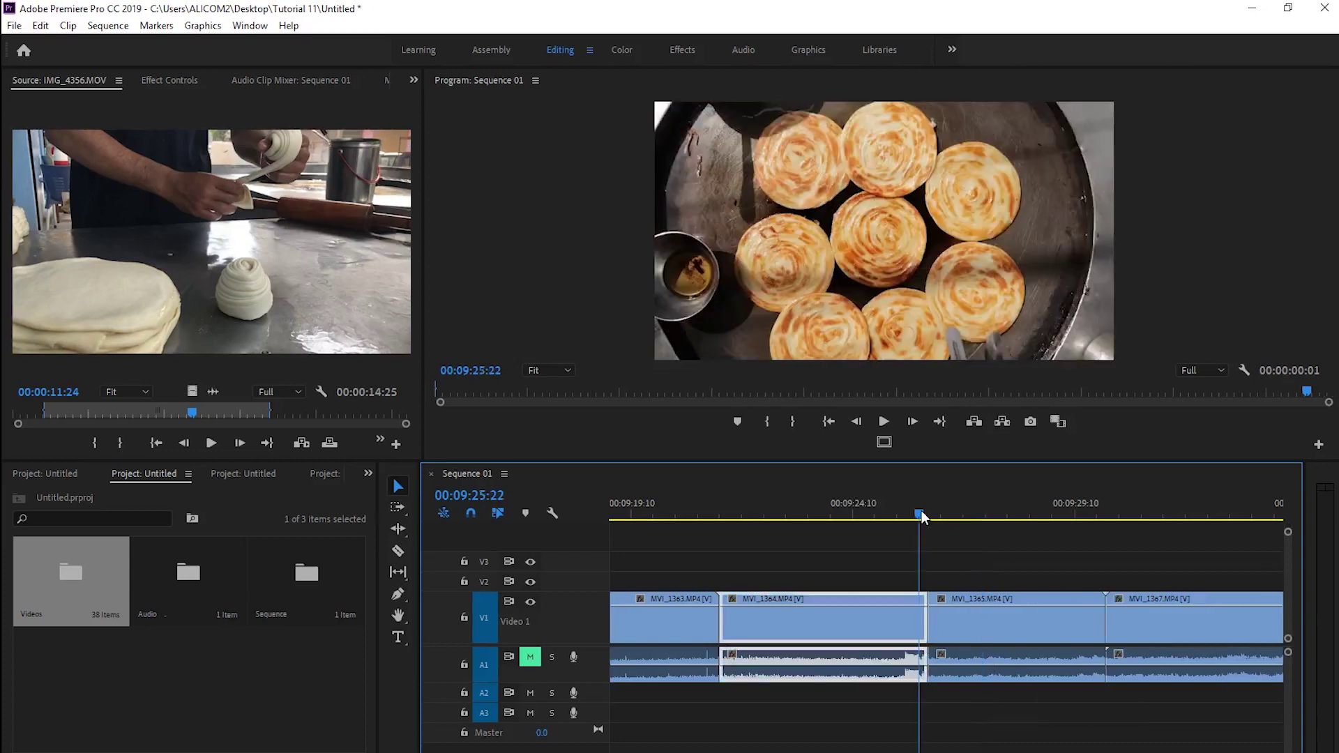
drag(922, 516, 1055, 516)
Delete the closing MVI_1367 clip and park the playhead at 00:08:29:00.
key(w)
key(minus)
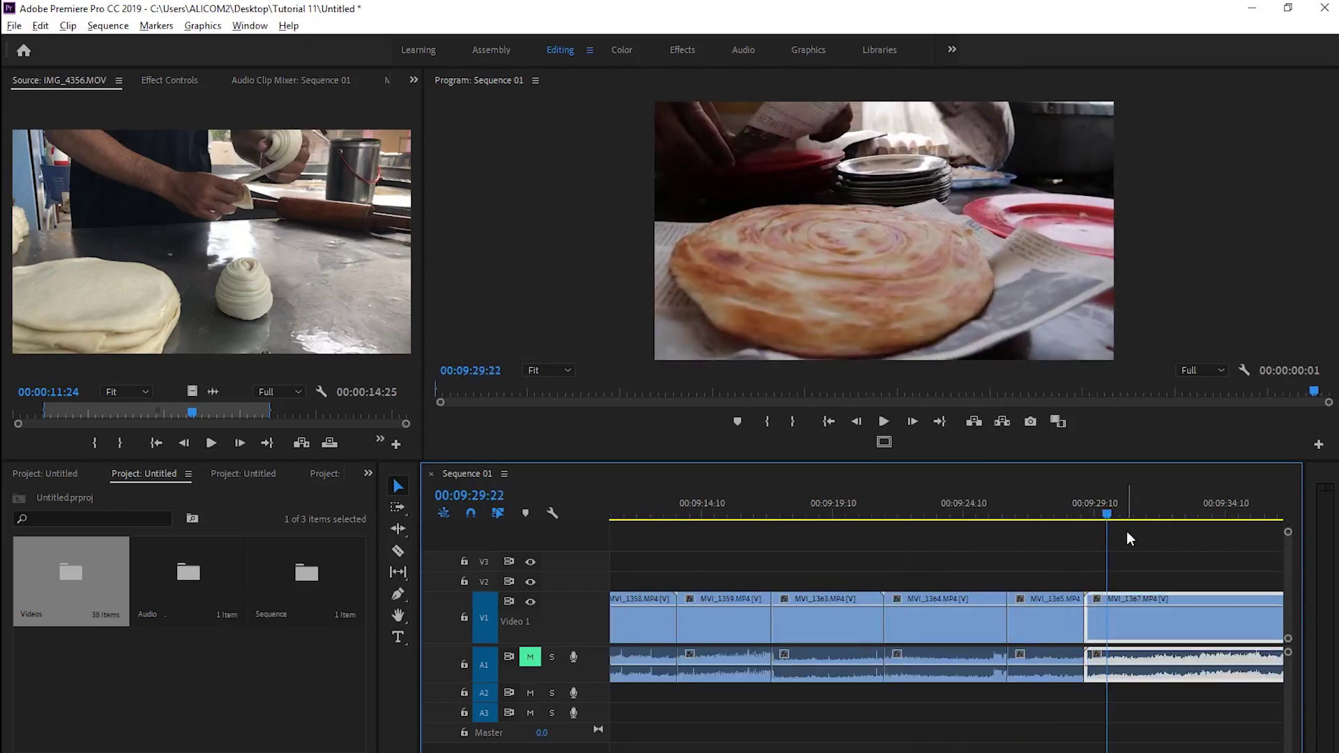
key(minus)
drag(1202, 515, 1115, 515)
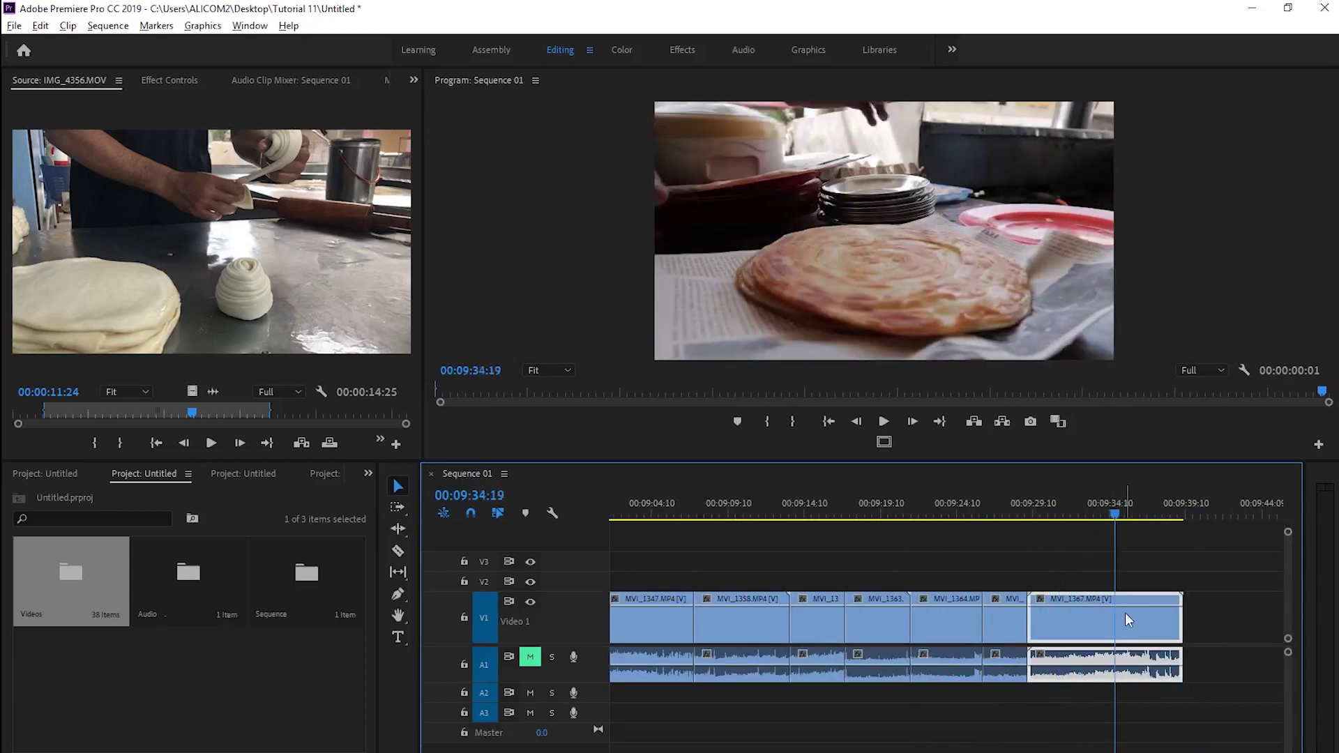
key(Delete)
key(minus)
key(minus)
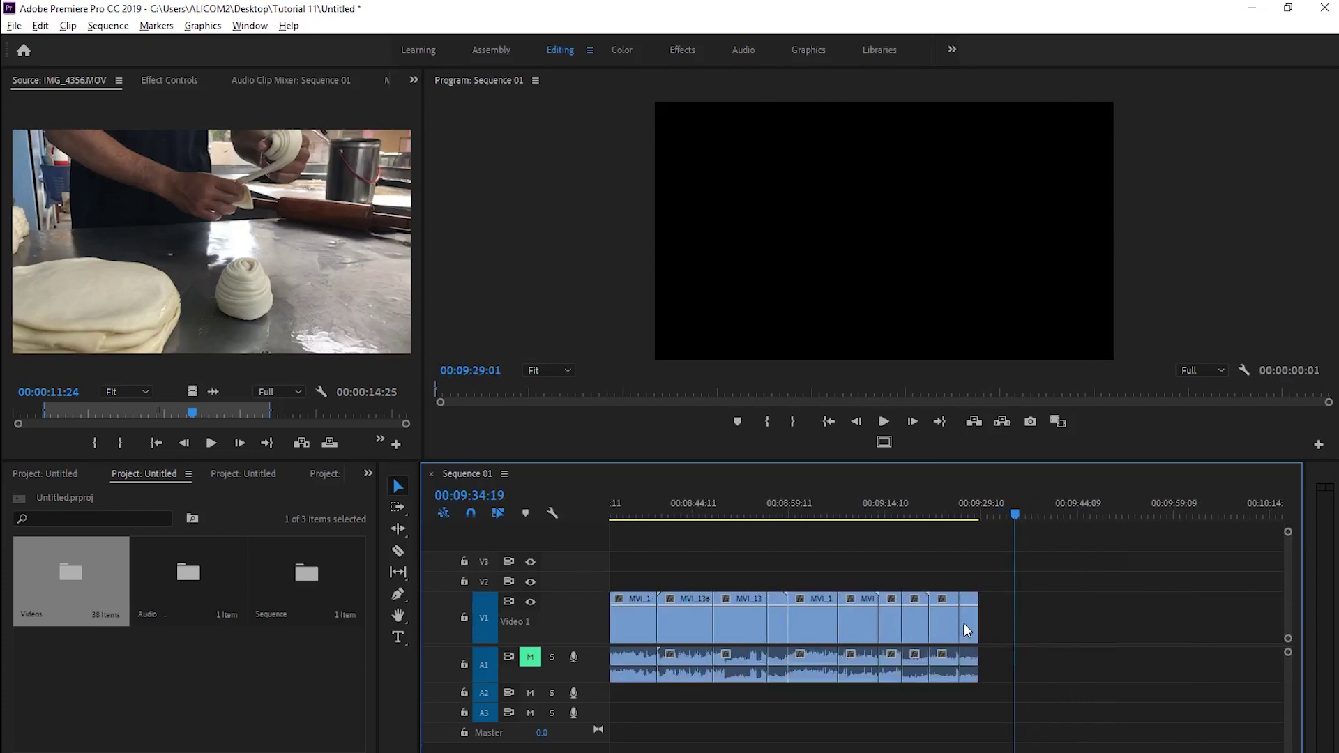
key(minus)
scroll(880, 620, up, 3)
click(826, 502)
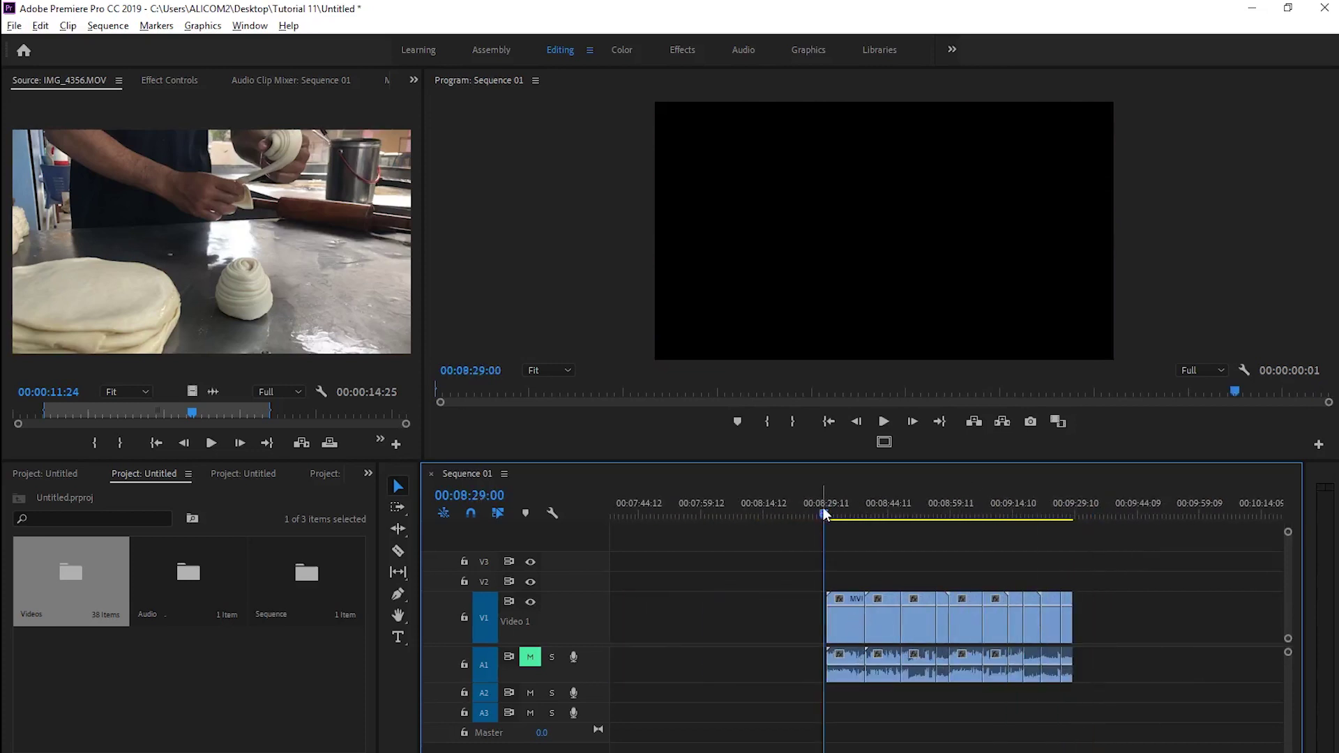
Preview the clips and delete the clip at 00:07:02:03.
mouse_move(824, 514)
mouse_down()
mouse_move(1037, 529)
mouse_move(1044, 549)
mouse_move(1070, 551)
mouse_up()
drag(721, 508, 732, 509)
key(minus)
key(Delete)
key(minus)
key(minus)
Delete the two middle clips and the three leftmost clips.
drag(973, 577, 813, 654)
key(Delete)
scroll(785, 643, up, 3)
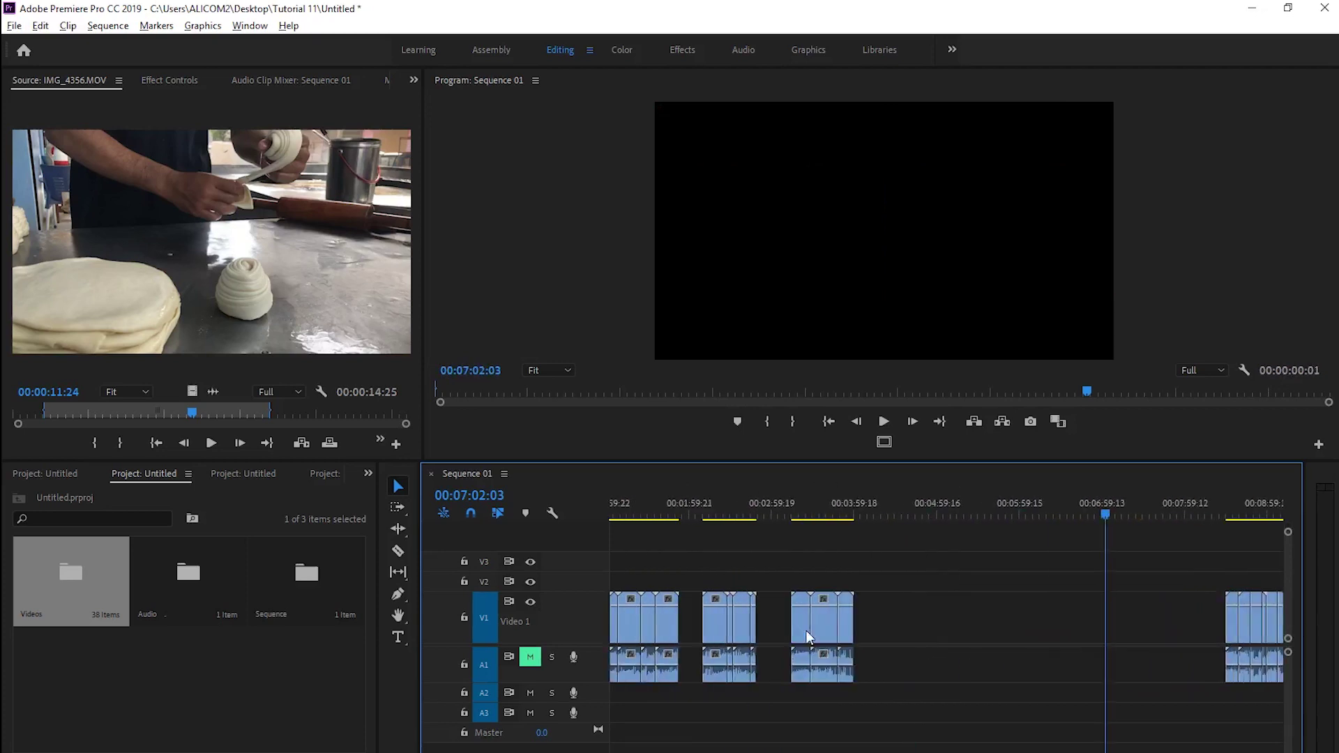
drag(906, 555, 604, 686)
key(Delete)
scroll(600, 685, up, 2)
key(minus)
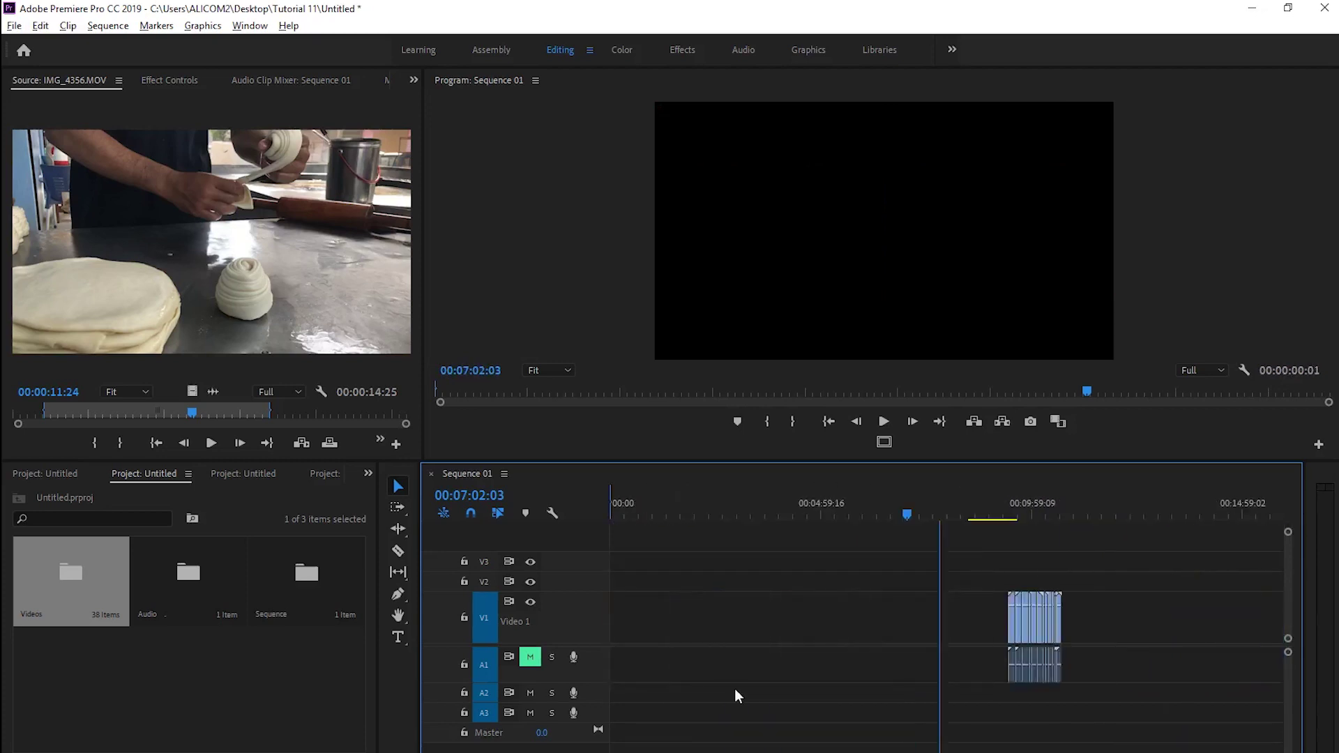
key(minus)
Delete the empty V1 gap so the remaining clips start at 00:00.
click(734, 636)
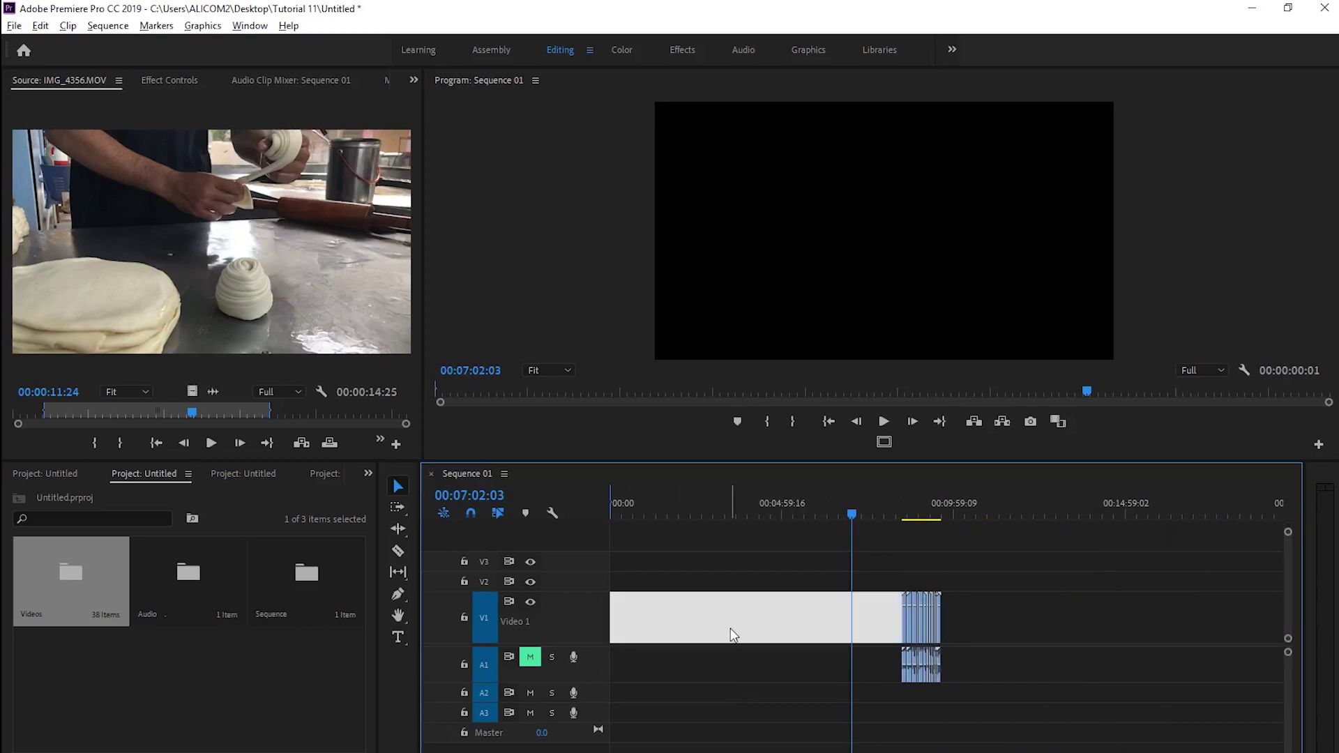
key(Delete)
key(equal)
key(equal)
key(equal)
key(equal)
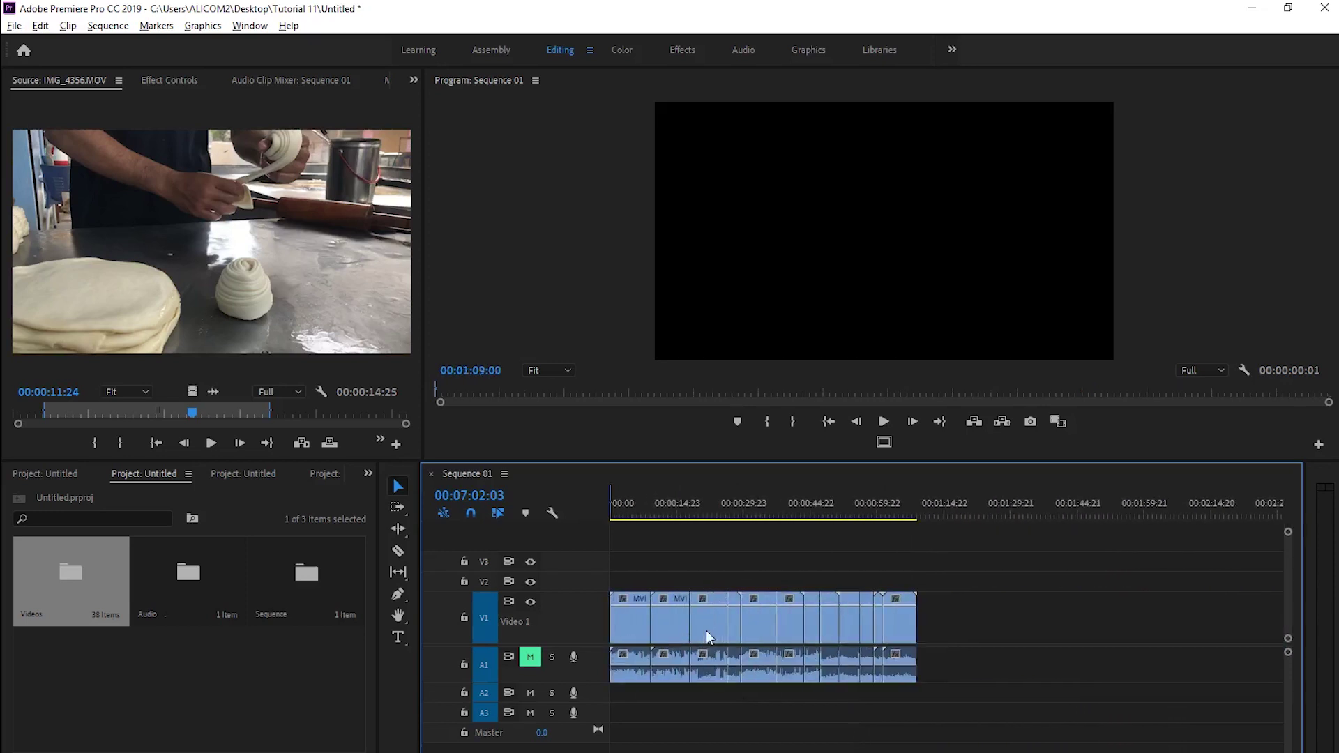
click(810, 513)
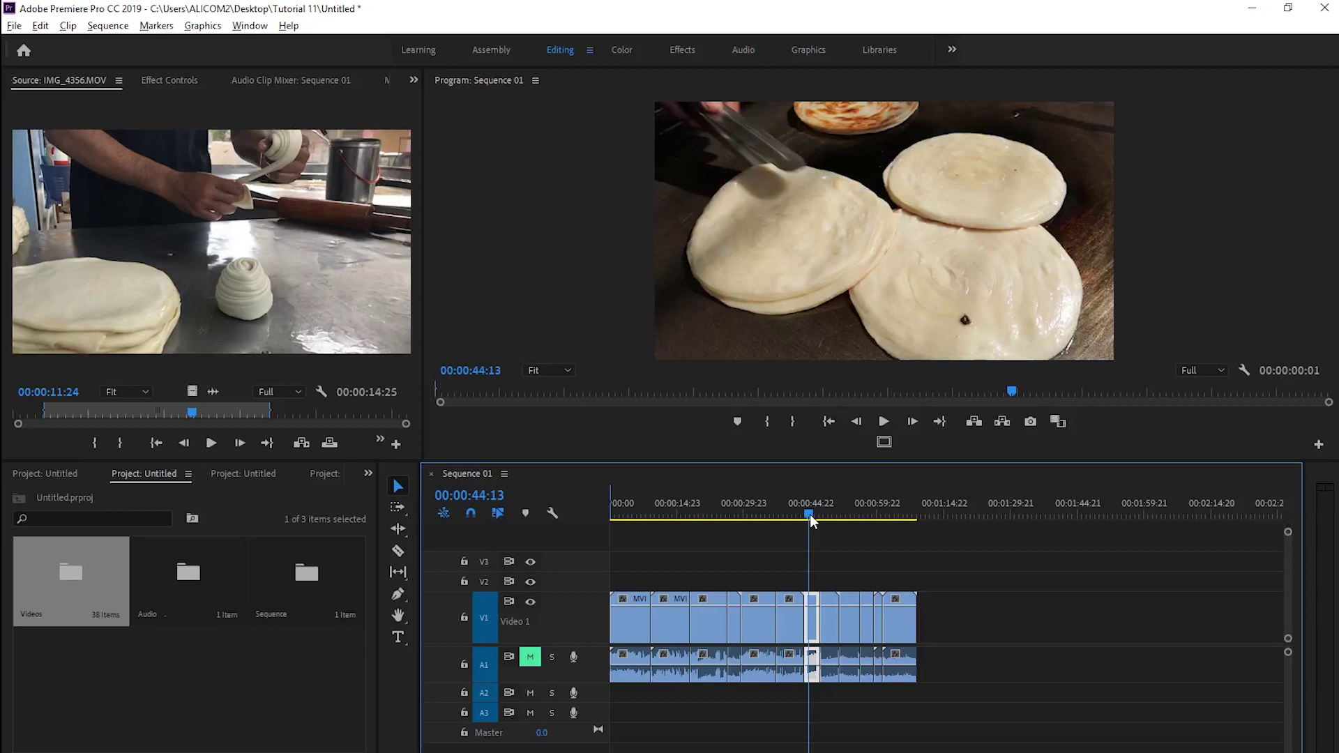
Check the sequence start and end, save, and mark all 00:01:09:01 of Sequence 01 as In/Out.
drag(810, 514, 916, 522)
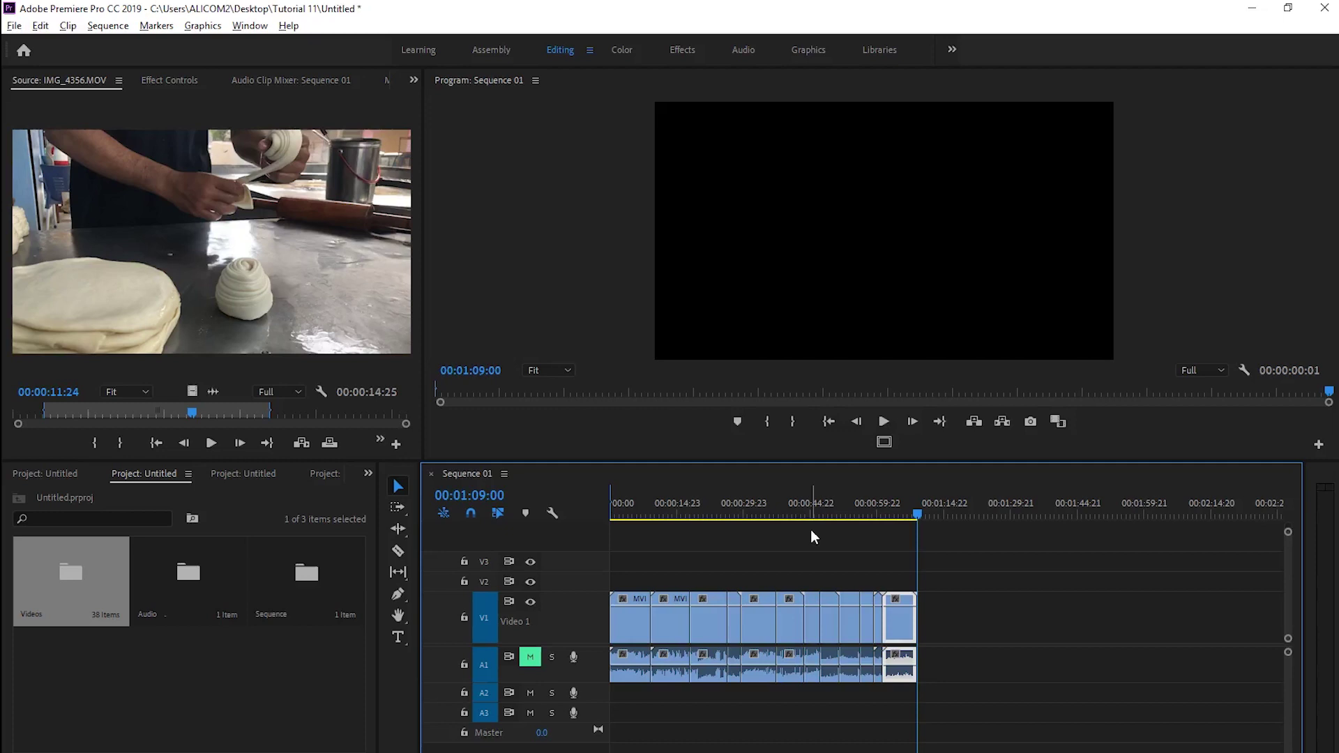
key(Home)
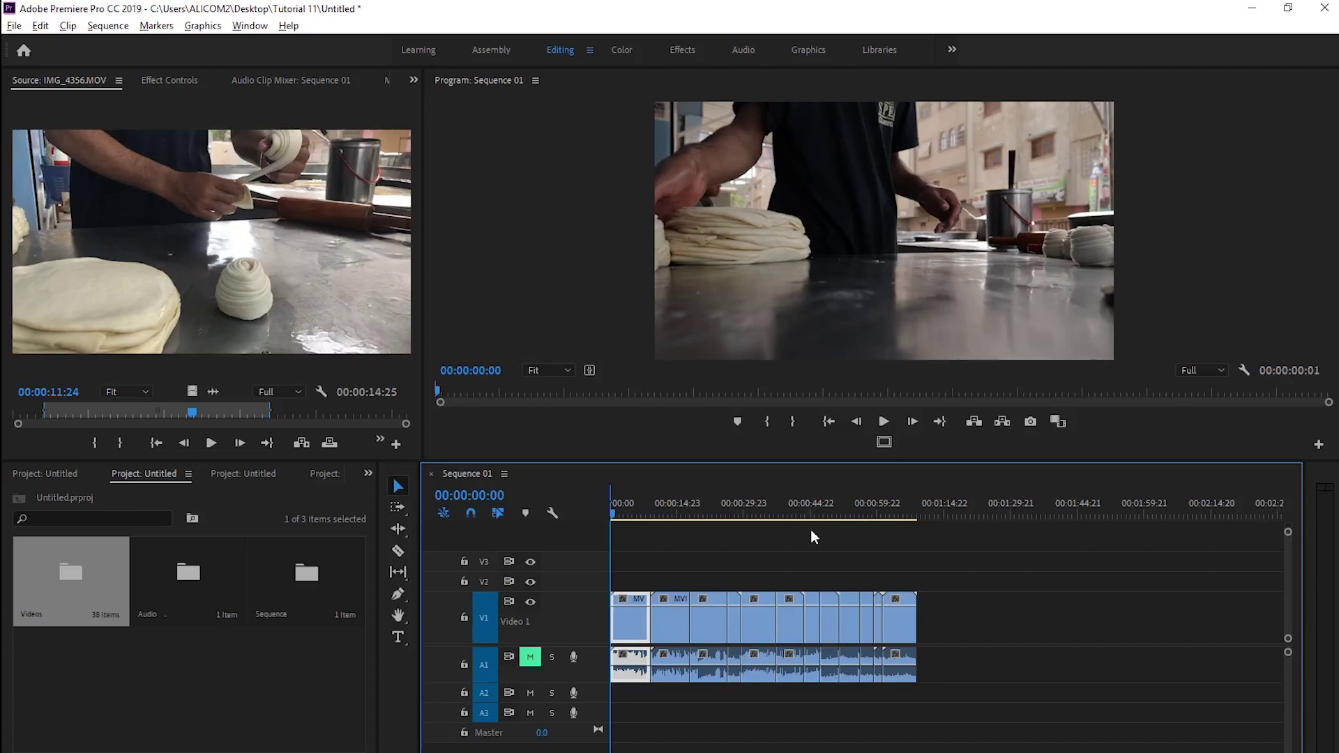
key(End)
key(ctrl+s)
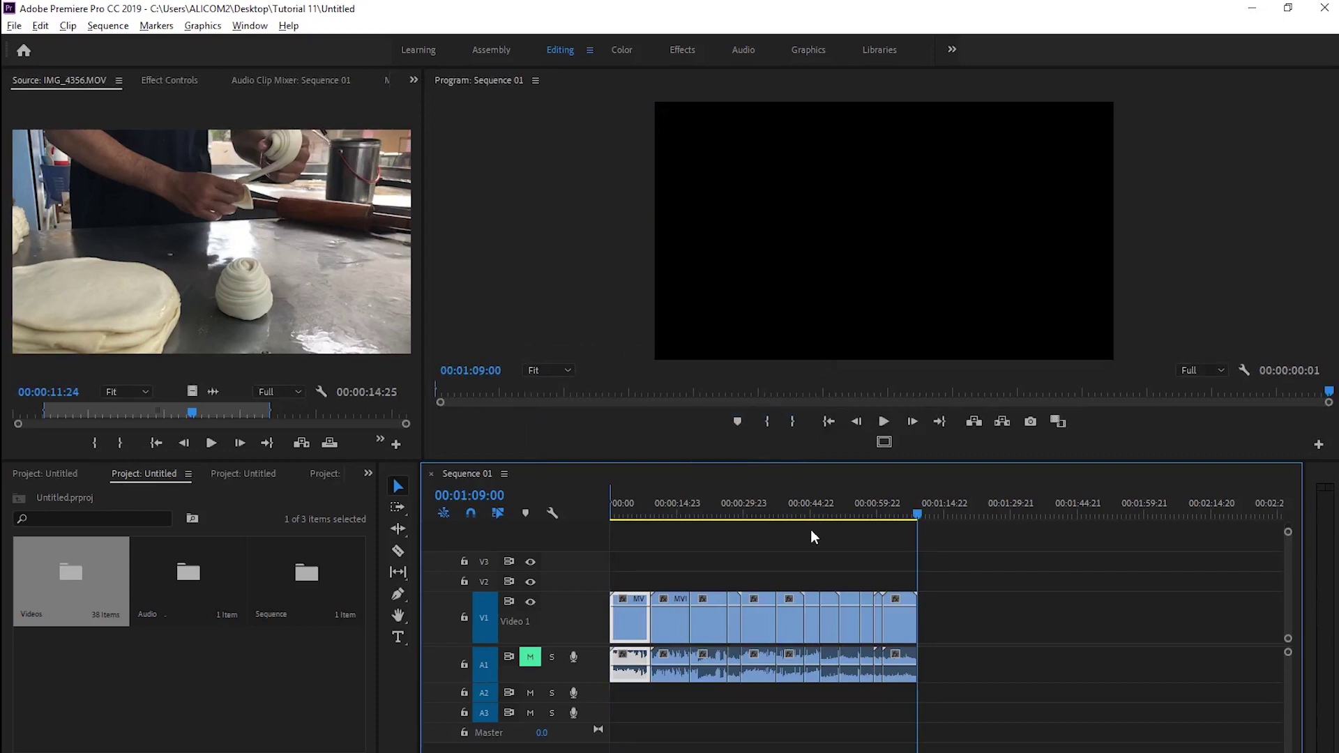
key(x)
key(ctrl+a)
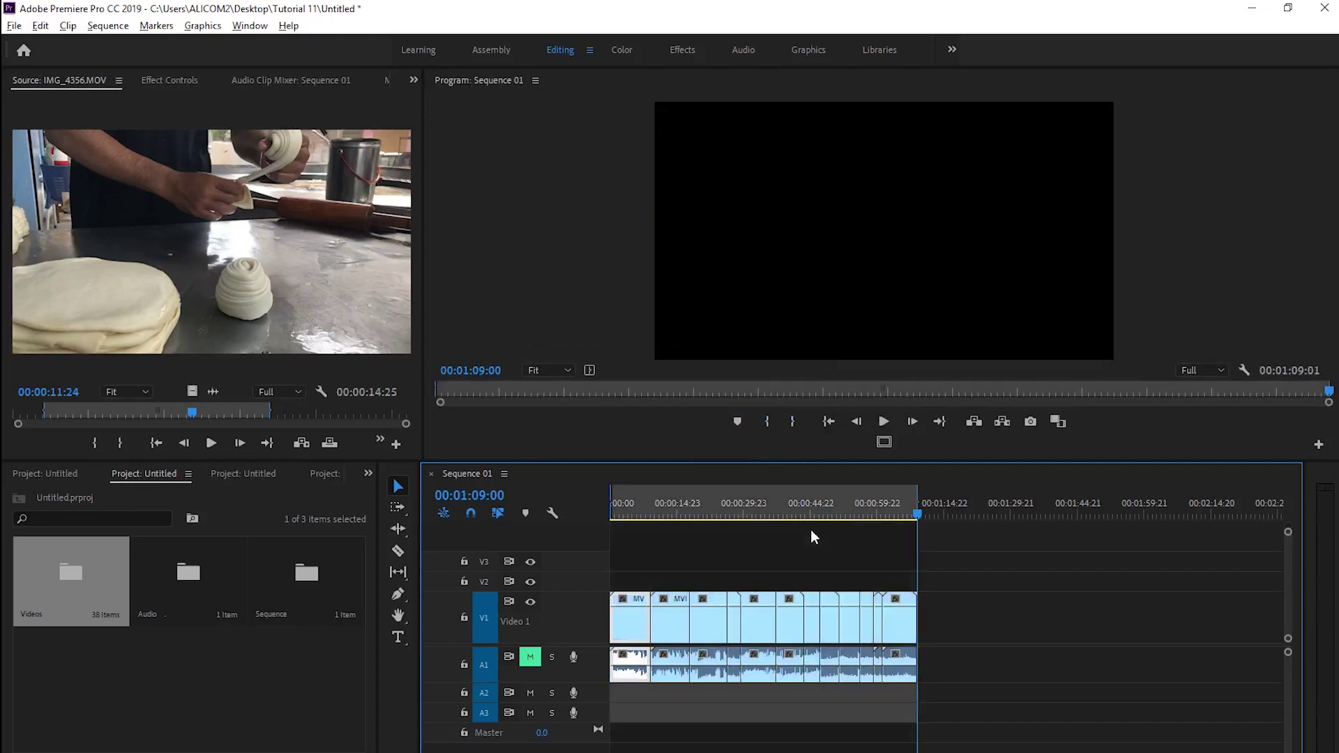
Render Sequence 01 with Sequence > Render In to Out.
click(108, 26)
mouse_move(108, 26)
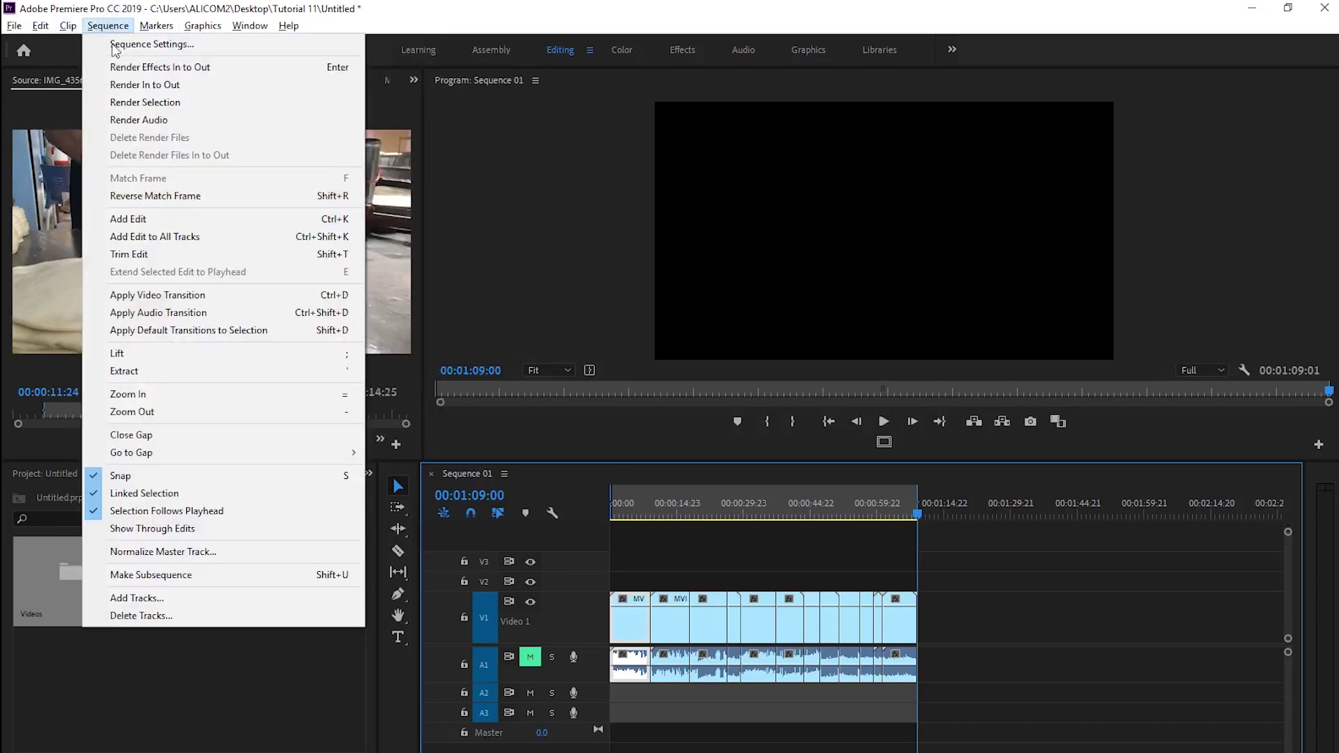
click(128, 85)
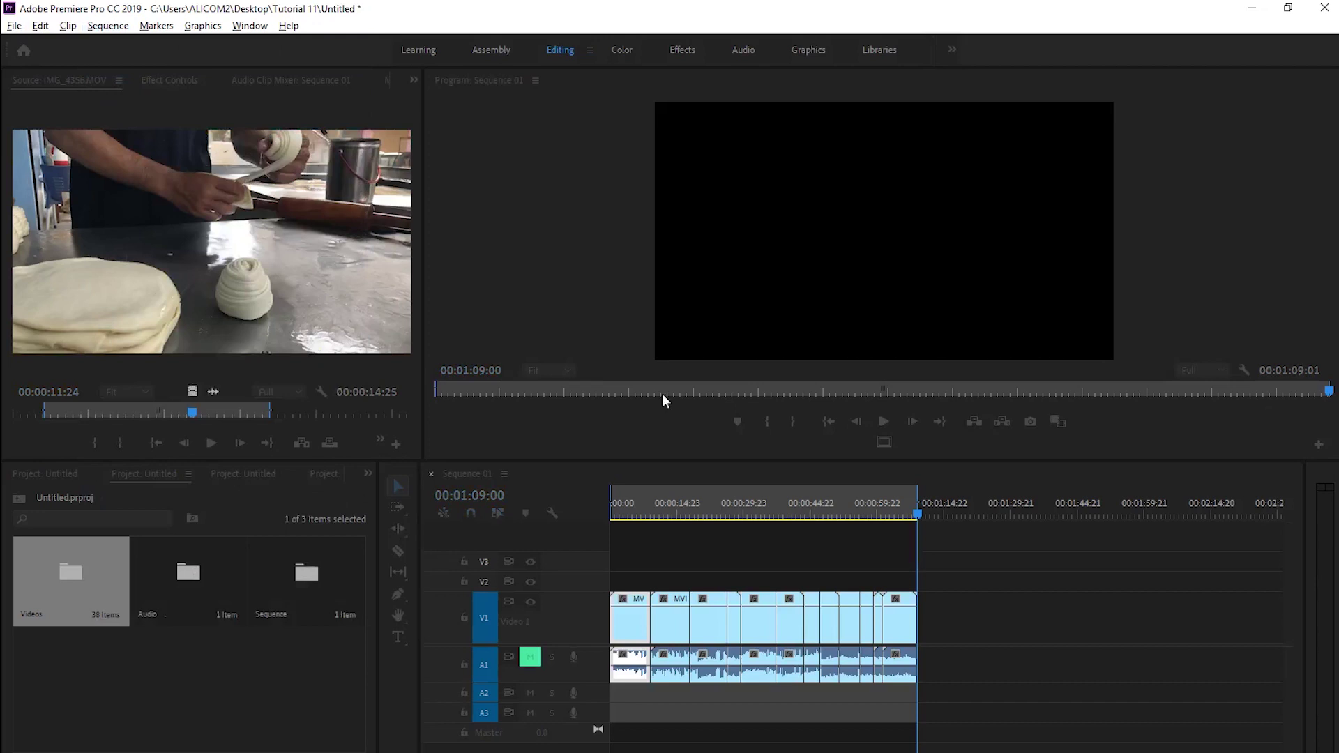
drag(783, 362, 876, 143)
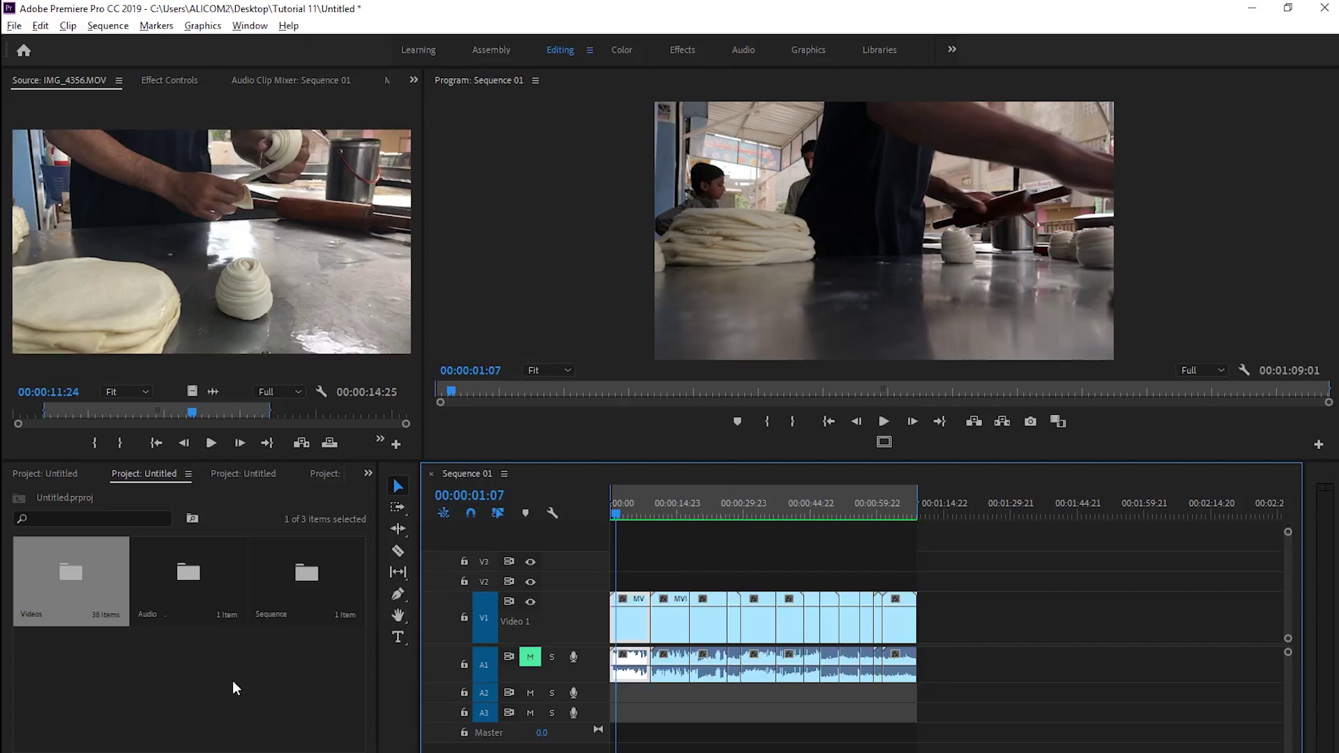
Place YTprvlcvos8I.128.mp3 from the Audio bin on A2 at 00:00.
double_click(187, 587)
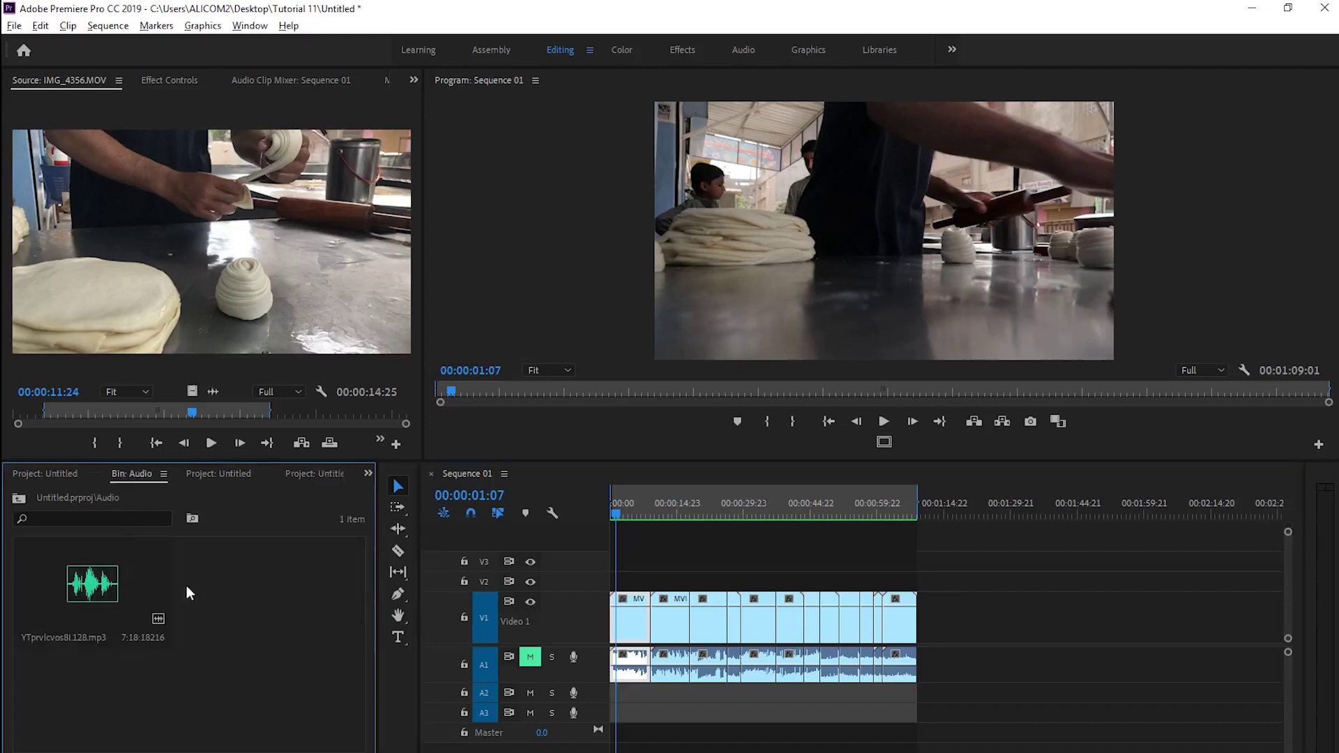
mouse_move(80, 588)
mouse_down()
mouse_move(615, 712)
mouse_move(614, 693)
mouse_up()
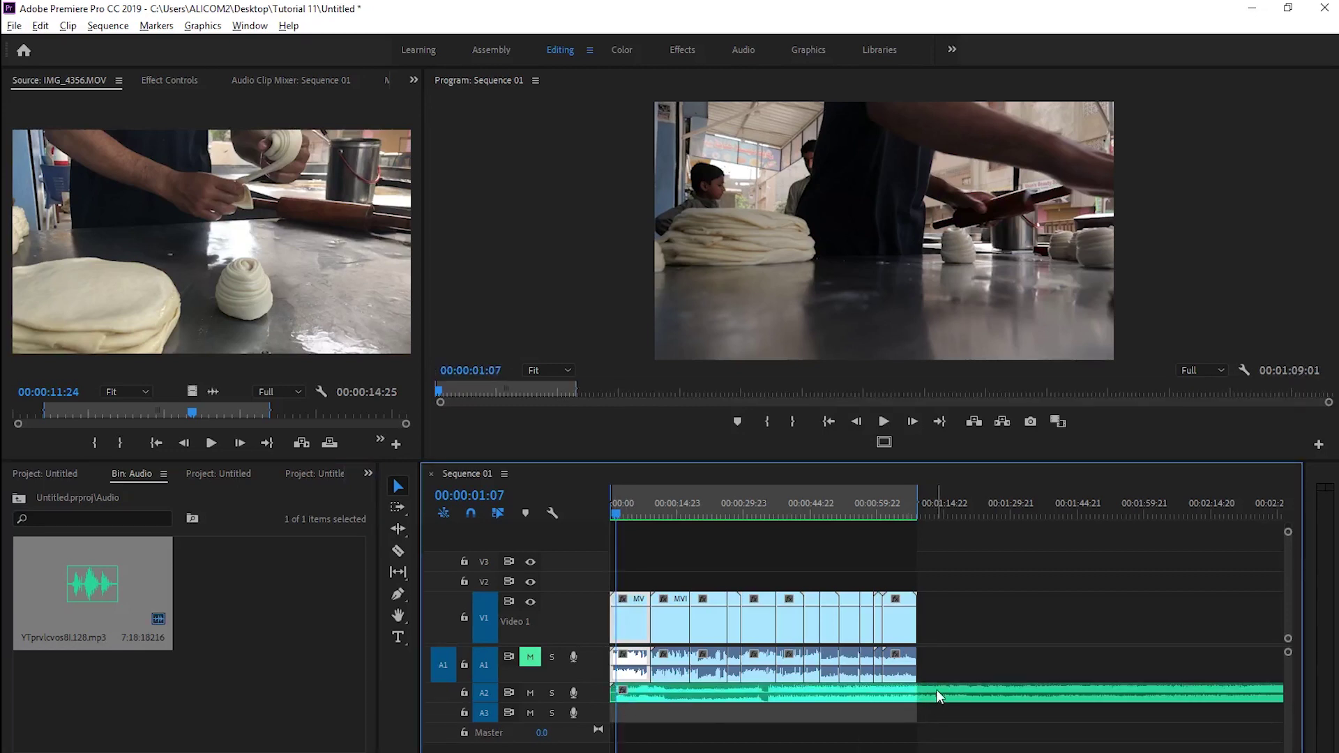
key(alt)
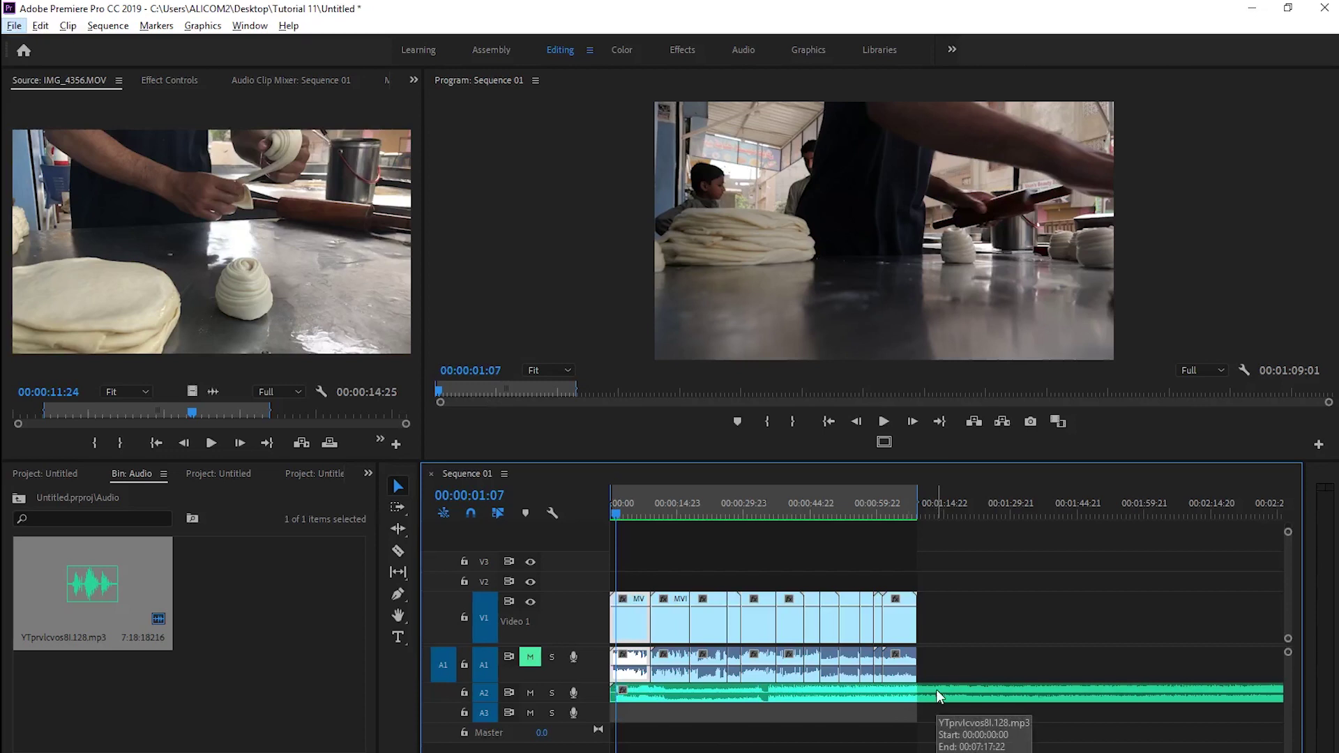
scroll(935, 689, down, 1)
scroll(936, 689, down, 2)
scroll(908, 689, down, 2)
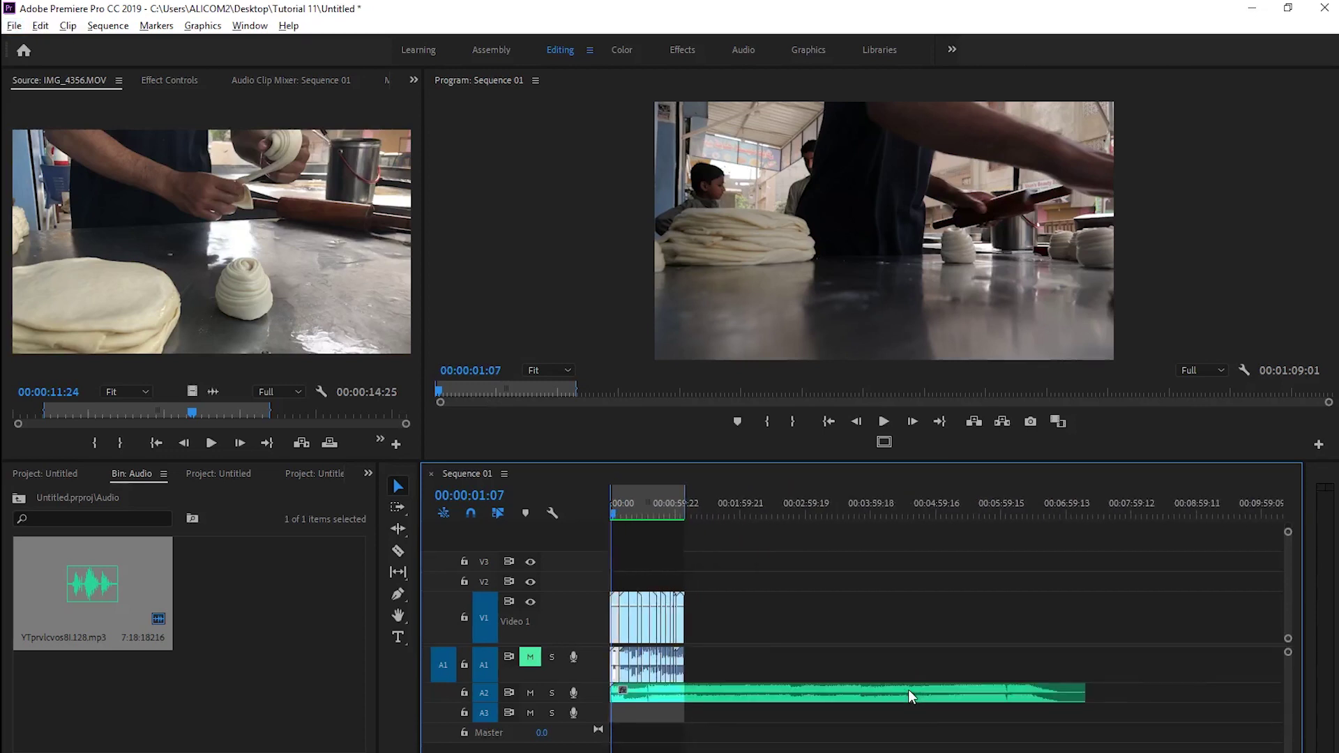
scroll(692, 700, up, 1)
scroll(693, 700, up, 2)
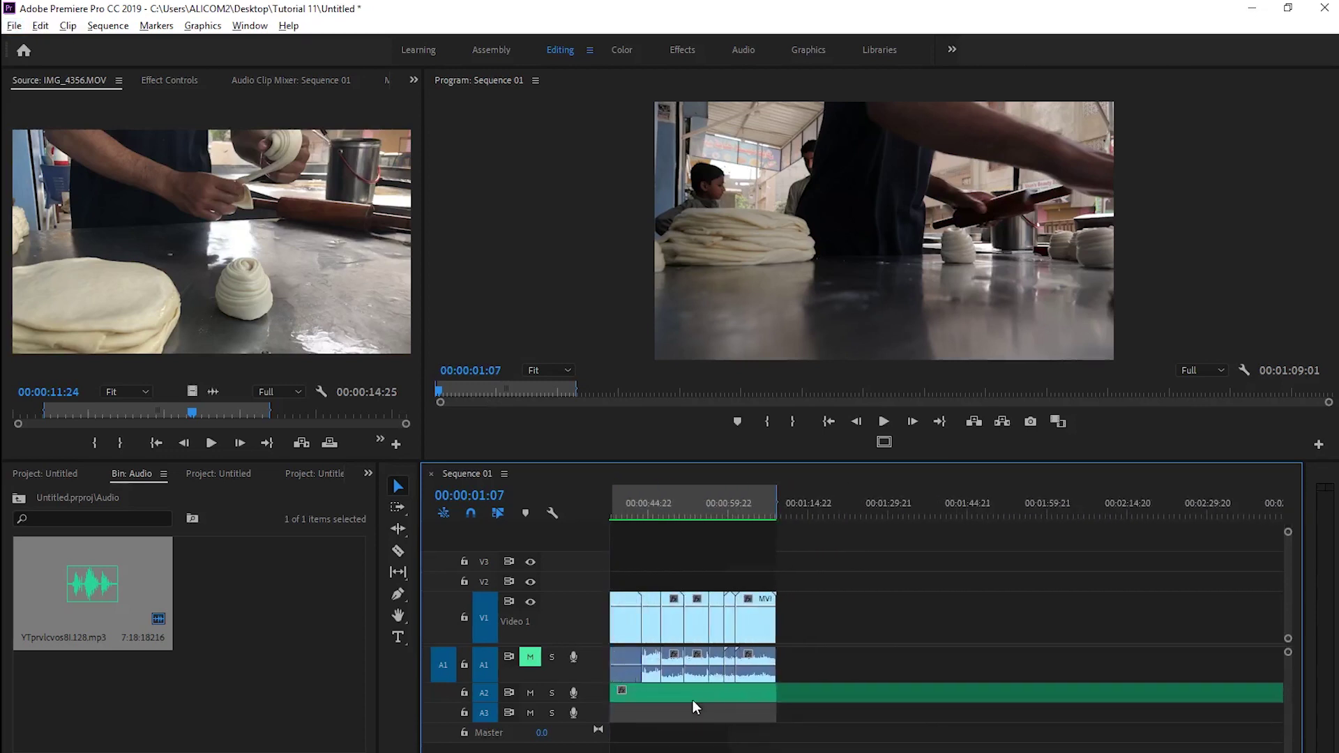
scroll(693, 700, up, 1)
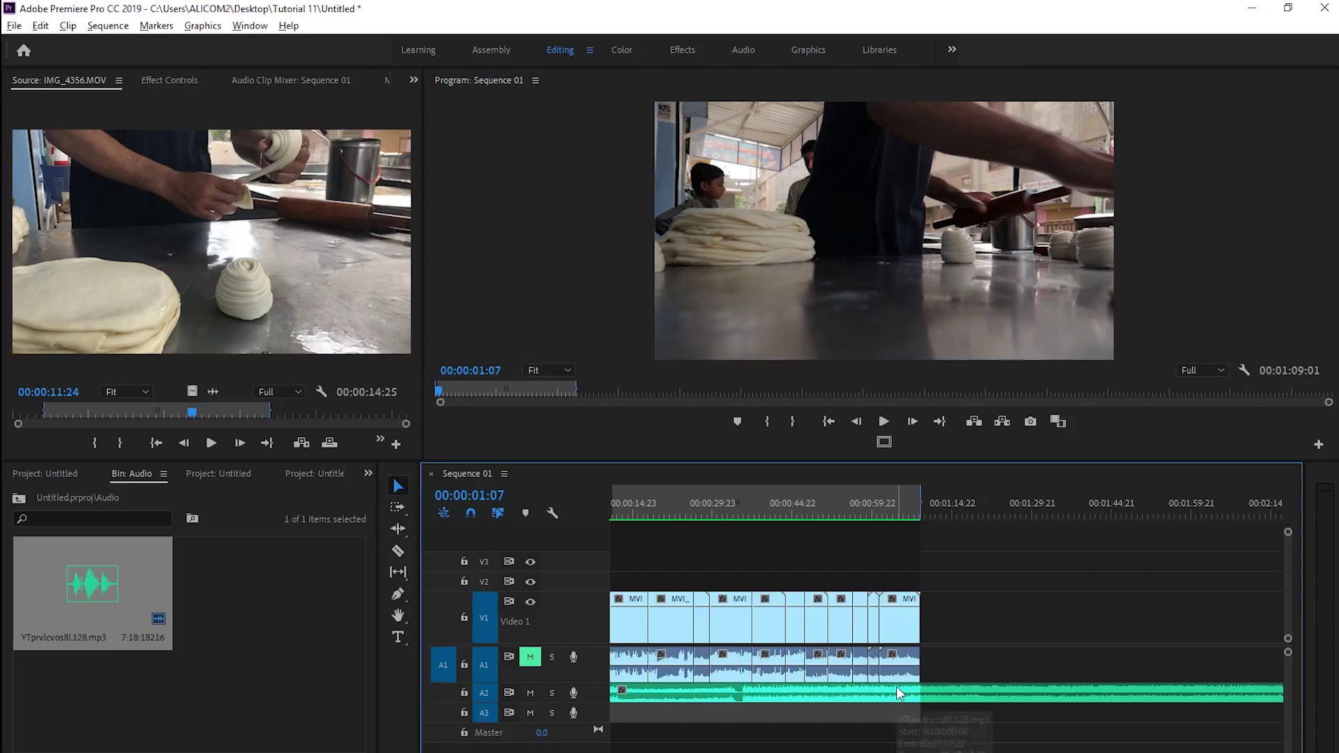
Cut the A2 music where the video ends and delete the excess.
key(Down)
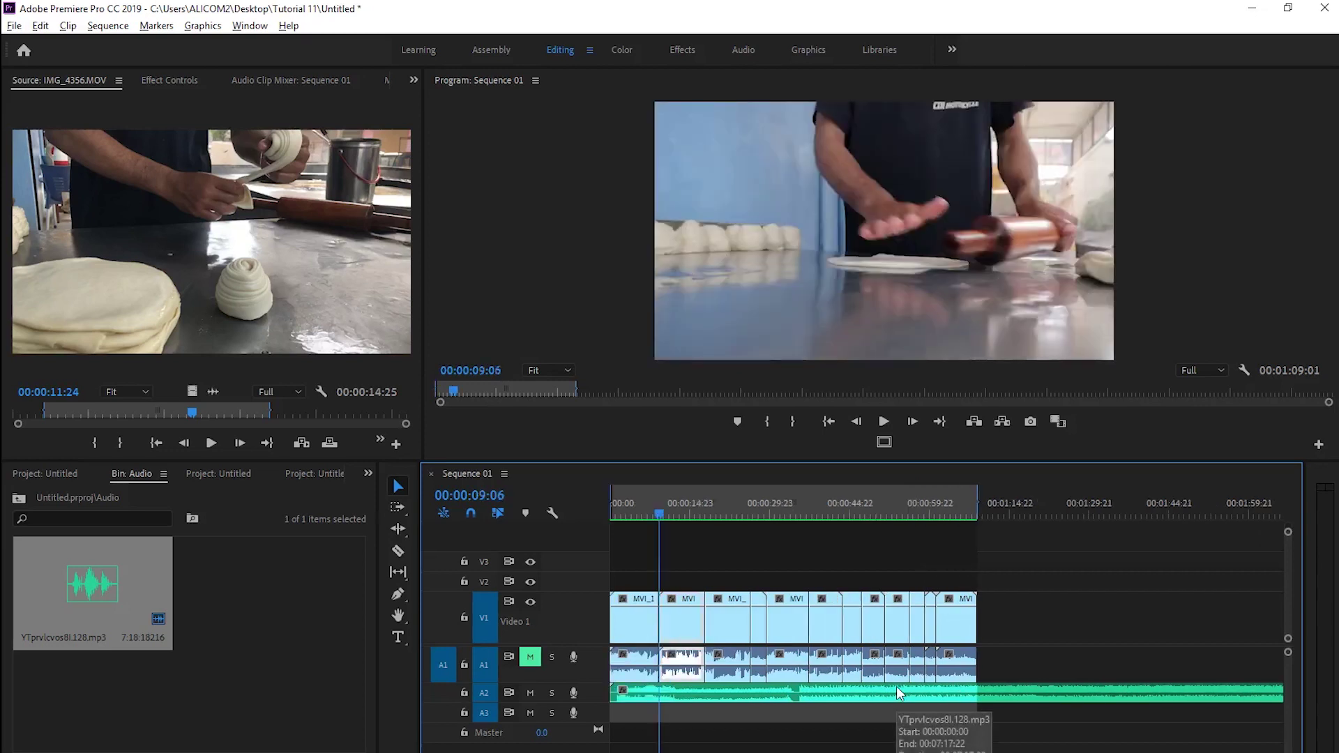
click(986, 514)
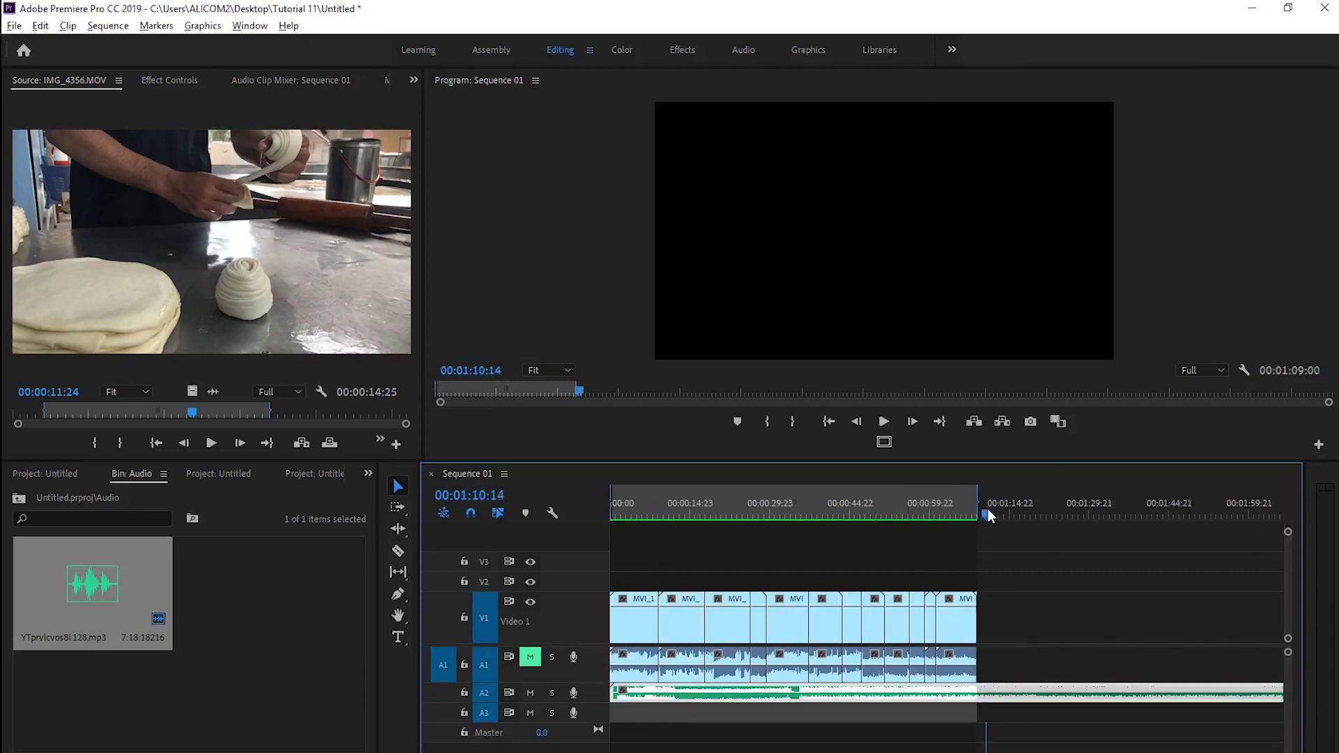
key(Up)
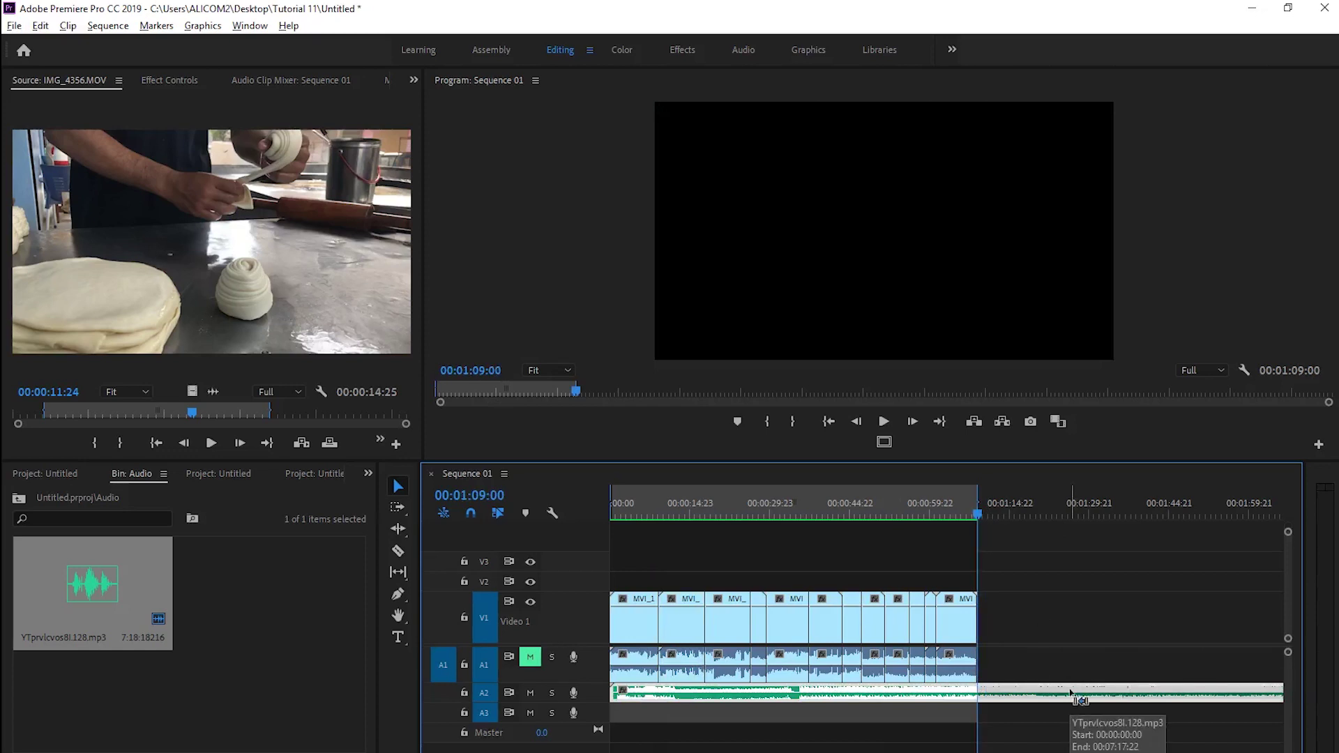
key(ctrl+k)
key(Delete)
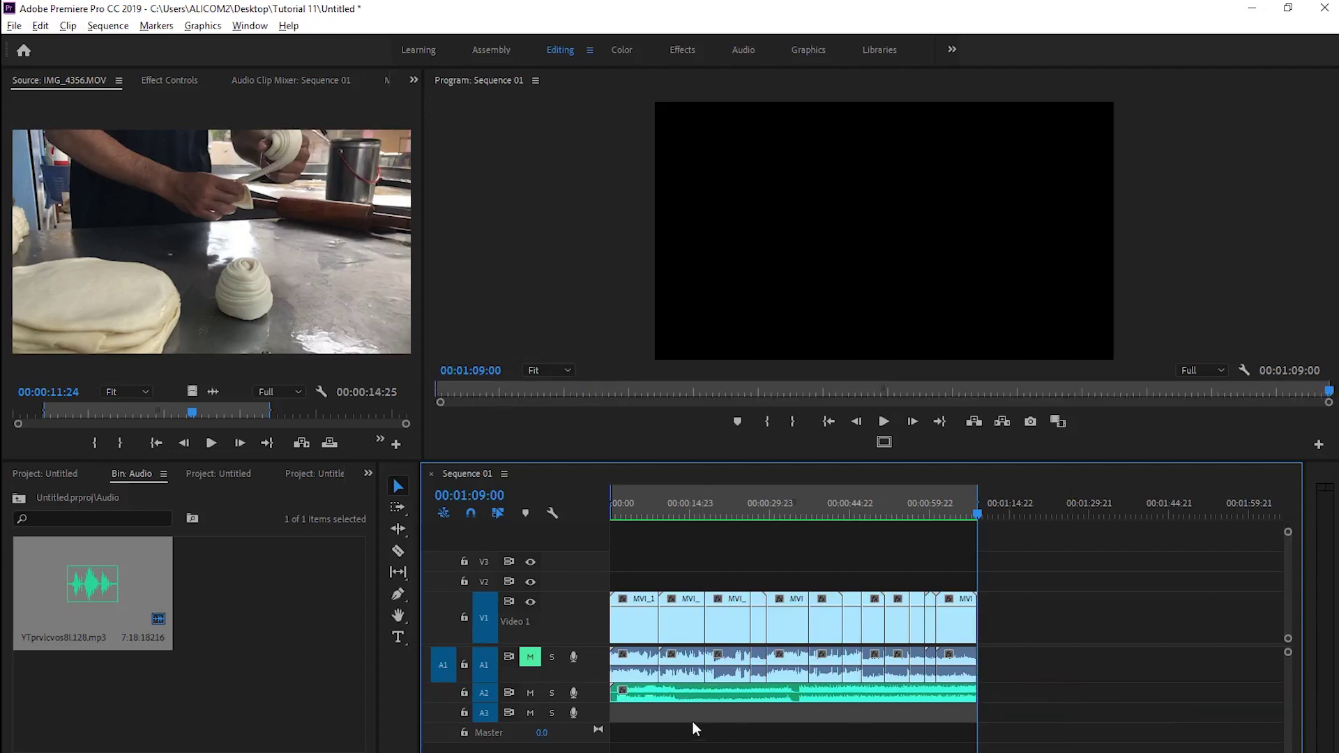
double_click(562, 691)
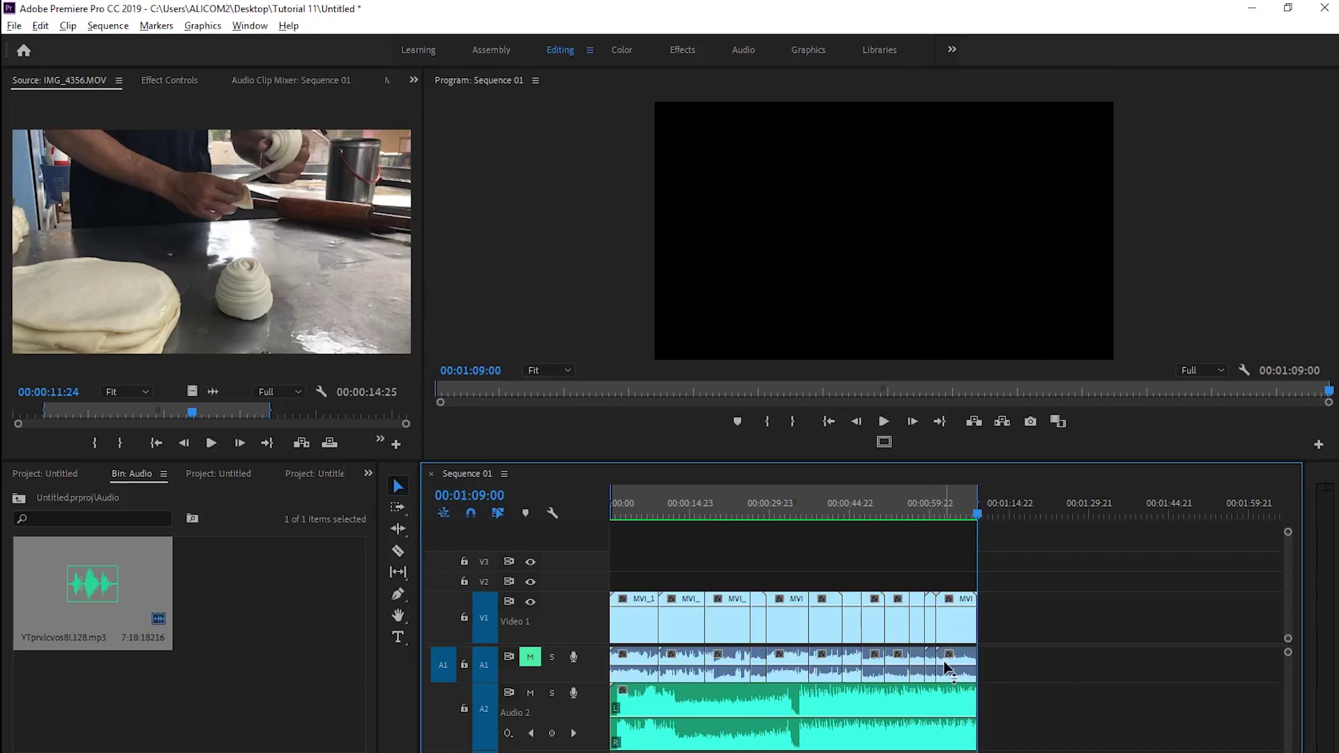
mouse_move(944, 661)
click(633, 503)
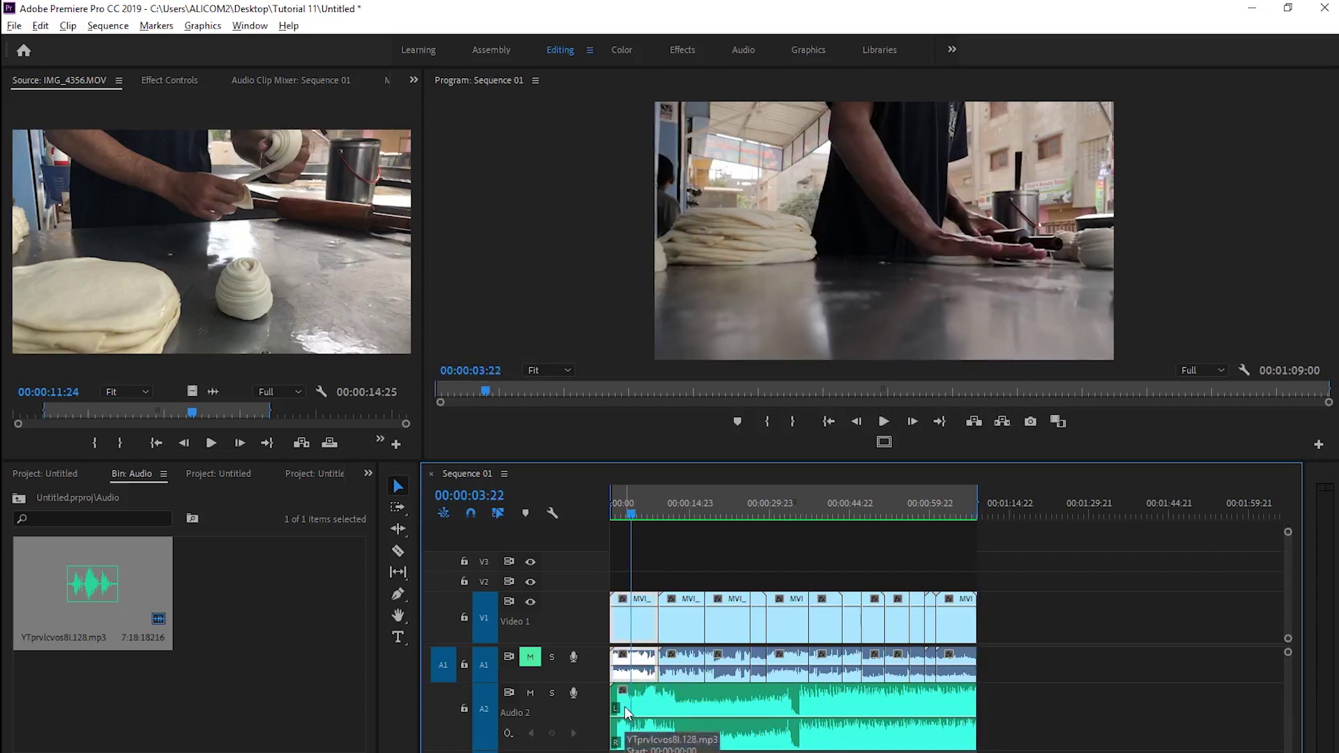
drag(634, 513, 578, 521)
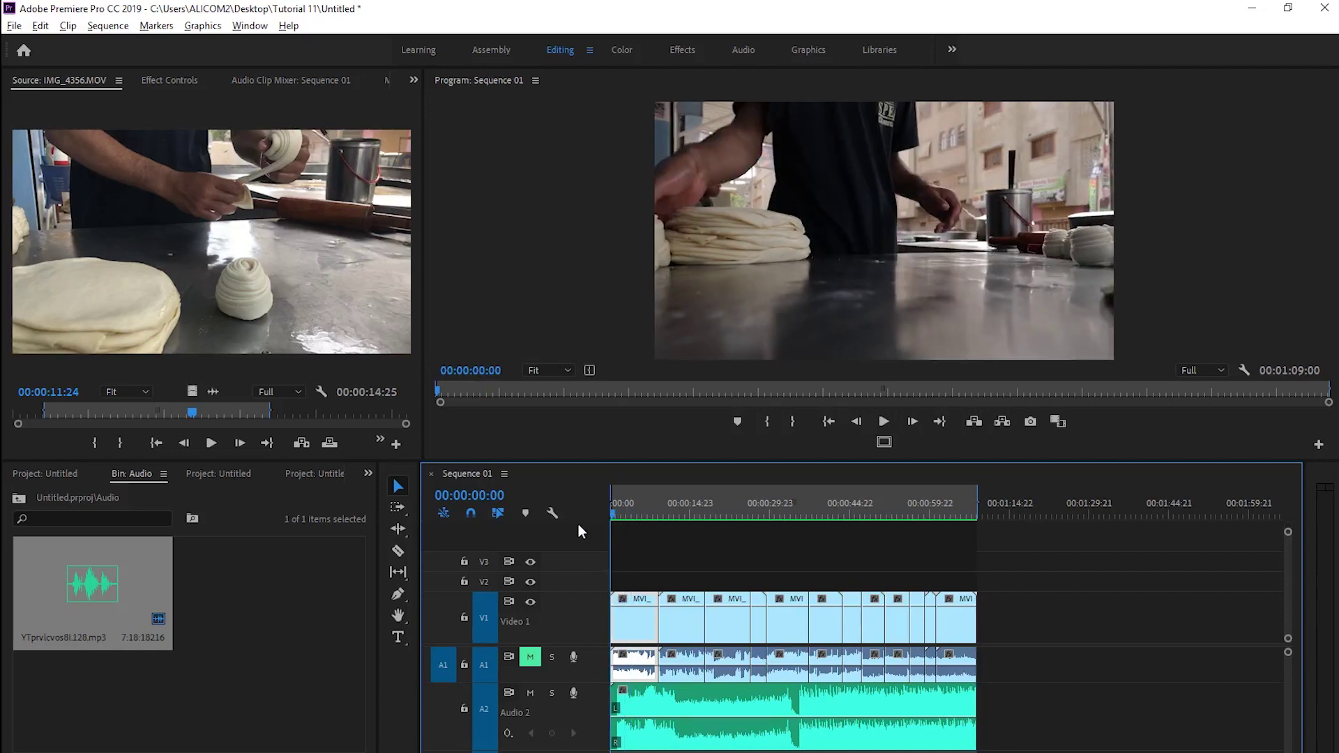
key(space)
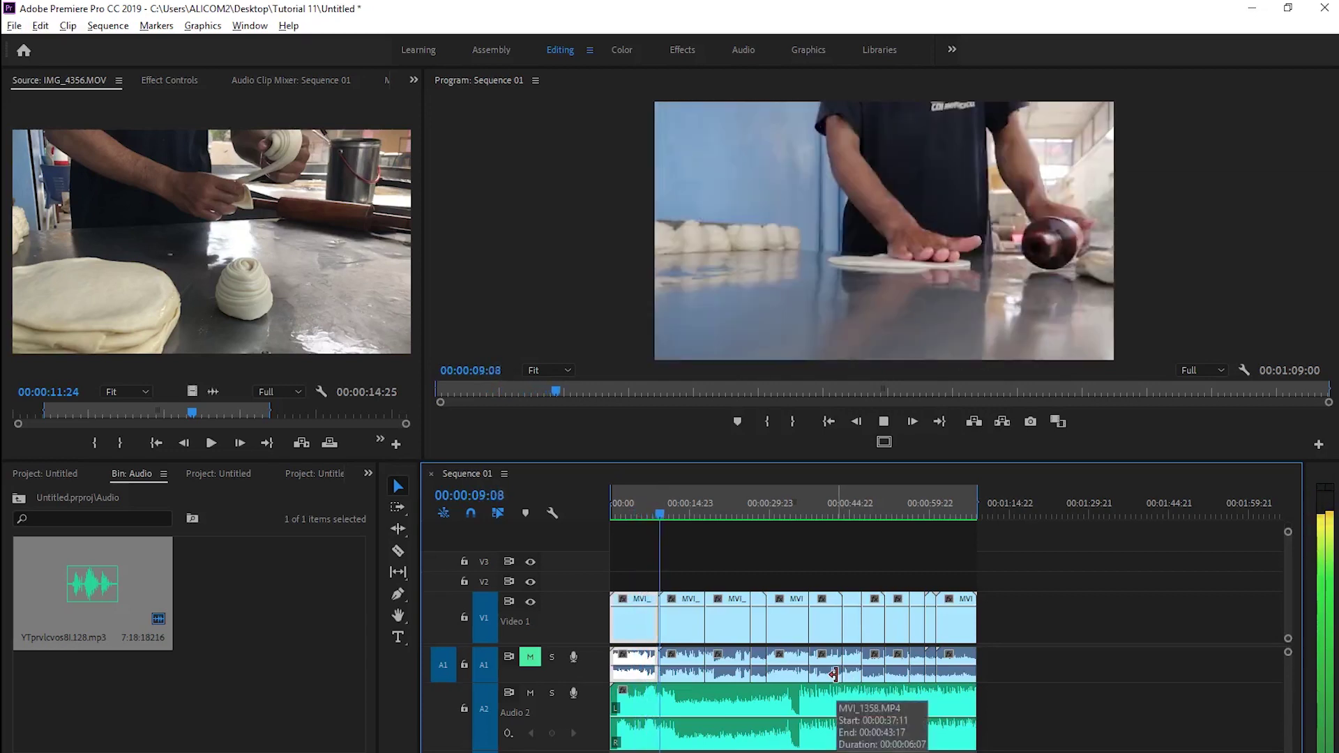
key(space)
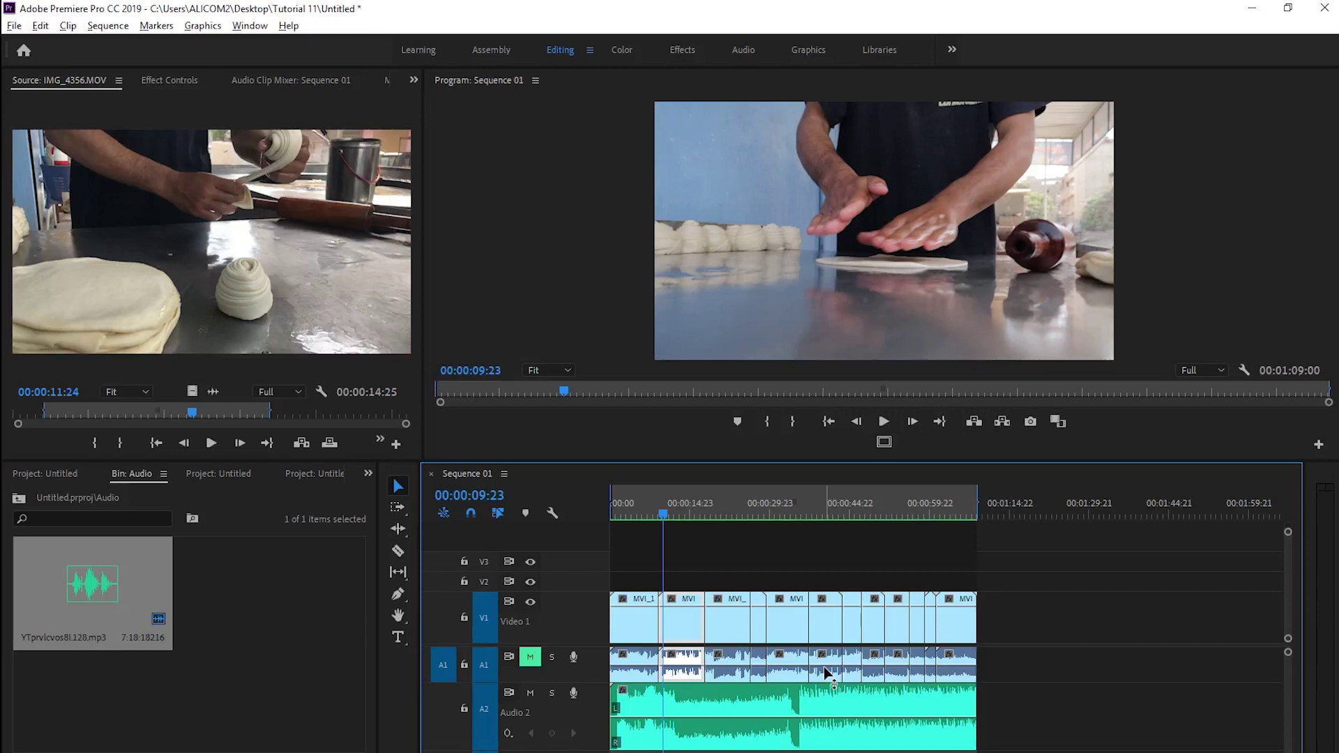
key(space)
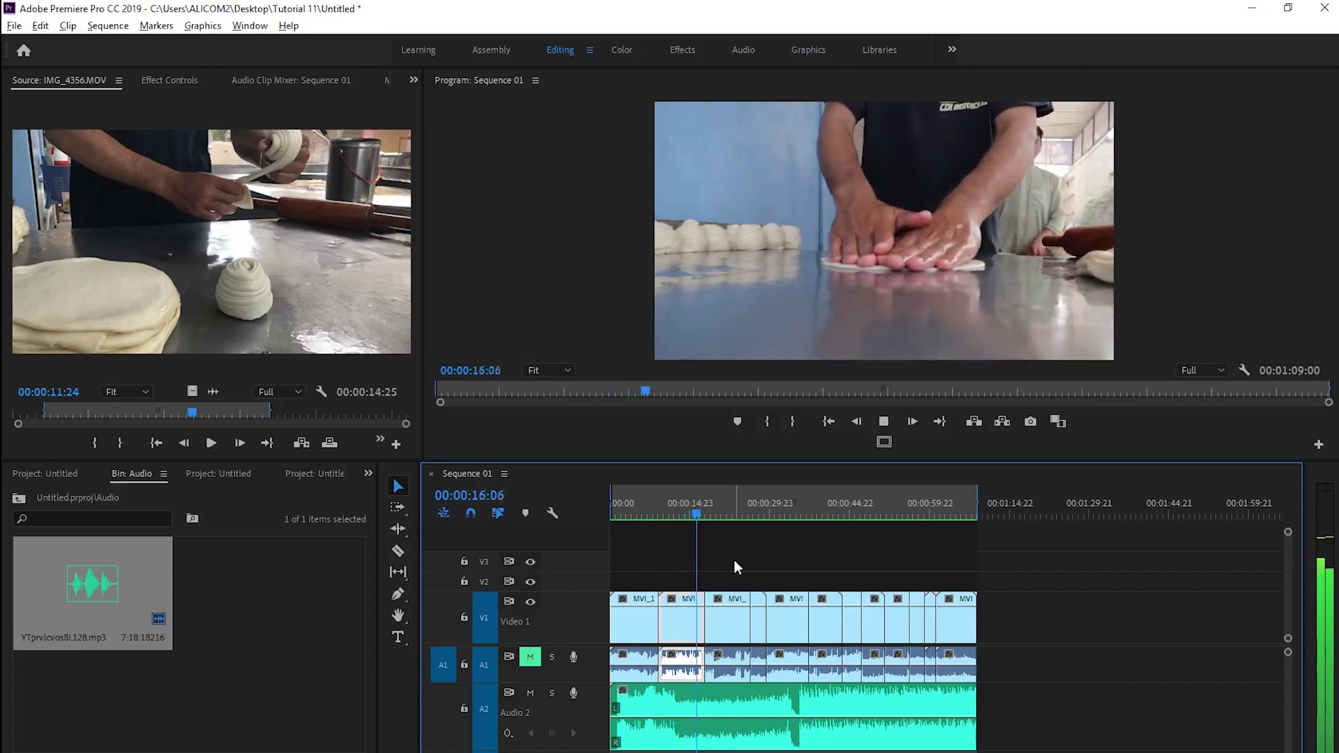
key(space)
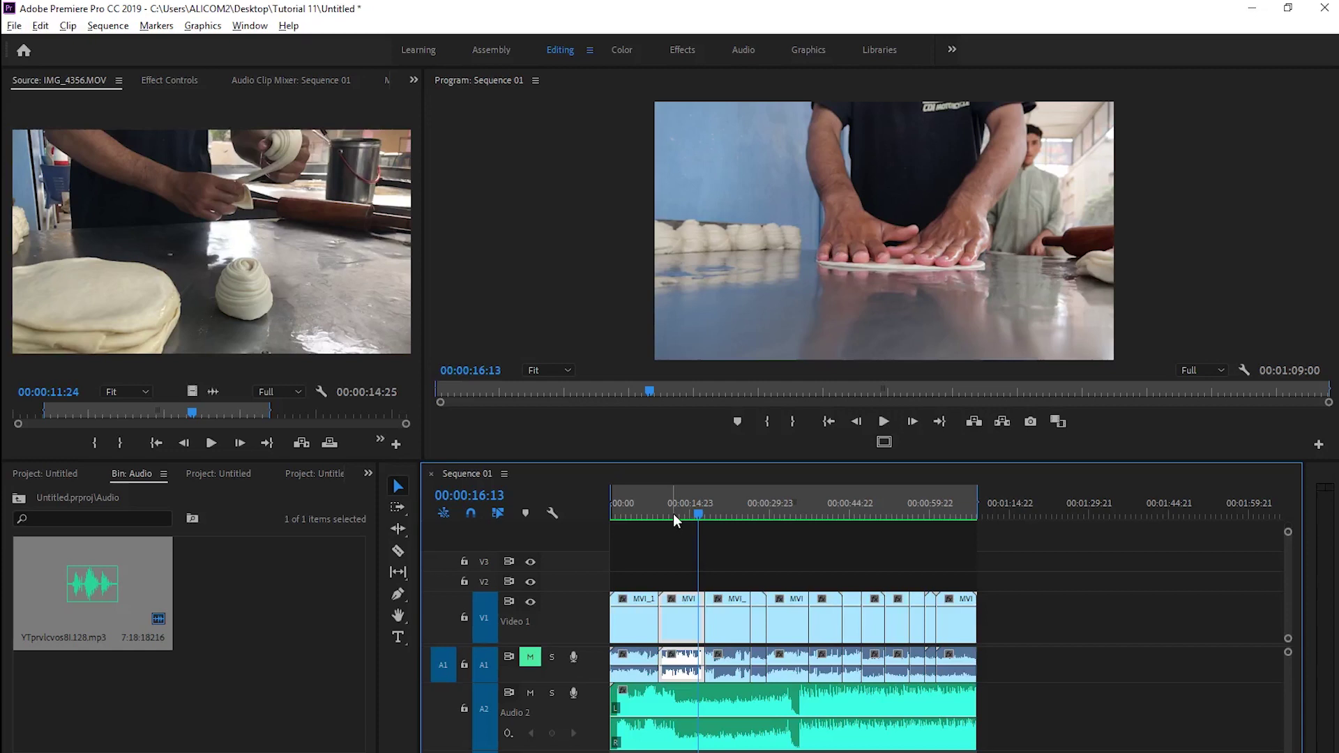
Split MVI_1368 at 14:10, ripple-delete its trailing piece, and review from 11:23.
click(672, 513)
key(equal)
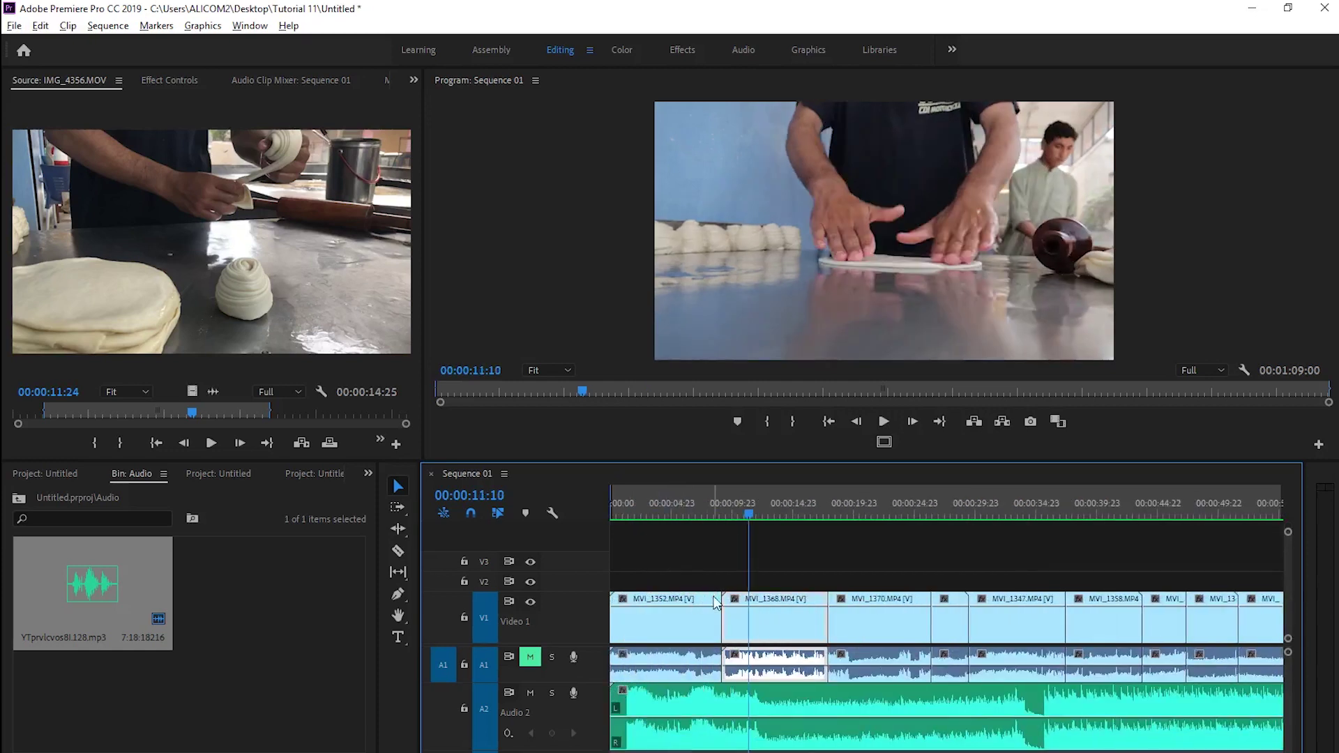
key(space)
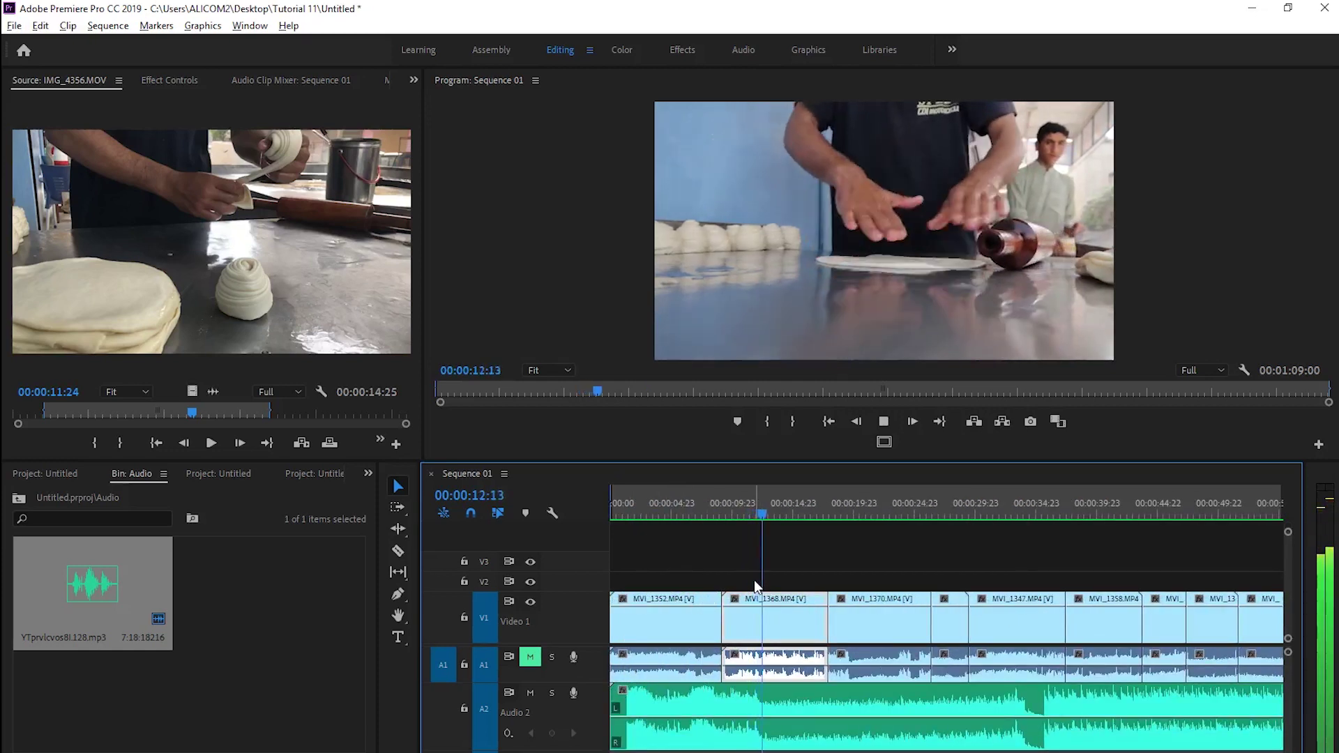
key(space)
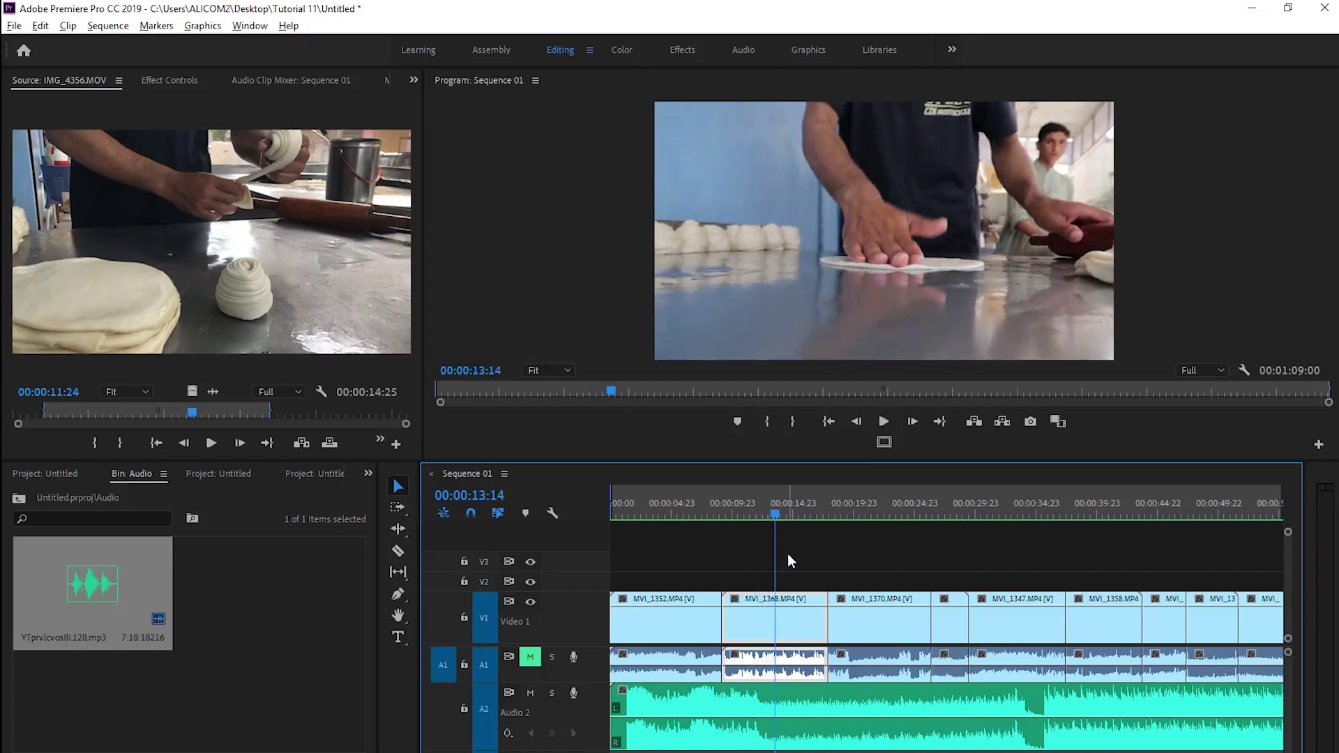
key(space)
key(space)
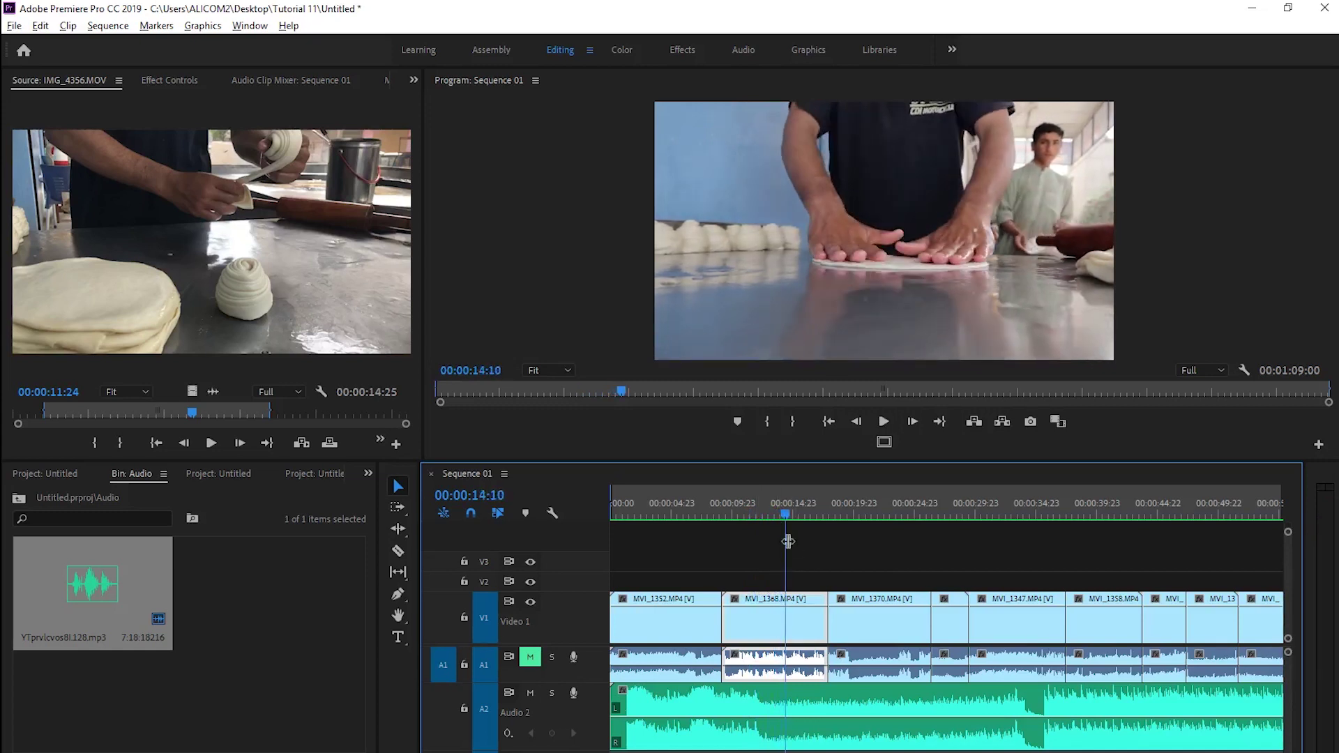
key(ctrl+k)
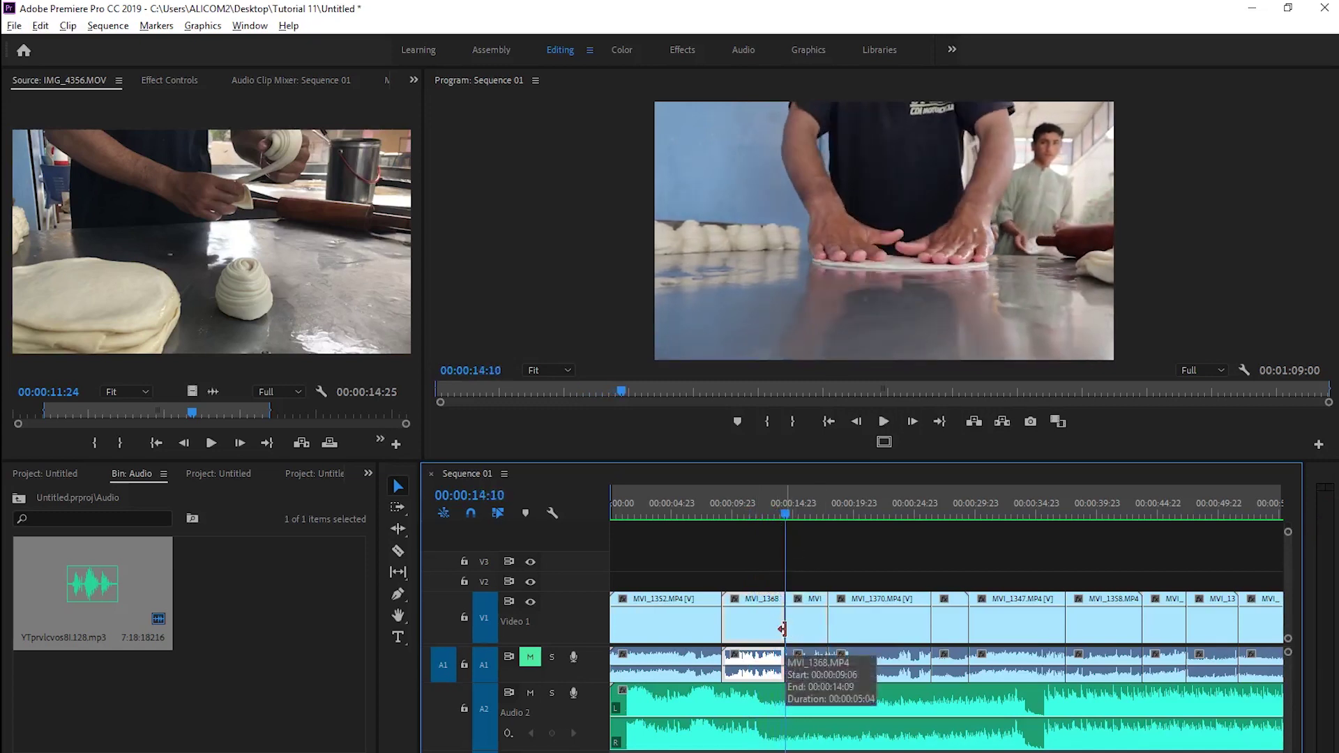
click(807, 636)
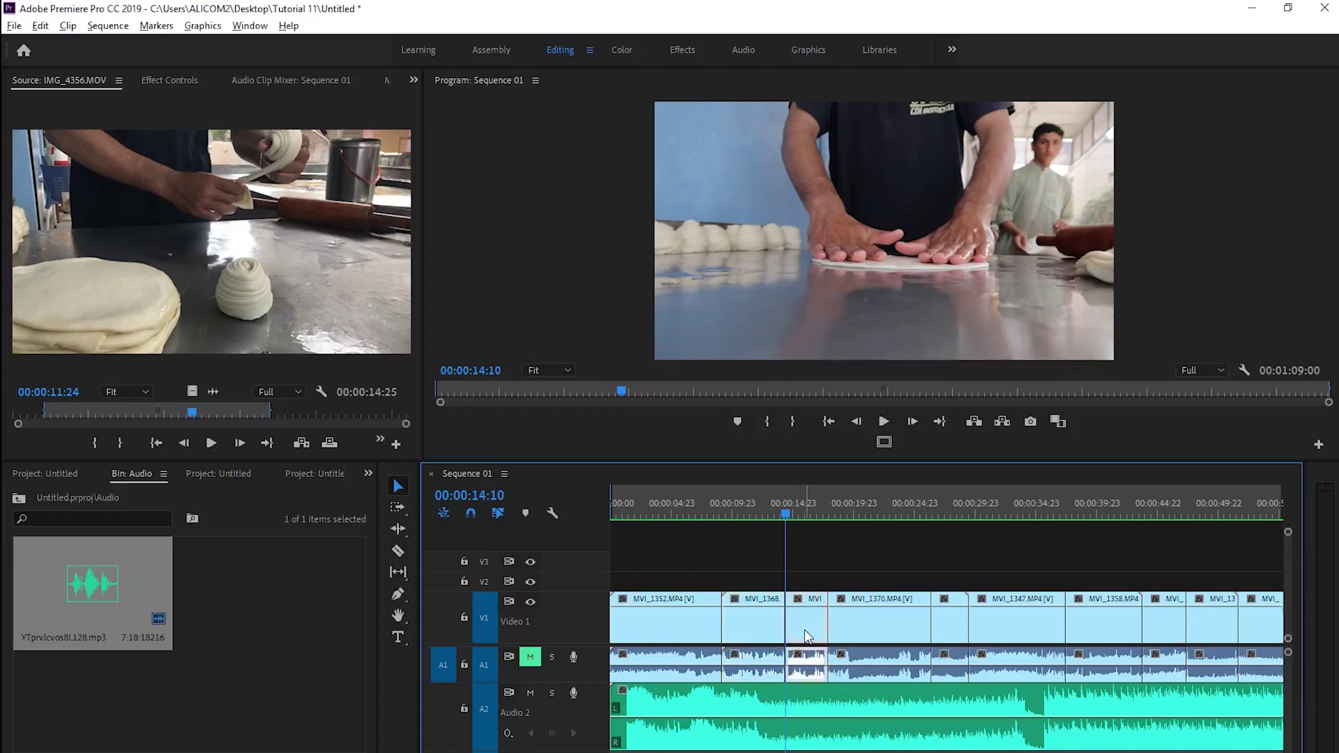
key(Delete)
click(808, 628)
key(Delete)
click(758, 519)
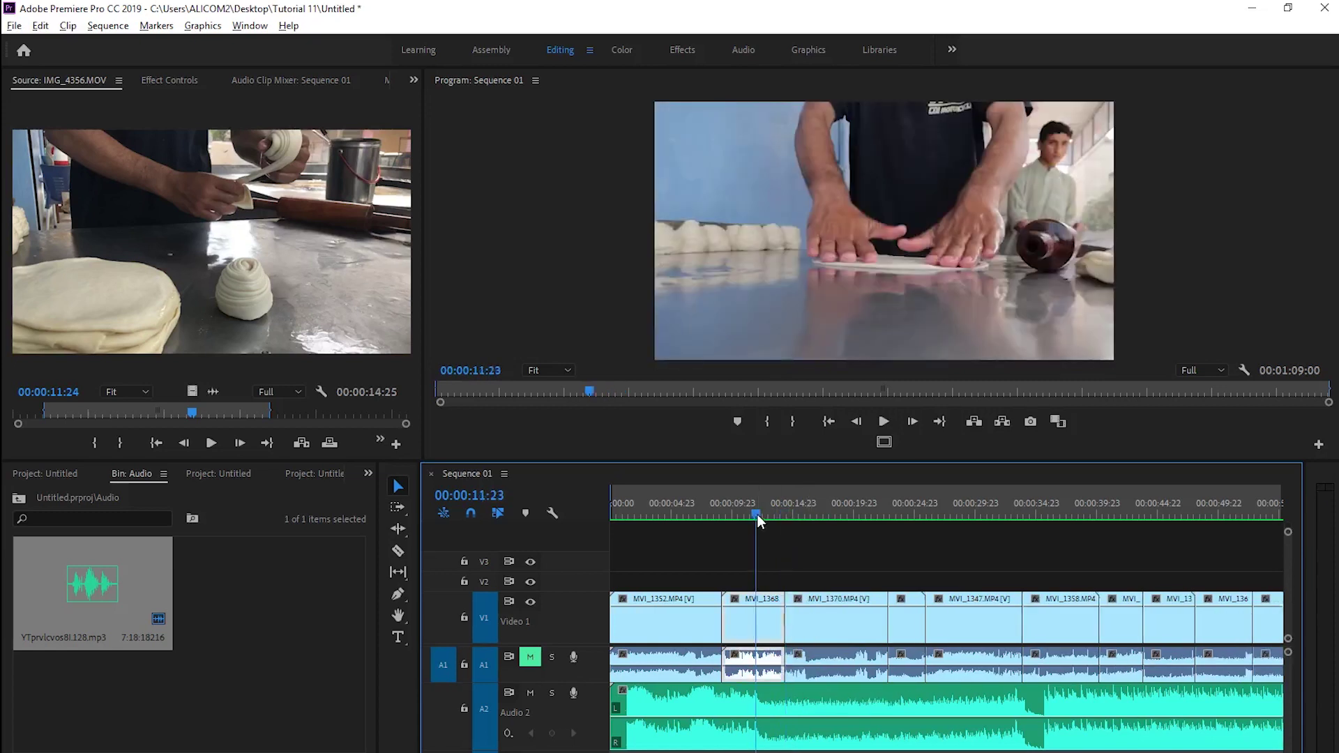
key(space)
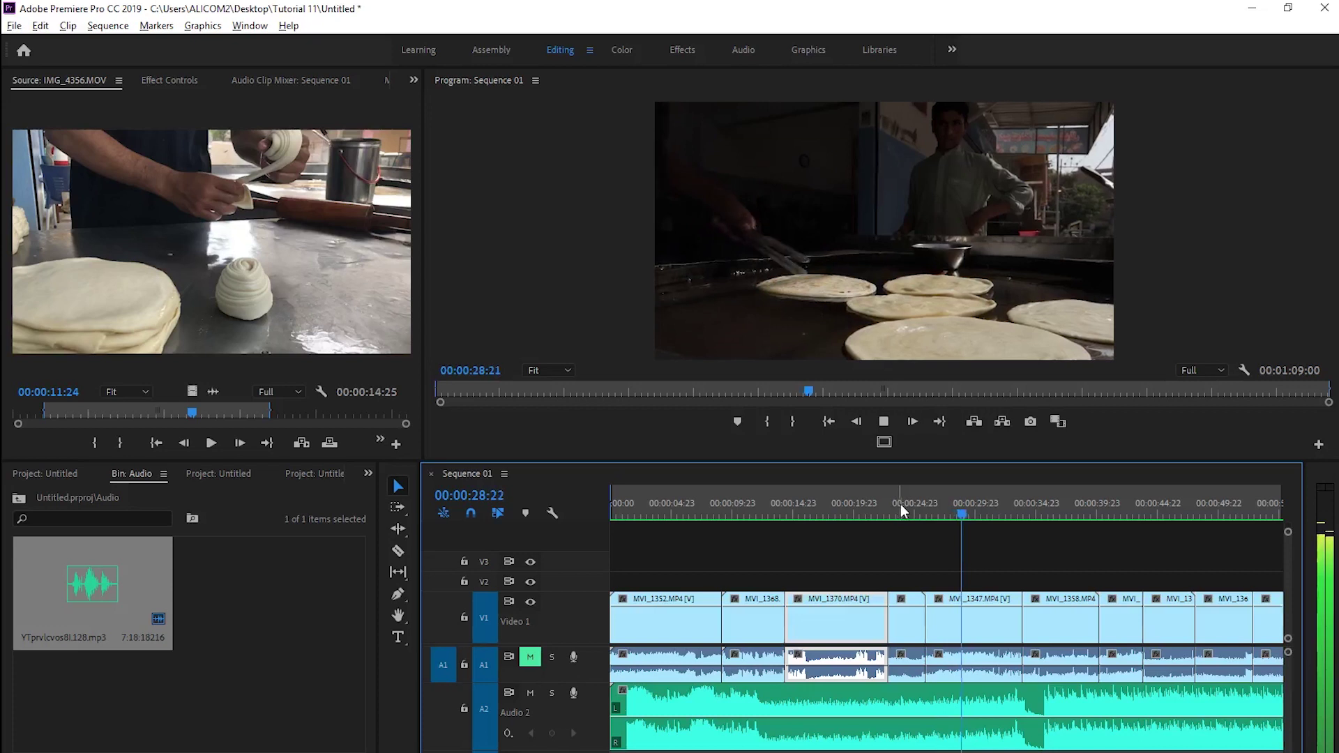
key(space)
Trim the start of MVI_1347 later and remove the gap before it.
click(944, 622)
drag(934, 626, 968, 626)
click(948, 625)
key(Delete)
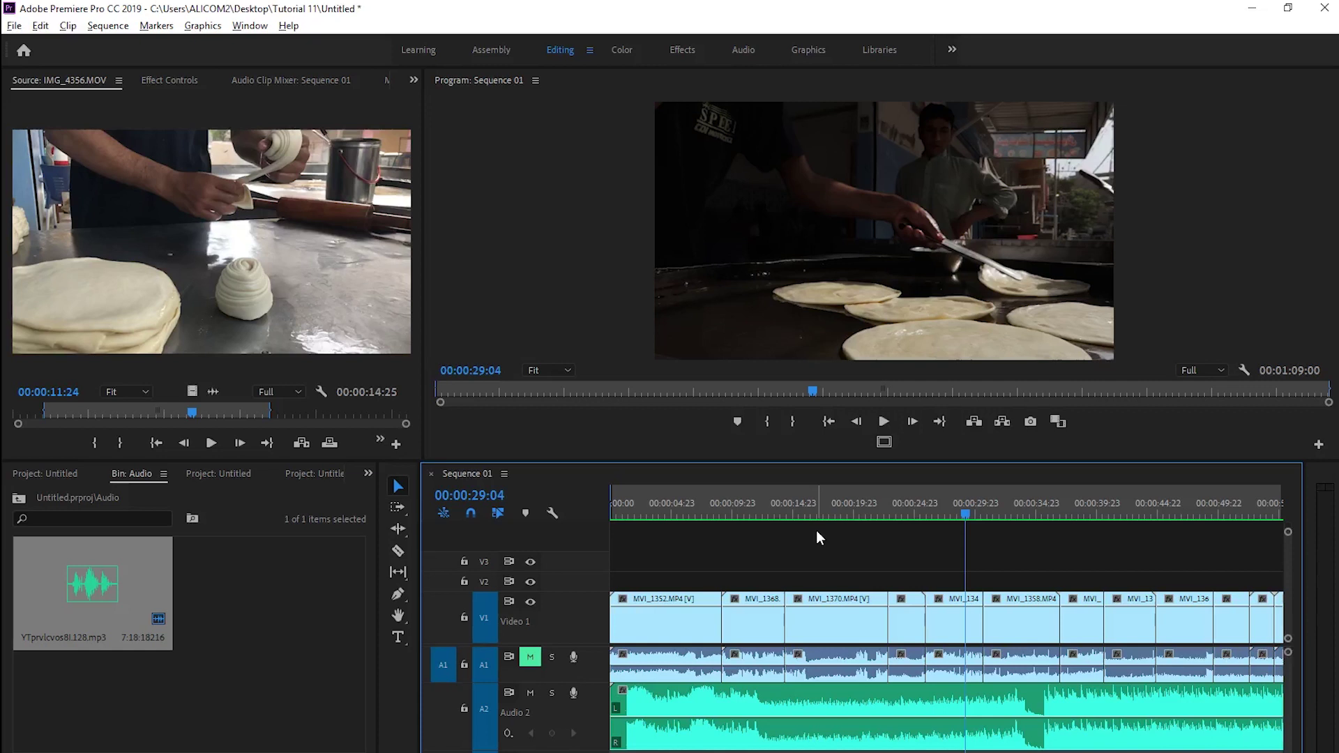
Drag the A2 music's in-point right to cut its quiet opening, then replay from 00:00.
key(minus)
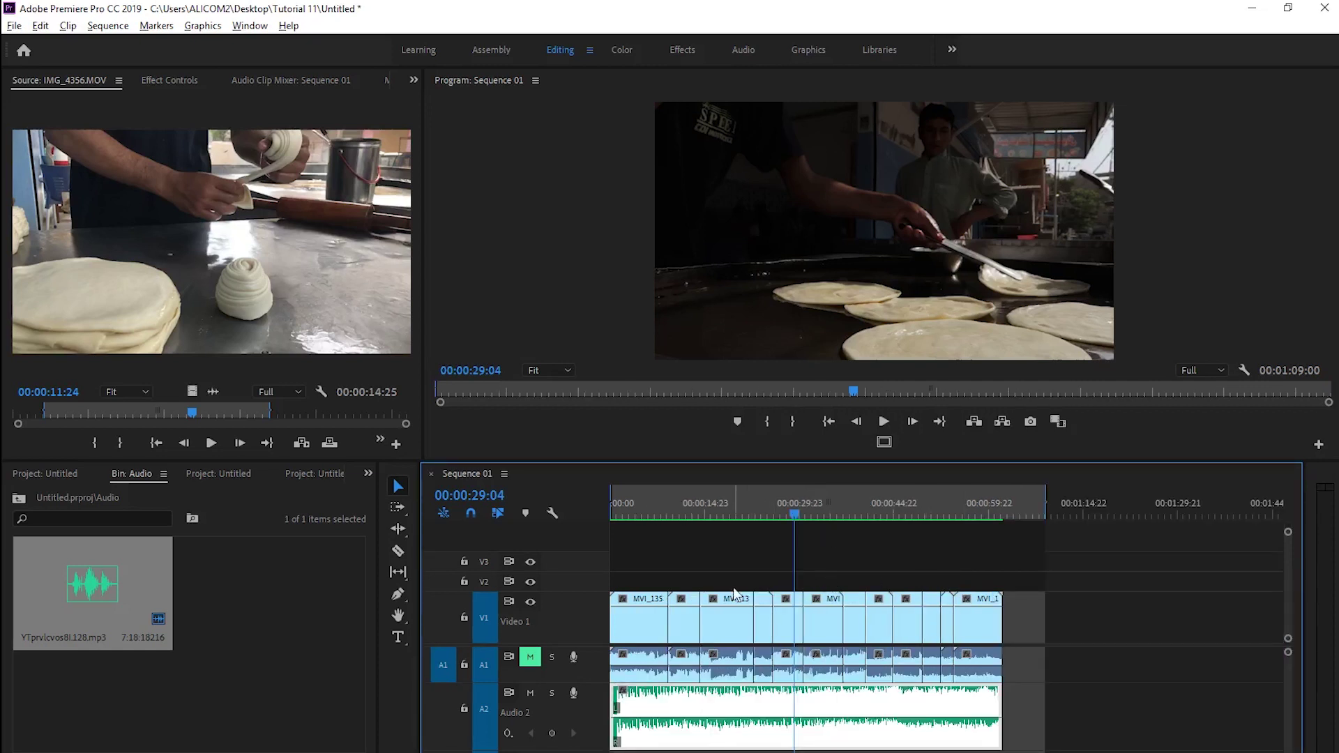
key(Home)
key(space)
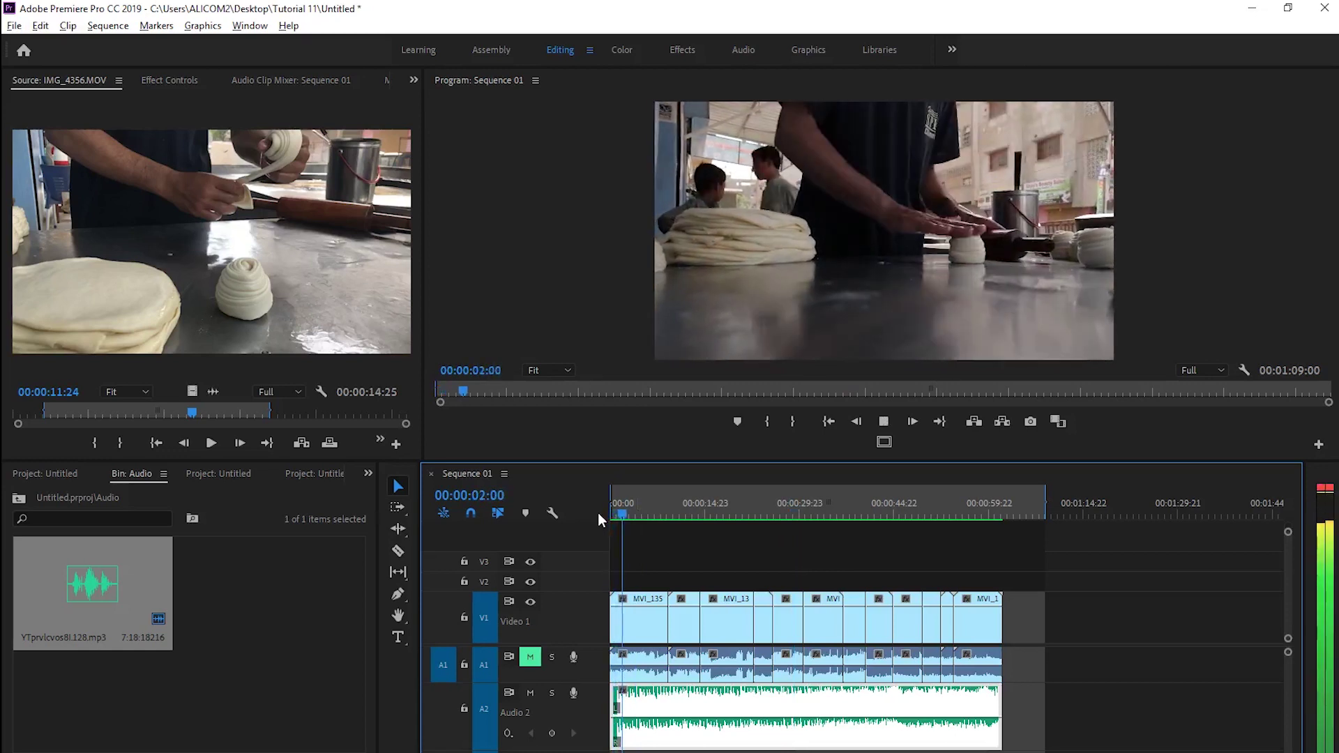
key(space)
key(equal)
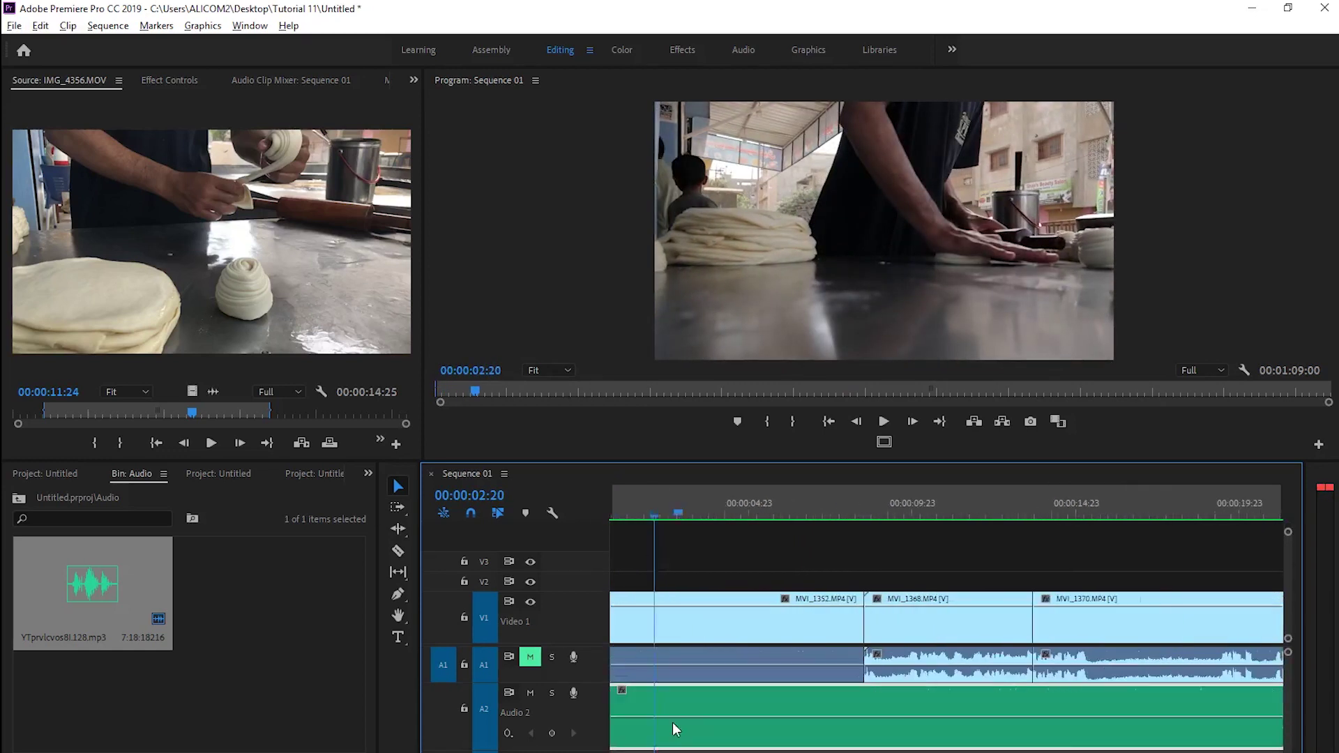
key(equal)
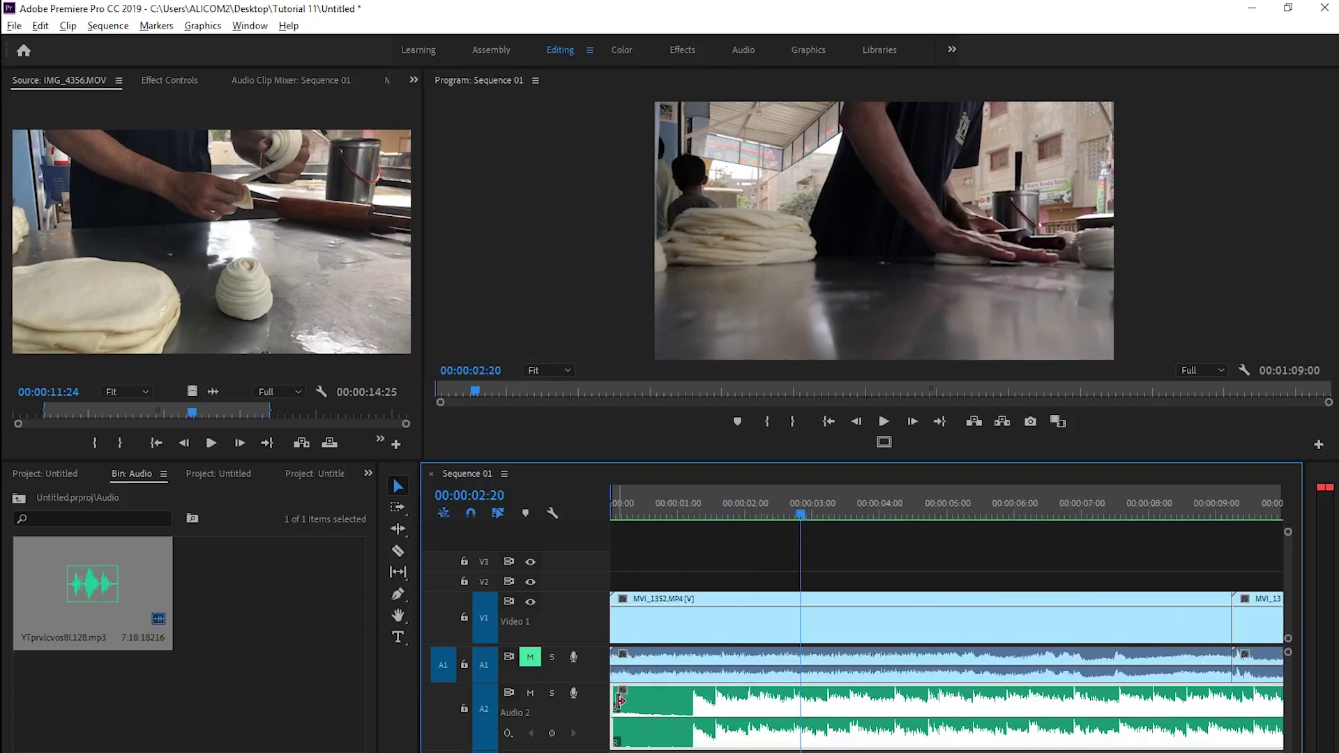
drag(619, 701, 631, 717)
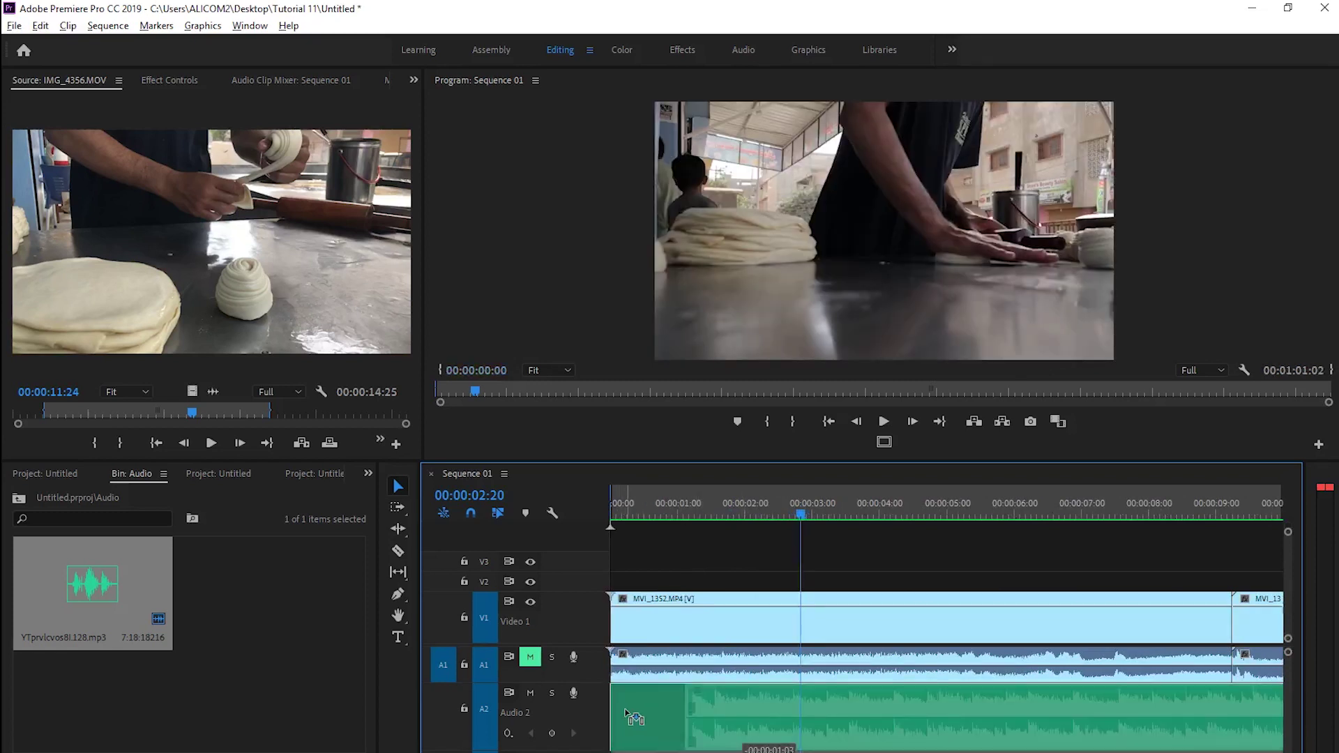
key(Home)
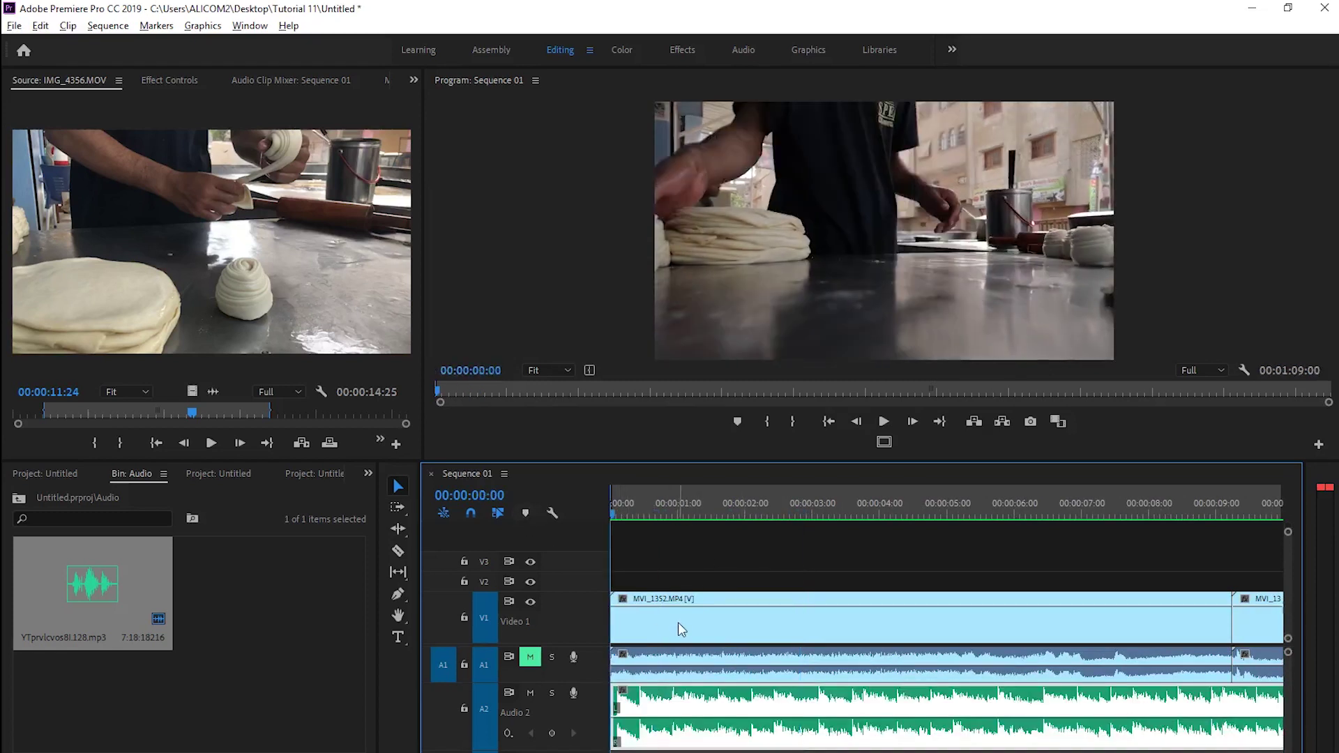
key(space)
key(minus)
key(minus)
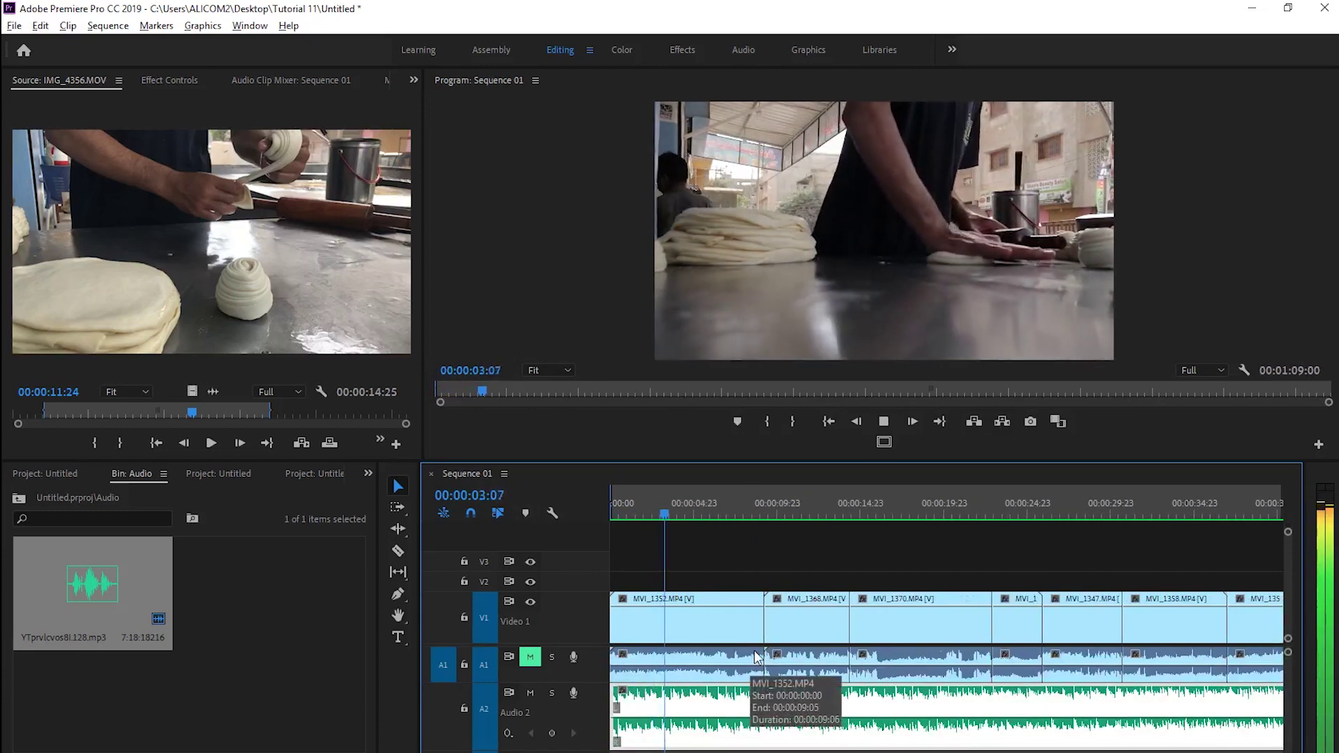
Delete the clip under the playhead at 5:15 and review playback to 6:03.
key(space)
key(equal)
key(equal)
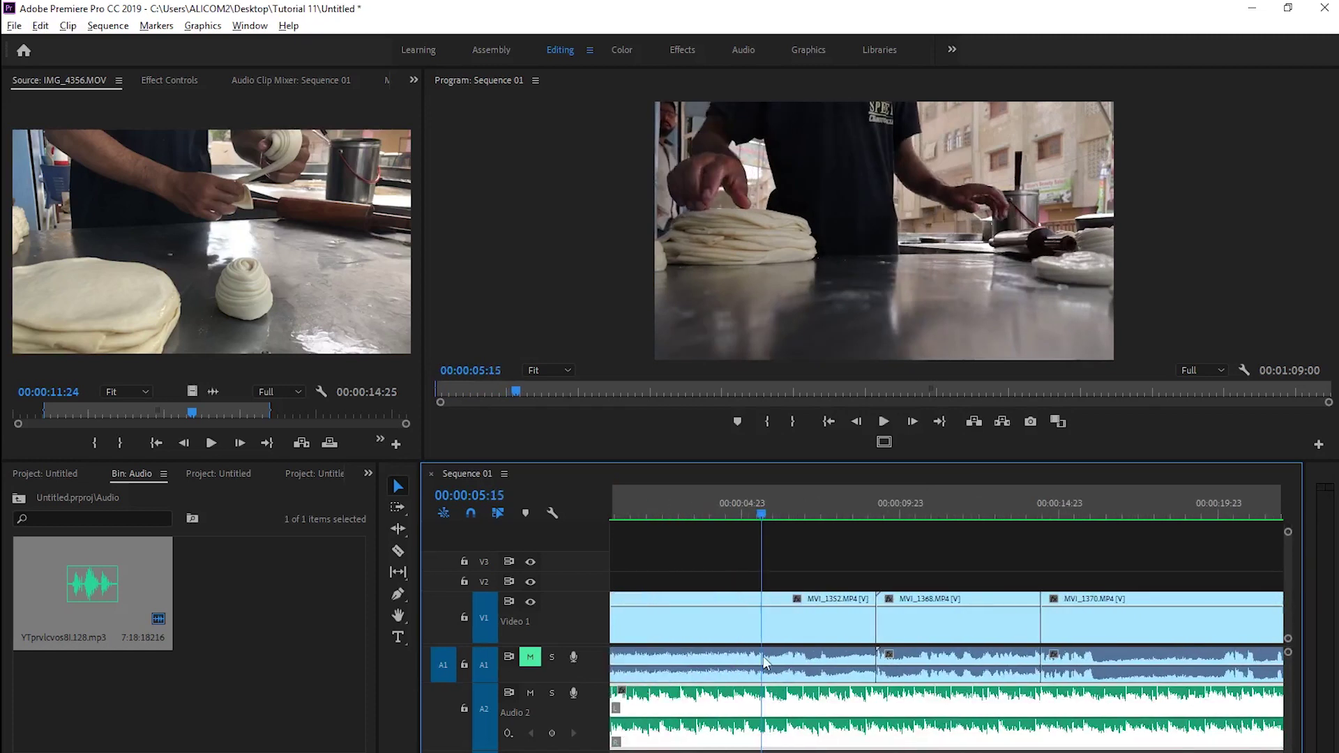
click(813, 630)
key(Delete)
key(Delete)
key(space)
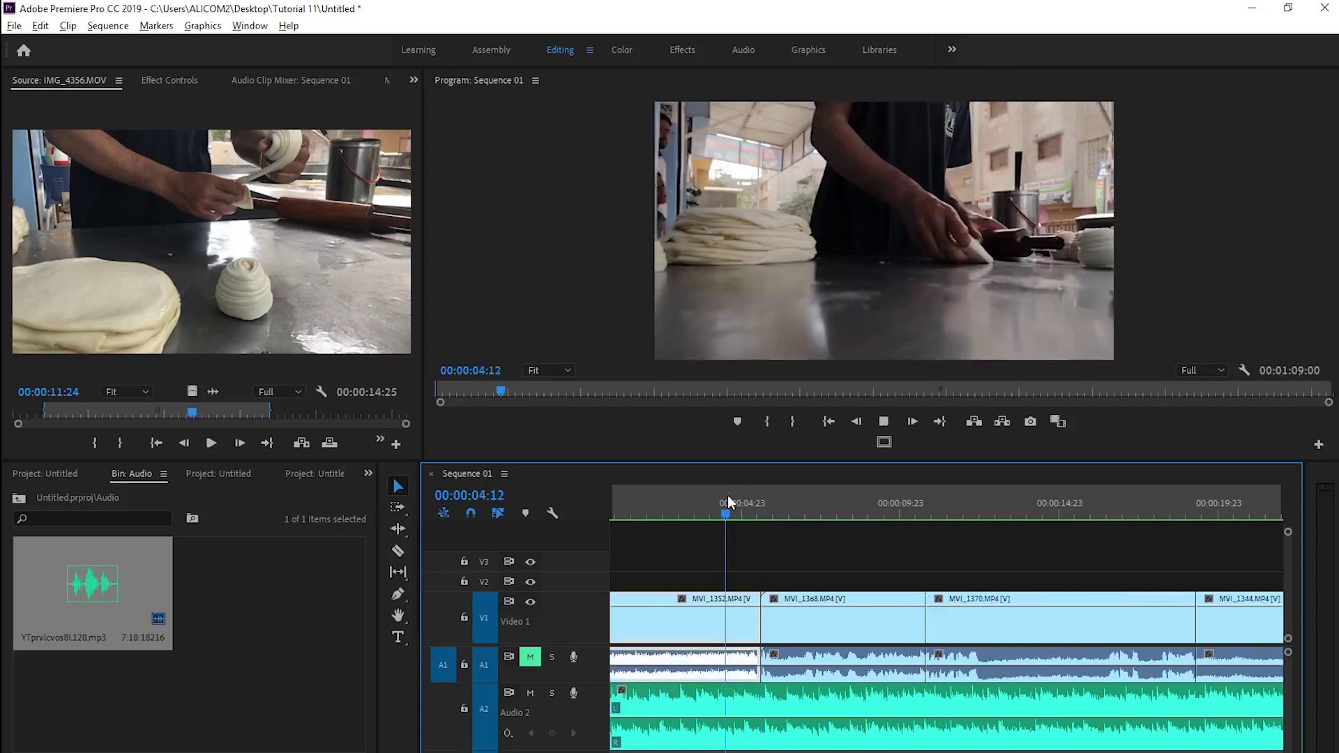
key(space)
Trim MVI_1368's start later, extend MVI_1352's end, and remove the gap between them.
key(equal)
key(equal)
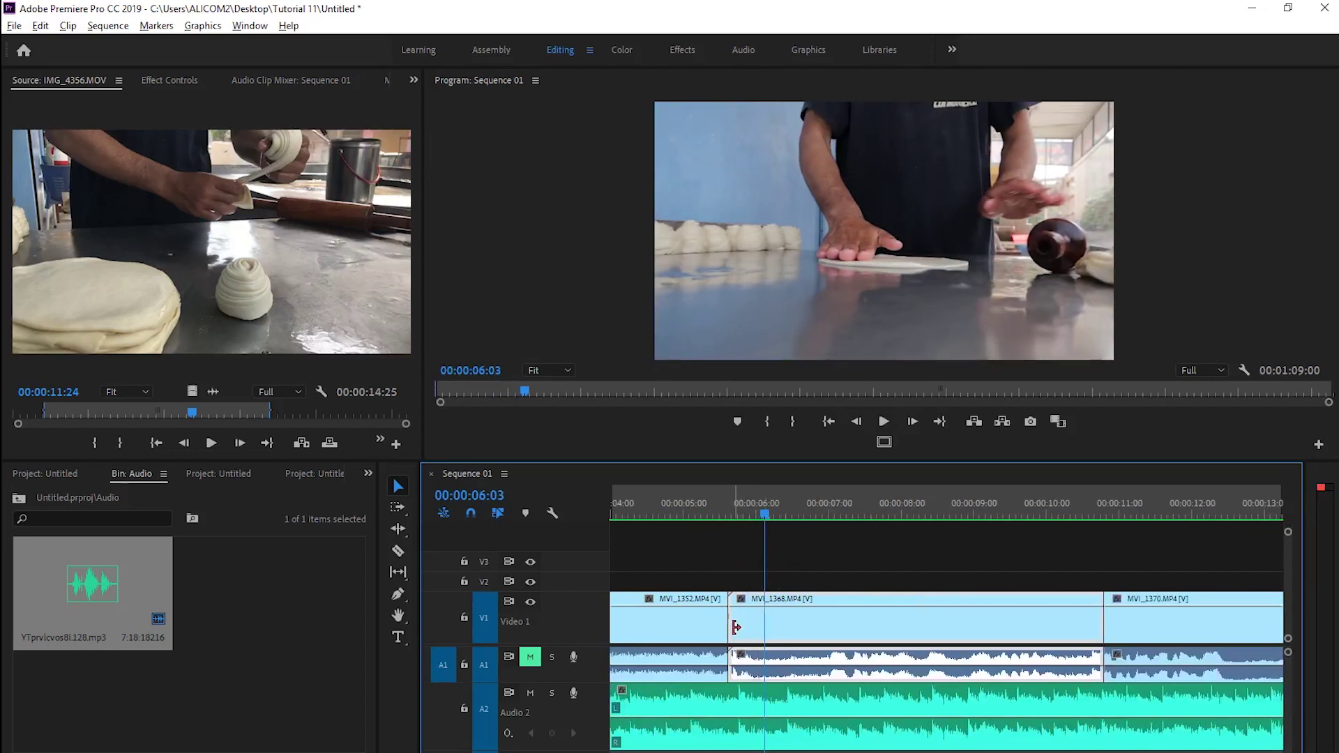
drag(730, 628, 782, 631)
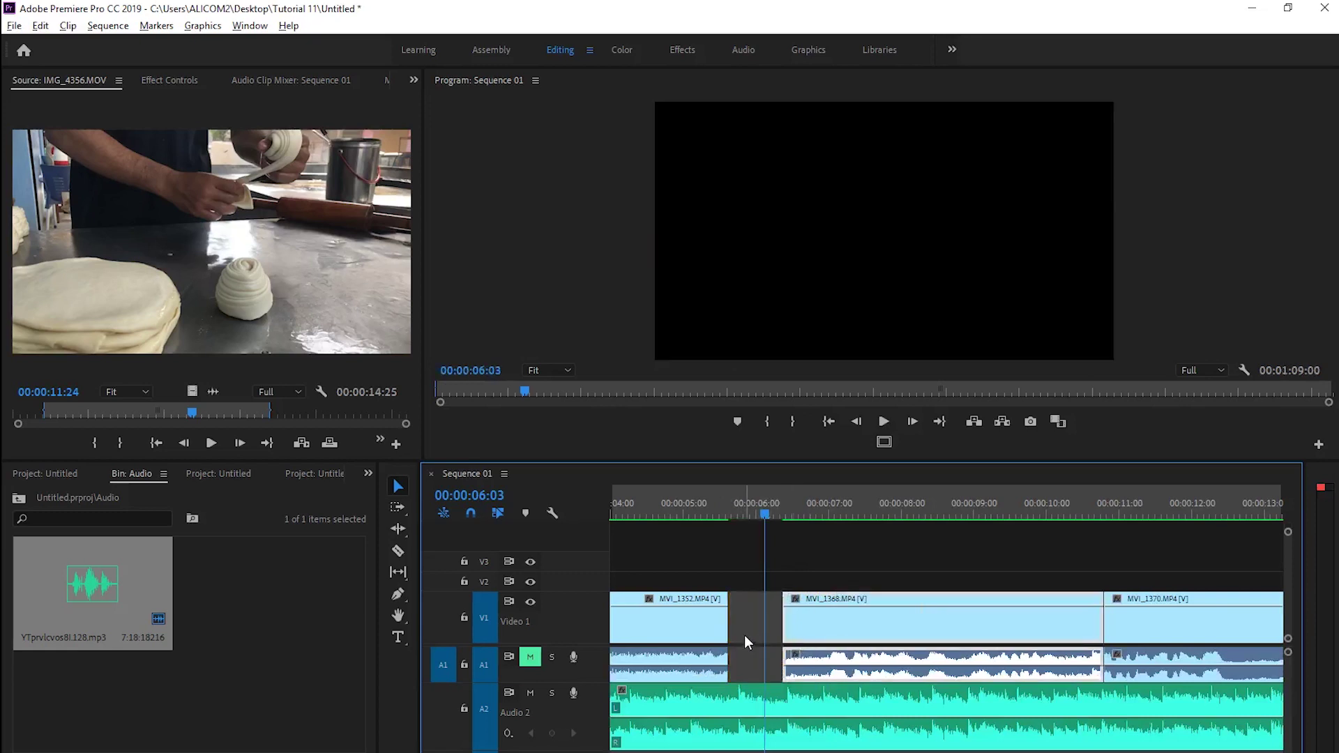
drag(728, 631, 741, 633)
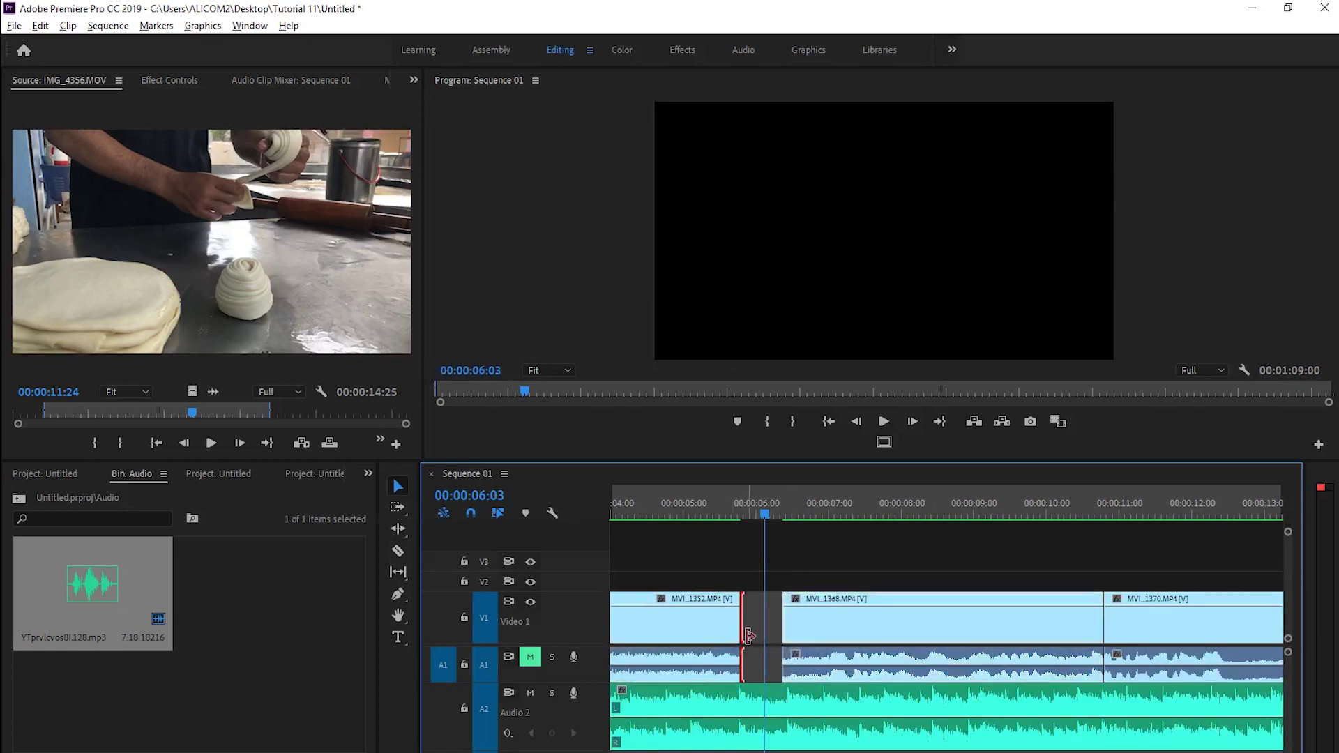
key(Delete)
click(726, 512)
key(space)
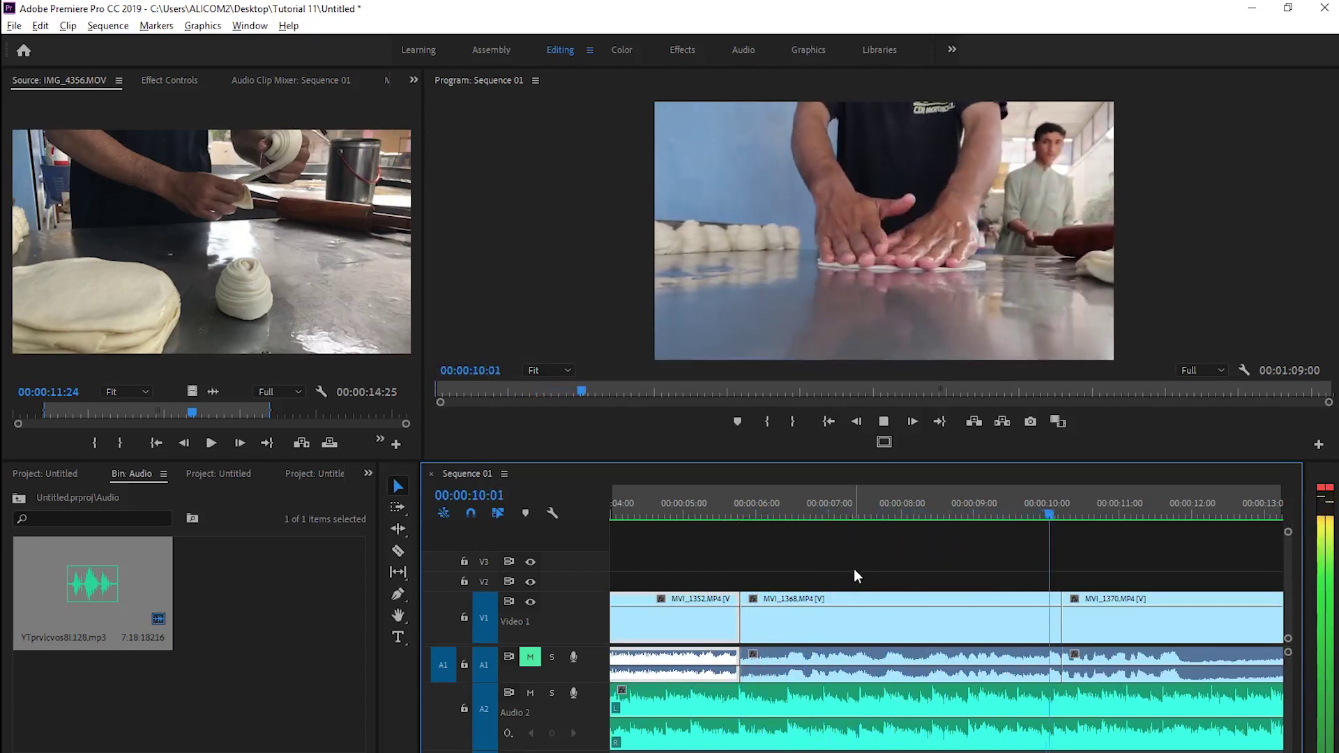
key(space)
Trim the end of MVI_1368 back to 9:14.
key(equal)
drag(1036, 513, 1068, 514)
drag(1136, 628, 1081, 630)
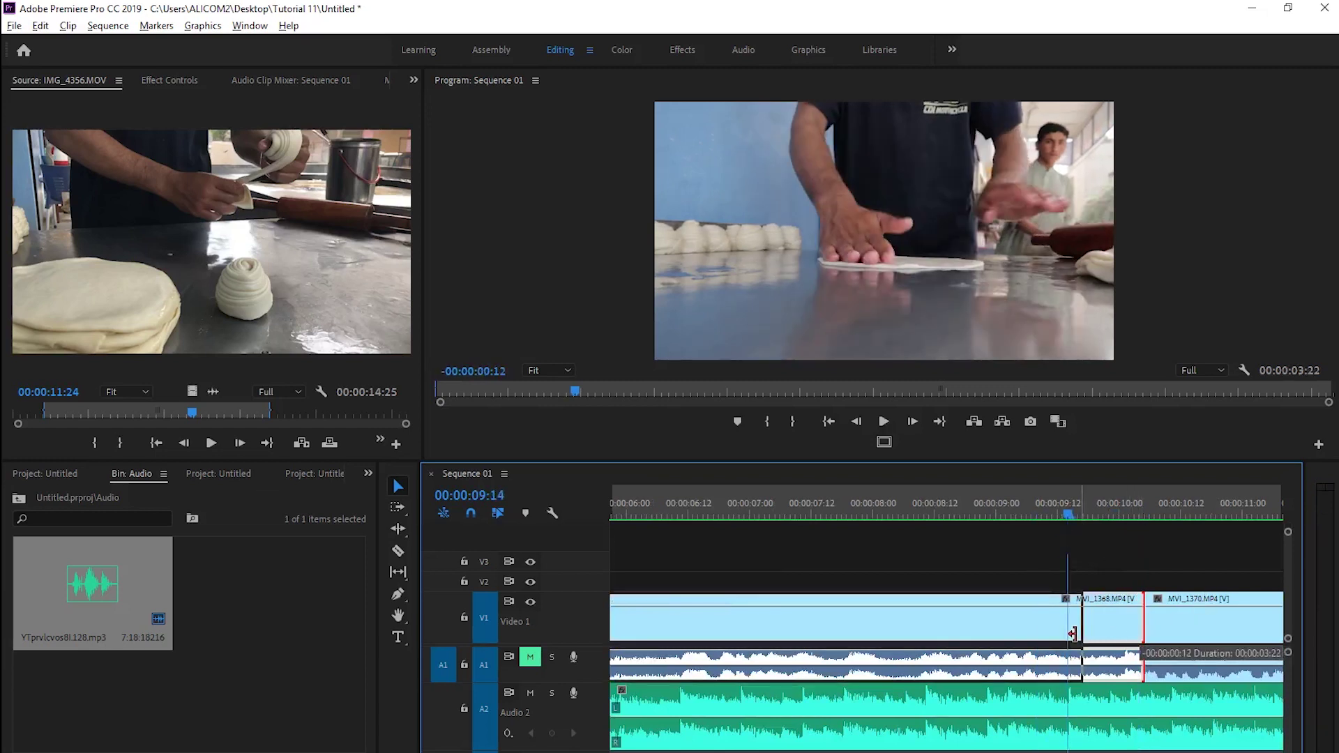
key(minus)
key(minus)
key(minus)
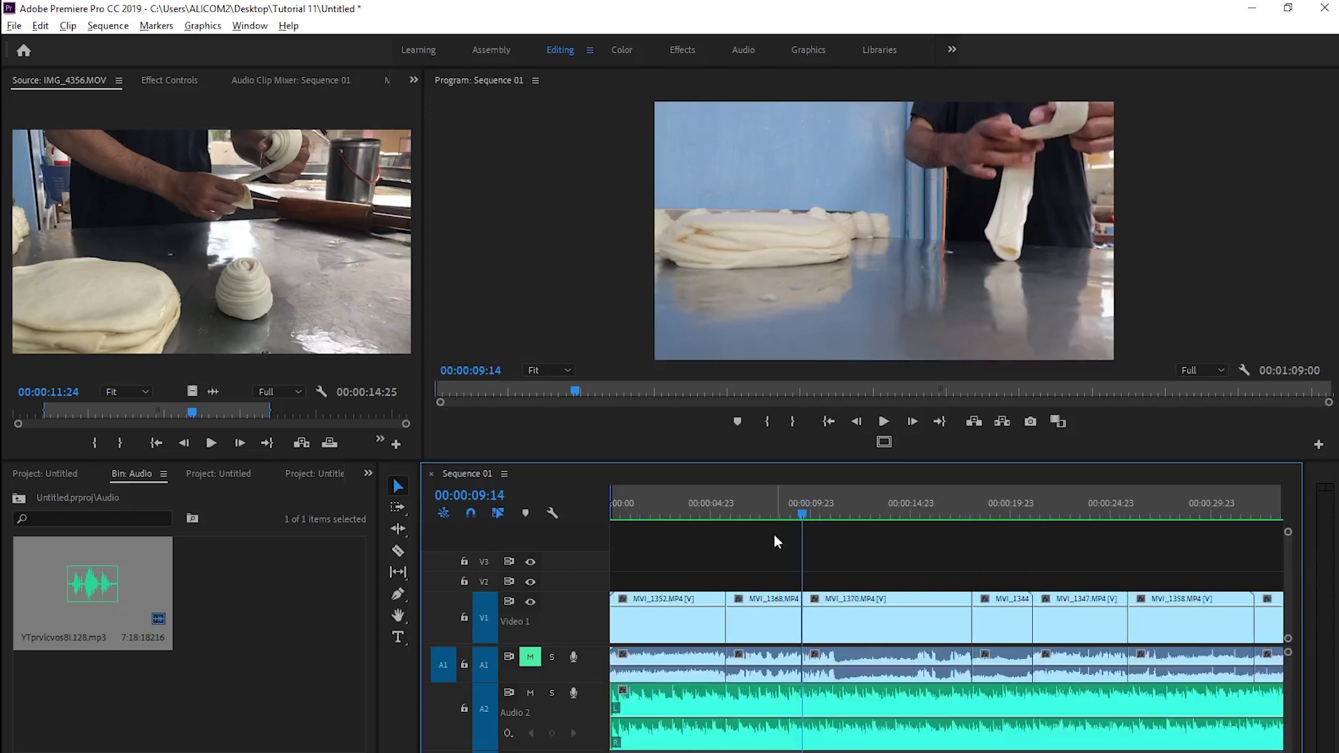
Play back from about 4:23 and park the playhead near 12:01 where MVI_1370 should end.
click(709, 503)
key(space)
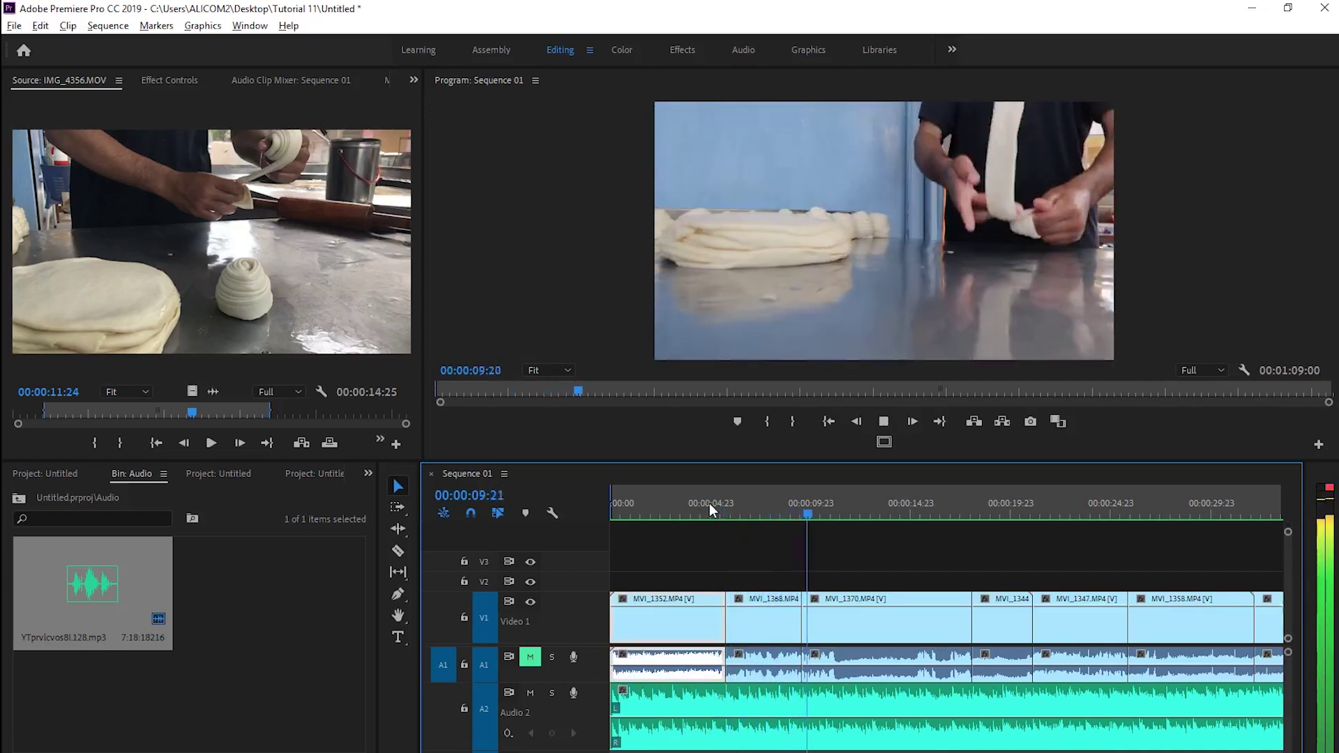
key(d)
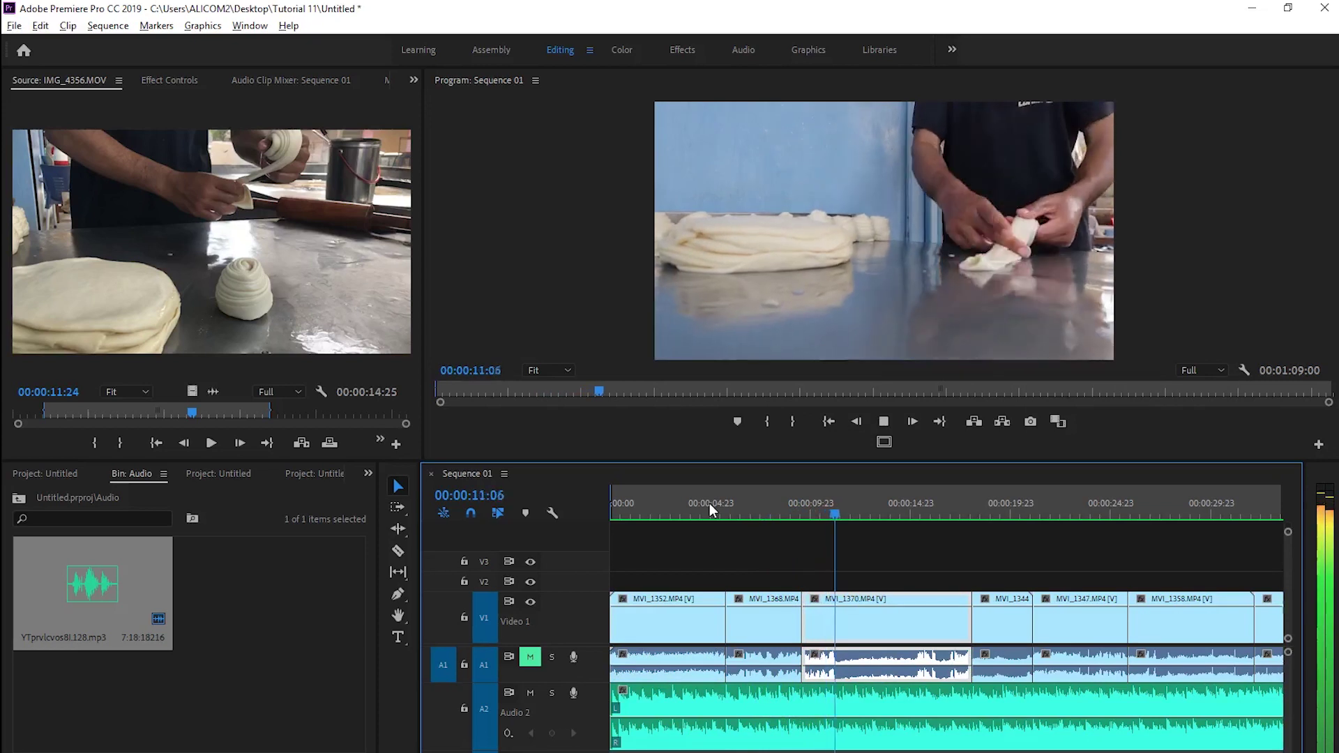
key(space)
key(=)
key(=)
scroll(1005, 620, down, 3)
key(shift+Right)
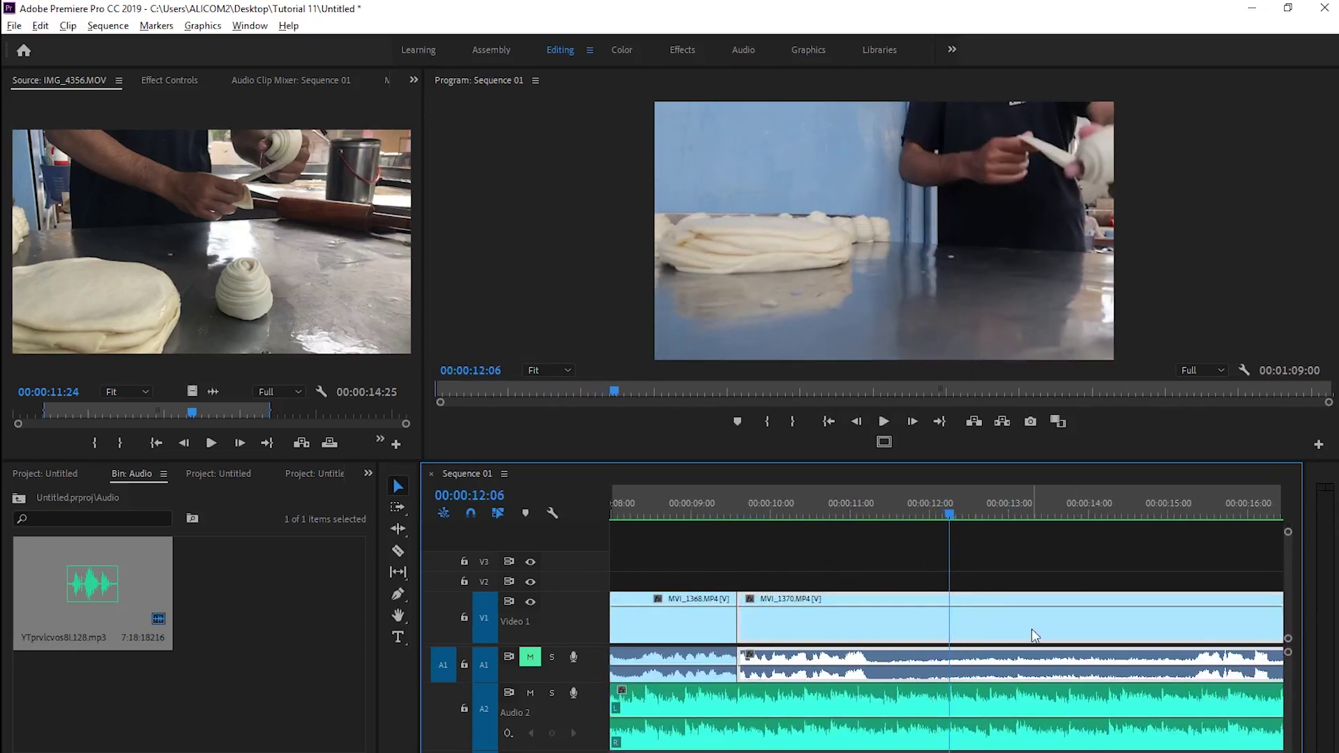
Split MVI_1370 there, delete its tail and gap, and replay the new cut.
key(ctrl+k)
key(minus)
key(minus)
click(951, 631)
key(Delete)
click(952, 630)
key(Delete)
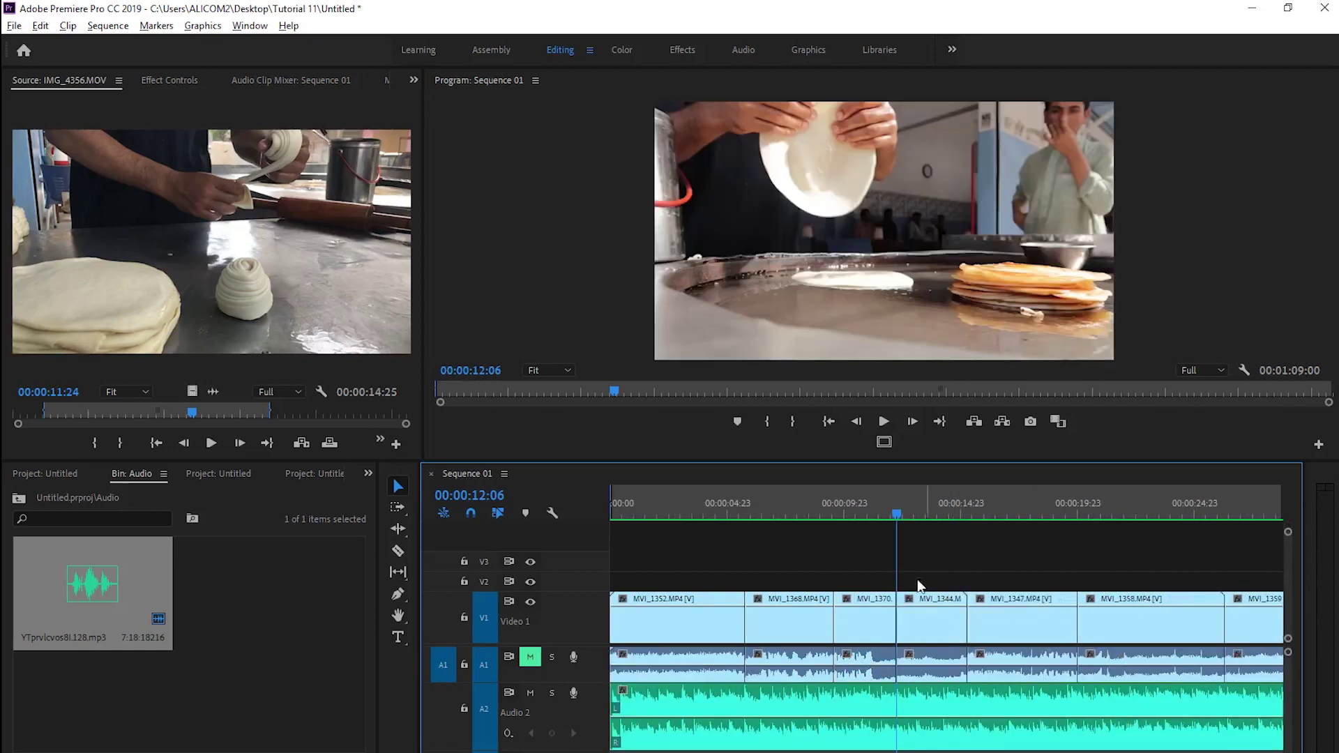
key(shift+k)
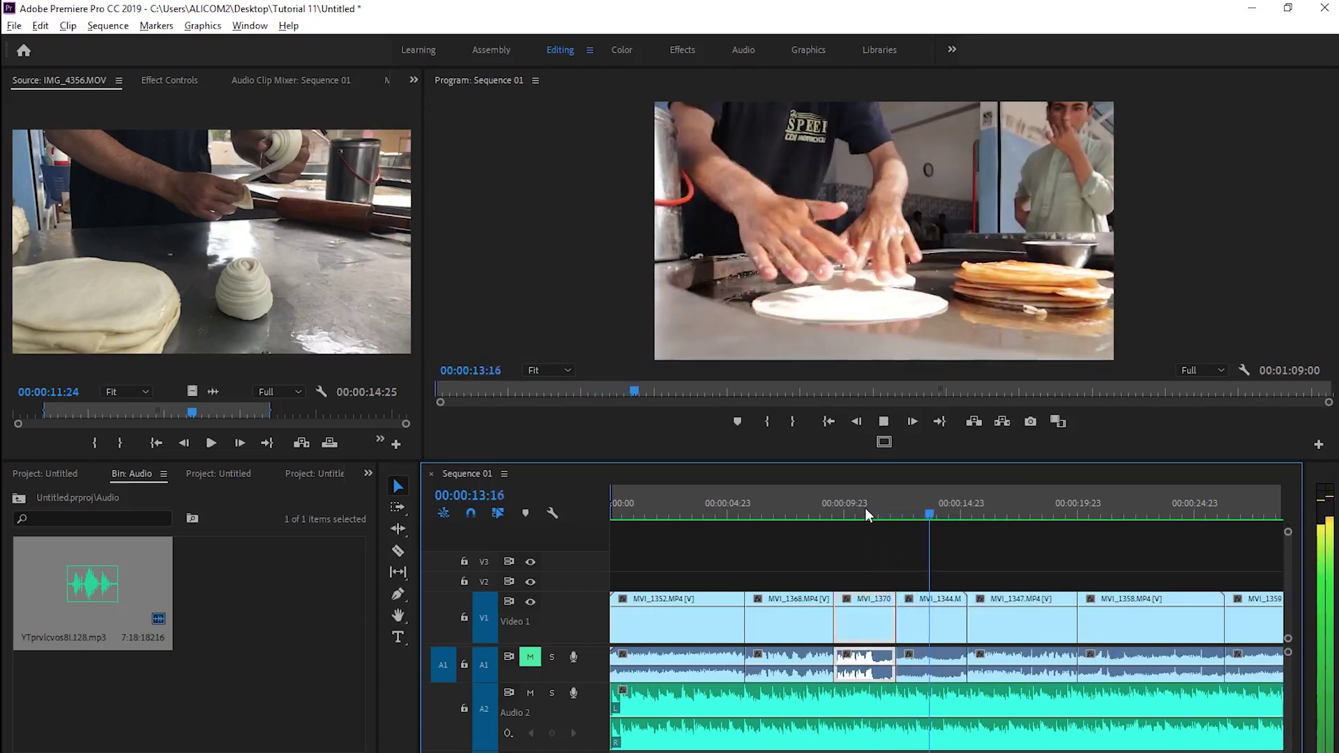
key(space)
key(=)
key(=)
key(=)
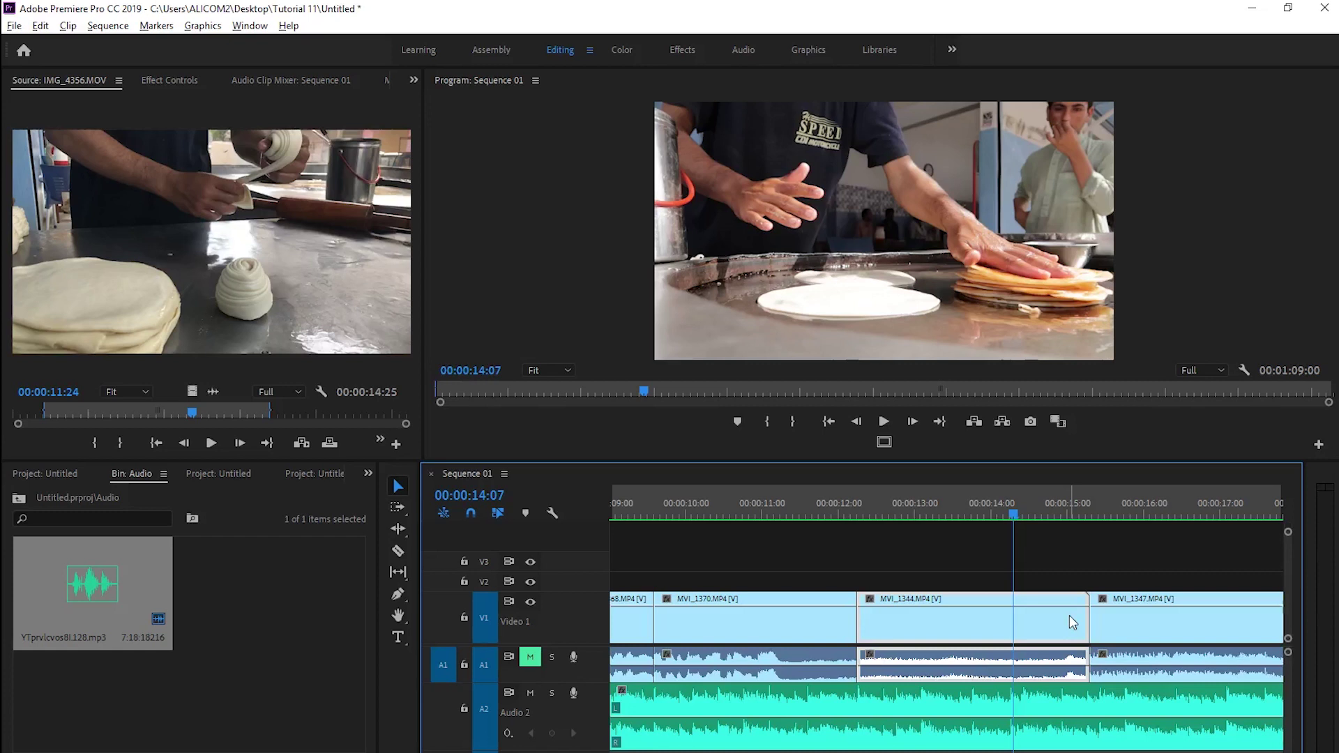
Play back the sequence from about 14:10 to review the edit so far.
key(equal)
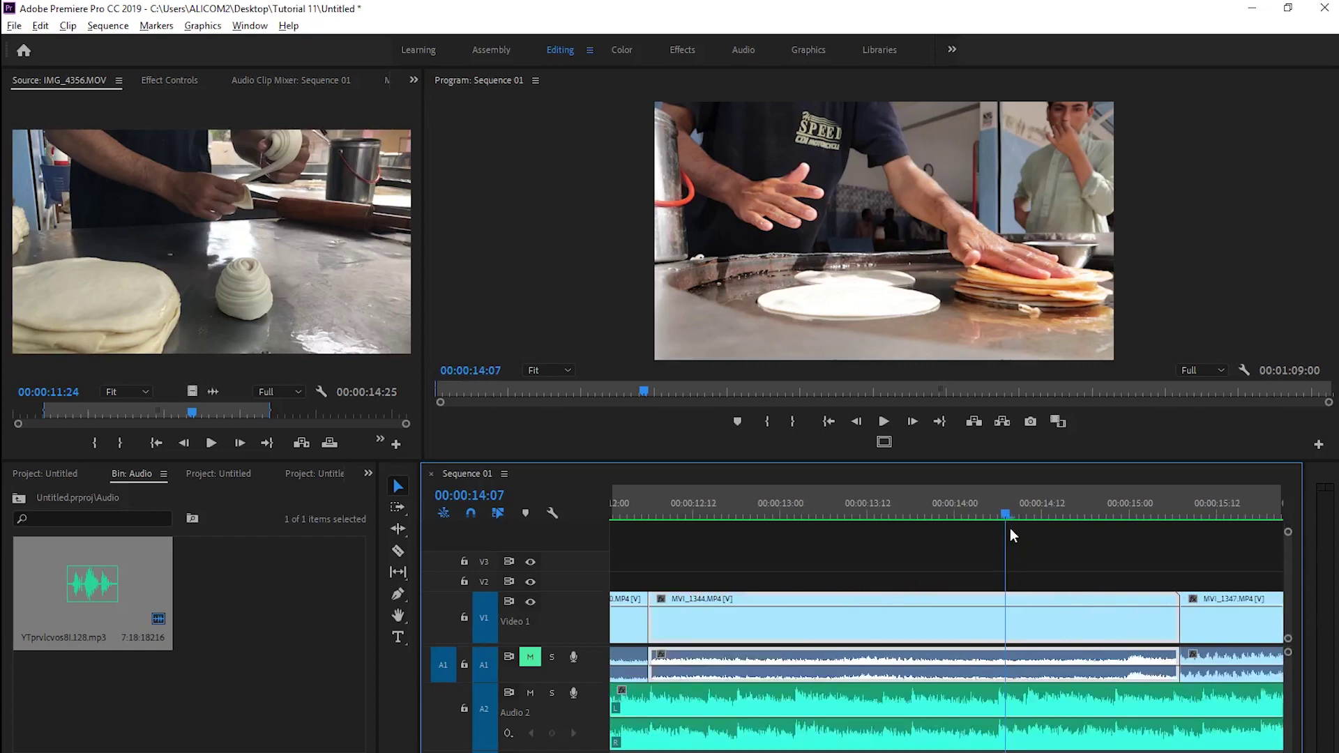
key(Left)
key(minus)
key(space)
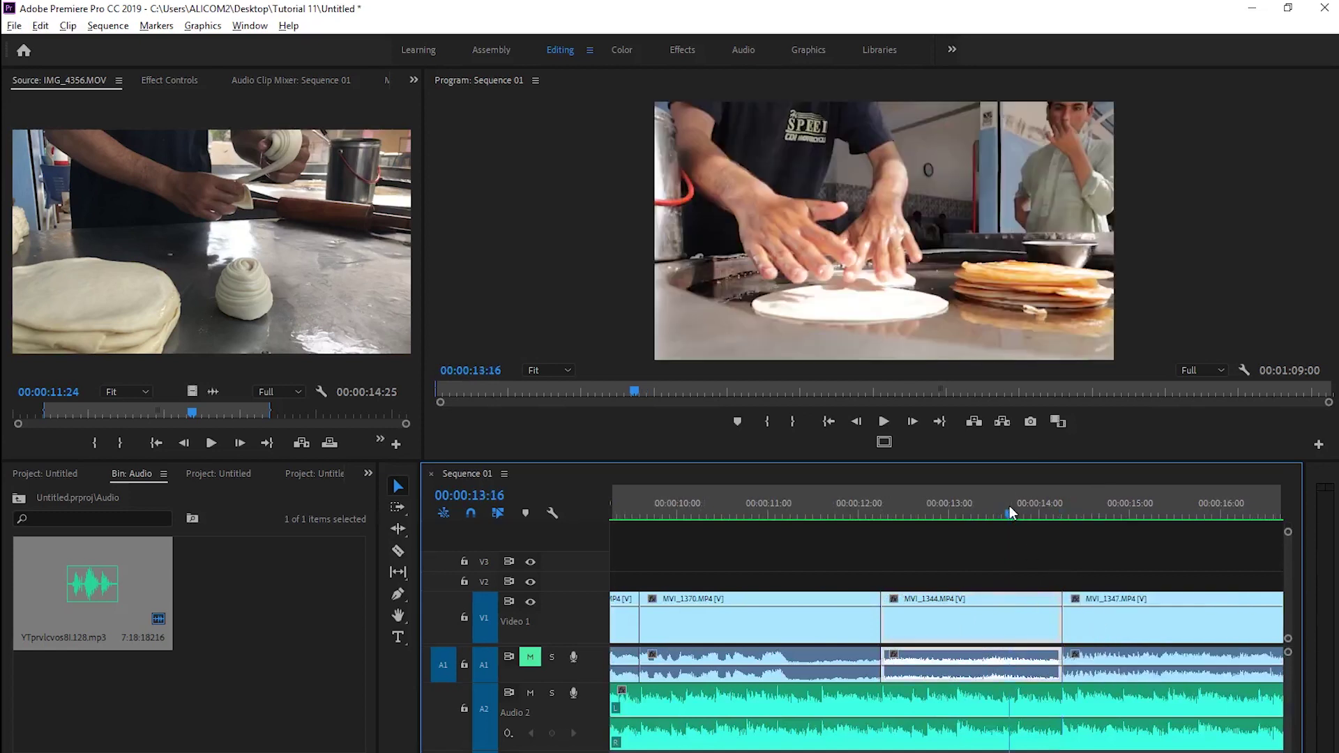
click(1010, 505)
key(minus)
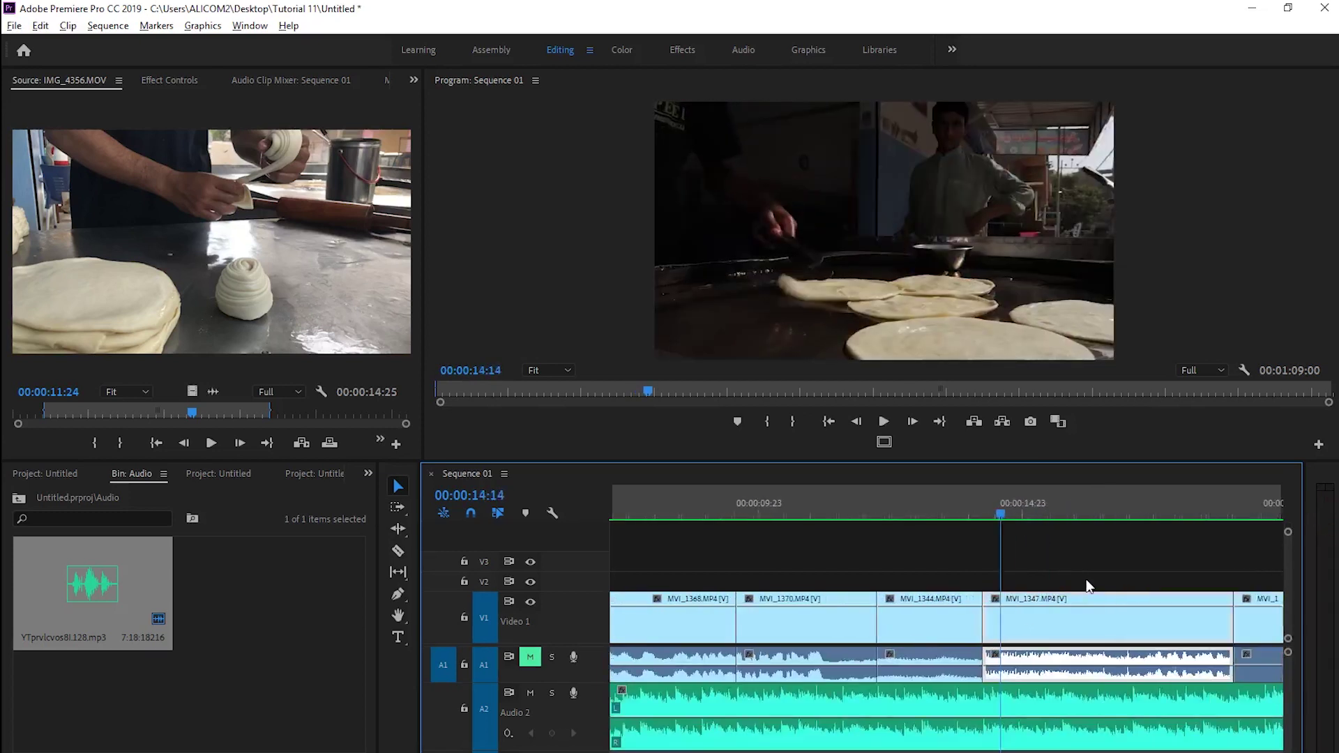
key(minus)
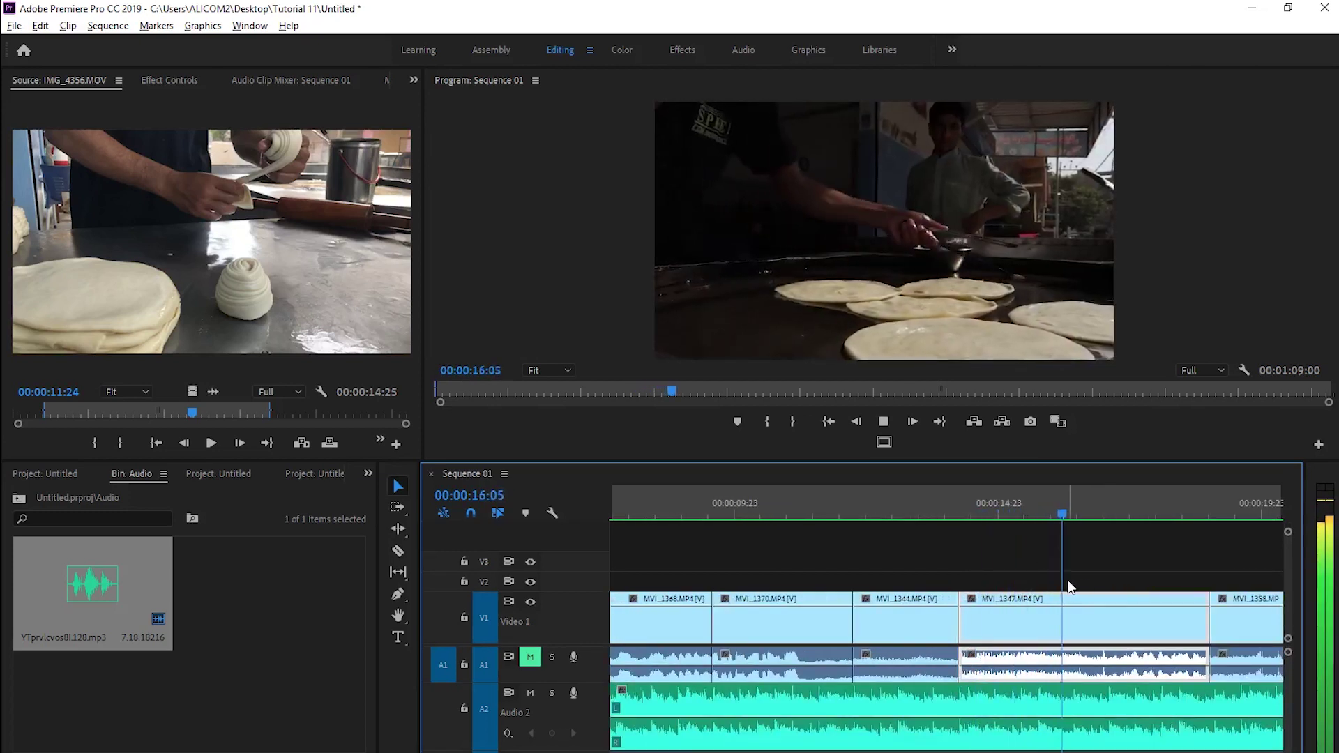
key(space)
Find the cut point in MVI_1358 and ripple trim its end at the playhead with W.
key(equal)
key(space)
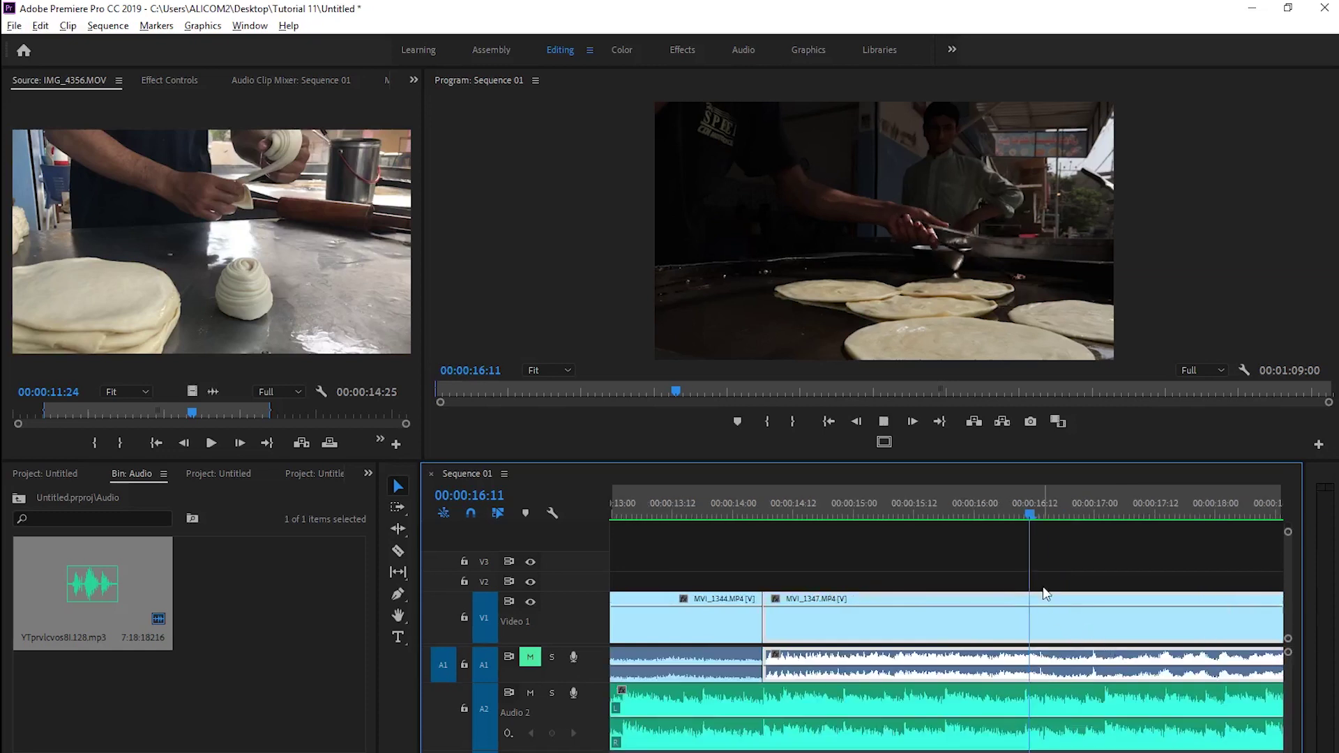
key(space)
key(minus)
key(minus)
click(910, 497)
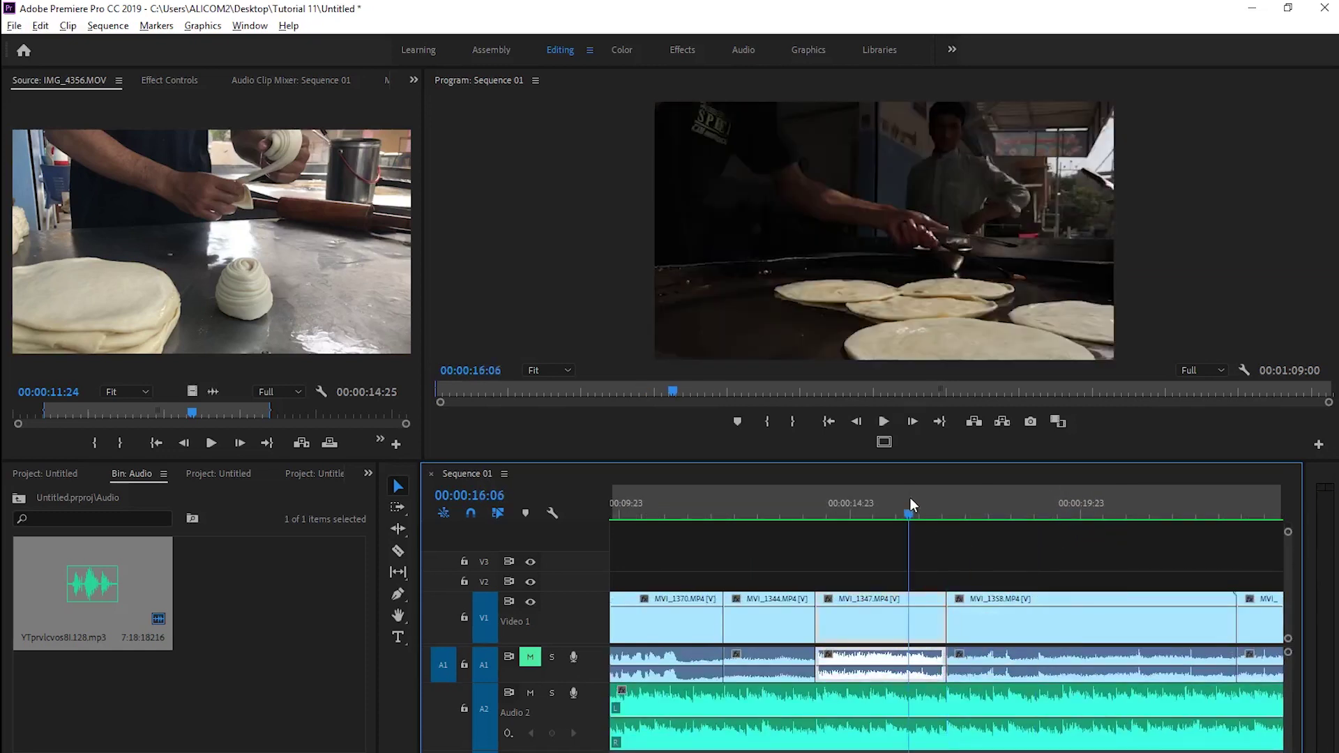
key(space)
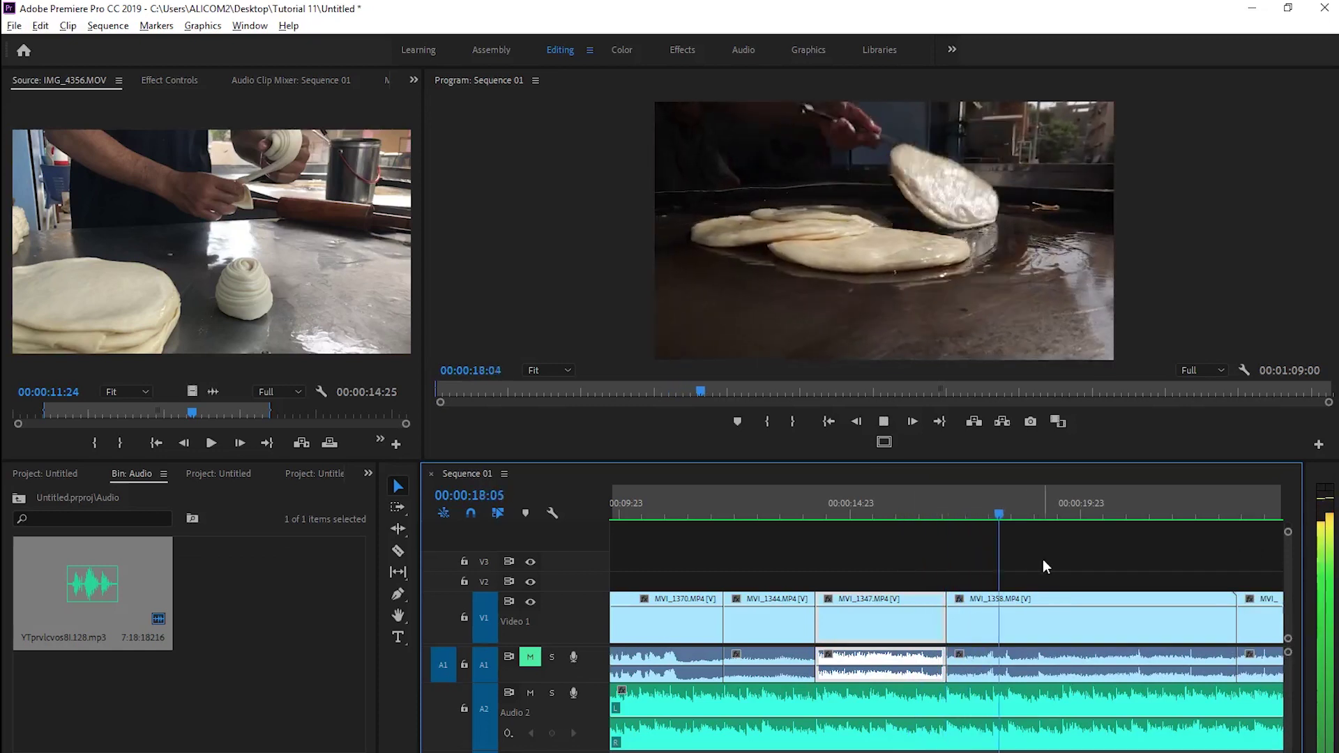
key(space)
key(w)
Delete the gap after MVI_1358 so MVI_1359 follows it directly.
key(minus)
key(equal)
click(863, 508)
key(ctrl+alt+w)
key(Delete)
click(859, 511)
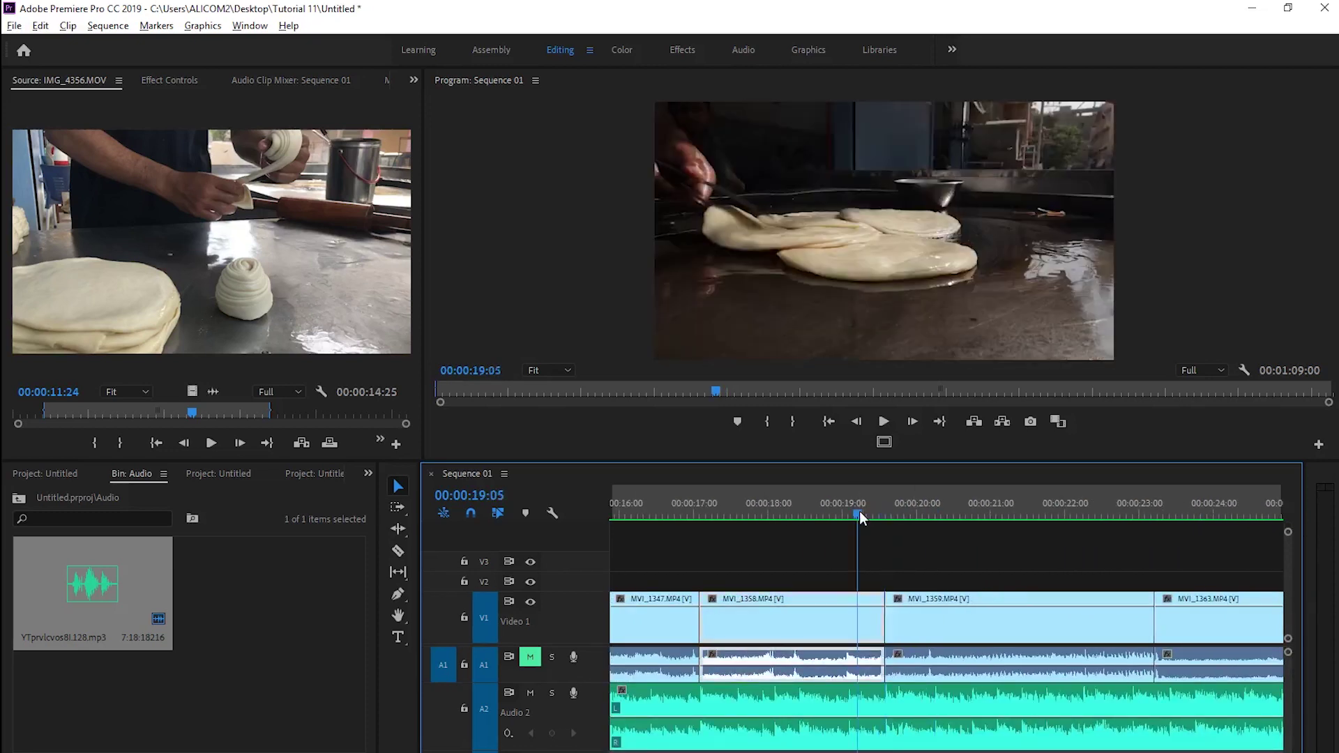
Replay the joined clips from about 19:23 to 23:08 to check the cut.
key(space)
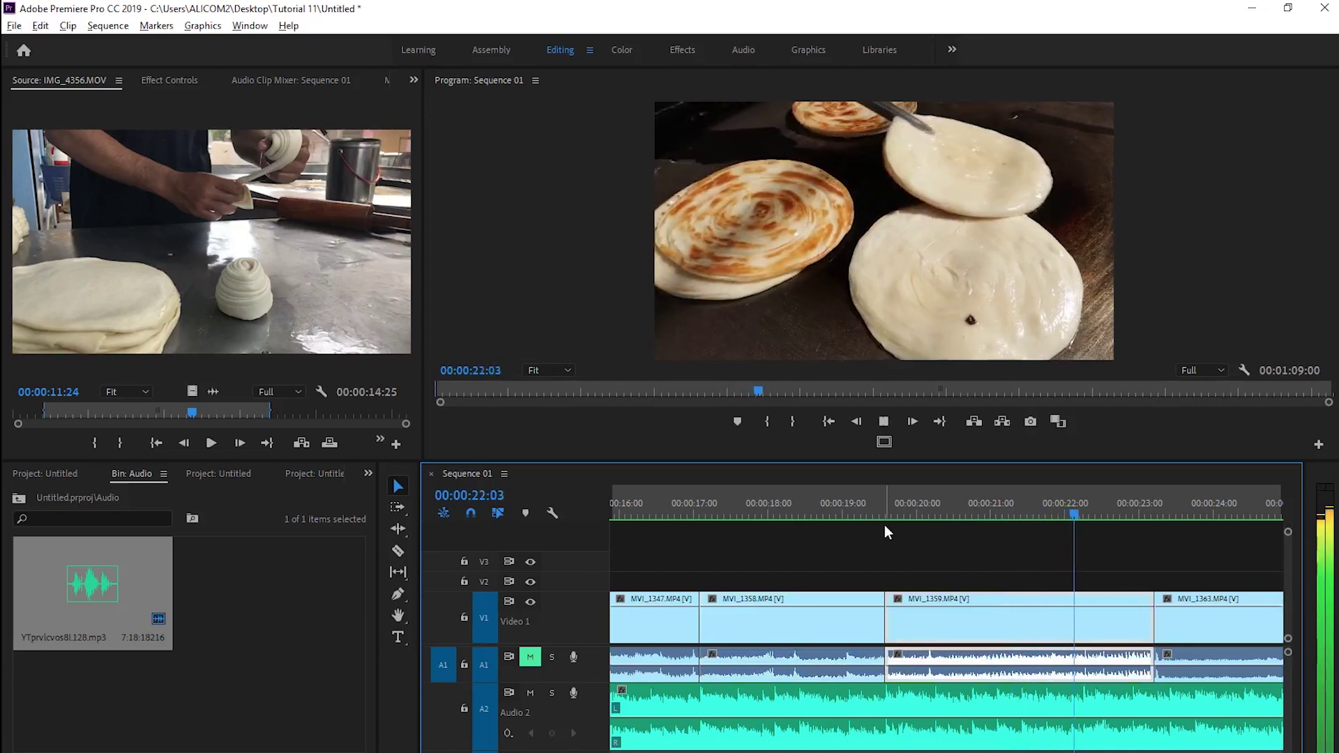
key(space)
key(minus)
key(minus)
click(955, 506)
key(space)
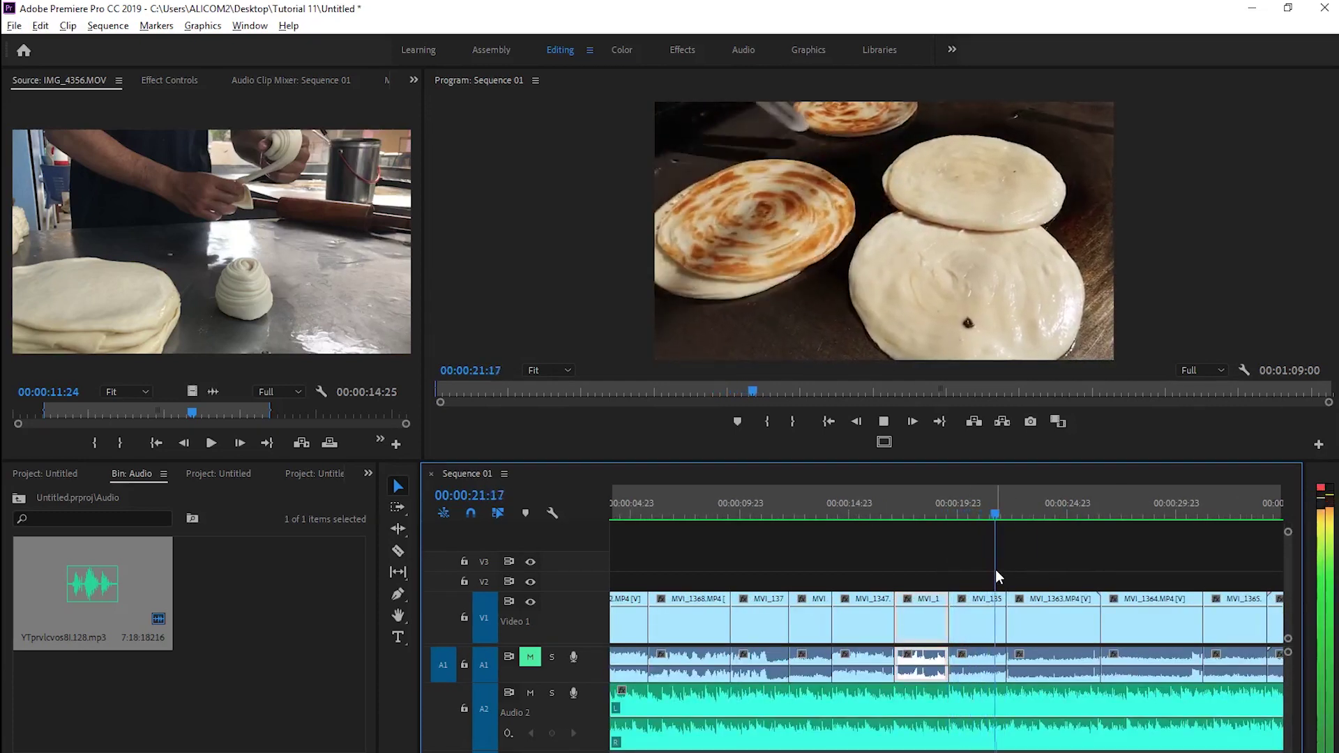
key(space)
key(equal)
click(903, 492)
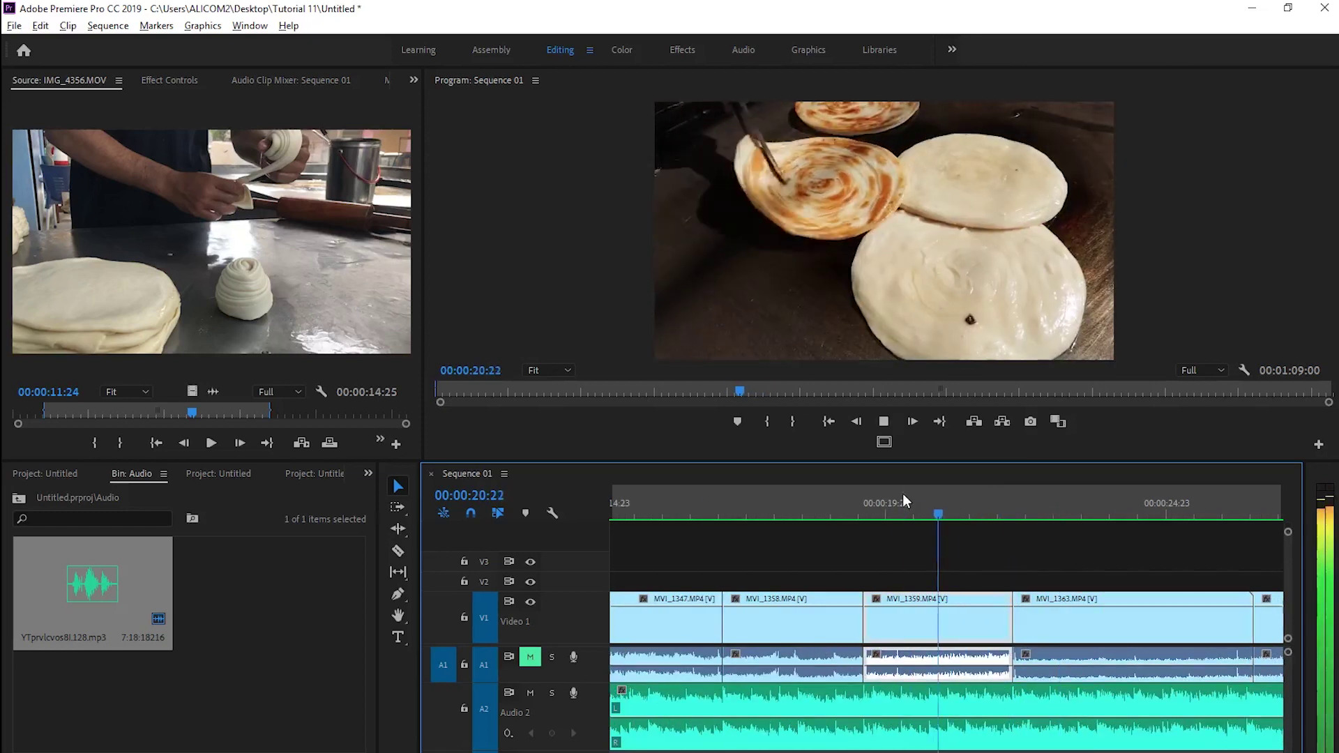
key(space)
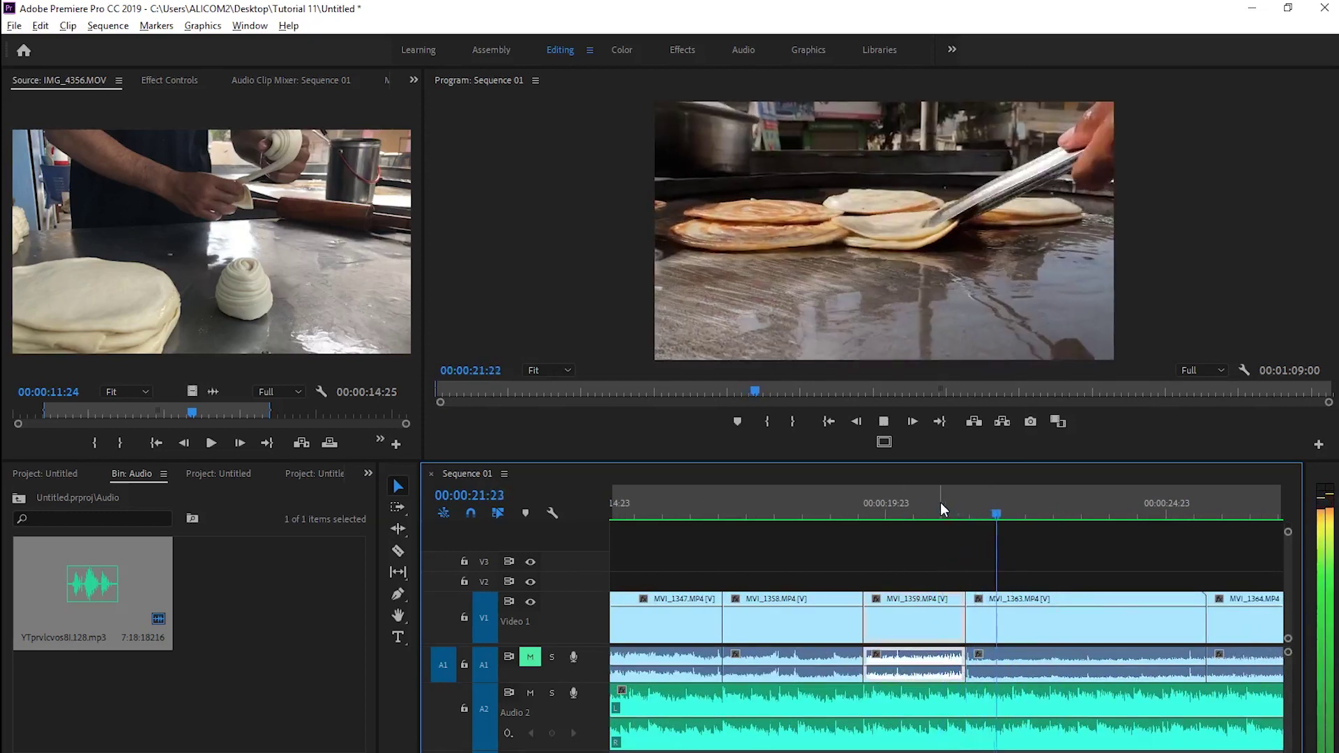
key(space)
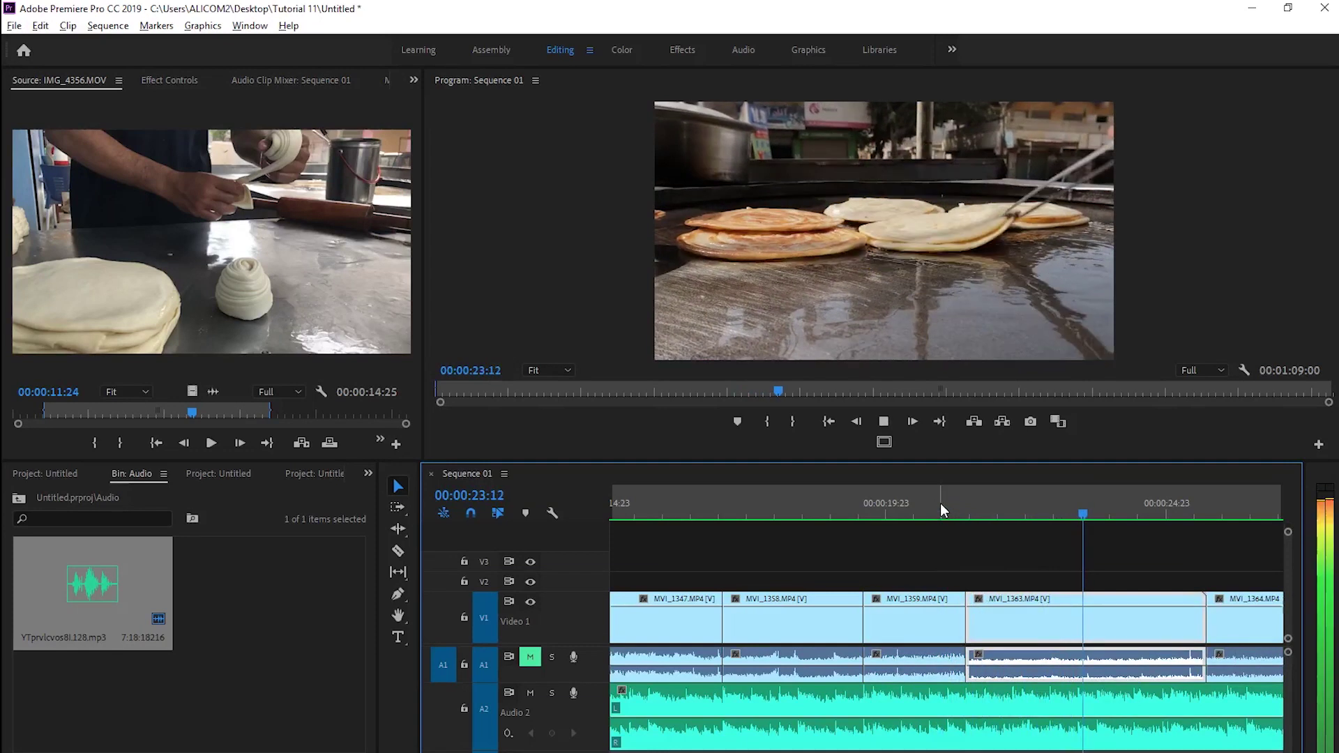
key(space)
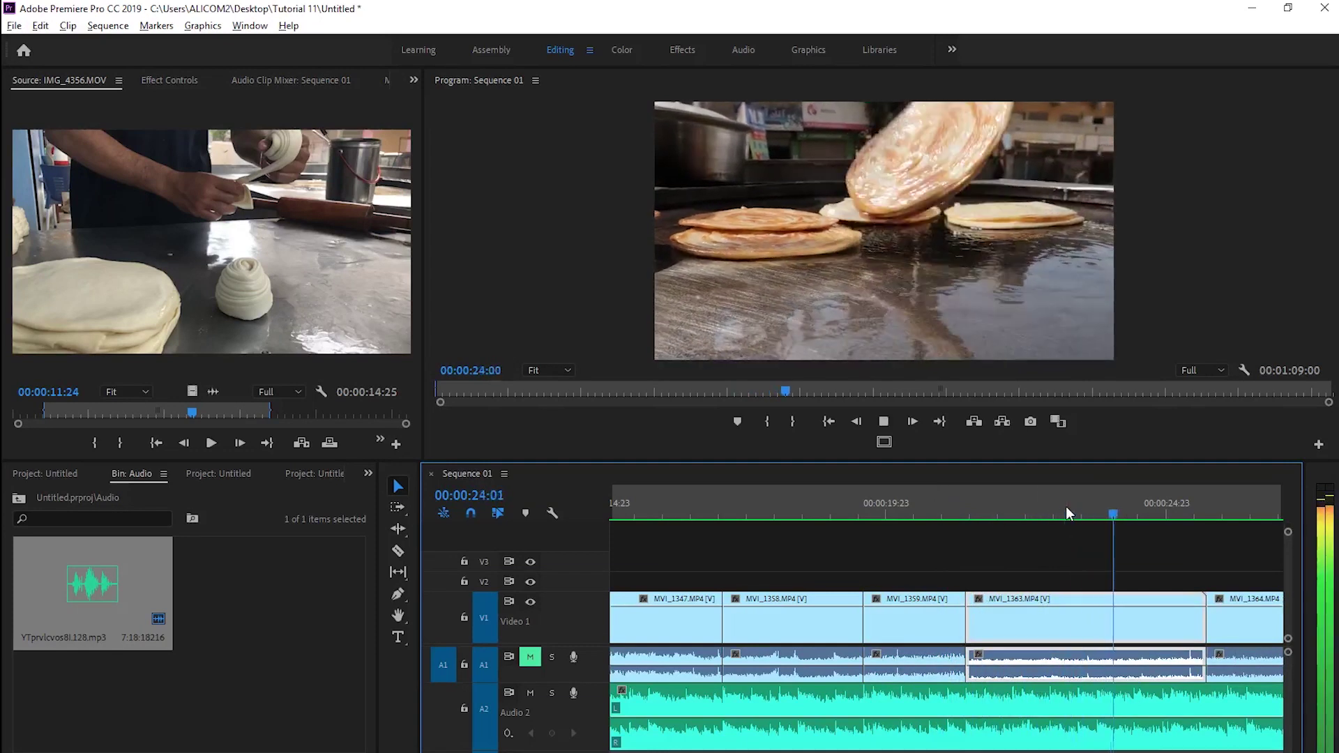
key(minus)
Ripple trim the rest of MVI_1364 at 27:01, closing the gap.
click(978, 499)
key(space)
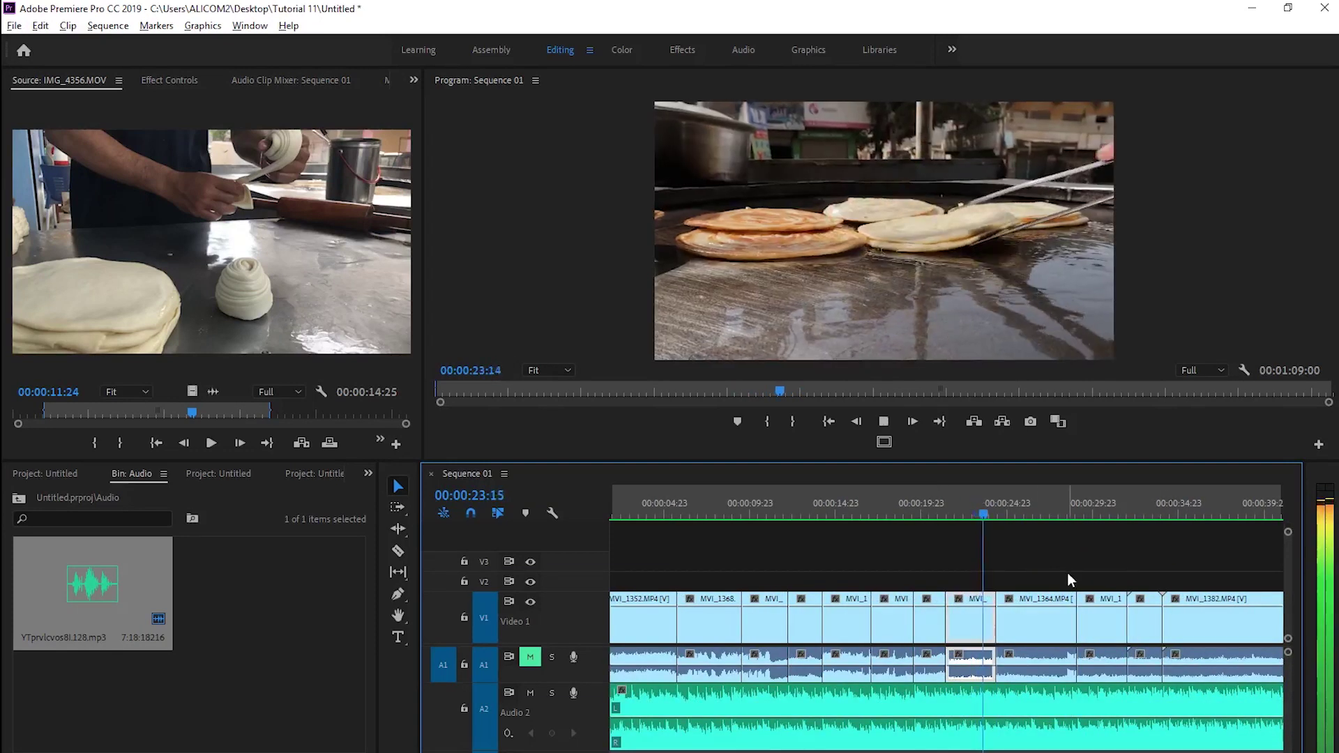
key(equal)
key(equal)
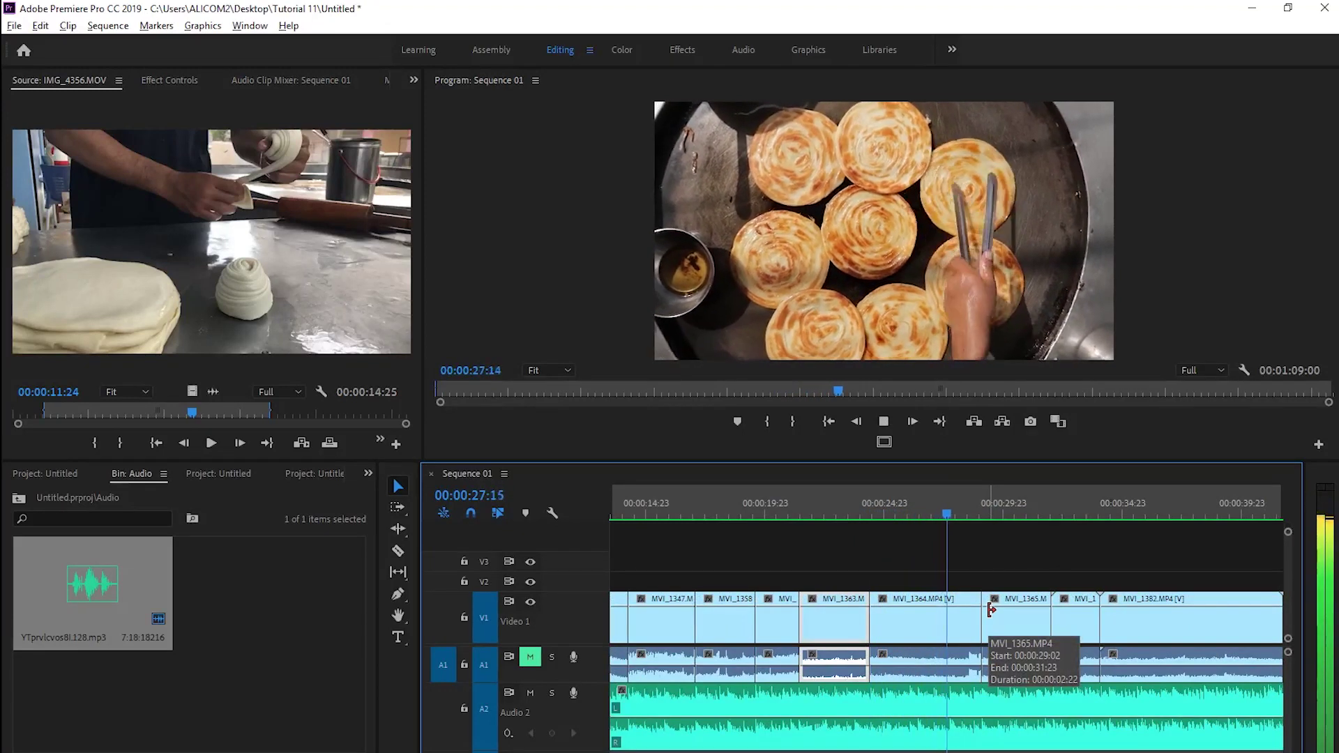
click(975, 613)
key(space)
key(equal)
click(814, 498)
key(space)
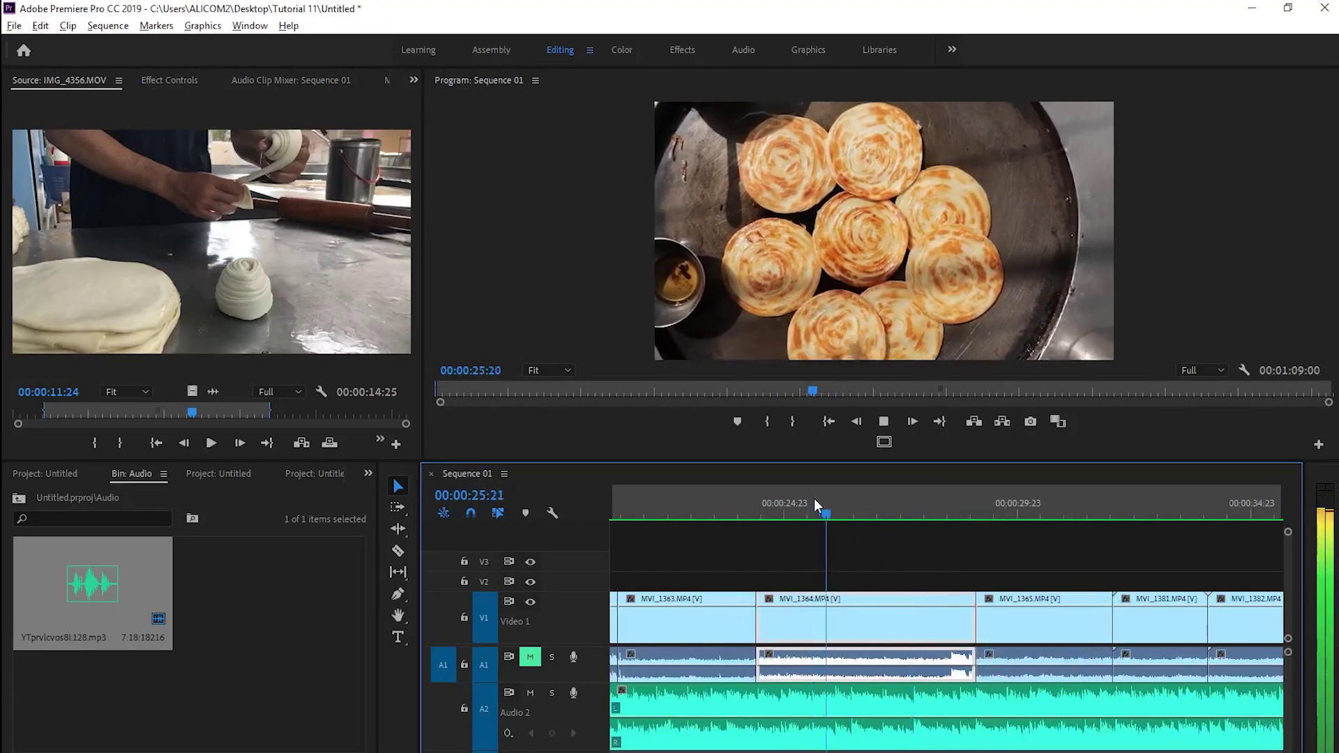
key(space)
key(w)
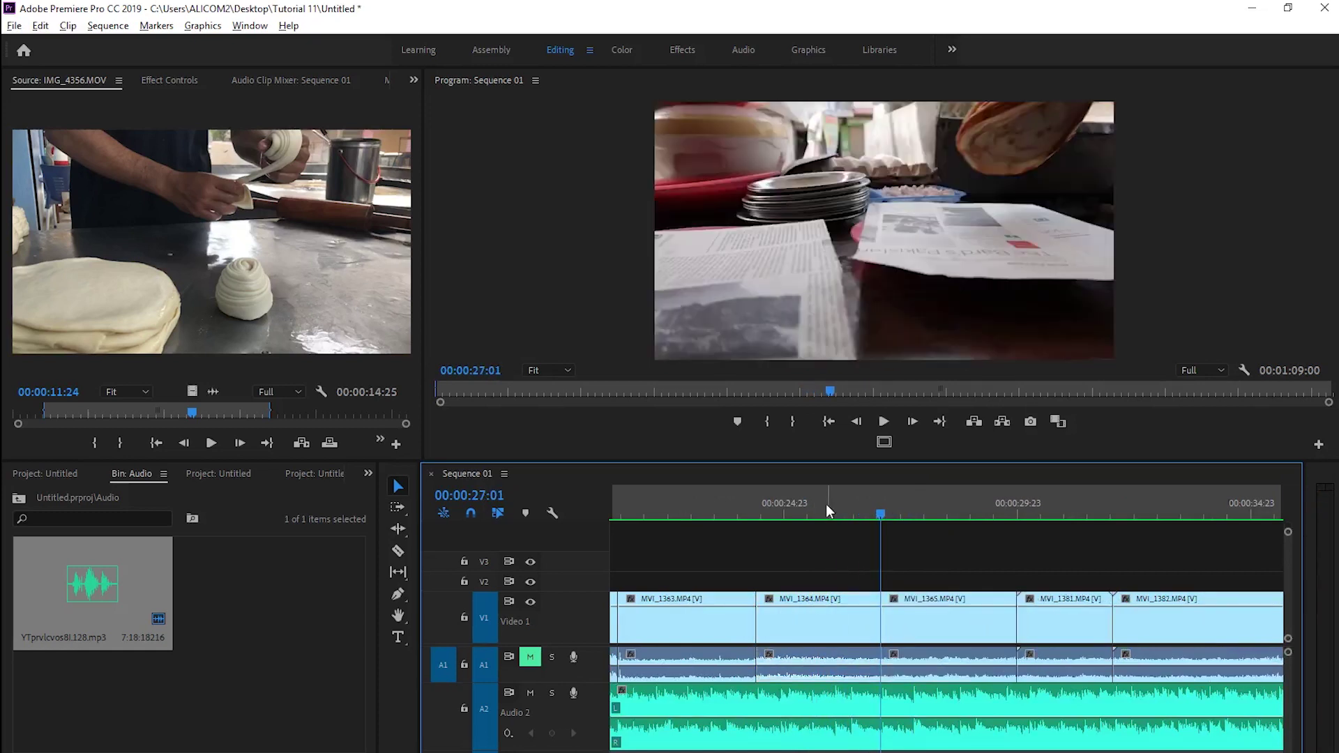
Remove MVI_1381 so MVI_1382 follows MVI_1365 with no gap, then replay the cut.
click(826, 503)
key(space)
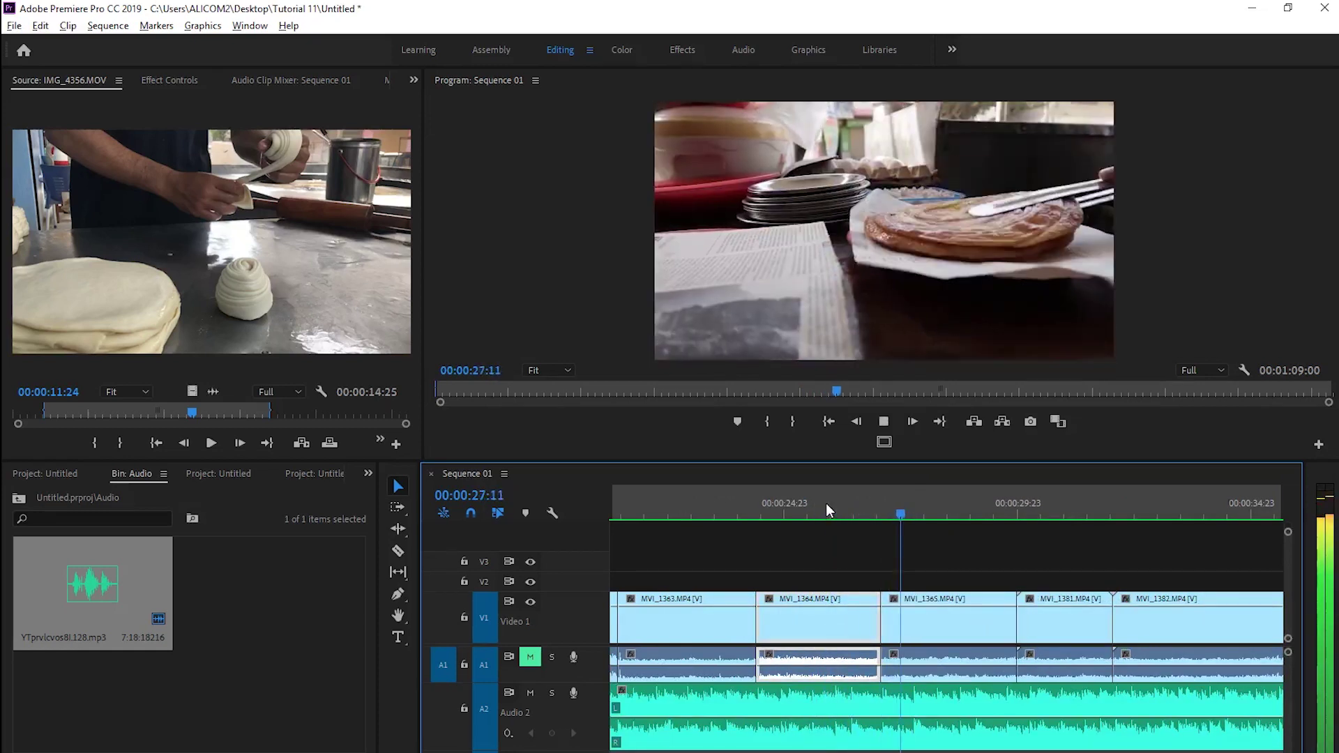
key(space)
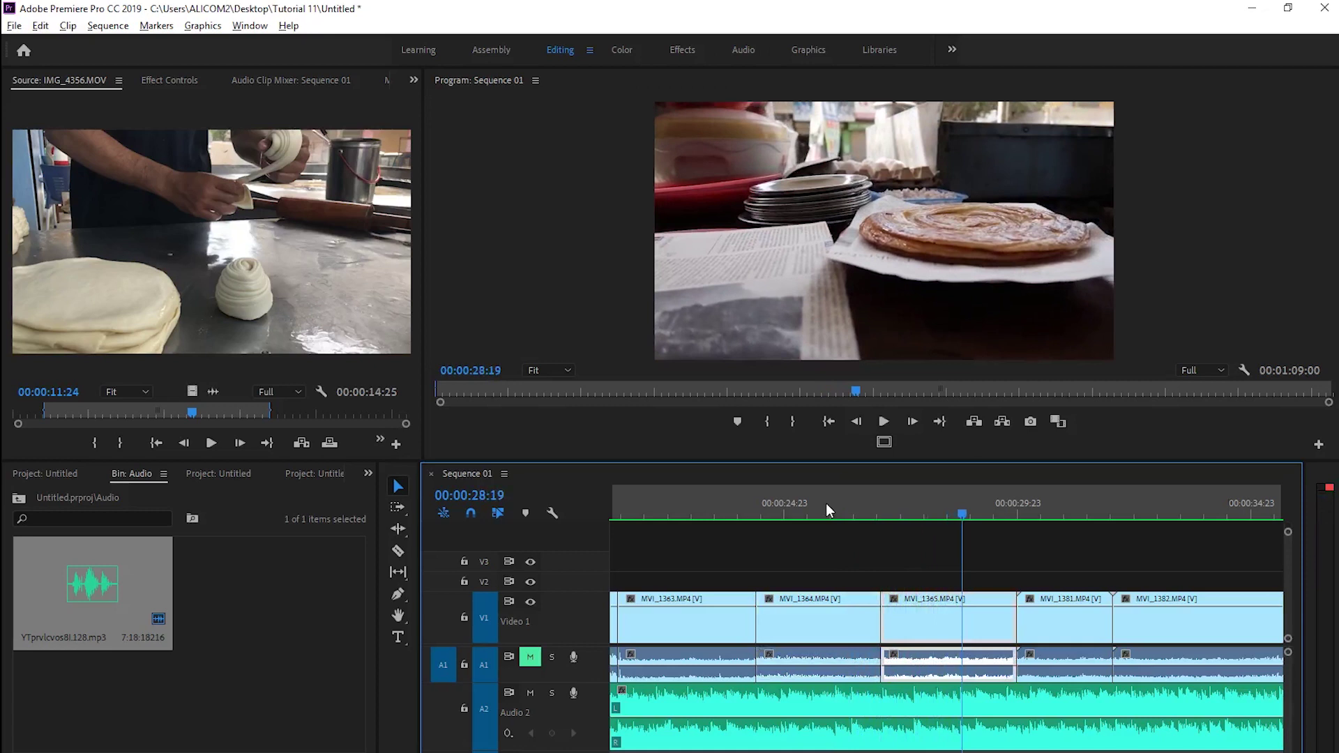
key(space)
key(space)
key(w)
click(1061, 622)
key(shift+Delete)
click(964, 508)
key(space)
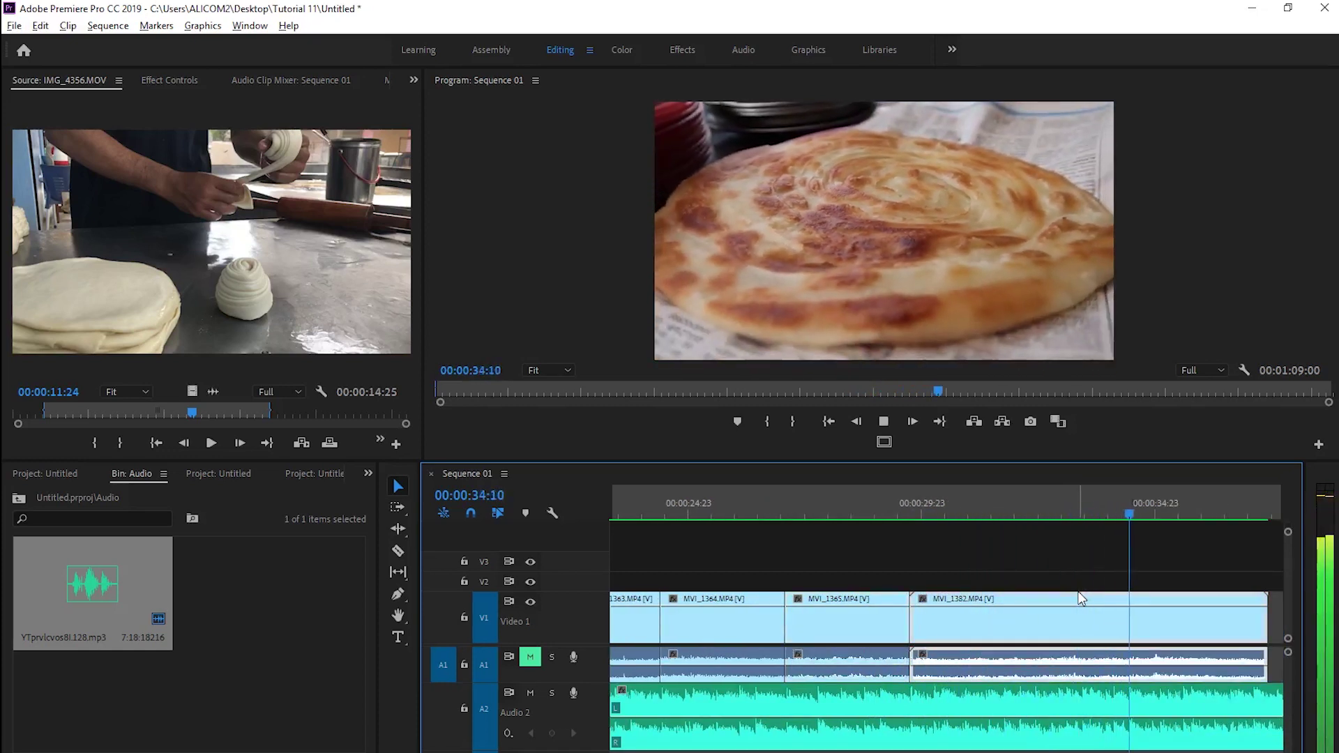
Ripple trim all tracks, including the A2 music, at 34:10 and play the sequence from the start.
key(w)
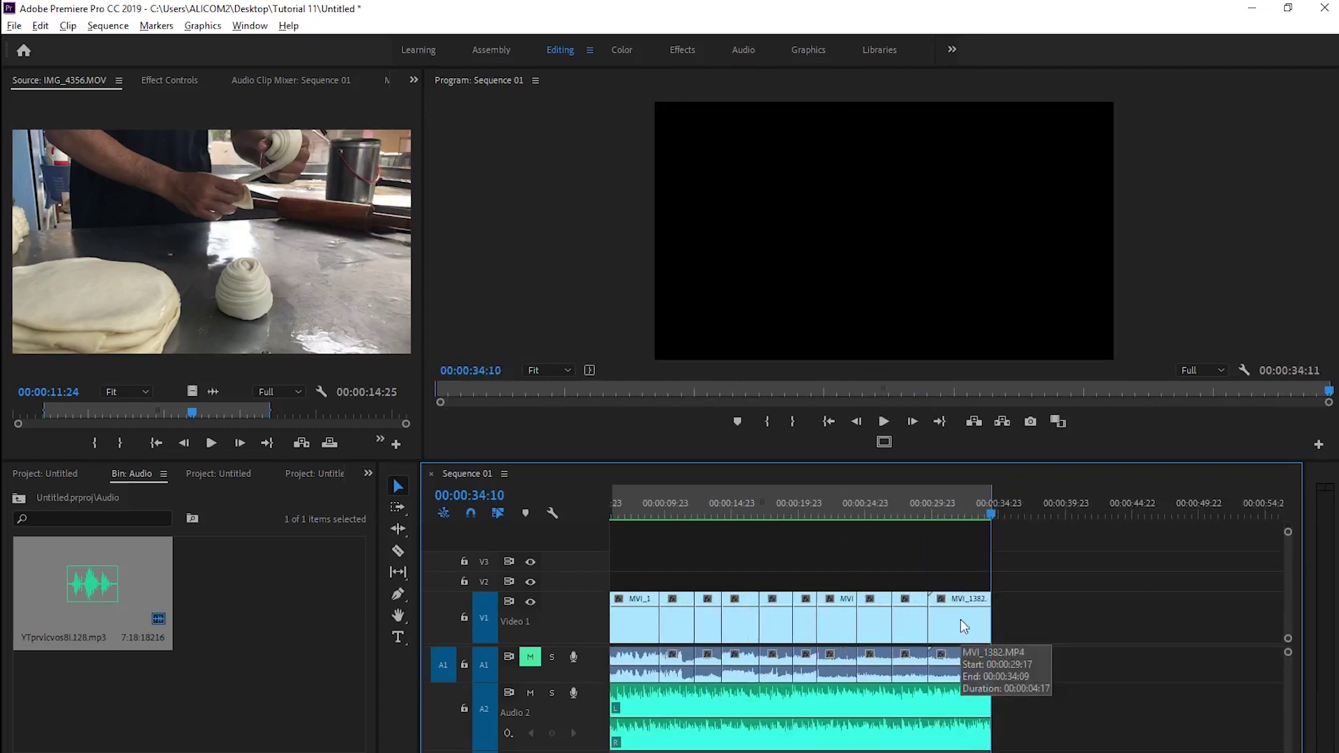
key(minus)
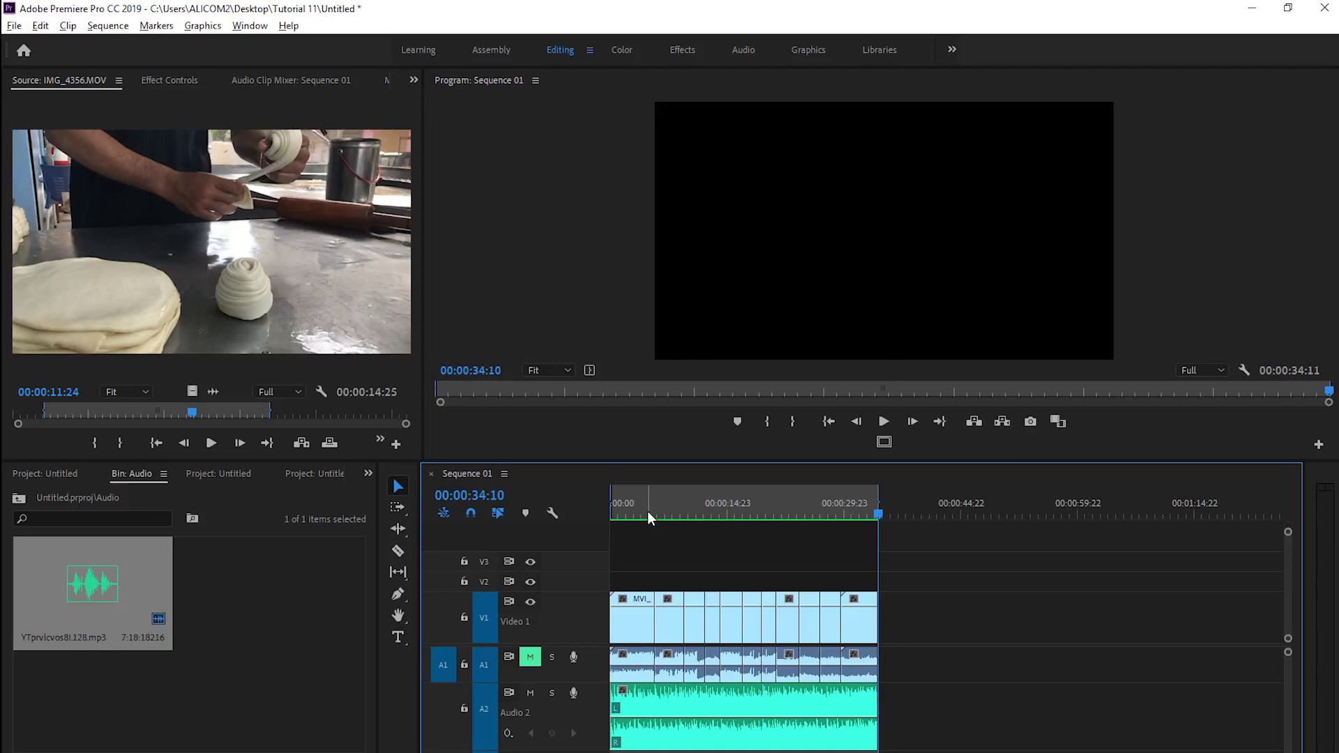
key(Home)
key(space)
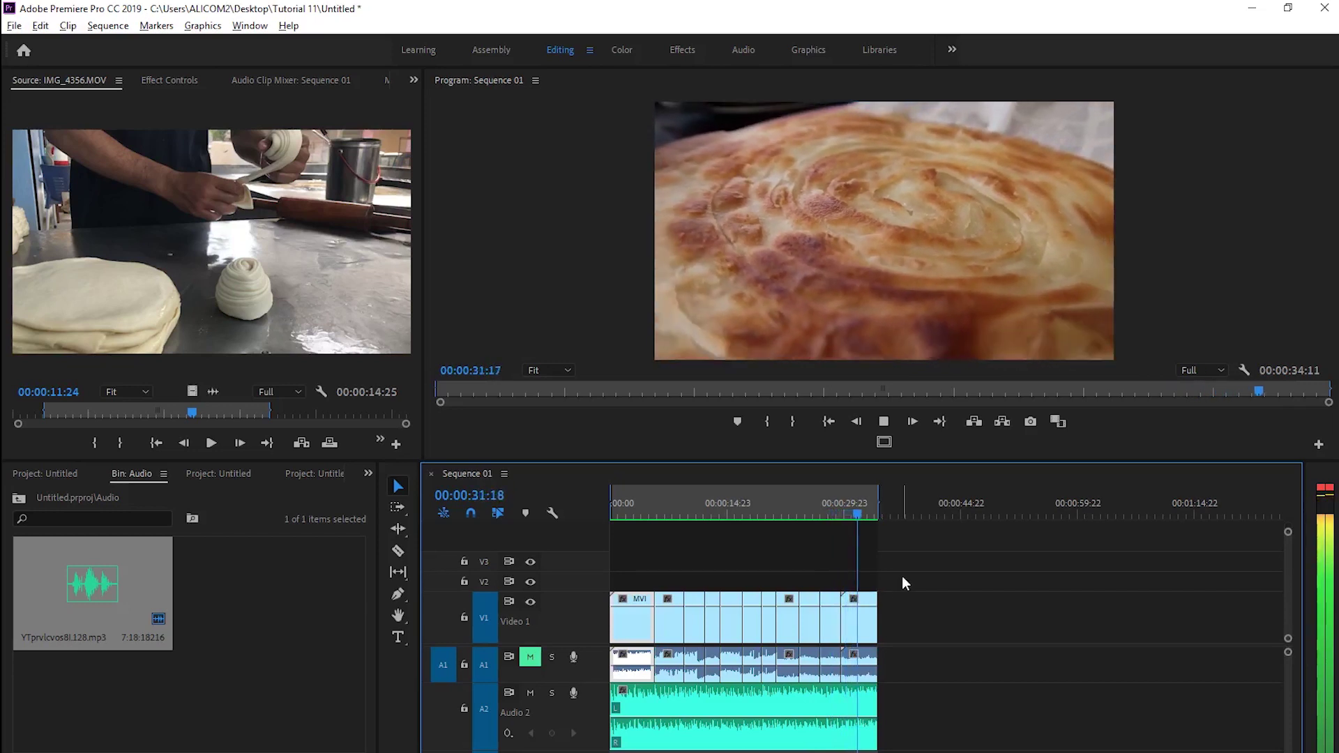
key(space)
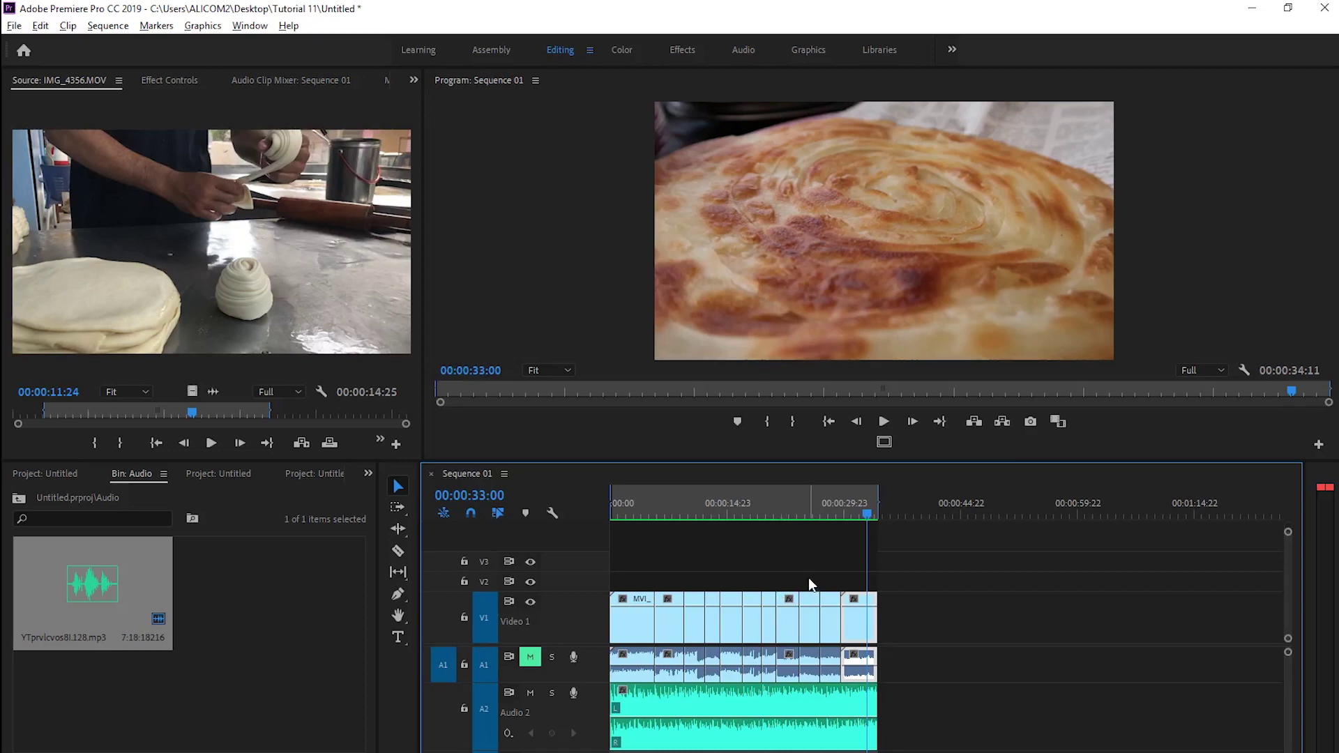
click(781, 514)
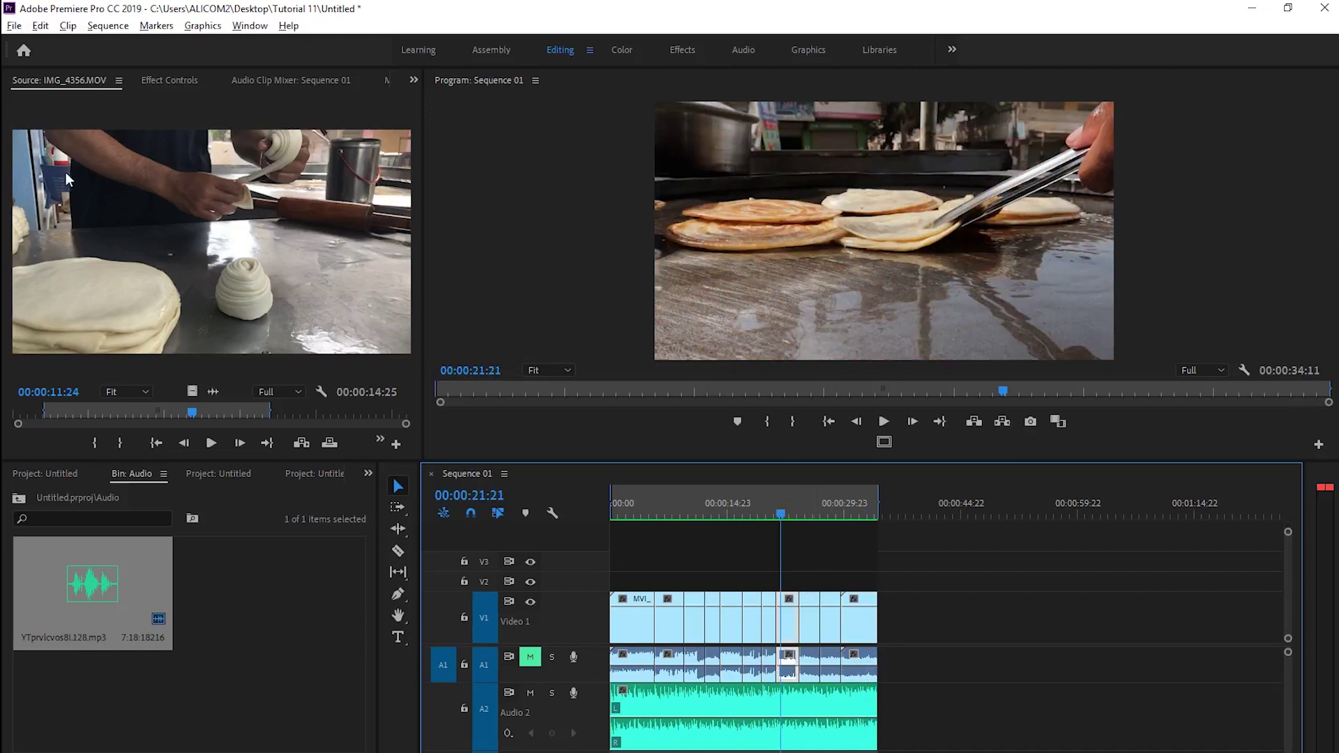
Open Export Settings for Sequence 01 via File > Export > Media.
click(12, 28)
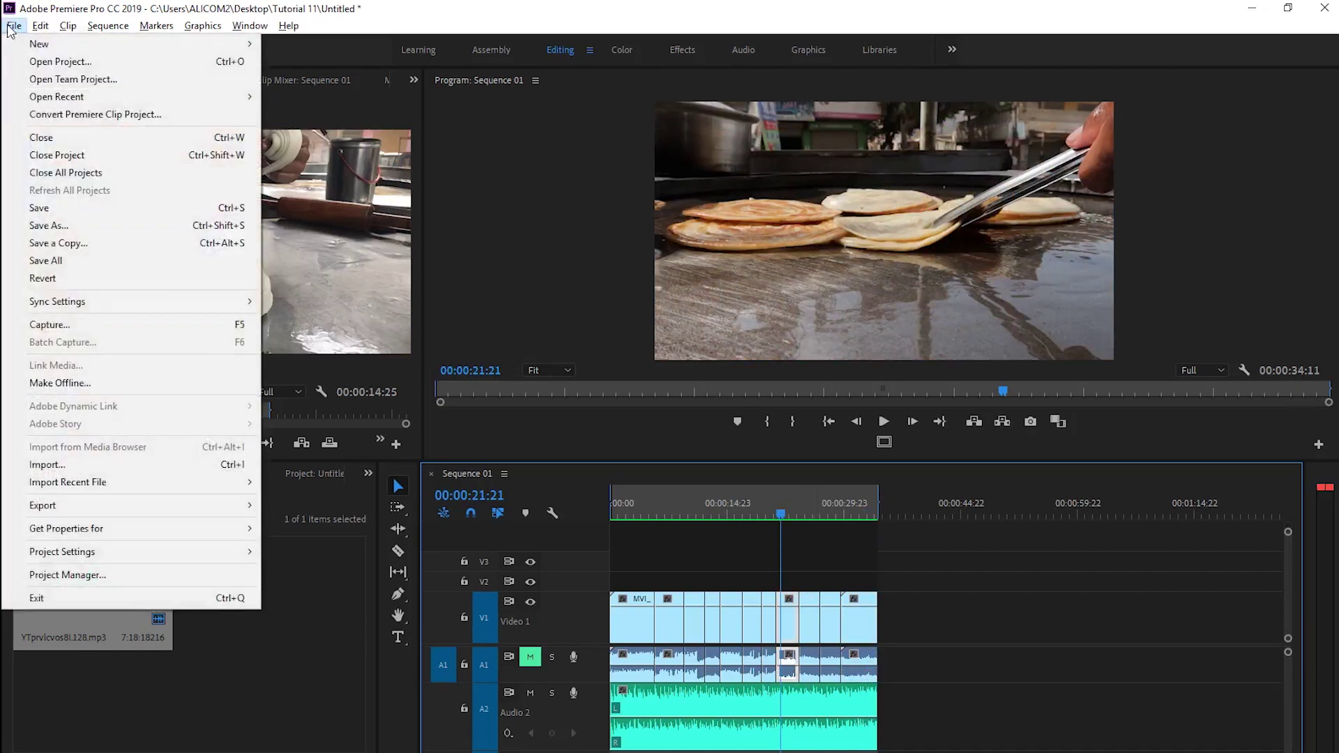
mouse_move(104, 515)
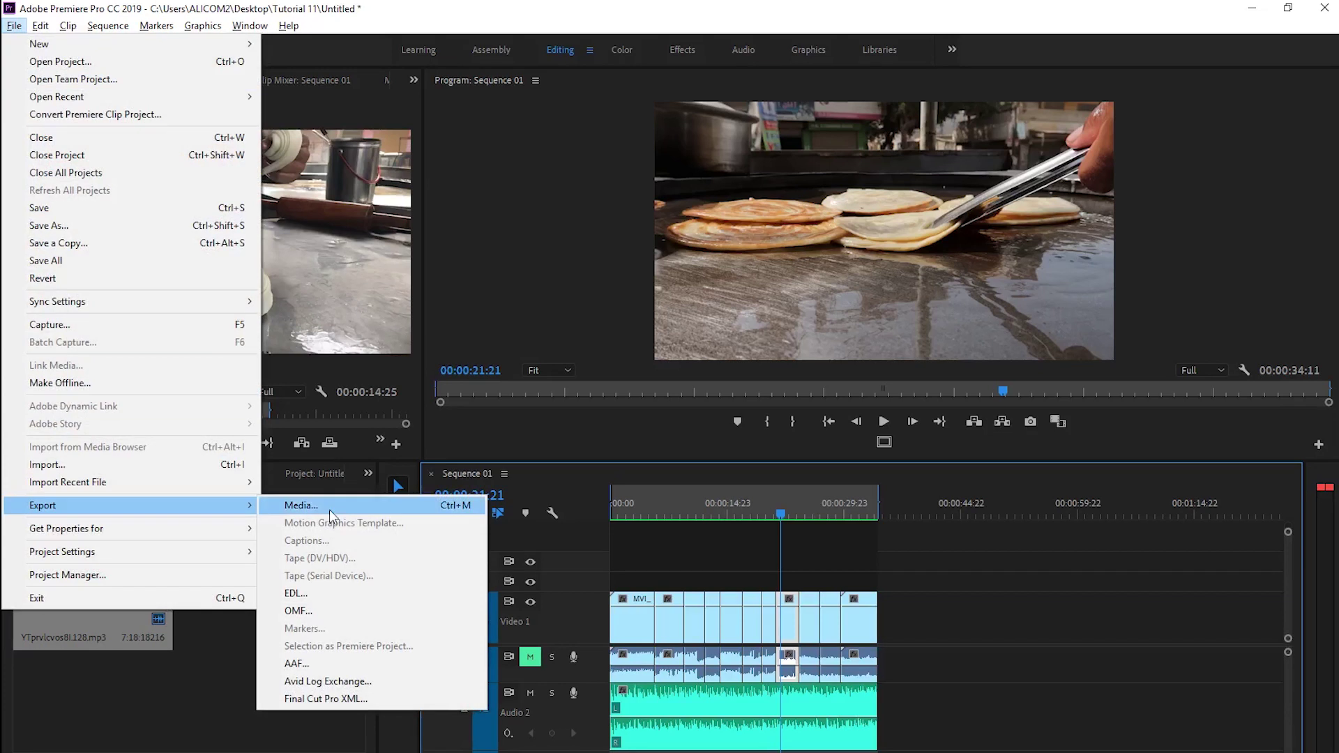
click(329, 509)
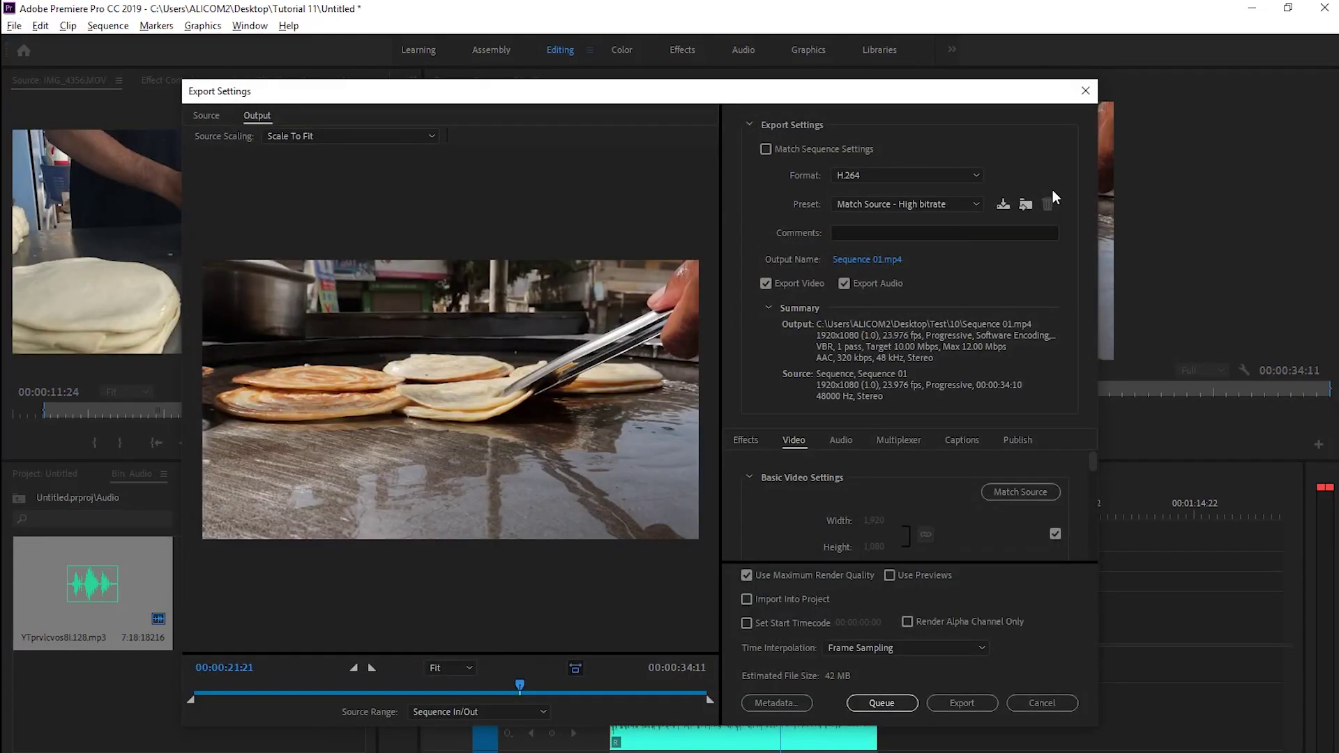
Keep H.264 format and the Match Source - High bitrate preset, with Export Audio left on.
click(919, 178)
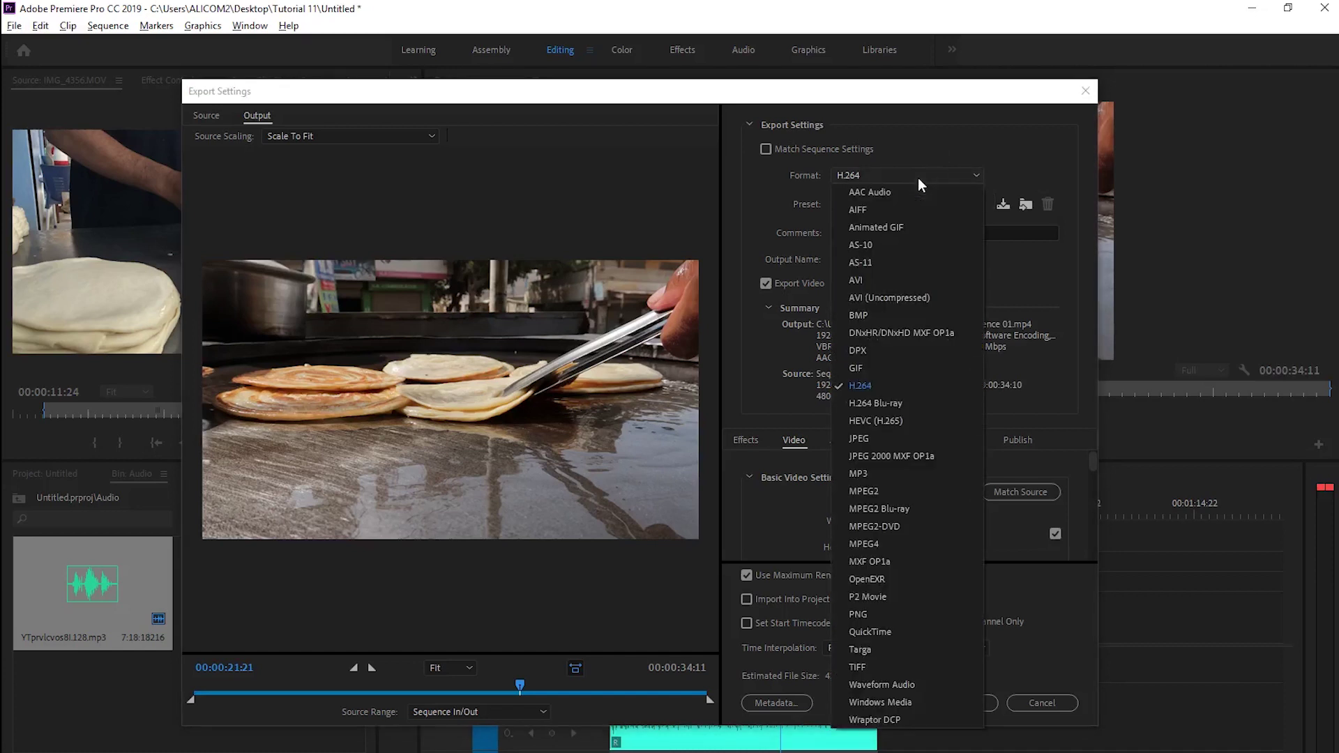
click(918, 177)
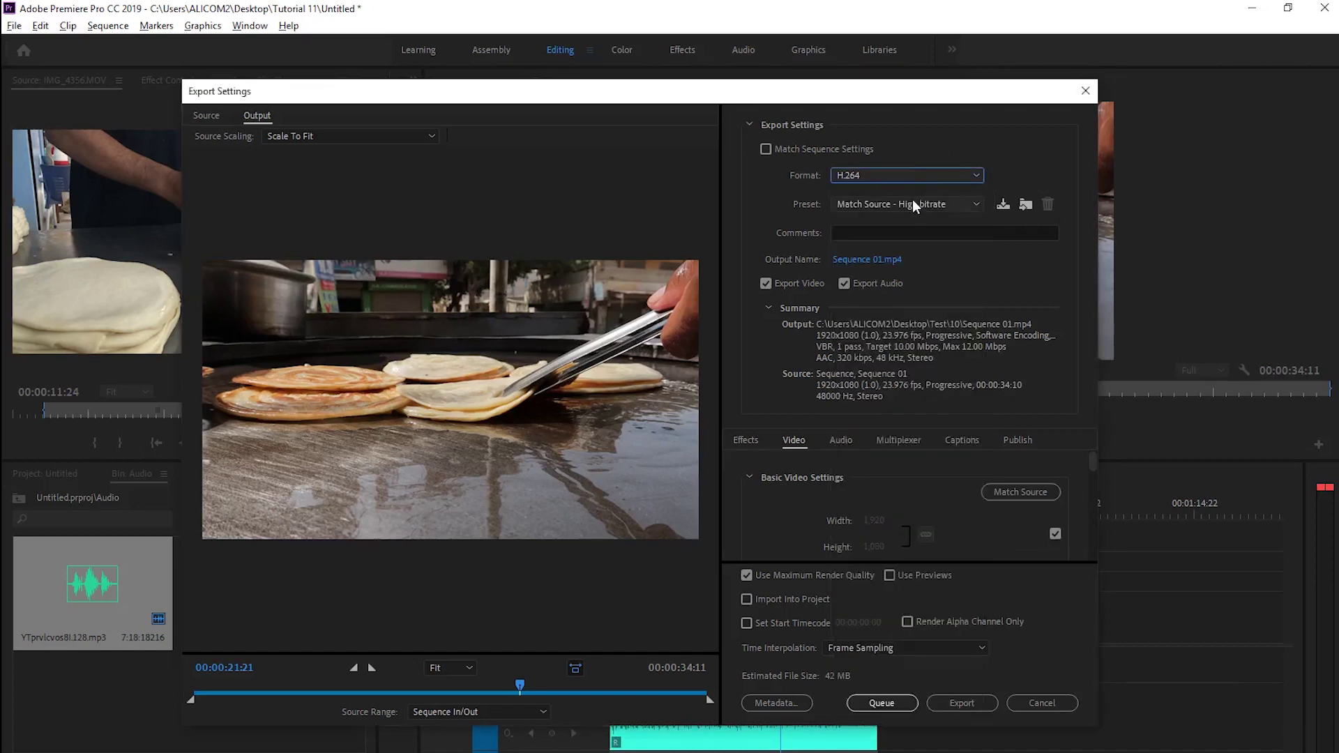
click(913, 204)
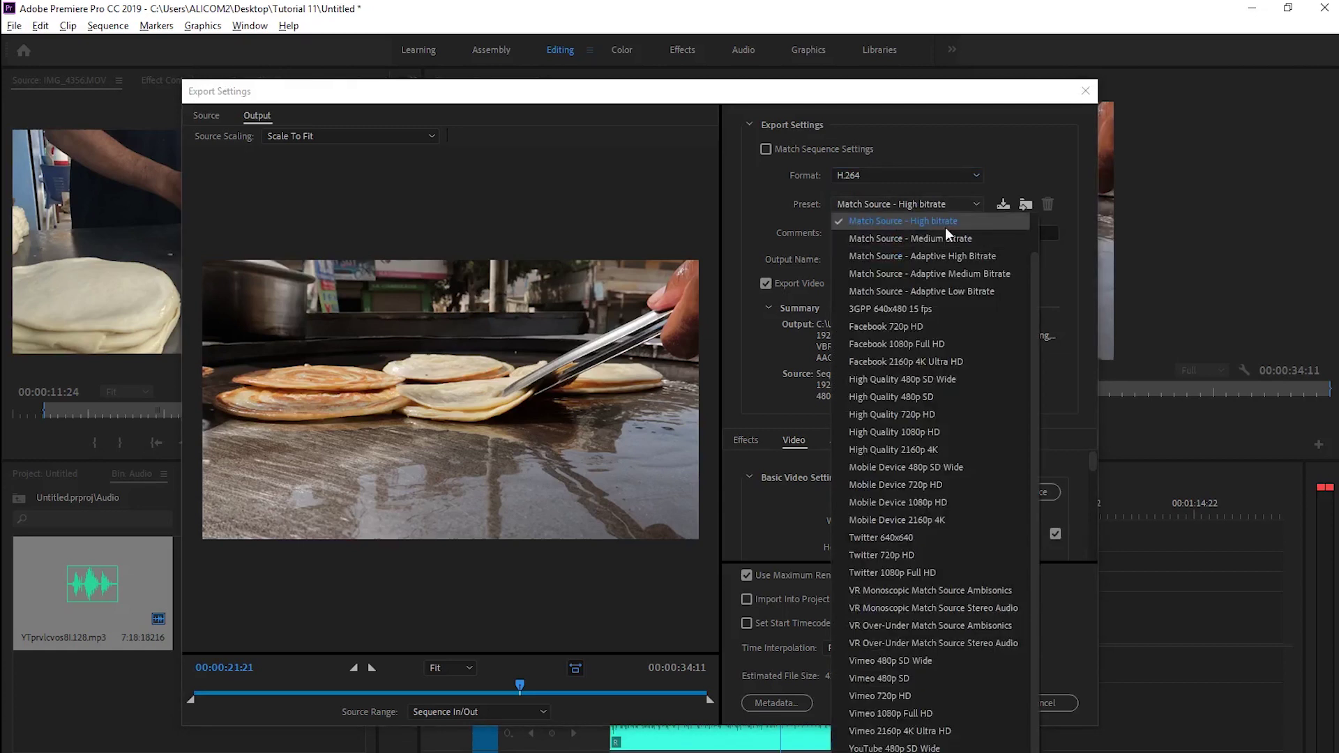
click(945, 204)
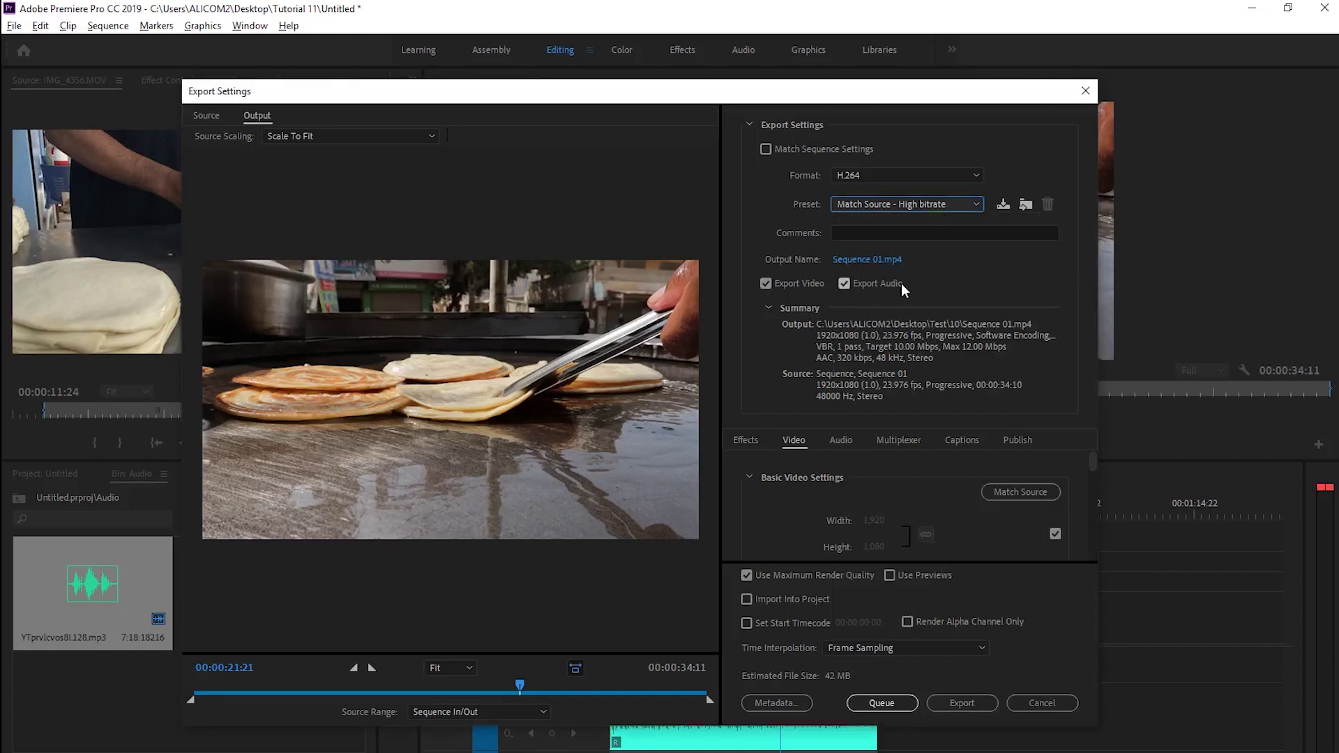
click(847, 285)
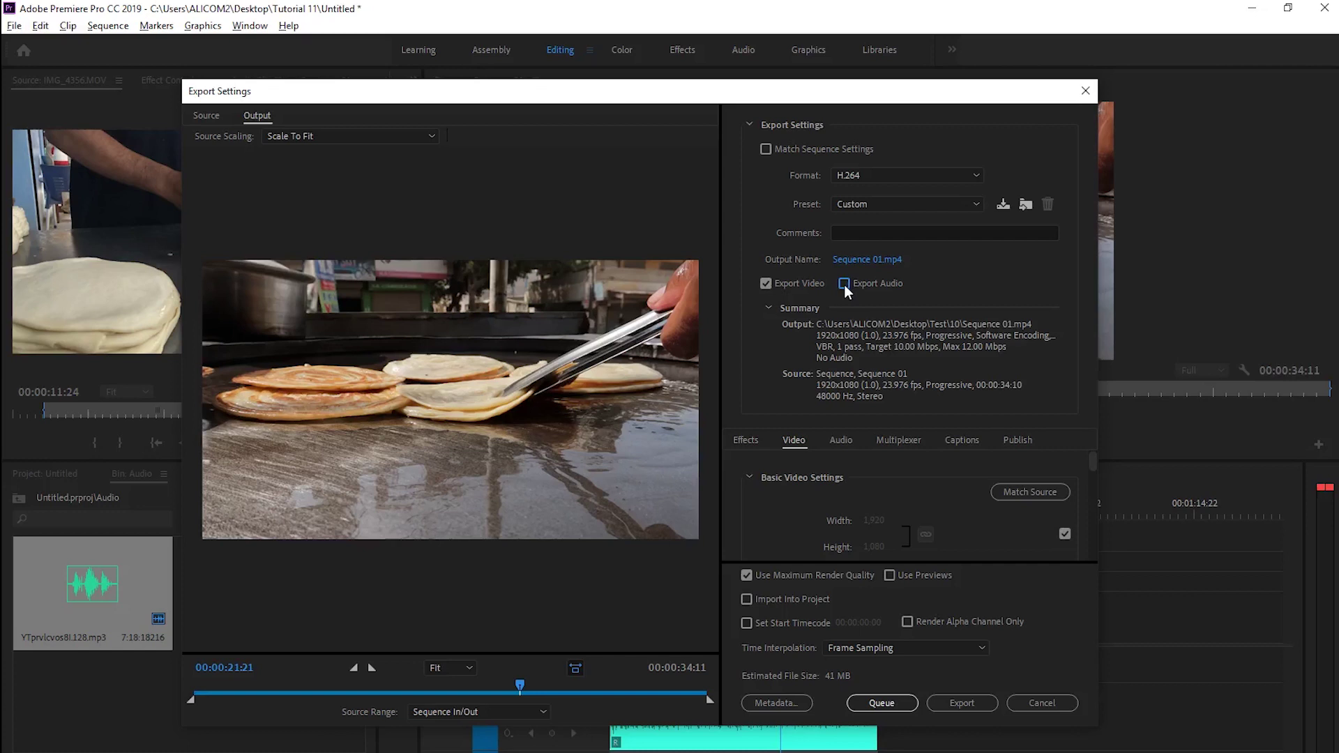
click(845, 284)
Move, close and reopen the Export Settings dialog with Ctrl+M.
drag(707, 92, 726, 26)
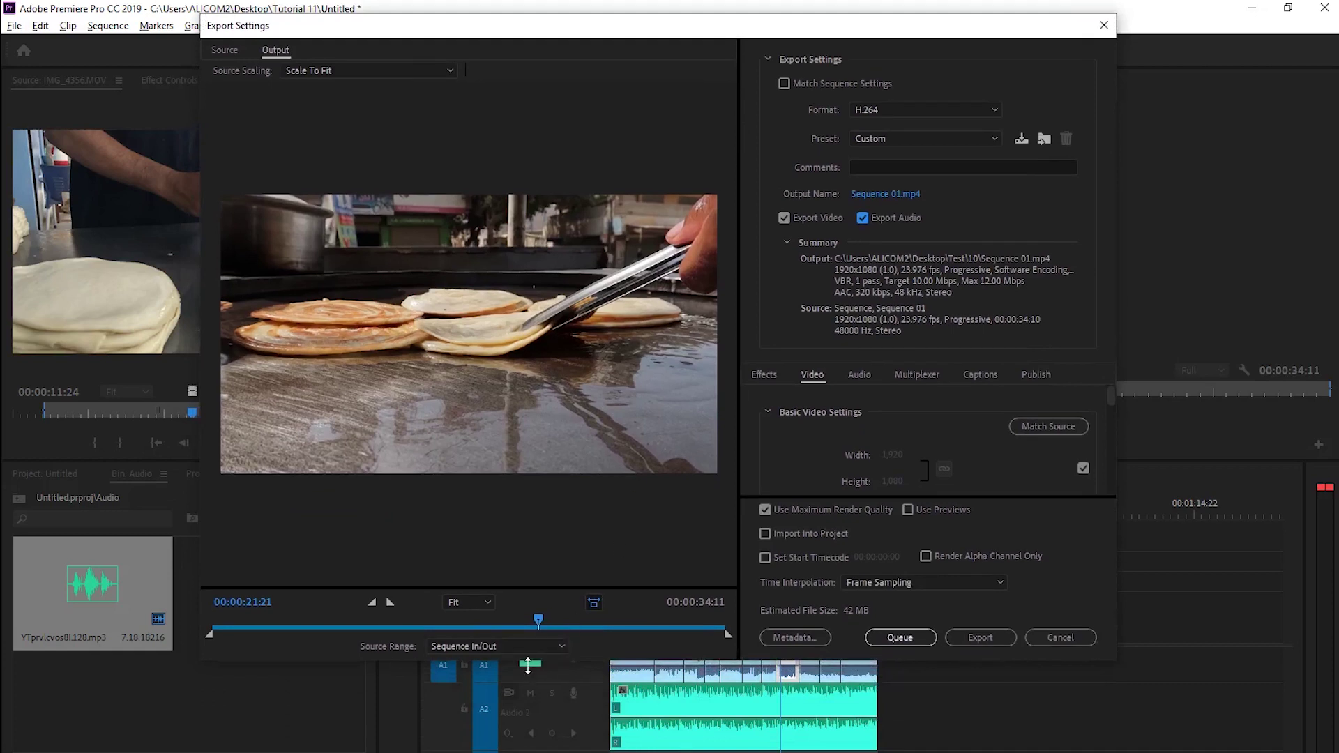
click(1104, 25)
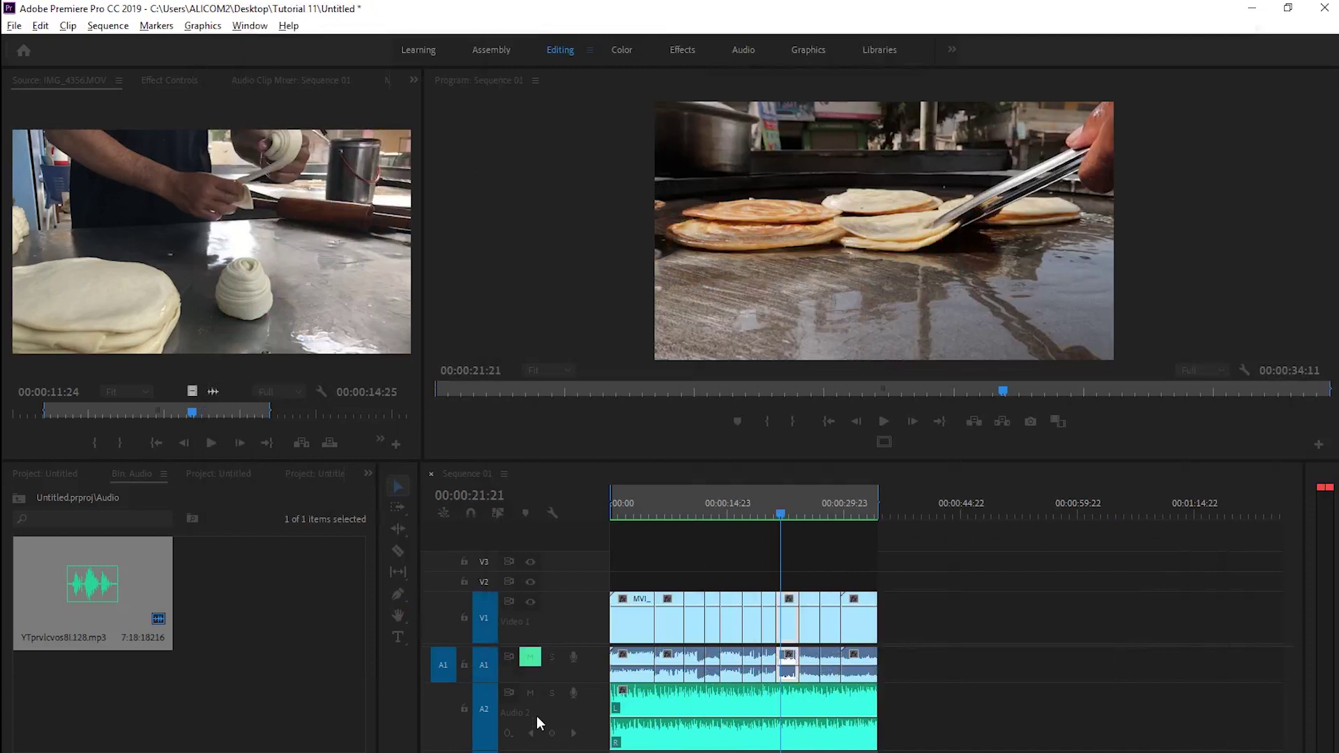
key(ctrl+m)
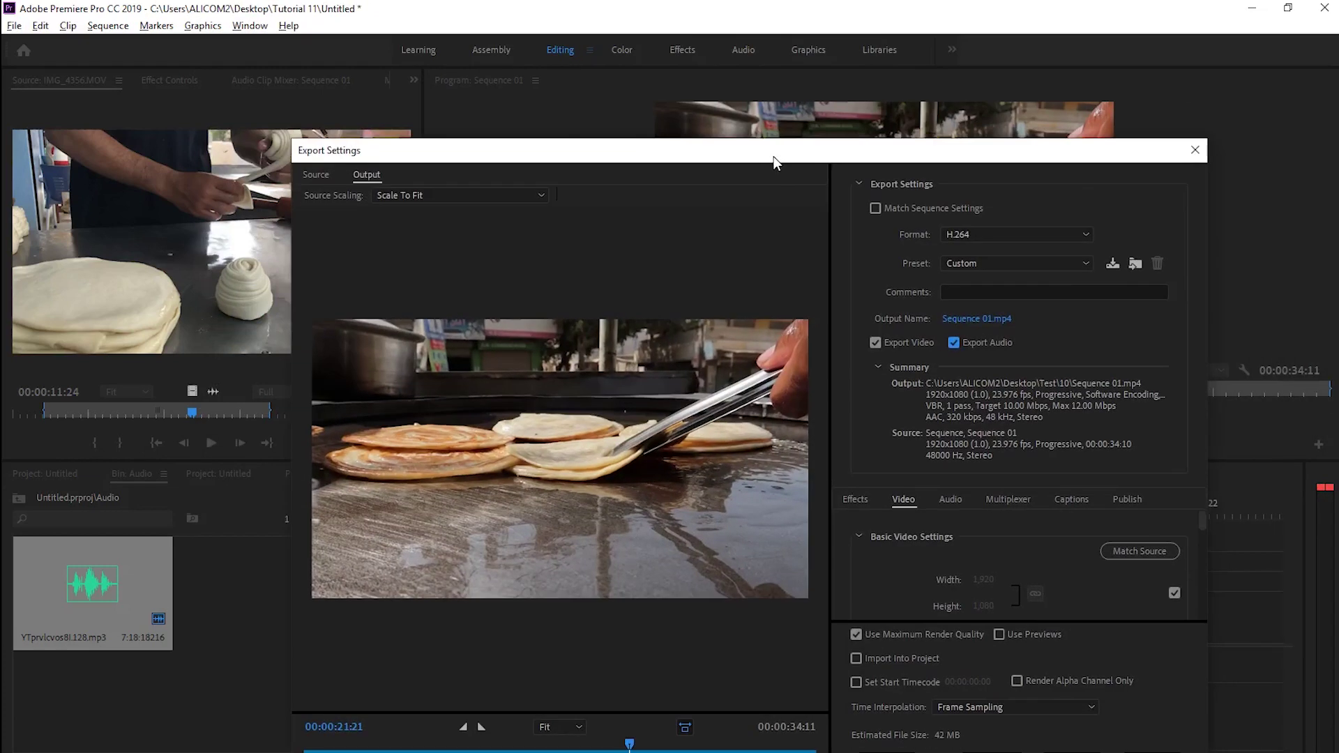
Turn on Render at Maximum Depth in the Video settings.
drag(771, 159, 748, 115)
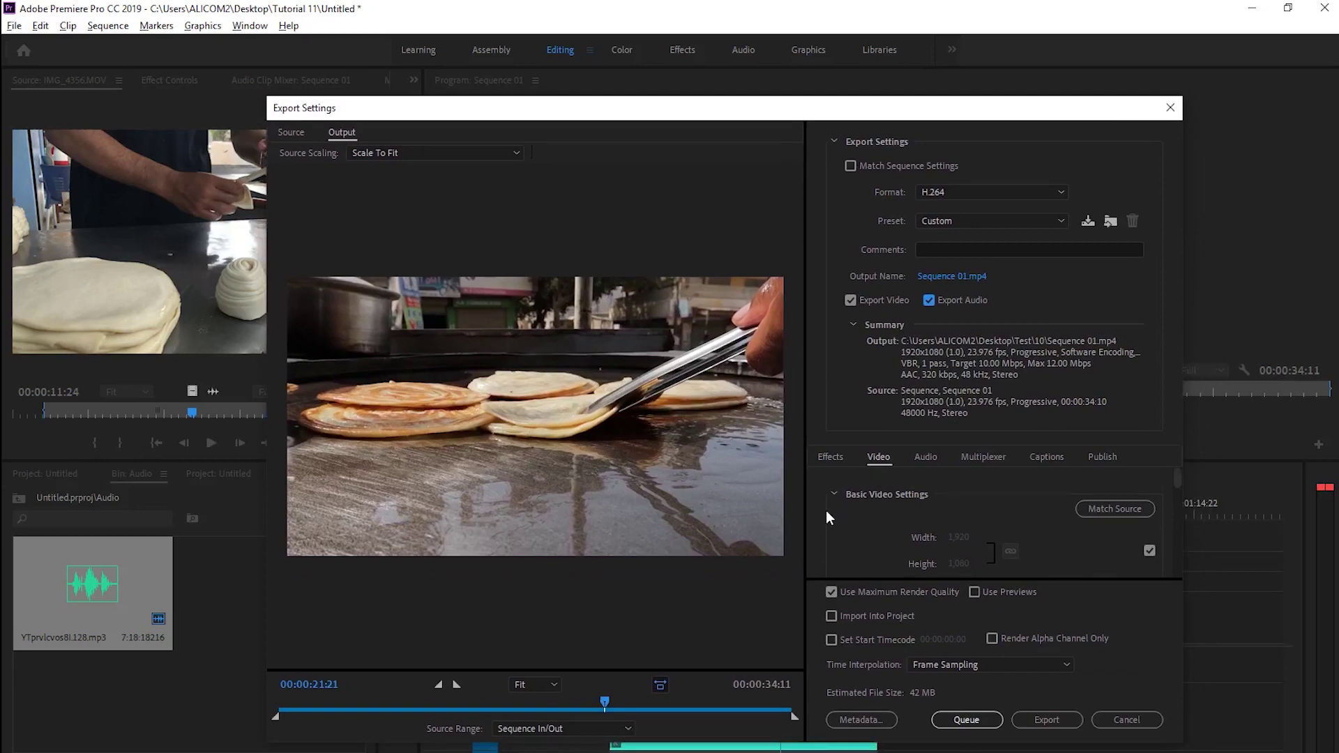
scroll(825, 517, down, 1)
scroll(850, 521, down, 2)
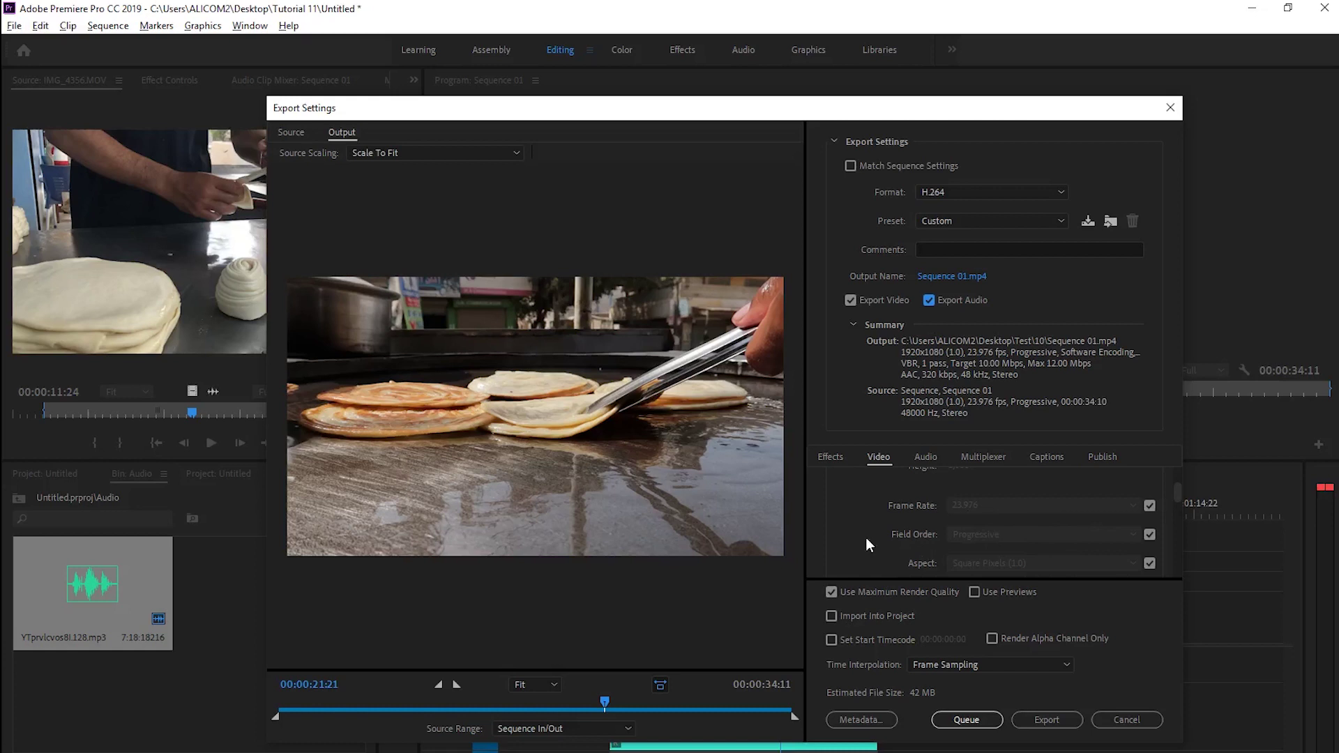
scroll(865, 537, down, 2)
scroll(842, 523, down, 1)
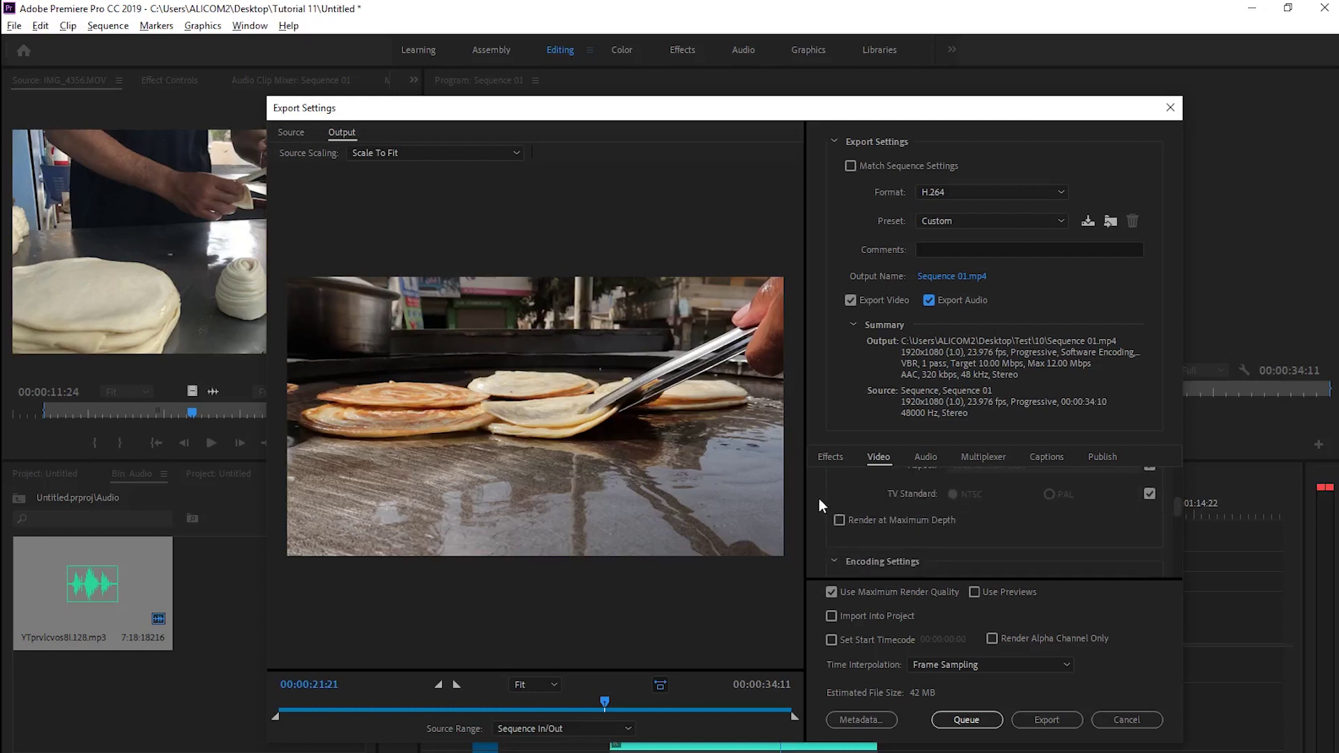
click(839, 520)
Review the Bitrate and Advanced Settings, then bring up the output file Save As dialog.
scroll(822, 503, down, 1)
scroll(822, 503, down, 1)
scroll(822, 504, down, 1)
scroll(820, 503, down, 1)
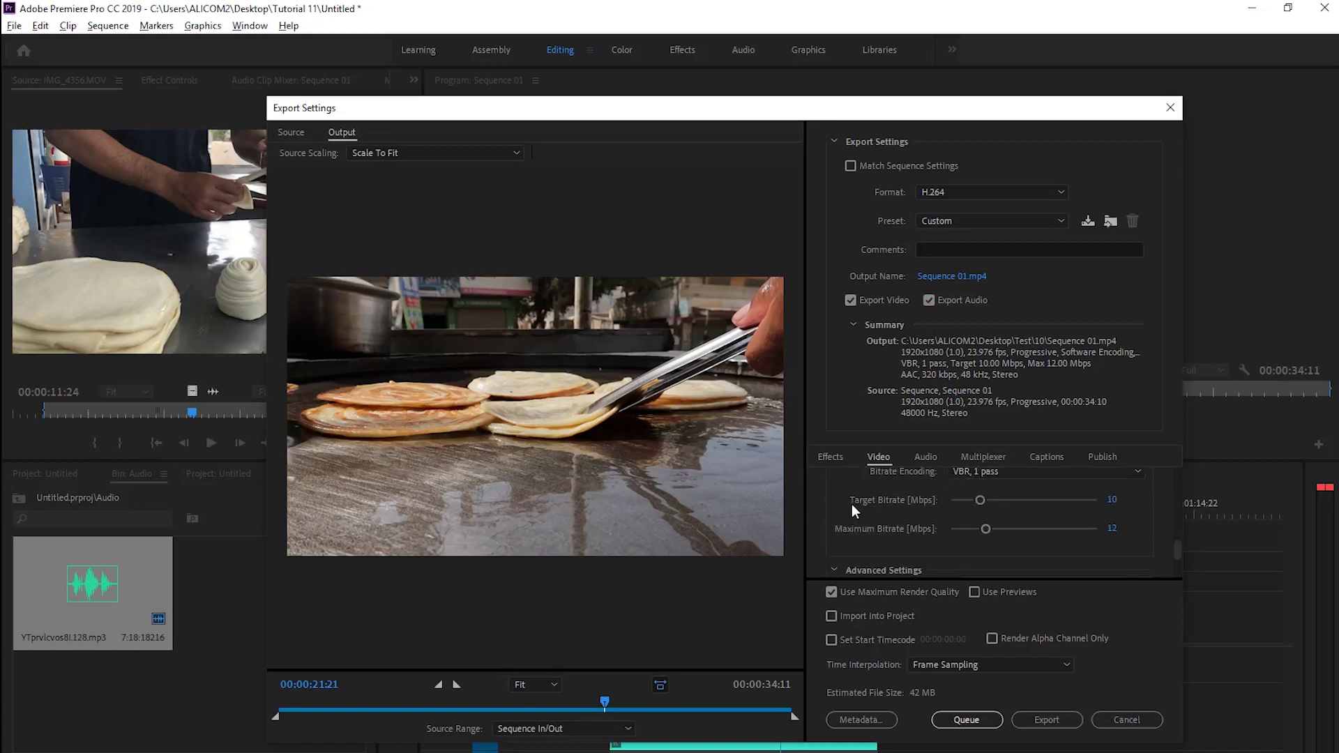
scroll(828, 514, down, 1)
scroll(819, 522, down, 1)
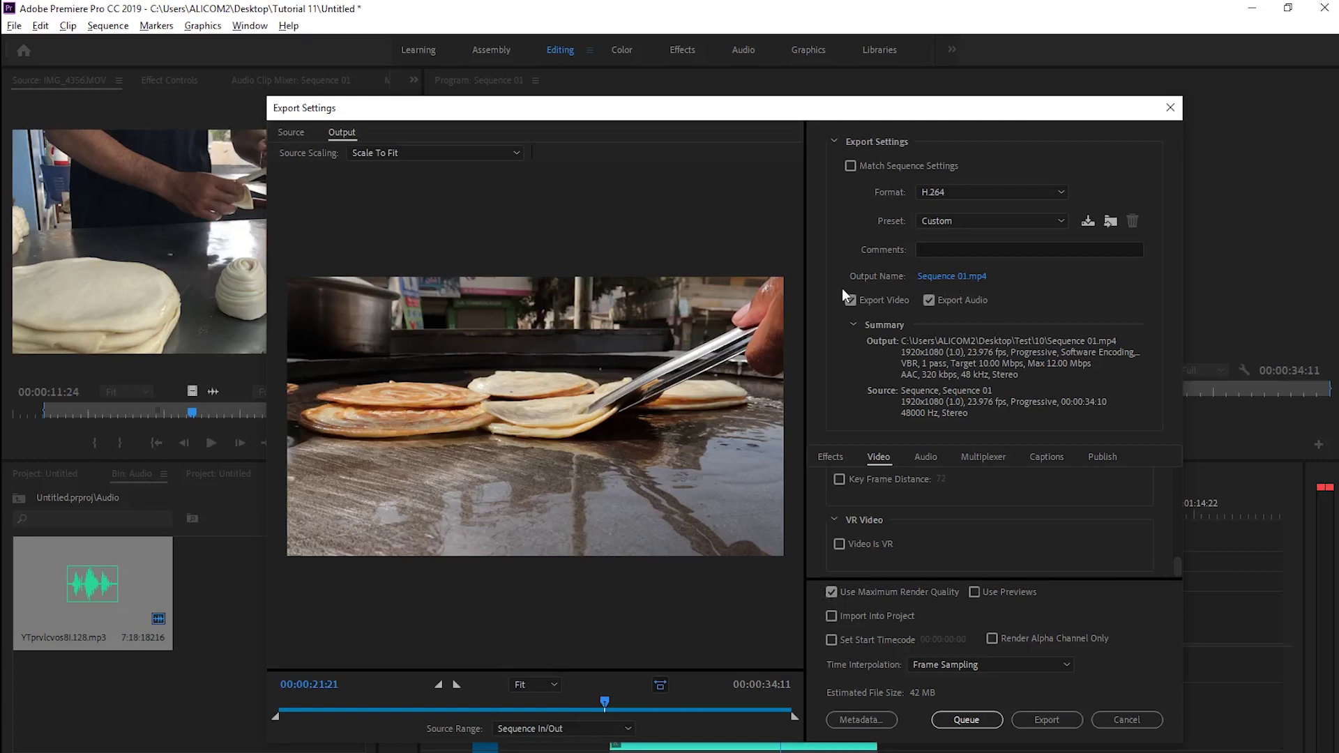
click(938, 279)
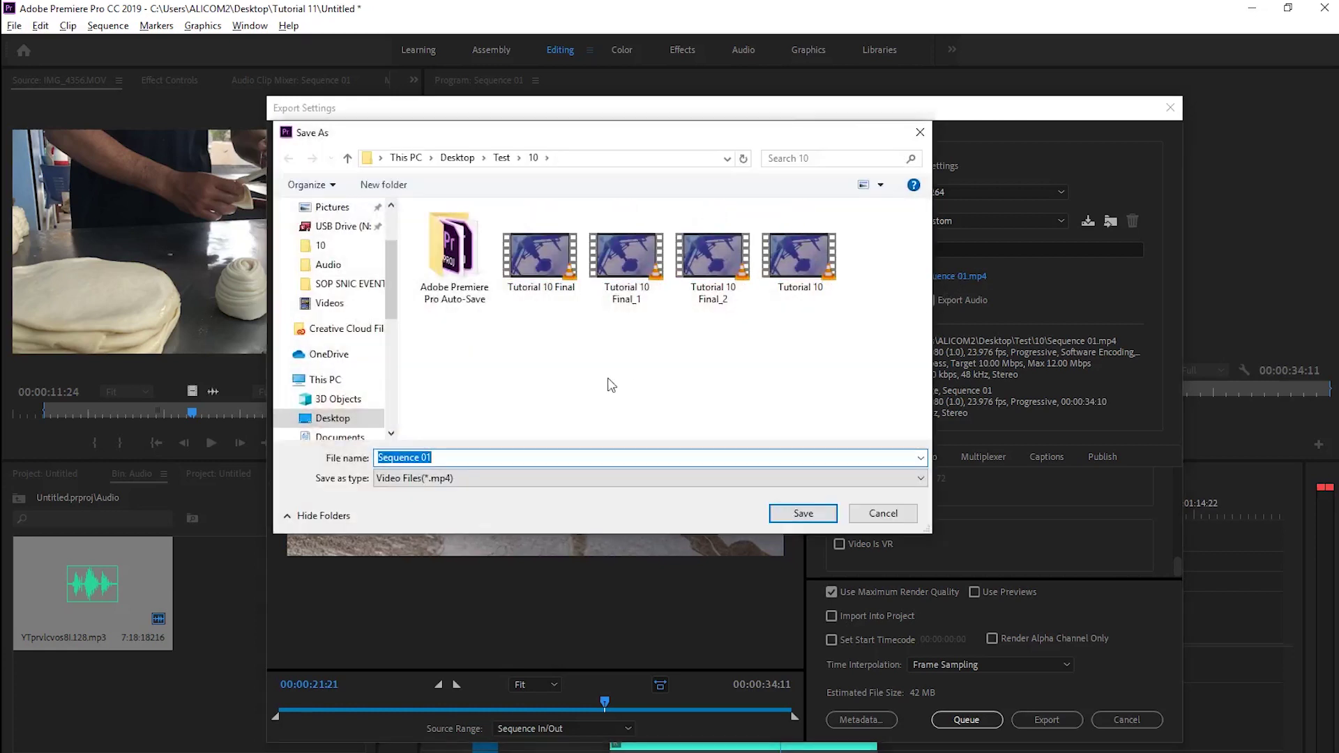
Save the output as 'Tutorial 11' in the Desktop's Tutorial 11 folder.
scroll(388, 299, up, 2)
click(335, 239)
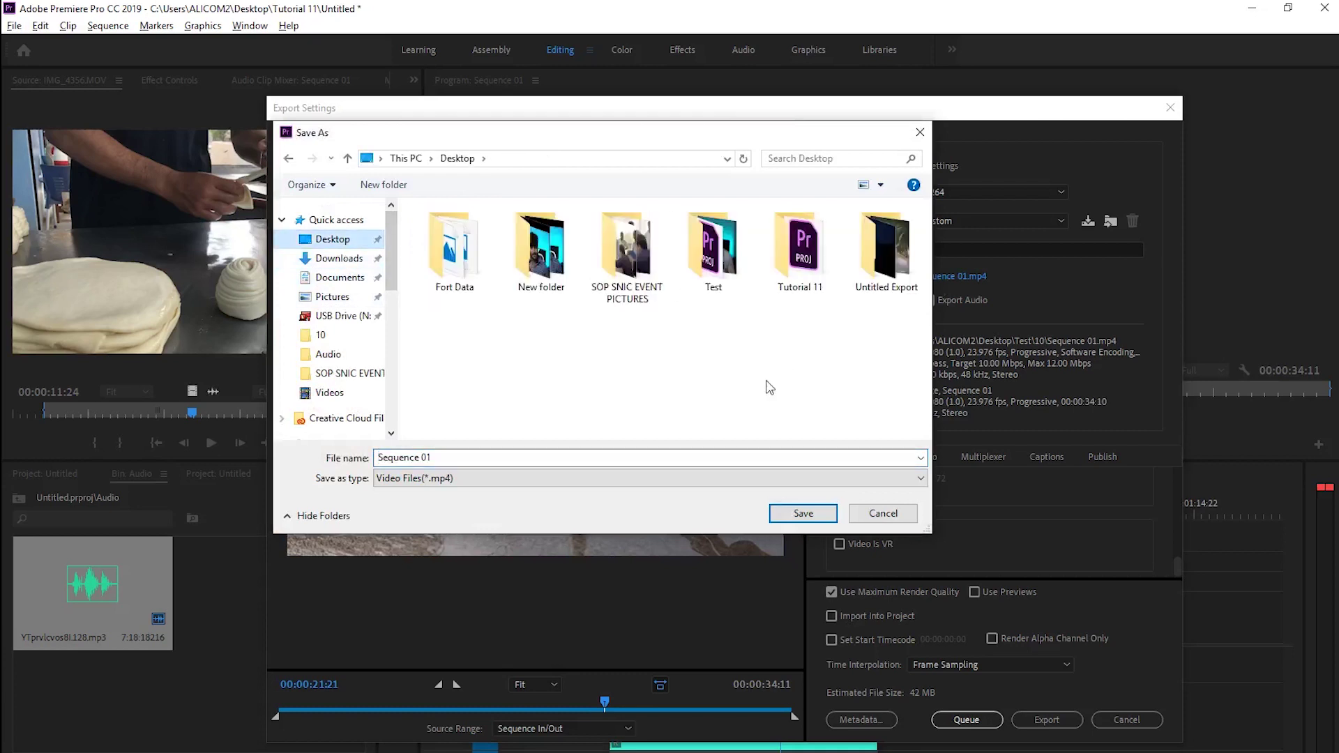
double_click(788, 285)
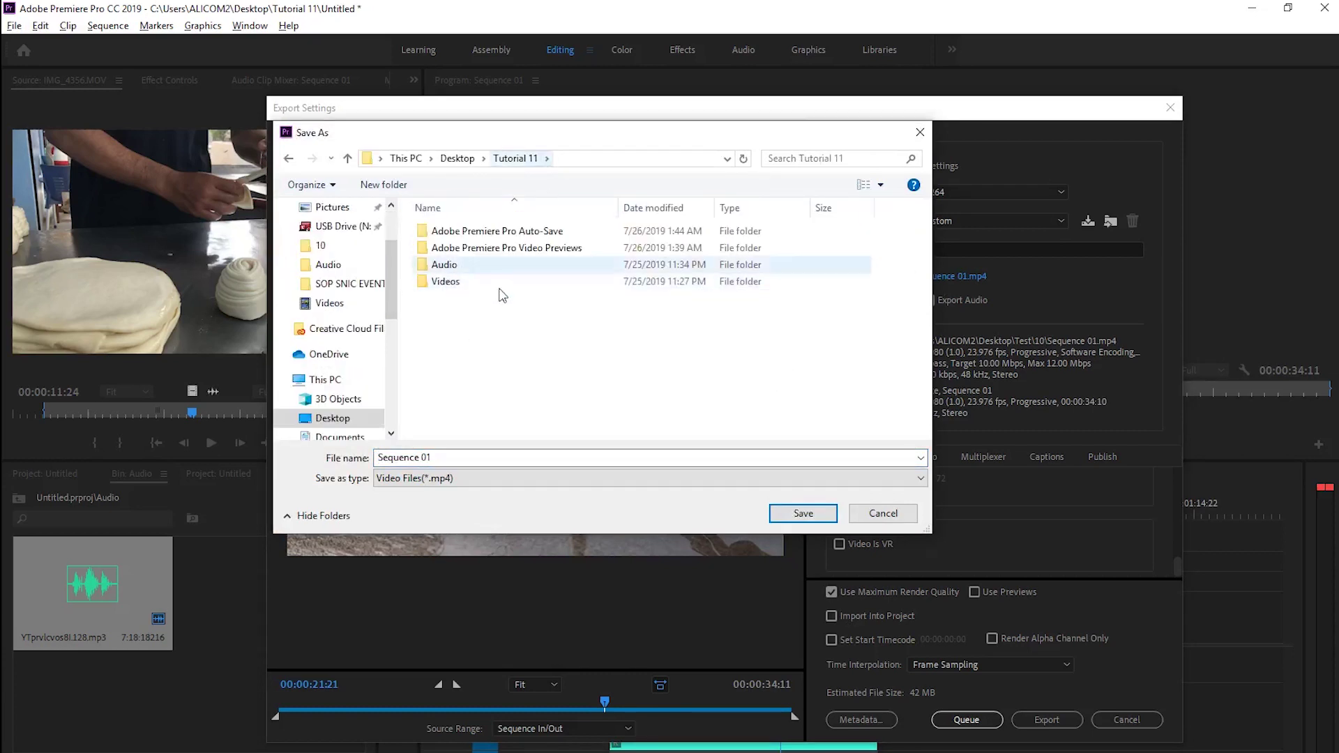
click(503, 457)
key(ctrl+a)
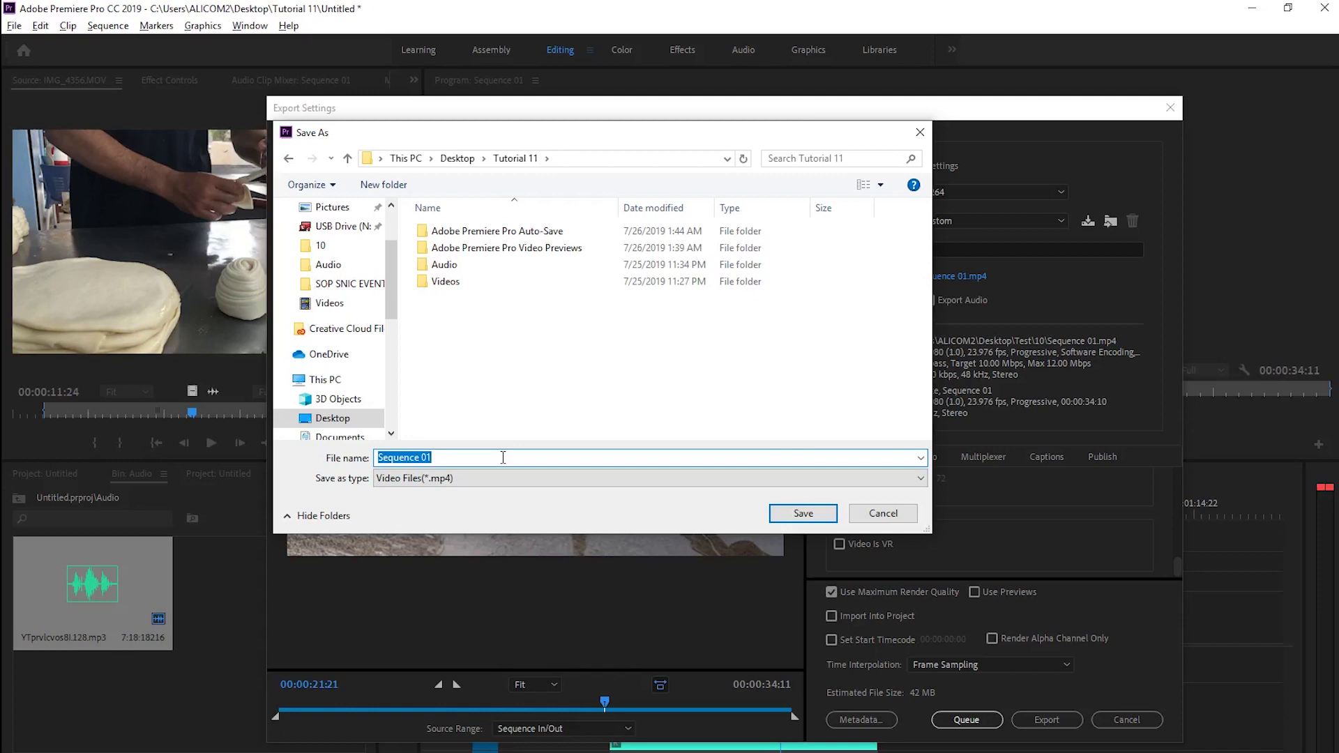
text(Tutorial )
text(11)
click(786, 516)
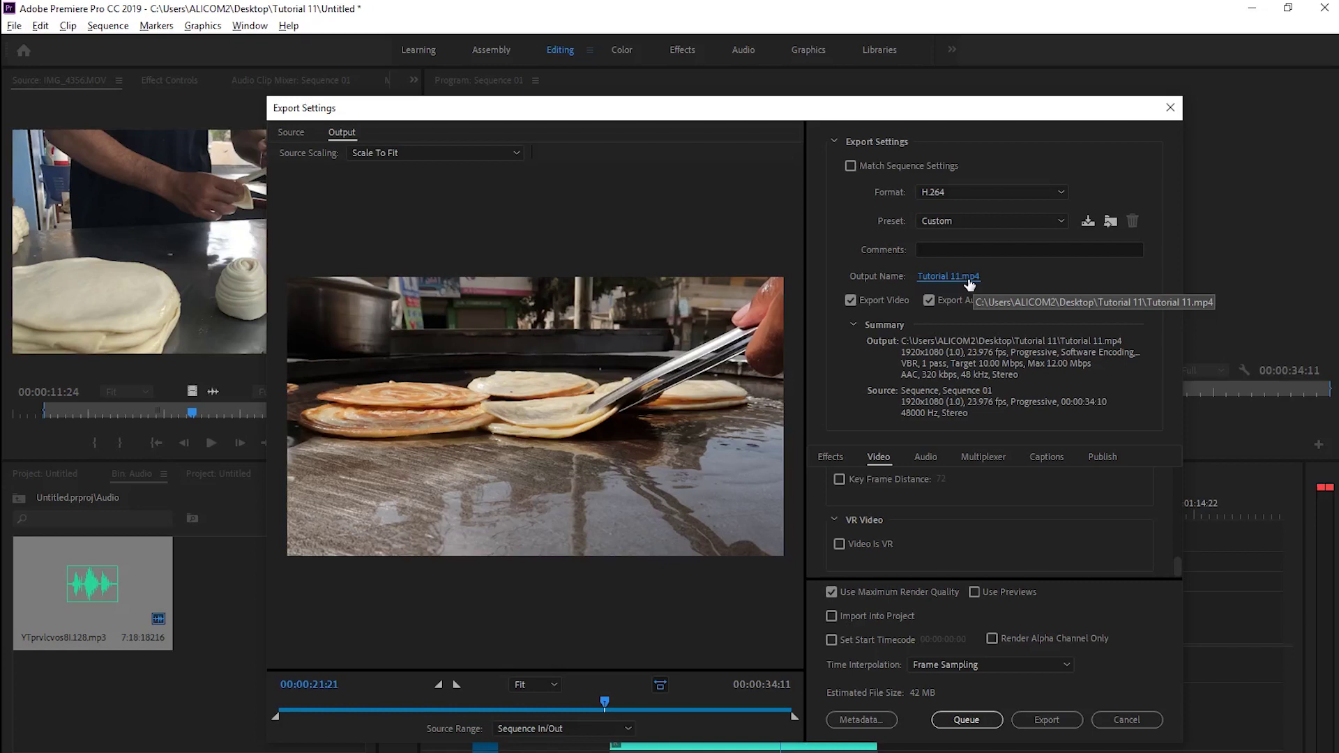
Export the Tutorial 11 video and minimize Premiere Pro once encoding finishes.
click(1067, 721)
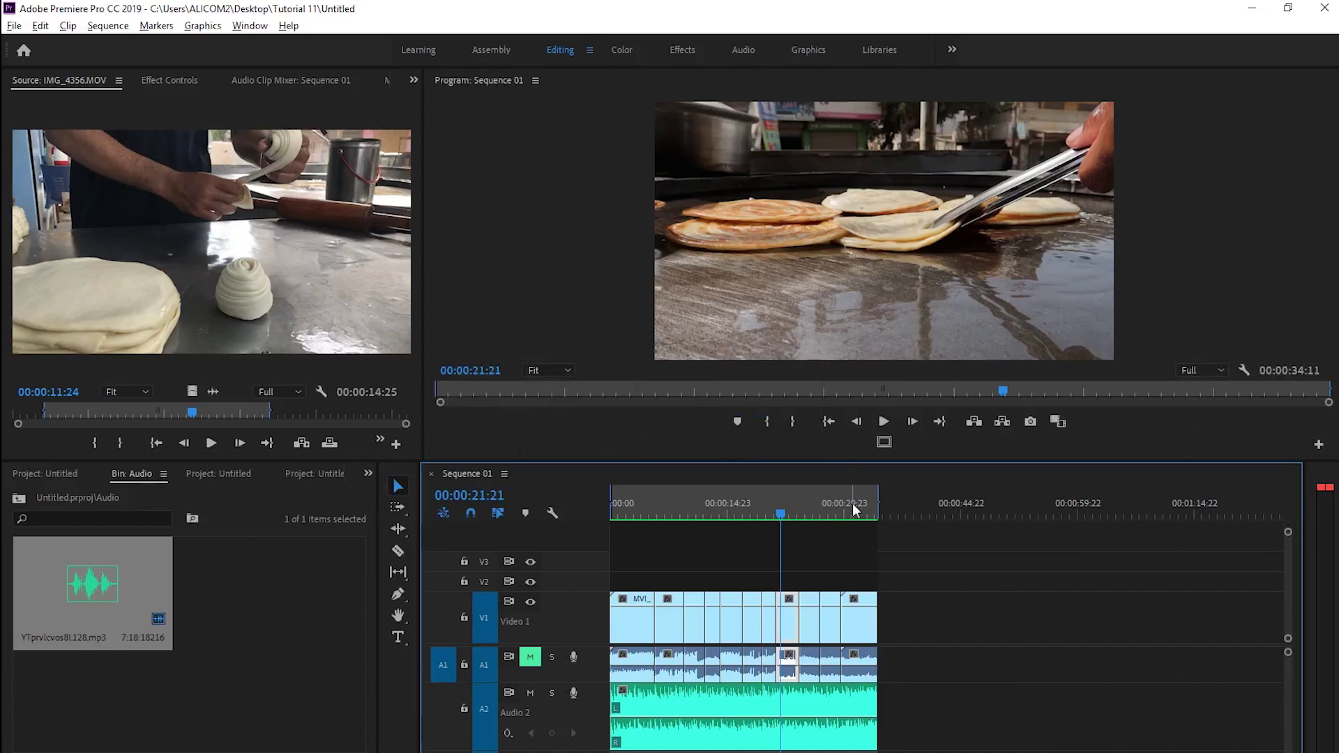
click(1264, 3)
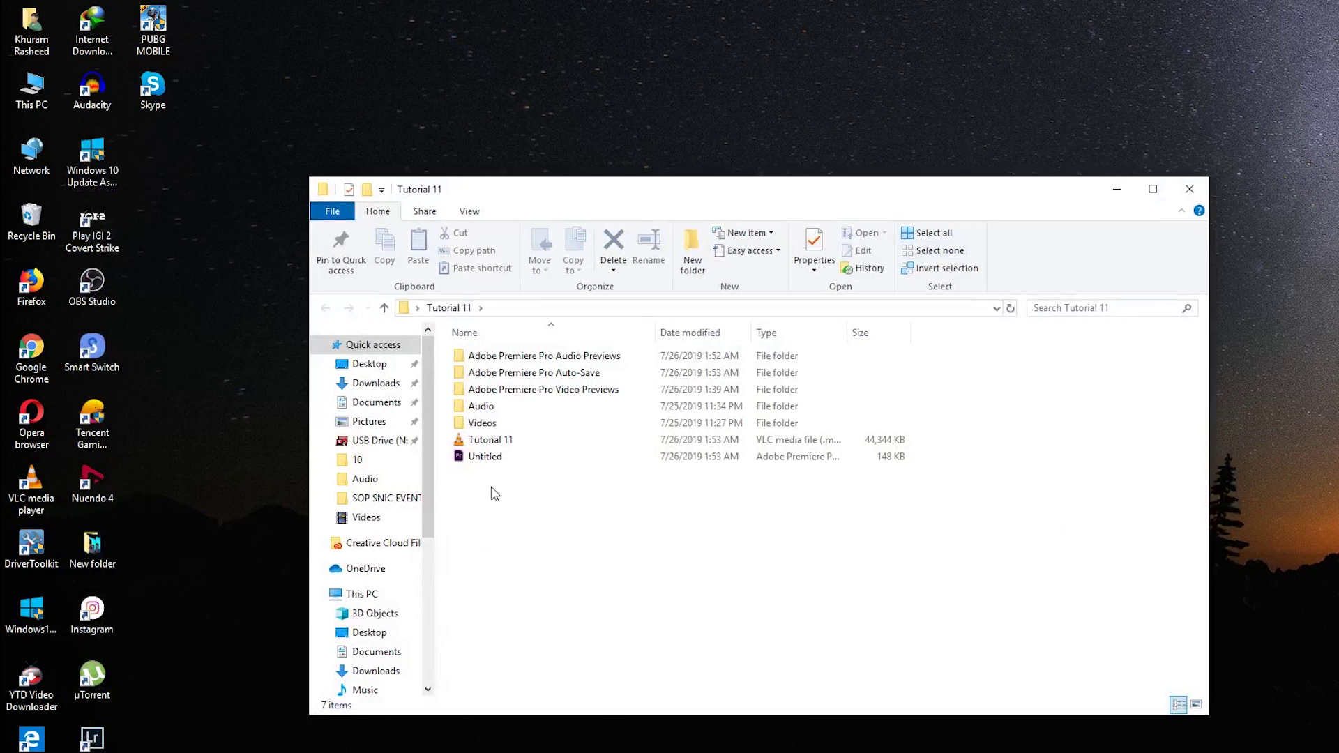
Select the 44,344 KB Tutorial 11 video and maximize the folder window.
click(516, 441)
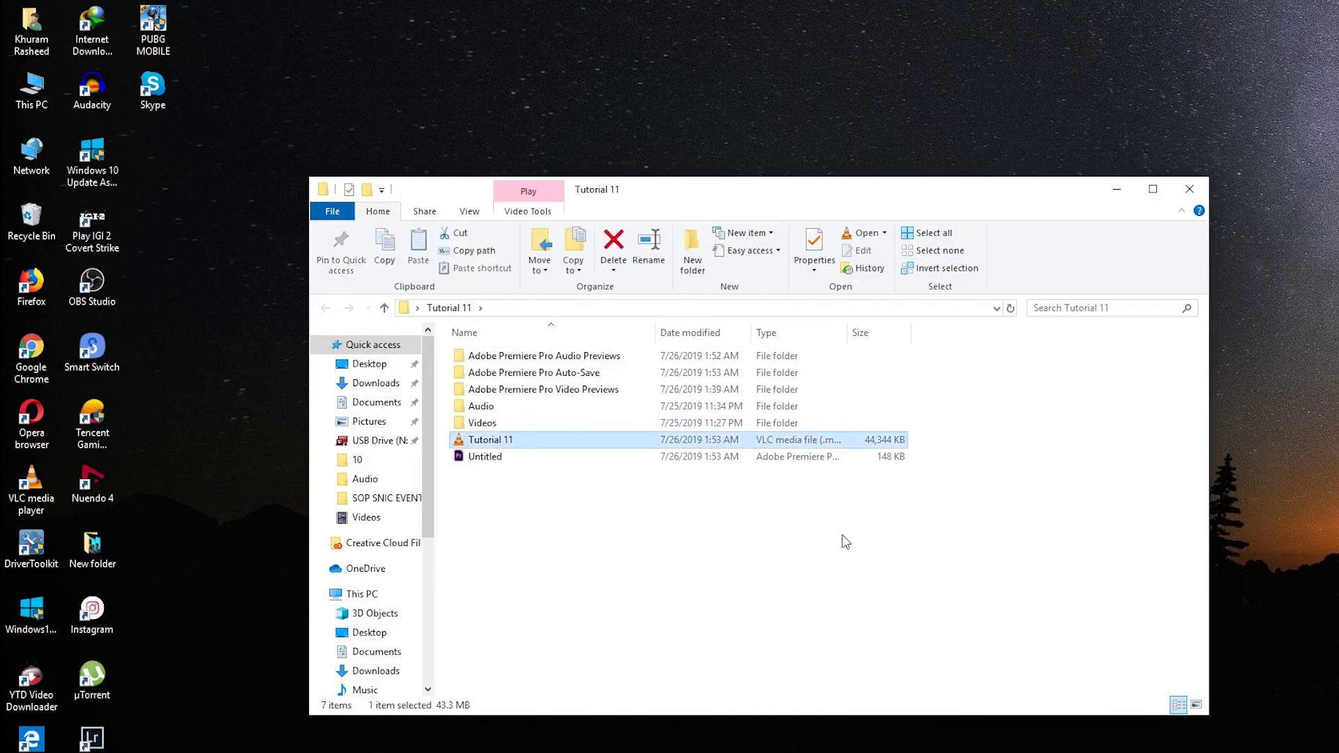
click(1154, 198)
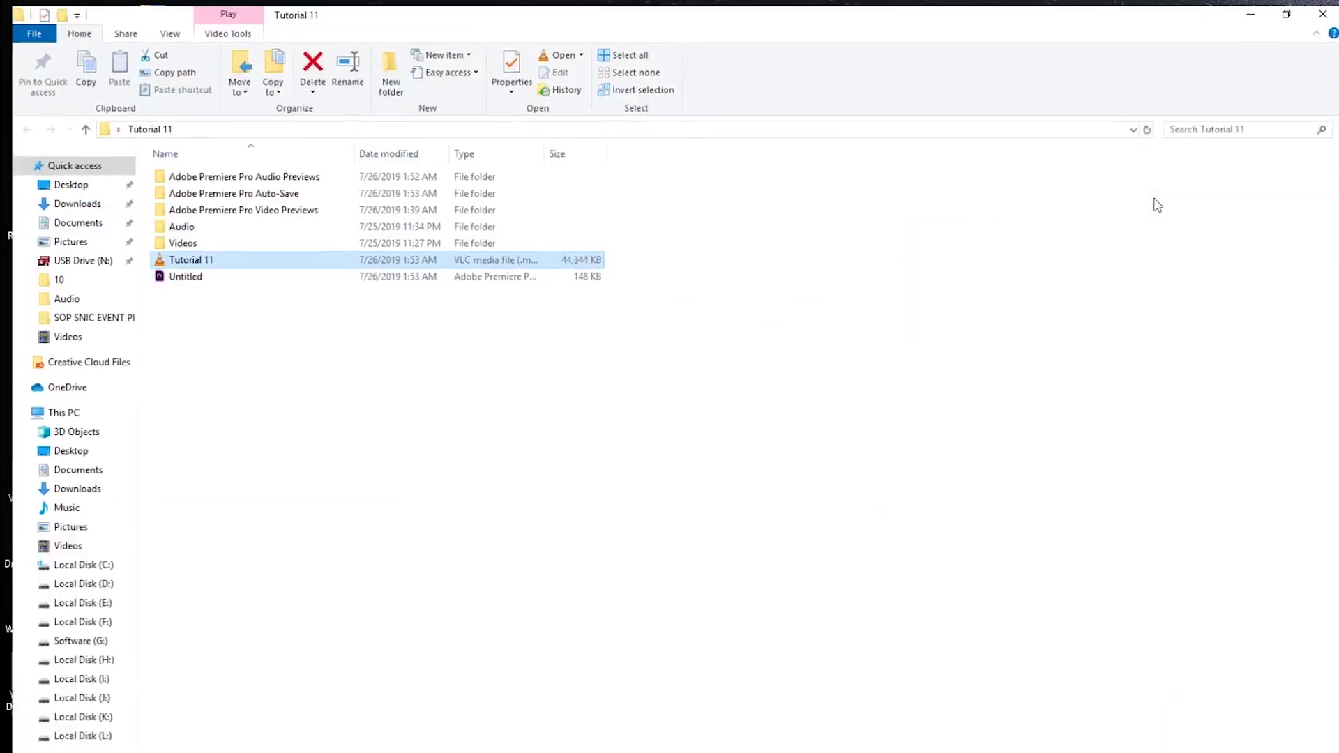